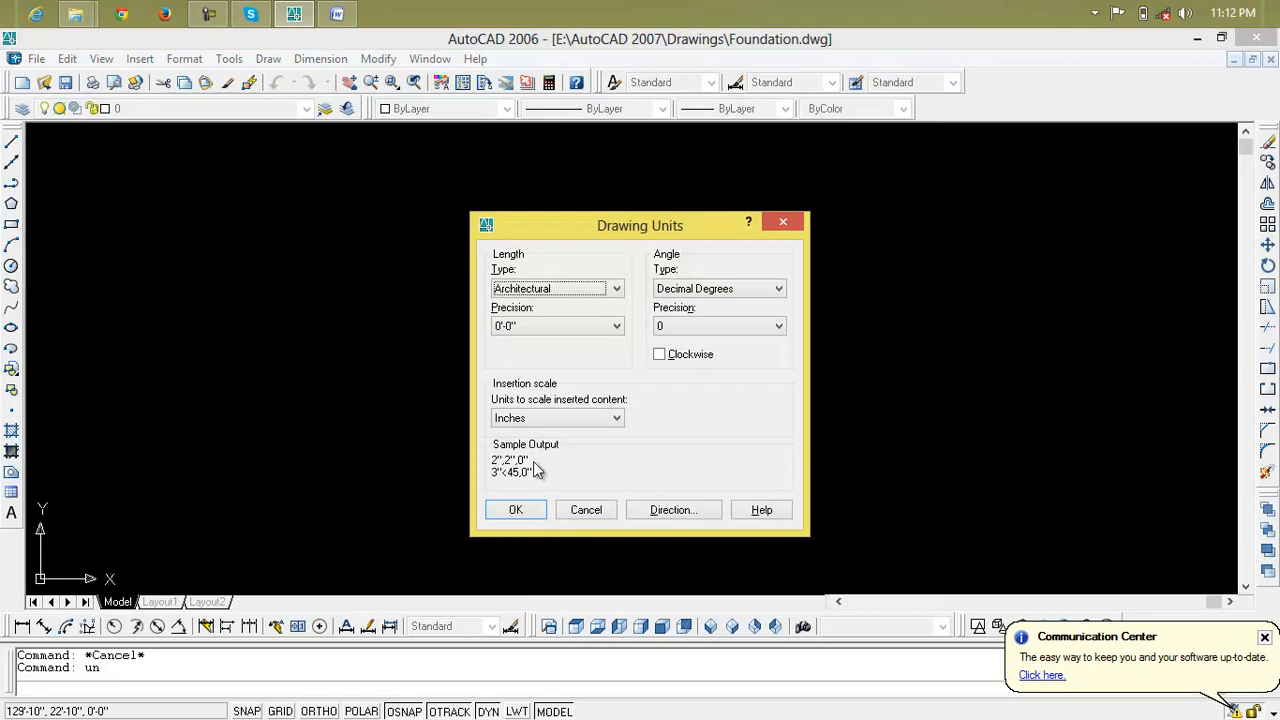
# Accept Architectural length units at 0'-0" precision, decimal-degree angles and an insertion scale in inches
pyautogui.click(516, 509)
pyautogui.press('Escape')
pyautogui.press('Escape')
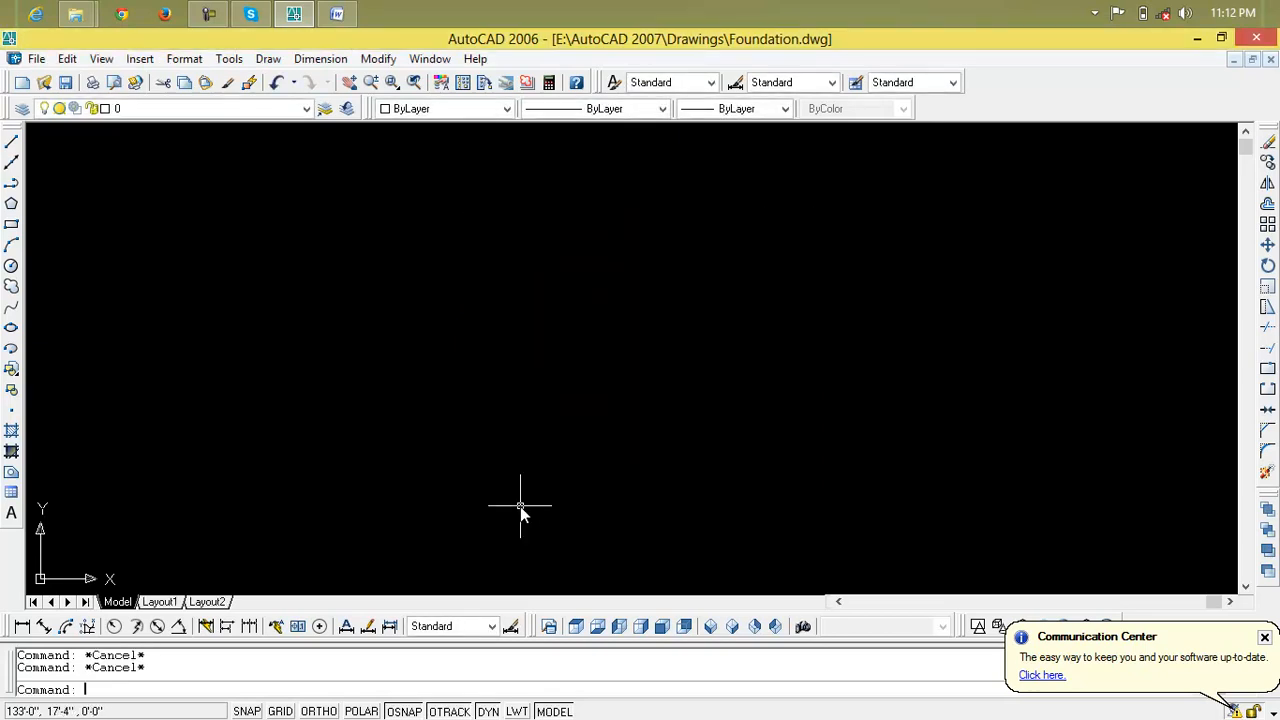
# Review the primary units of the Standard dimension style and close it without changes
pyautogui.write('d')
pyautogui.press('Return')
pyautogui.click(849, 350)
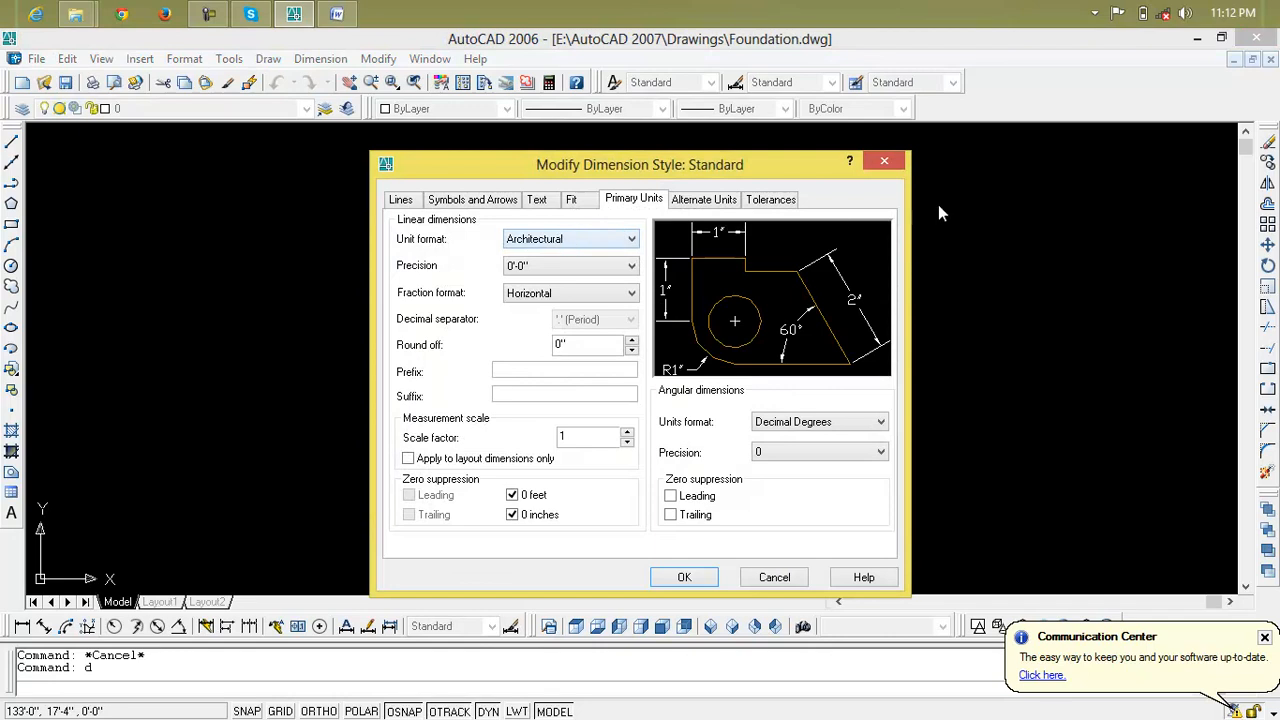
pyautogui.click(884, 161)
pyautogui.press('Escape')
# Set the DIMSCALE overall dimension scale variable to 3'
pyautogui.write('d')
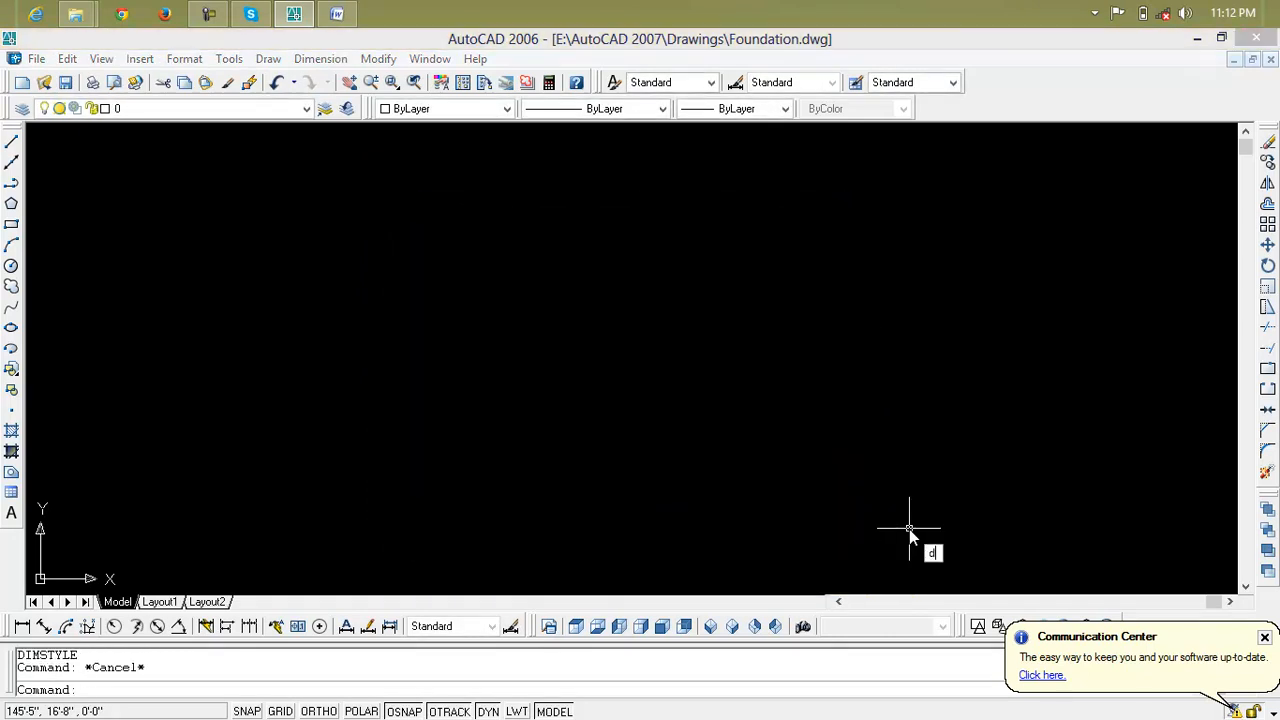
pyautogui.write('imscale')
pyautogui.press('Return')
pyautogui.write('3')
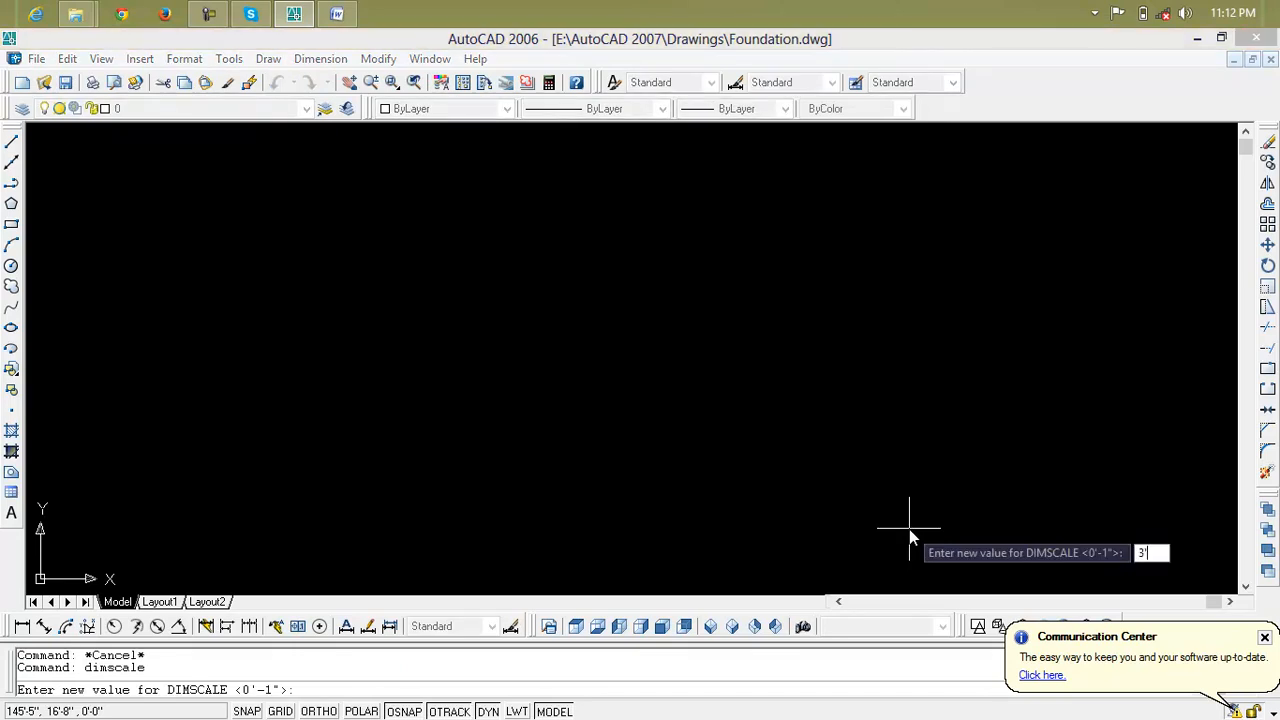
pyautogui.press('Return')
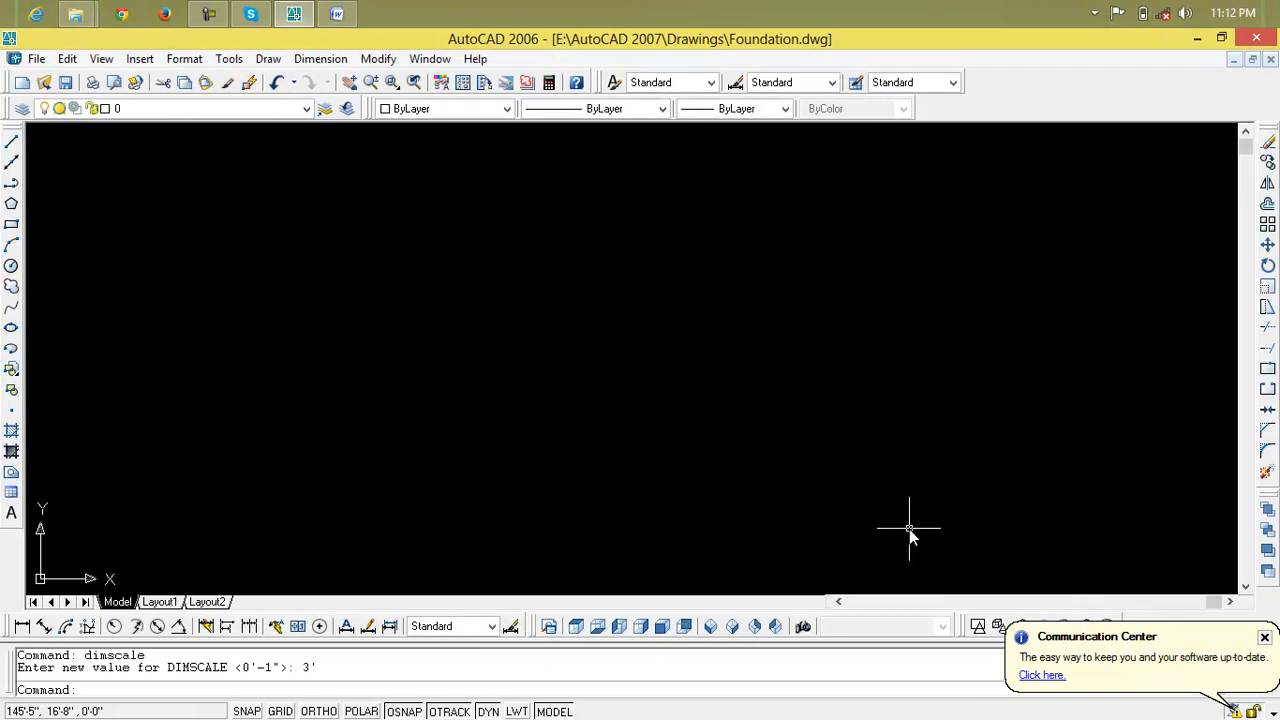
pyautogui.press('Escape')
pyautogui.press('Escape')
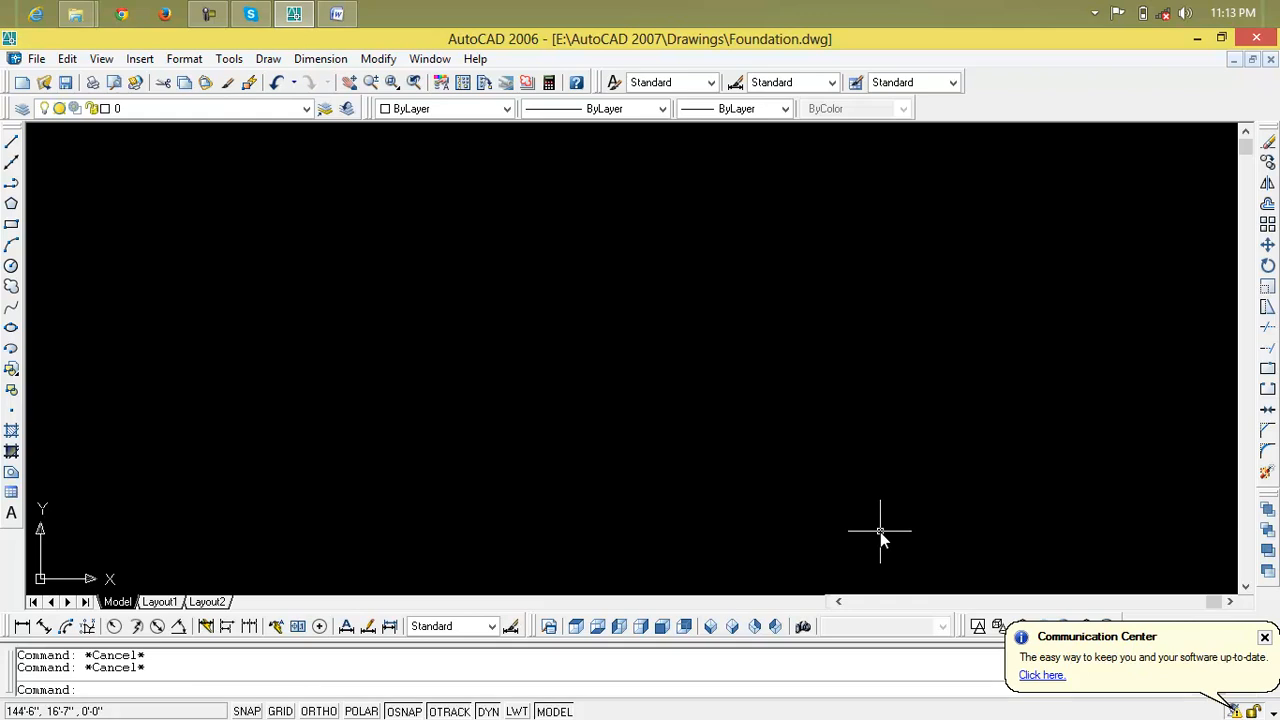
# Turn on Ortho and draw a horizontal 2' line in empty space as the foundation's base
pyautogui.write('l')
pyautogui.press('Return')
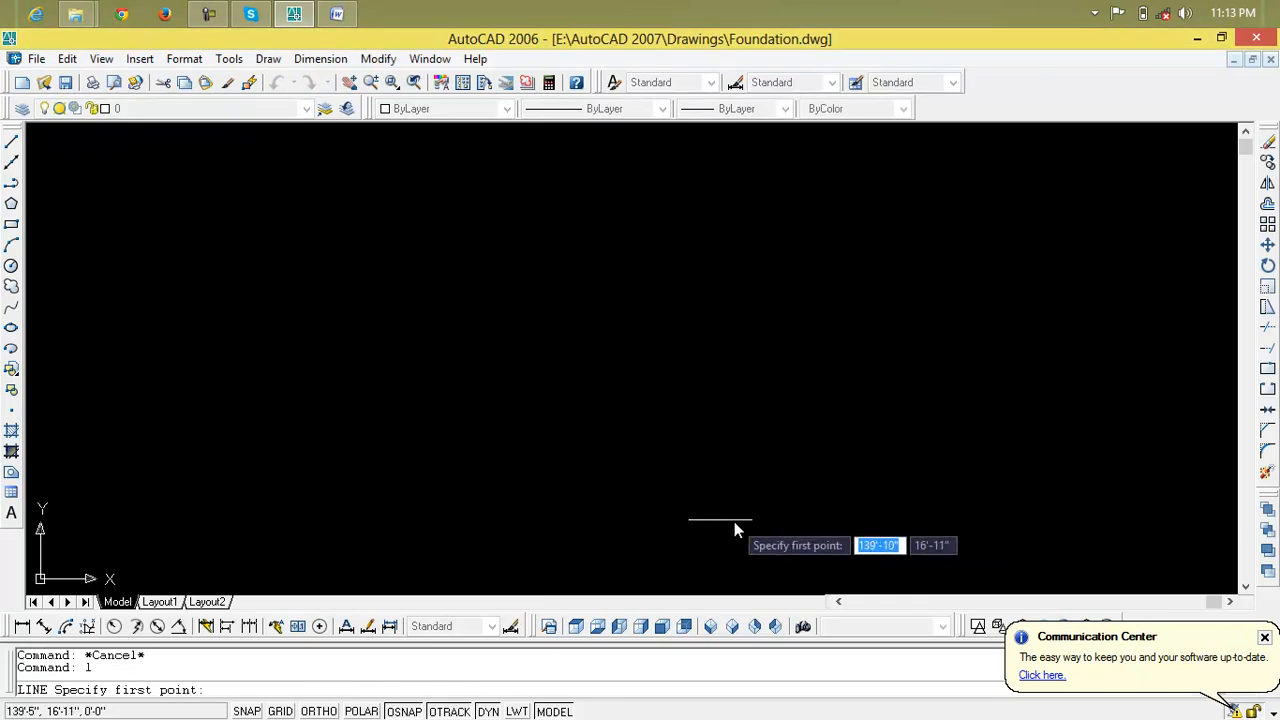
pyautogui.click(404, 491)
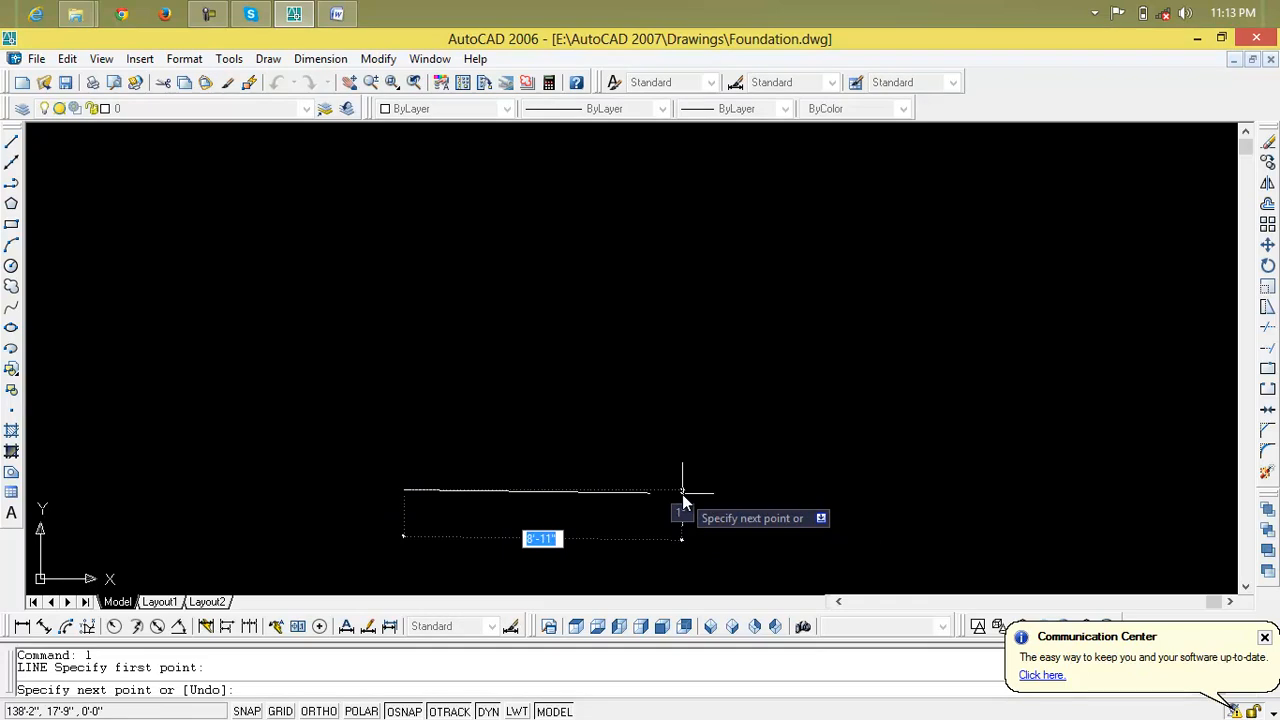
pyautogui.press('F8')
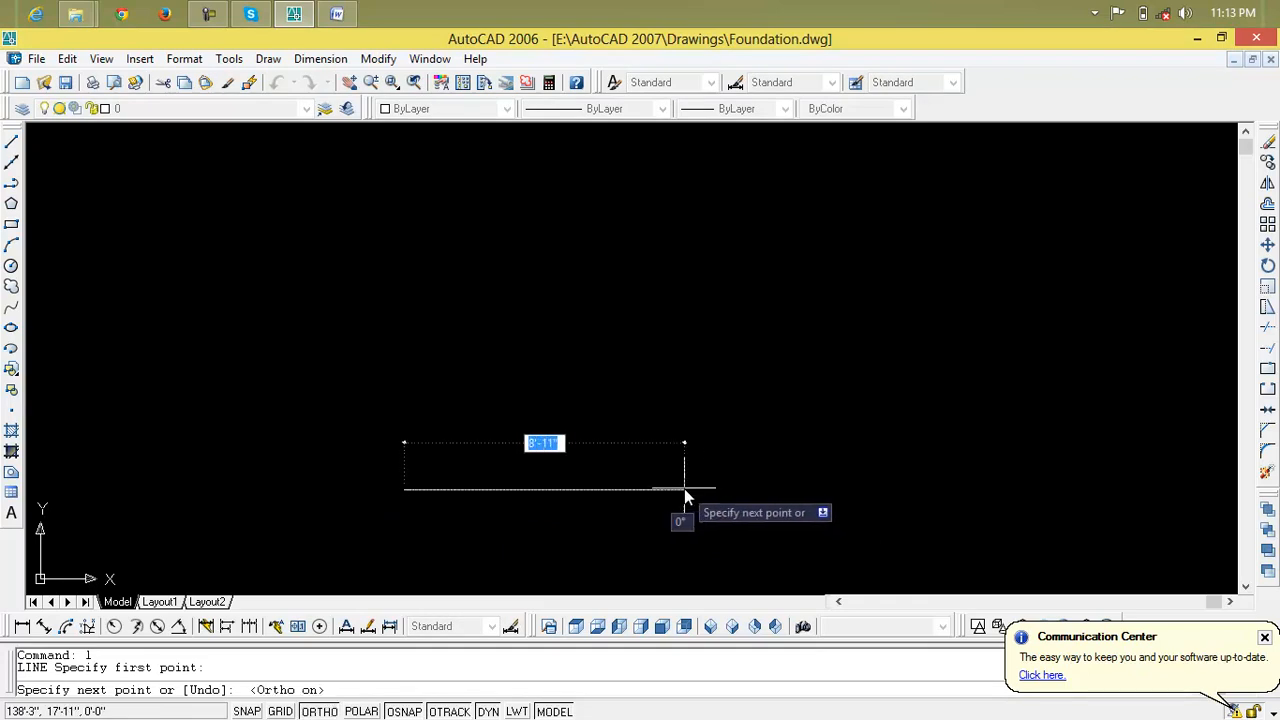
pyautogui.write("2'")
pyautogui.press('Return')
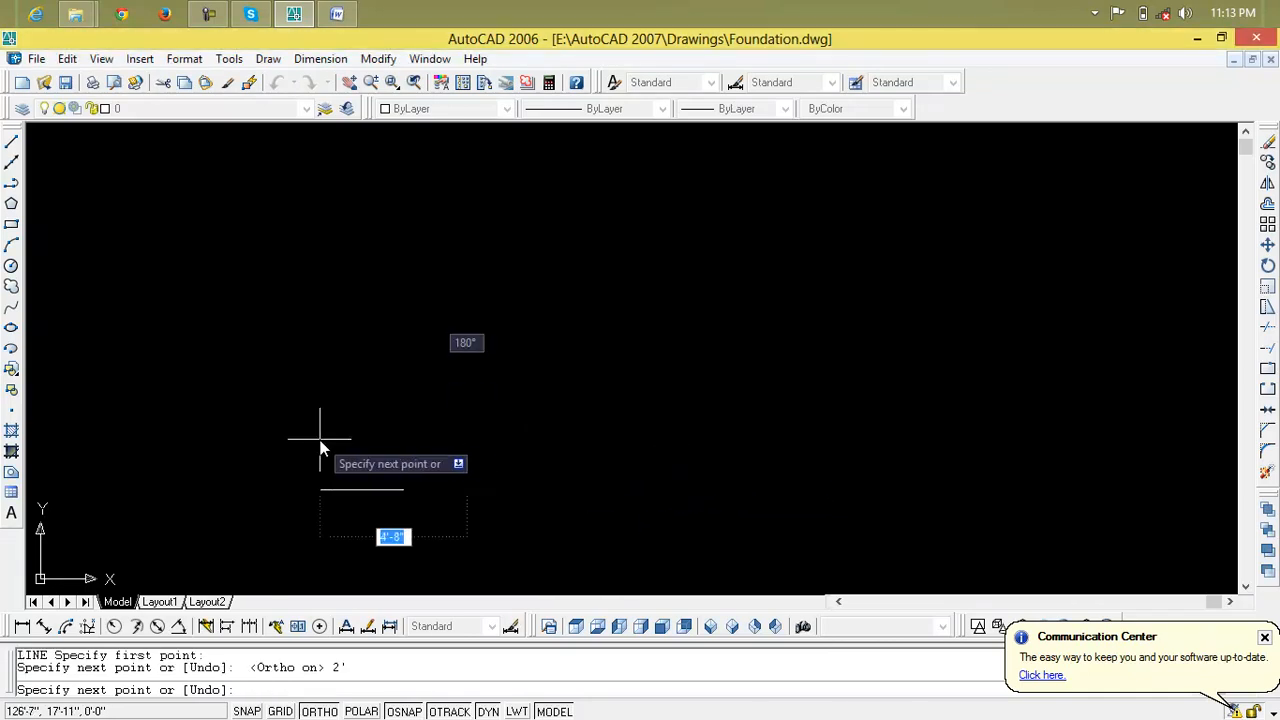
# Continue the line from the base's right end 9" upward and 3" to the left to form the first footing step
pyautogui.moveTo(471, 486)
pyautogui.mouseDown(button='middle')
pyautogui.moveTo(491, 457)
pyautogui.moveTo(649, 364)
pyautogui.mouseUp(button='middle')
pyautogui.scroll(4, 649, 362)
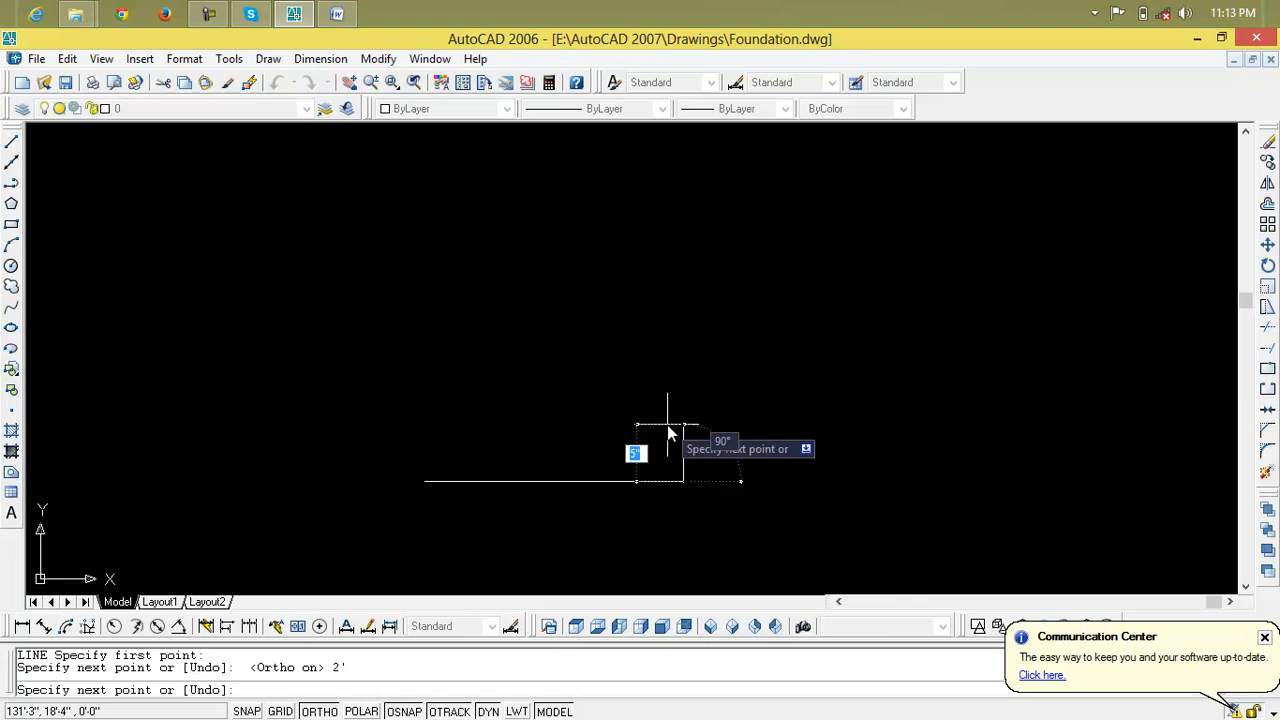
pyautogui.write('9"')
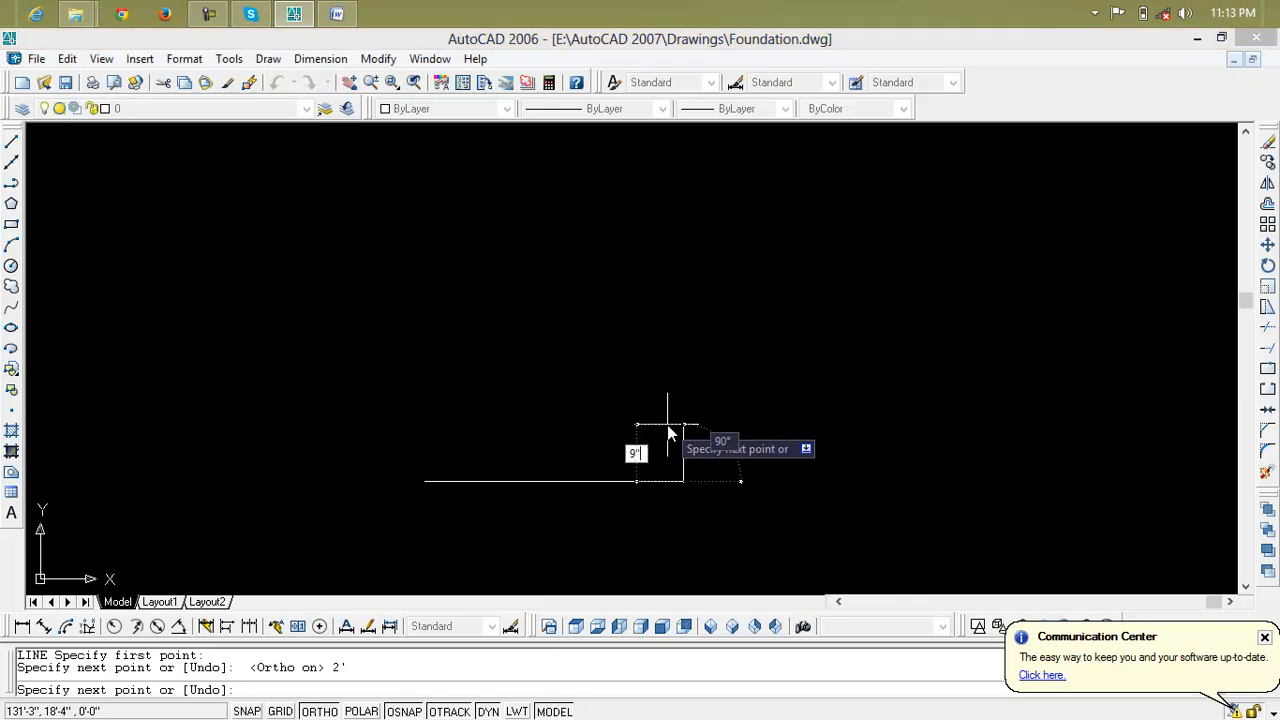
pyautogui.press('Return')
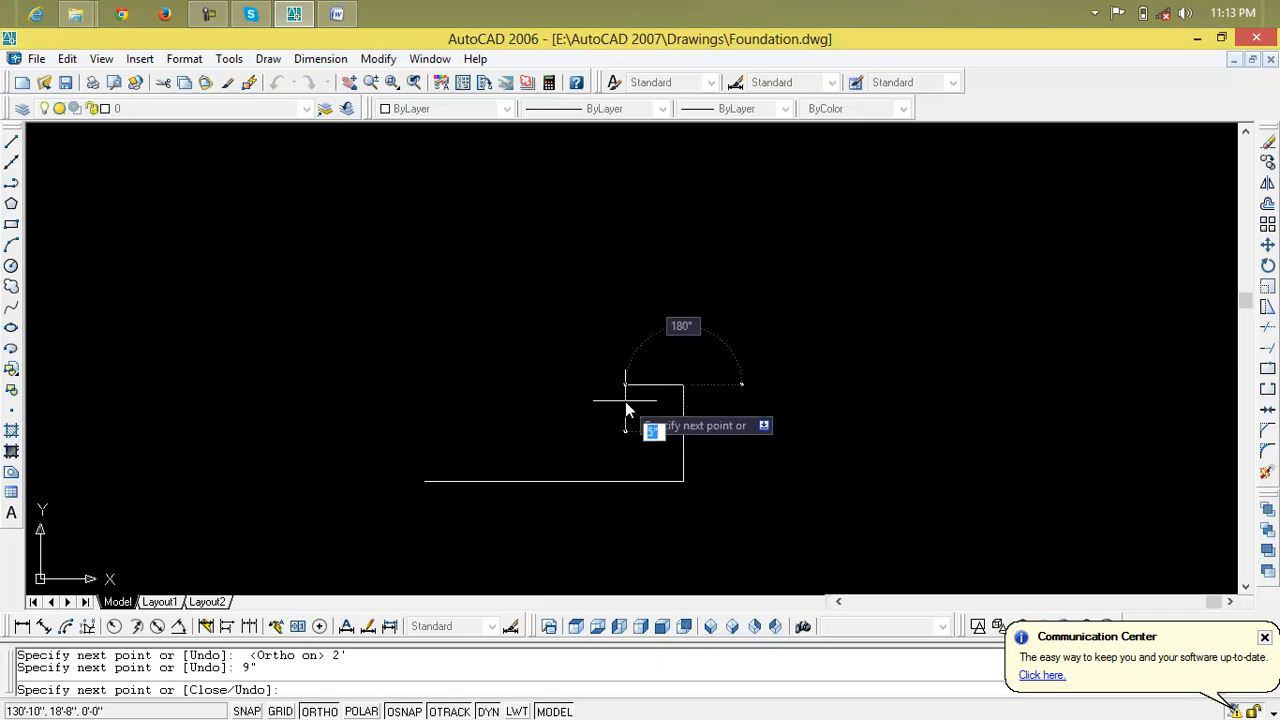
pyautogui.write('2')
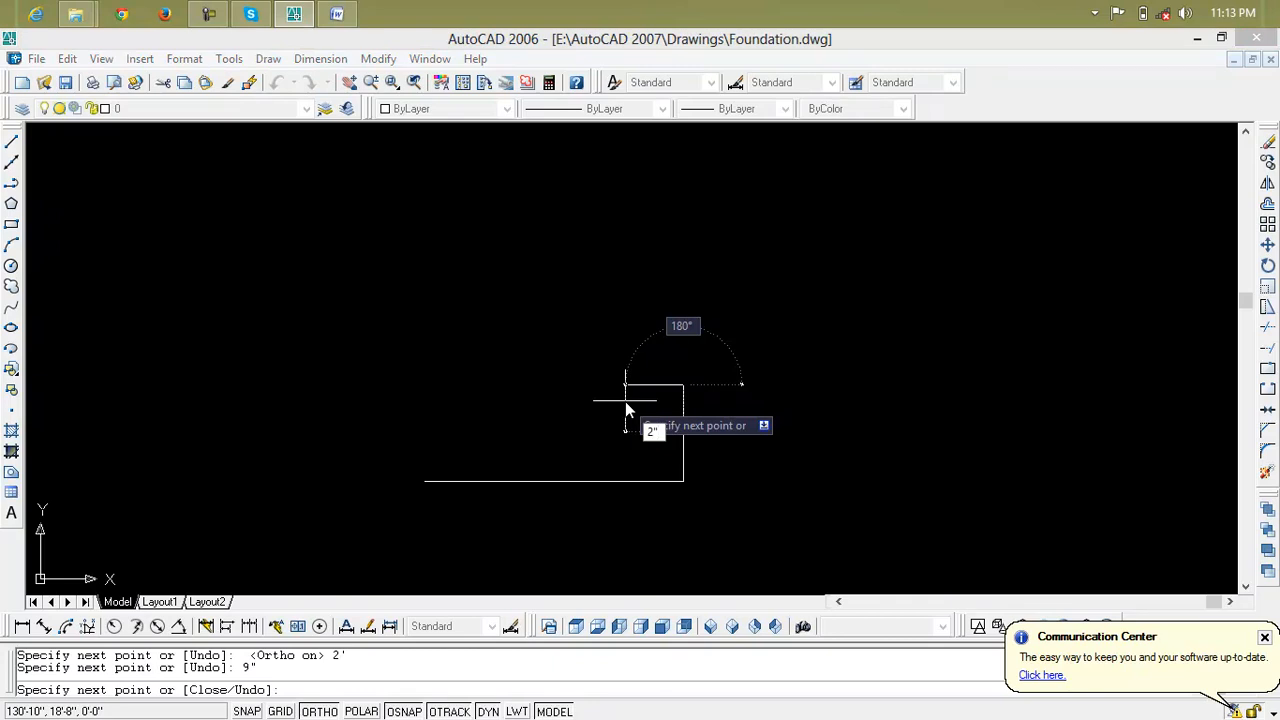
pyautogui.press('BackSpace')
pyautogui.press('BackSpace')
pyautogui.write('3"')
pyautogui.press('Return')
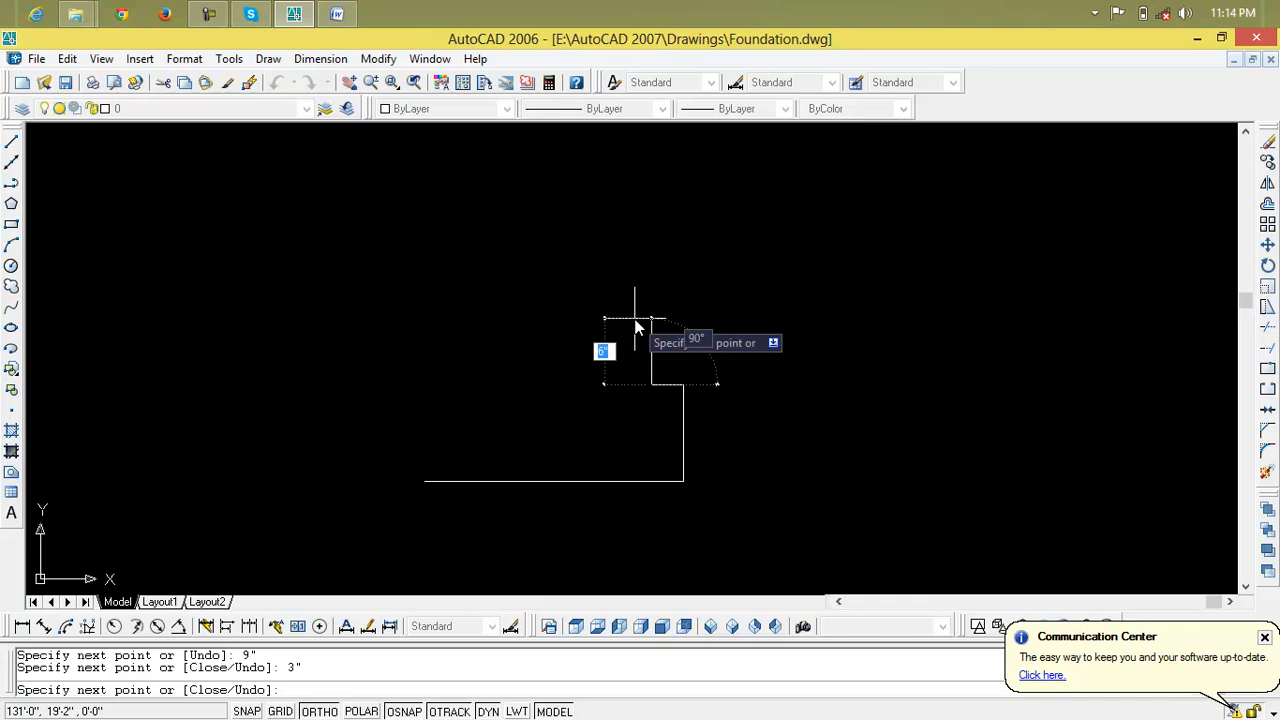
# Add two more footing steps to the outline: 6" up and 3" left, followed by 9" up and 3" left
pyautogui.write('6"')
pyautogui.press('Return')
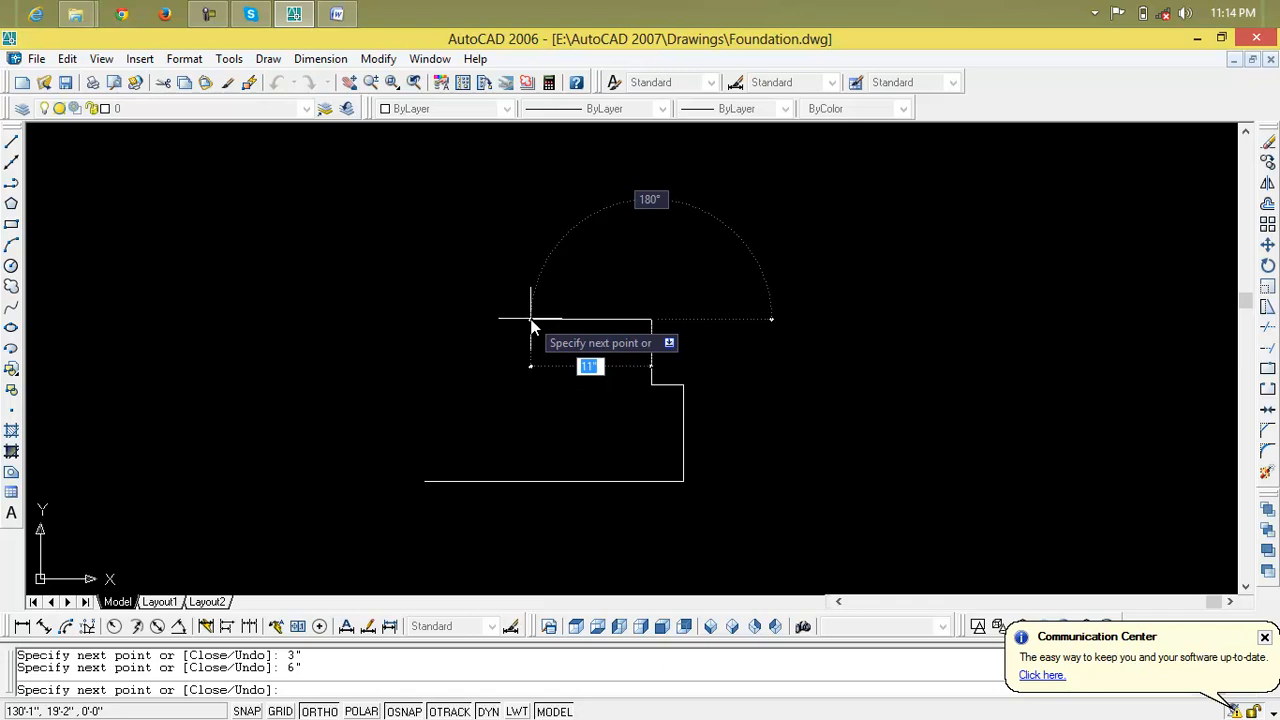
pyautogui.write('3')
pyautogui.press('Return')
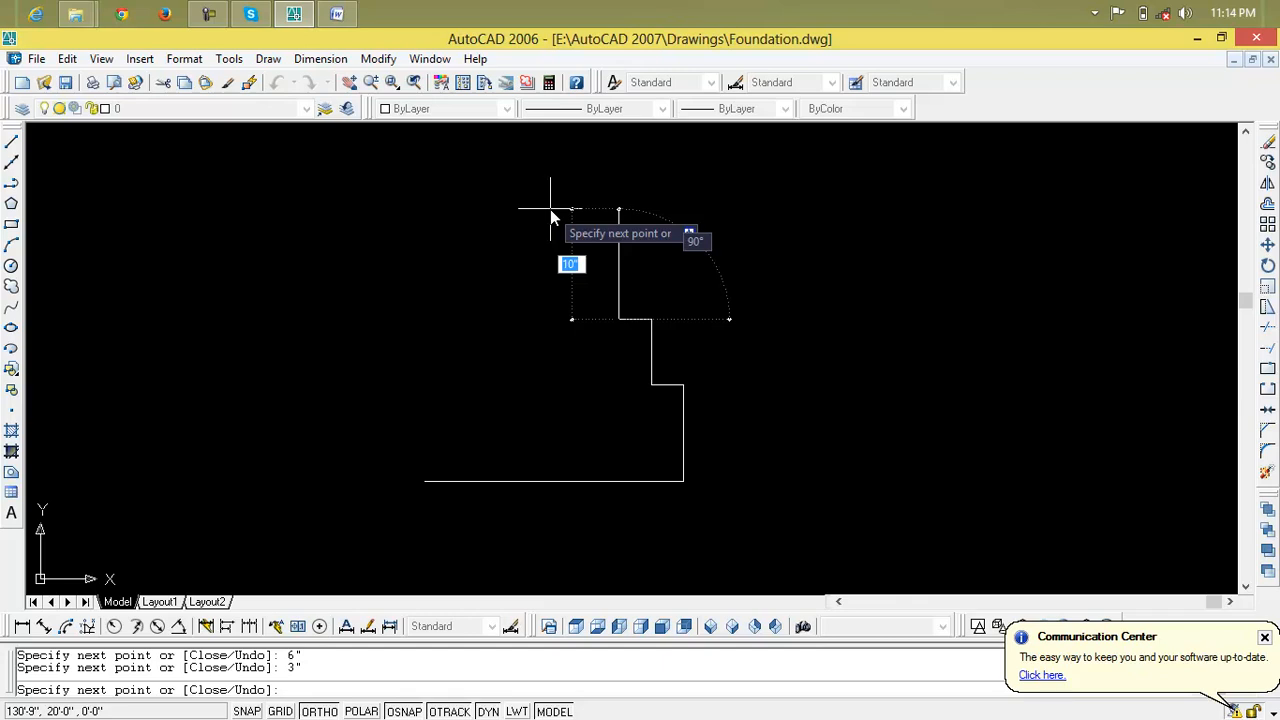
pyautogui.write('9')
pyautogui.press('Return')
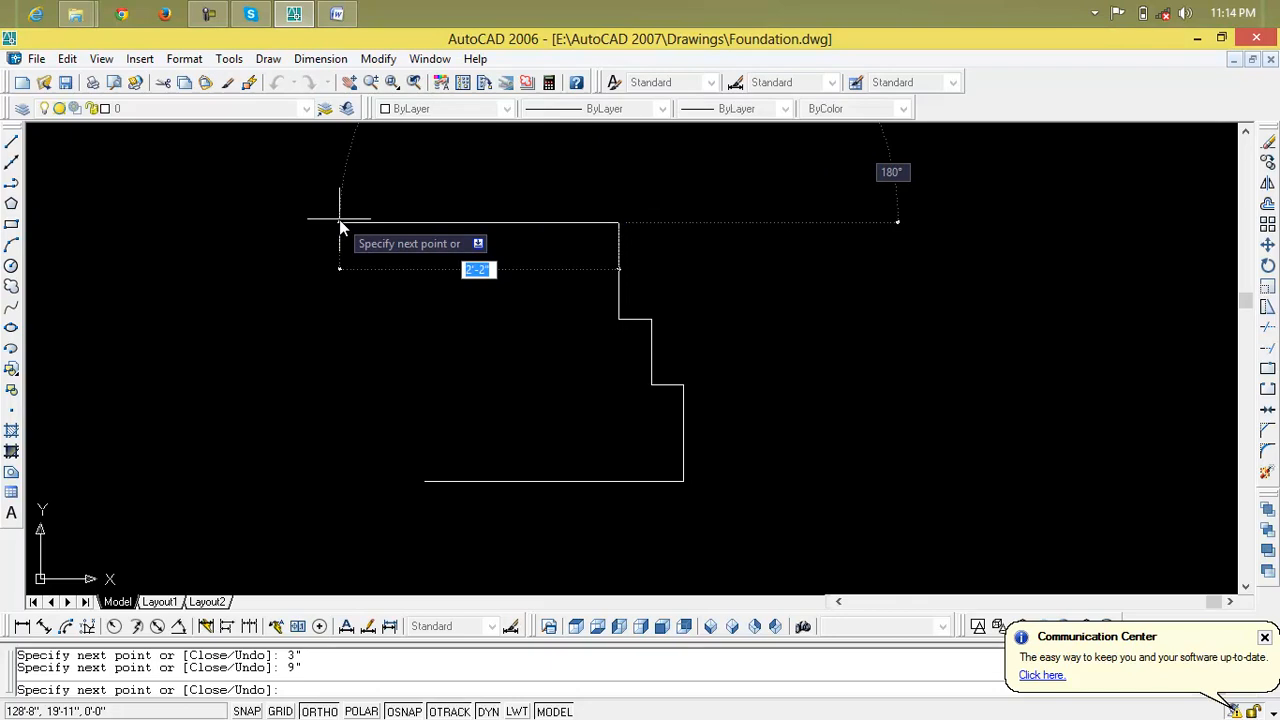
pyautogui.write('3')
pyautogui.press('Return')
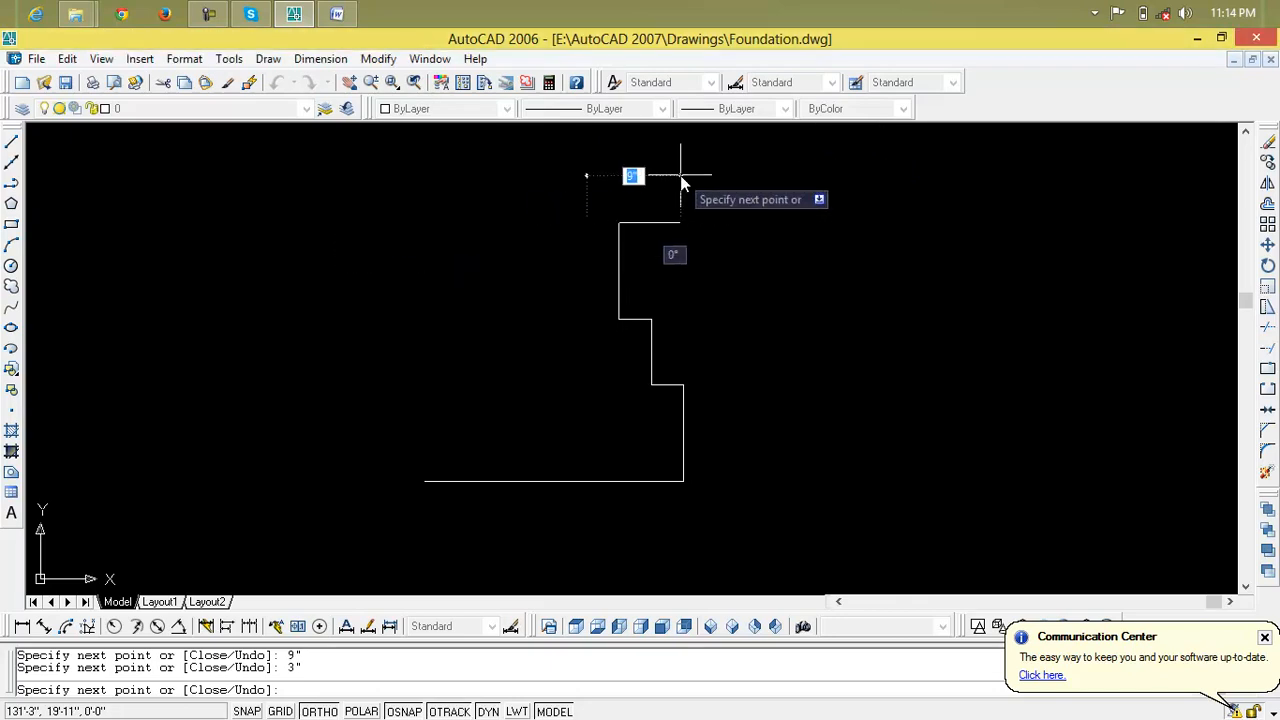
# Draw the wall face vertically upward about 7'-10" from the top footing step and end the line
pyautogui.scroll(-2, 680, 177)
pyautogui.moveTo(680, 177); pyautogui.dragTo(671, 383, button='middle')
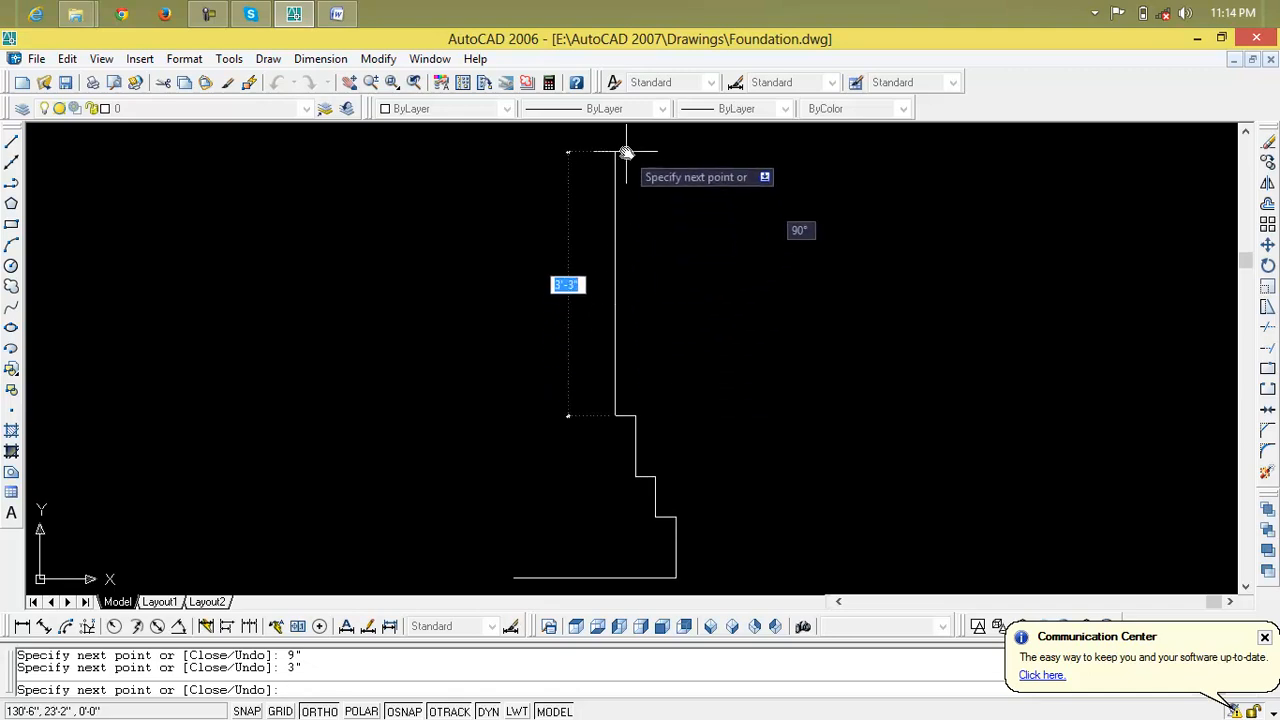
pyautogui.scroll(-2, 620, 147)
pyautogui.moveTo(620, 147); pyautogui.dragTo(626, 387, button='middle')
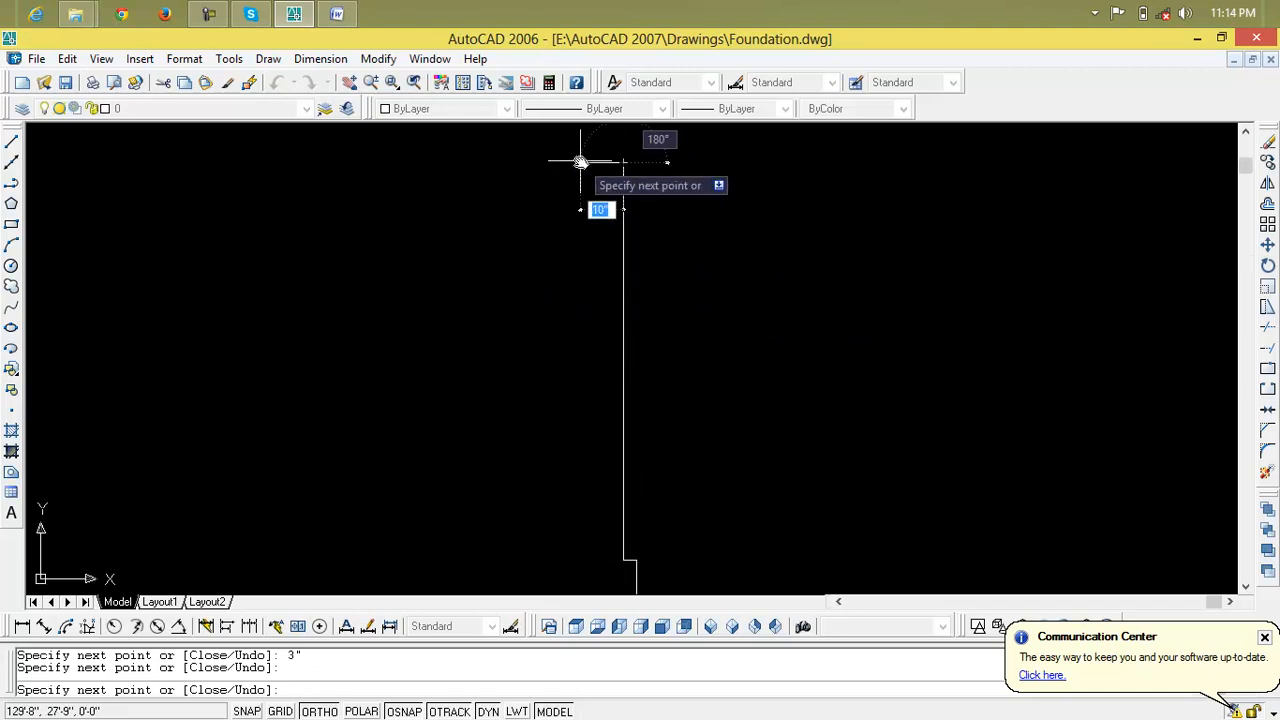
pyautogui.press('Escape')
pyautogui.press('Escape')
# Mirror the stepped profile and wall face about a vertical line through the base's midpoint, keeping the source objects
pyautogui.scroll(-4, 606, 320)
pyautogui.moveTo(617, 471); pyautogui.dragTo(615, 266, button='middle')
pyautogui.scroll(2, 602, 205)
pyautogui.moveTo(601, 205); pyautogui.dragTo(614, 357, button='middle')
pyautogui.scroll(4, 640, 342)
pyautogui.press('Escape')
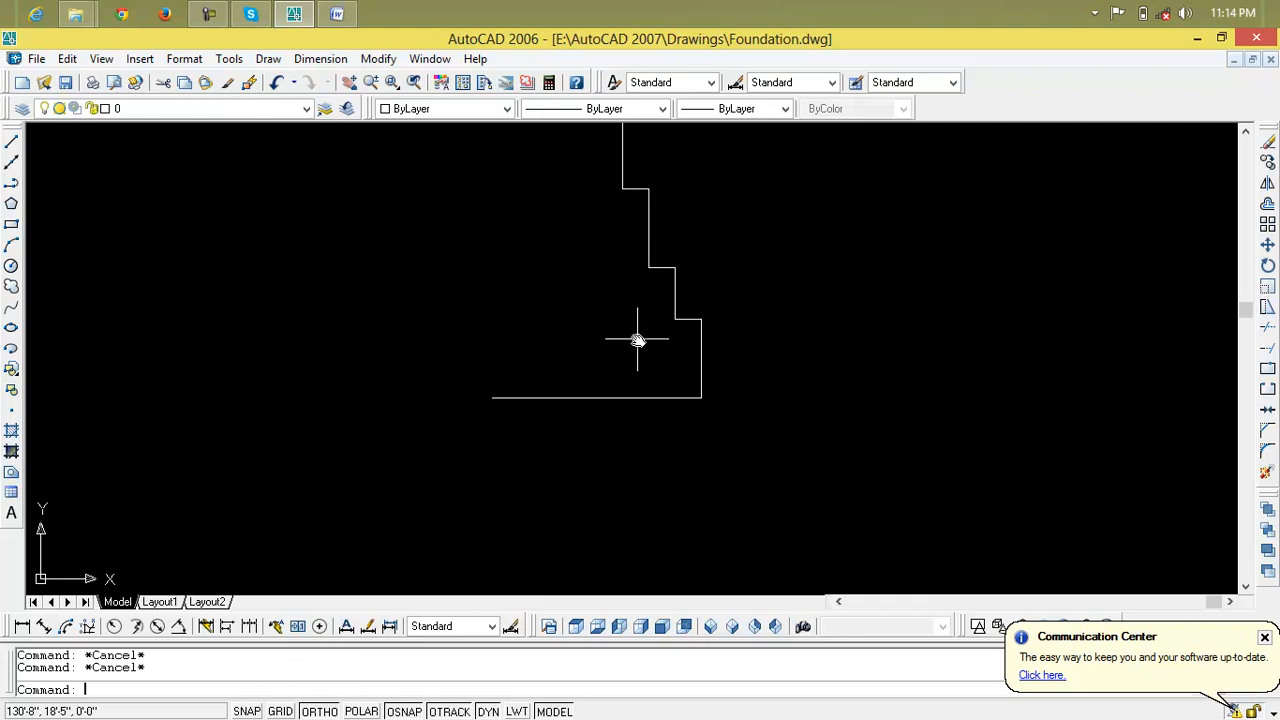
pyautogui.write('mi')
pyautogui.press('Return')
pyautogui.click(733, 369)
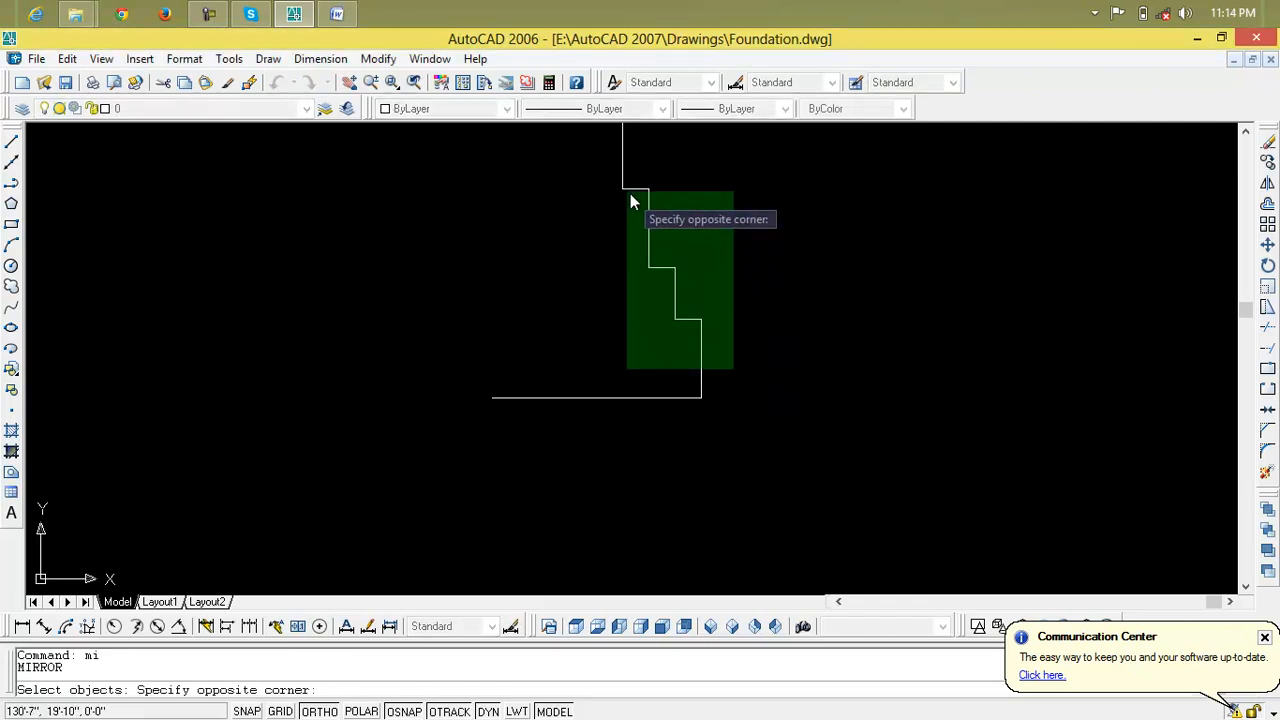
pyautogui.click(607, 168)
pyautogui.press('Return')
pyautogui.click(595, 397)
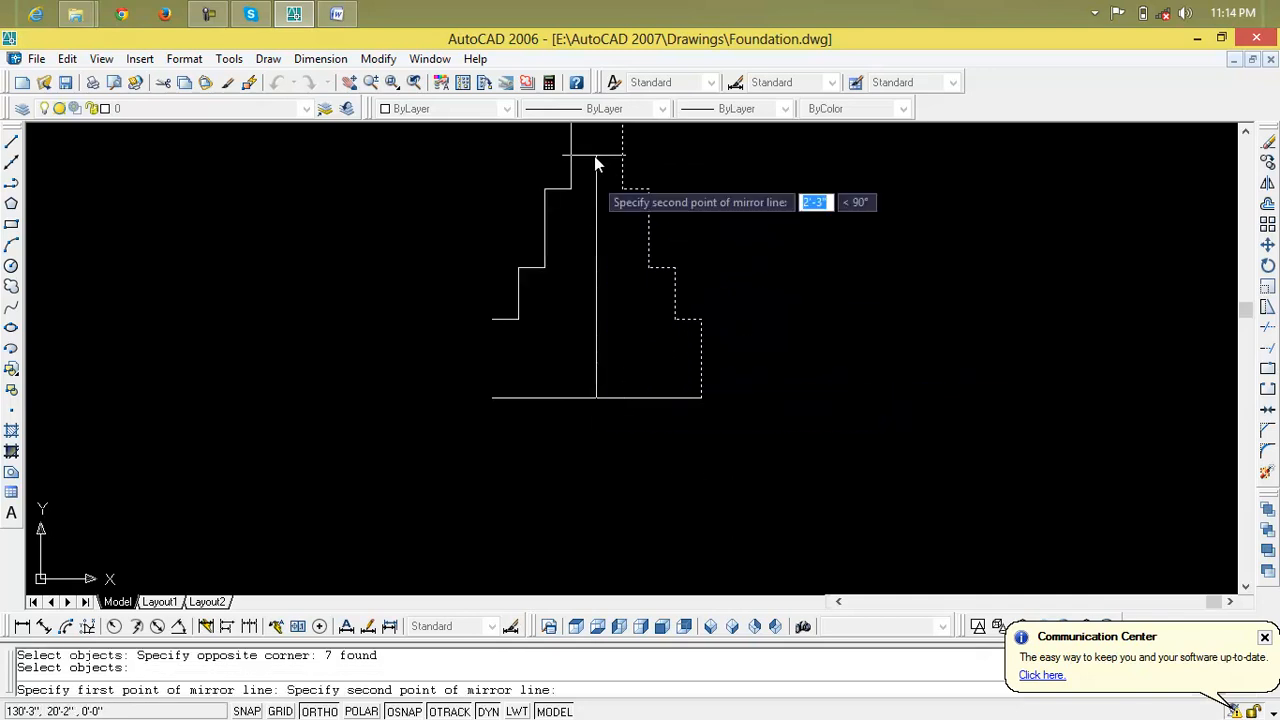
pyautogui.scroll(-3, 597, 128)
pyautogui.scroll(2, 593, 540)
pyautogui.moveTo(597, 308); pyautogui.dragTo(592, 716, button='middle')
pyautogui.click(592, 209)
pyautogui.press('Return')
# Examine the mirrored footing and wall alongside the existing Foundation Detail drawing
pyautogui.scroll(-3, 594, 214)
pyautogui.moveTo(614, 437)
pyautogui.mouseDown(button='middle')
pyautogui.moveTo(655, 597)
pyautogui.moveTo(649, 503)
pyautogui.mouseUp(button='middle')
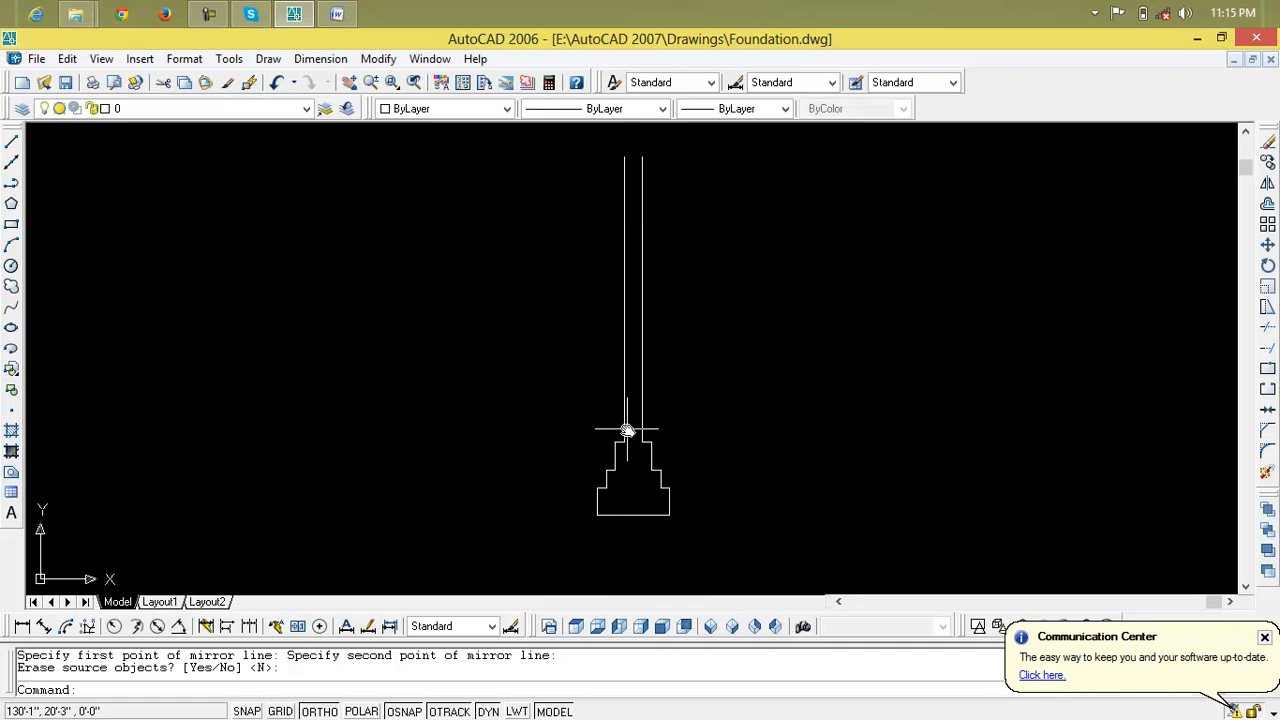
pyautogui.scroll(-2, 614, 403)
pyautogui.moveTo(612, 400); pyautogui.dragTo(772, 396, button='middle')
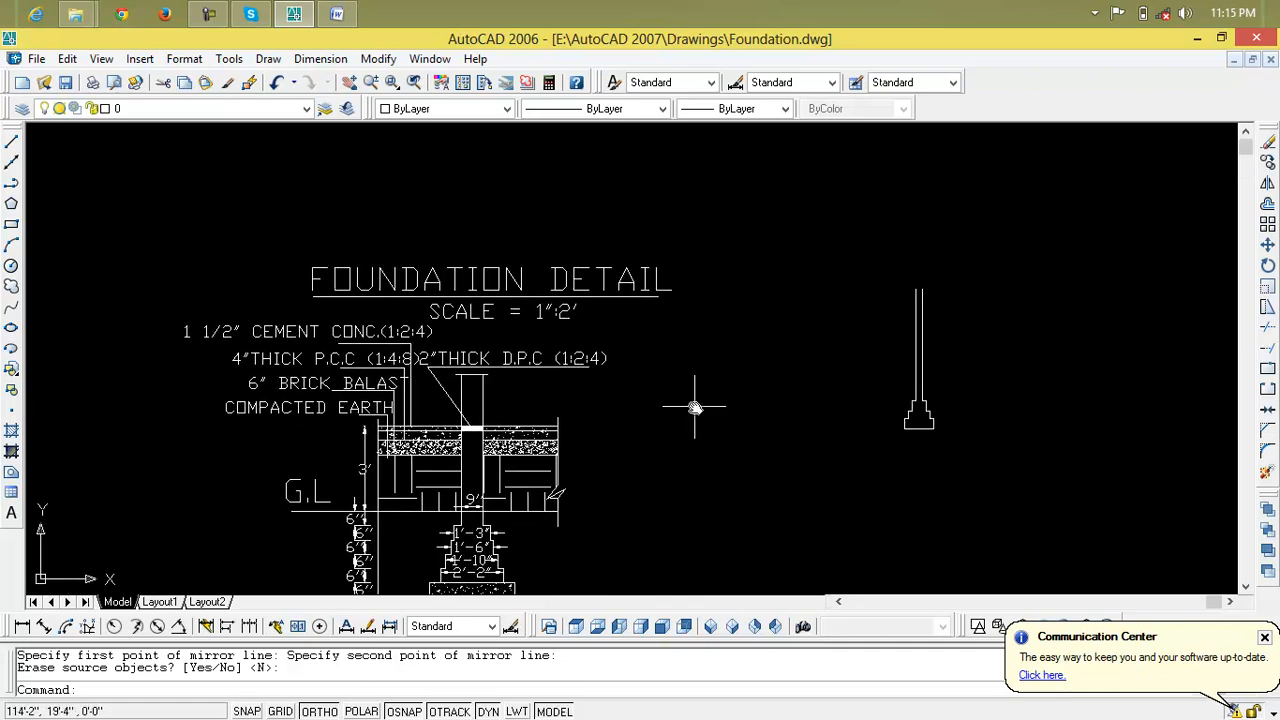
pyautogui.scroll(3, 463, 460)
pyautogui.scroll(-4, 463, 460)
pyautogui.moveTo(760, 443); pyautogui.dragTo(620, 289, button='middle')
pyautogui.scroll(4, 623, 457)
pyautogui.scroll(2, 632, 461)
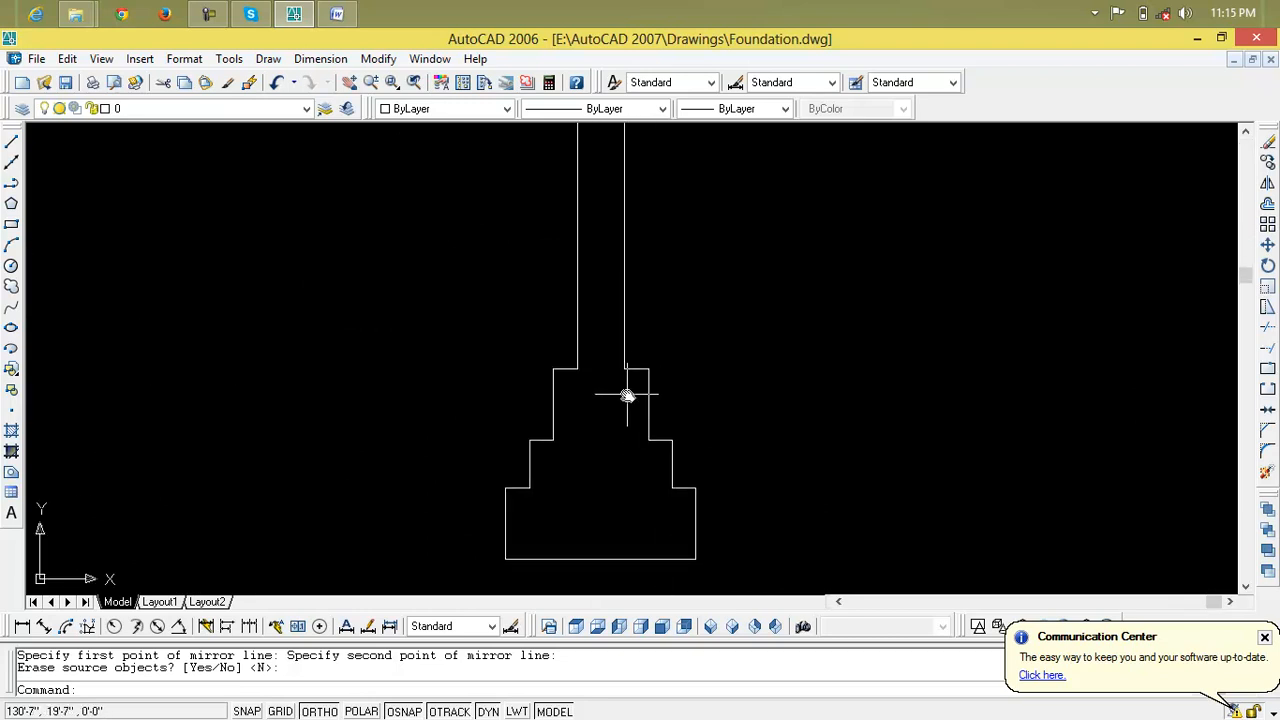
# Draw a horizontal line between the two wall faces, about 5'-3" above the top footing step
pyautogui.scroll(-2, 605, 457)
pyautogui.moveTo(606, 457); pyautogui.dragTo(612, 601, button='middle')
pyautogui.scroll(-4, 608, 317)
pyautogui.moveTo(606, 313); pyautogui.dragTo(686, 309, button='middle')
pyautogui.scroll(5, 686, 295)
pyautogui.press('Escape')
pyautogui.press('Escape')
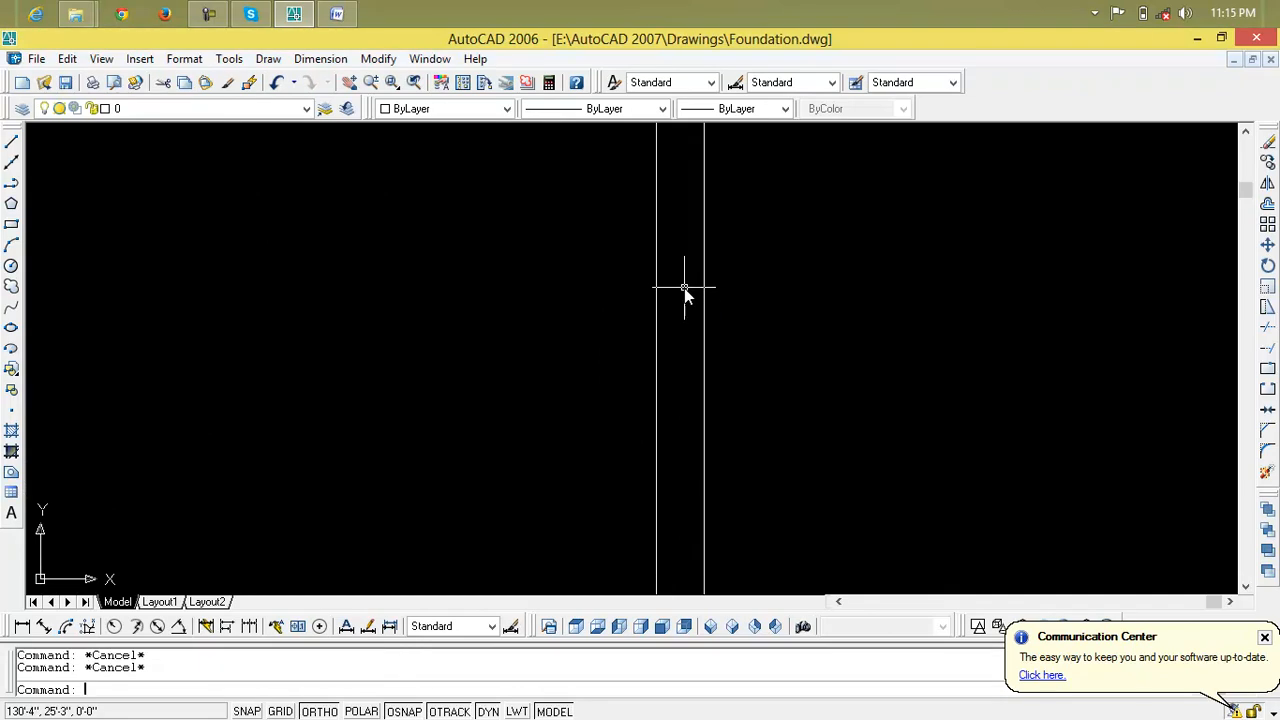
pyautogui.write('l')
pyautogui.press('Return')
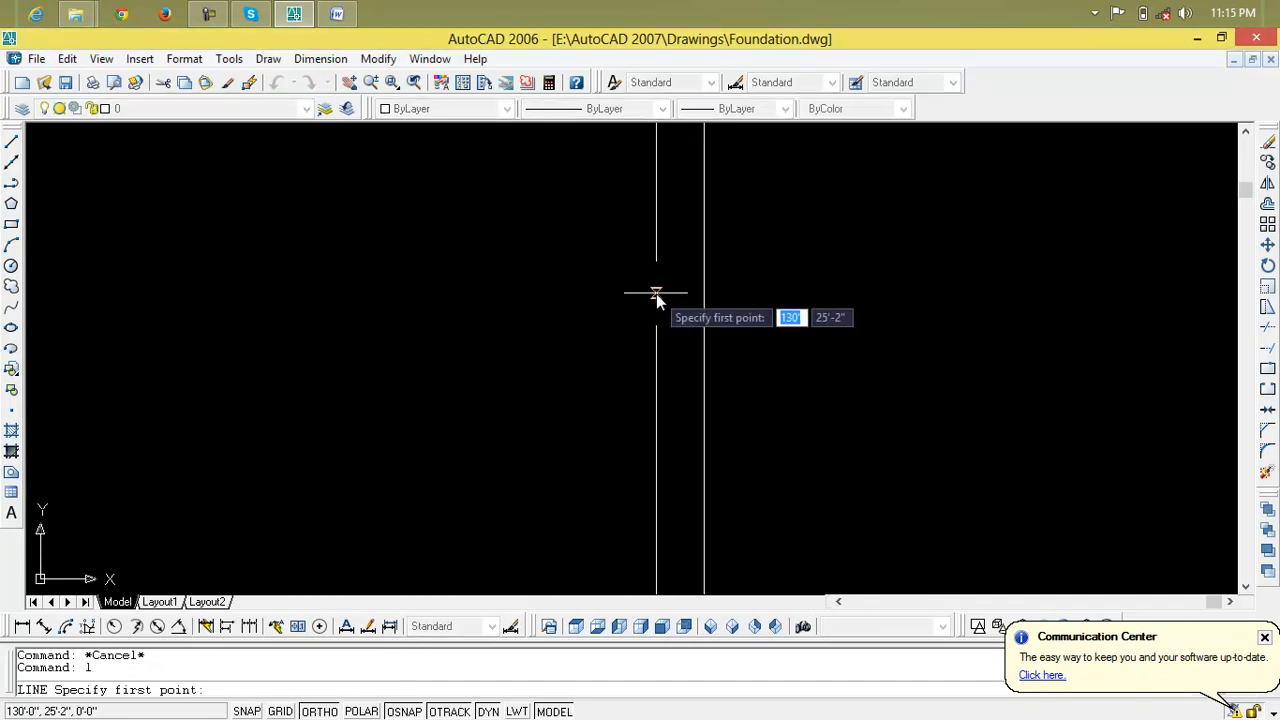
pyautogui.click(656, 294)
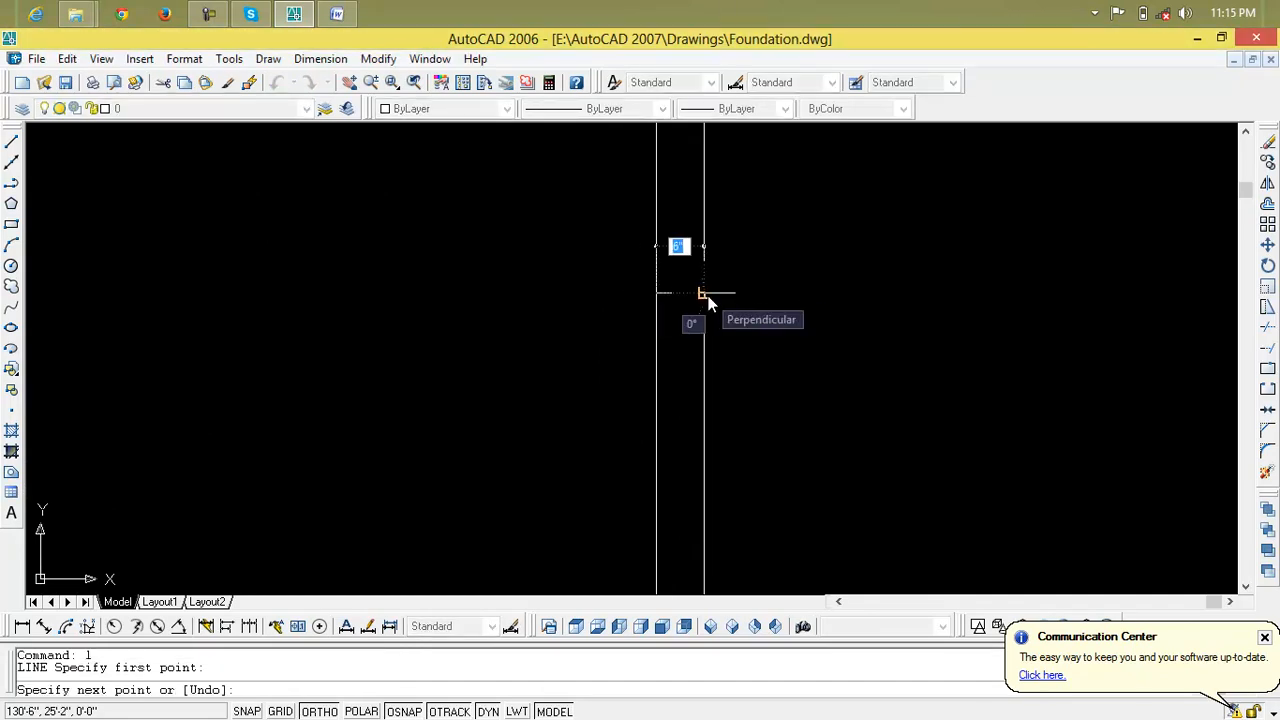
pyautogui.click(703, 294)
pyautogui.press('Escape')
pyautogui.press('Escape')
pyautogui.press('Escape')
# Trim both wall faces above the horizontal cross line
pyautogui.write('tr')
pyautogui.press('Return')
pyautogui.press('Return')
pyautogui.click(748, 231)
pyautogui.click(558, 235)
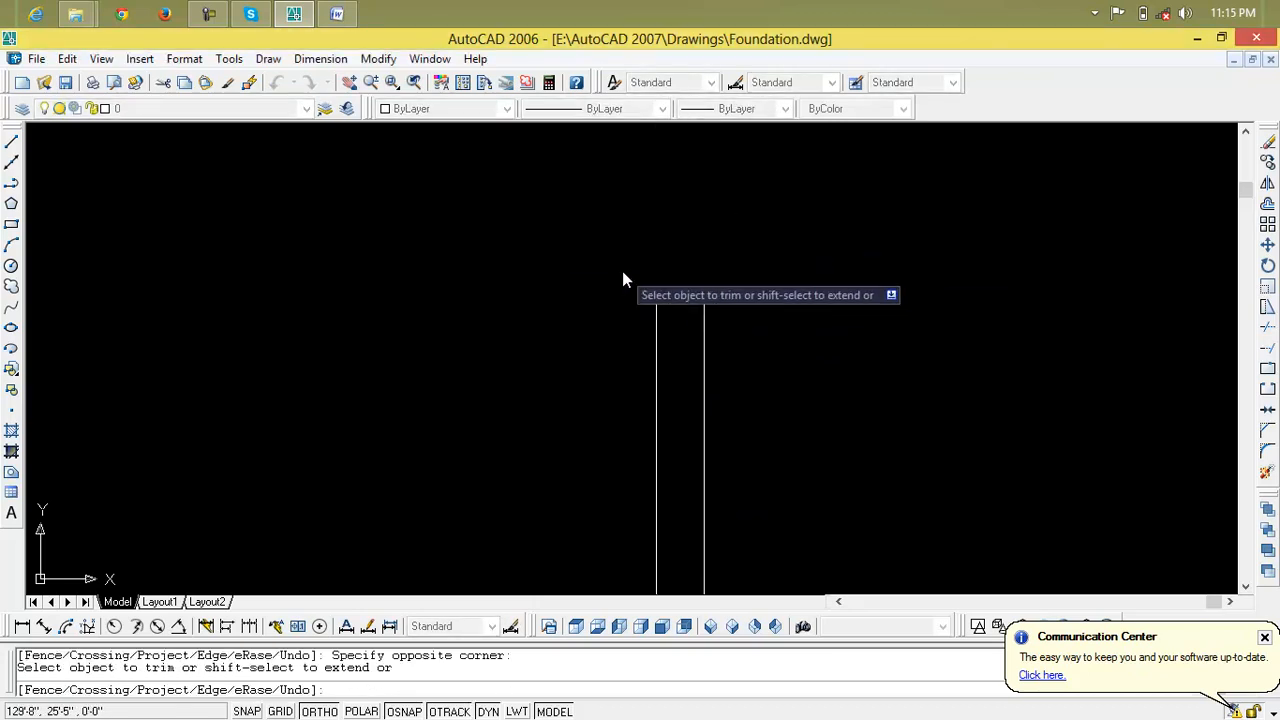
pyautogui.press('Escape')
pyautogui.press('Escape')
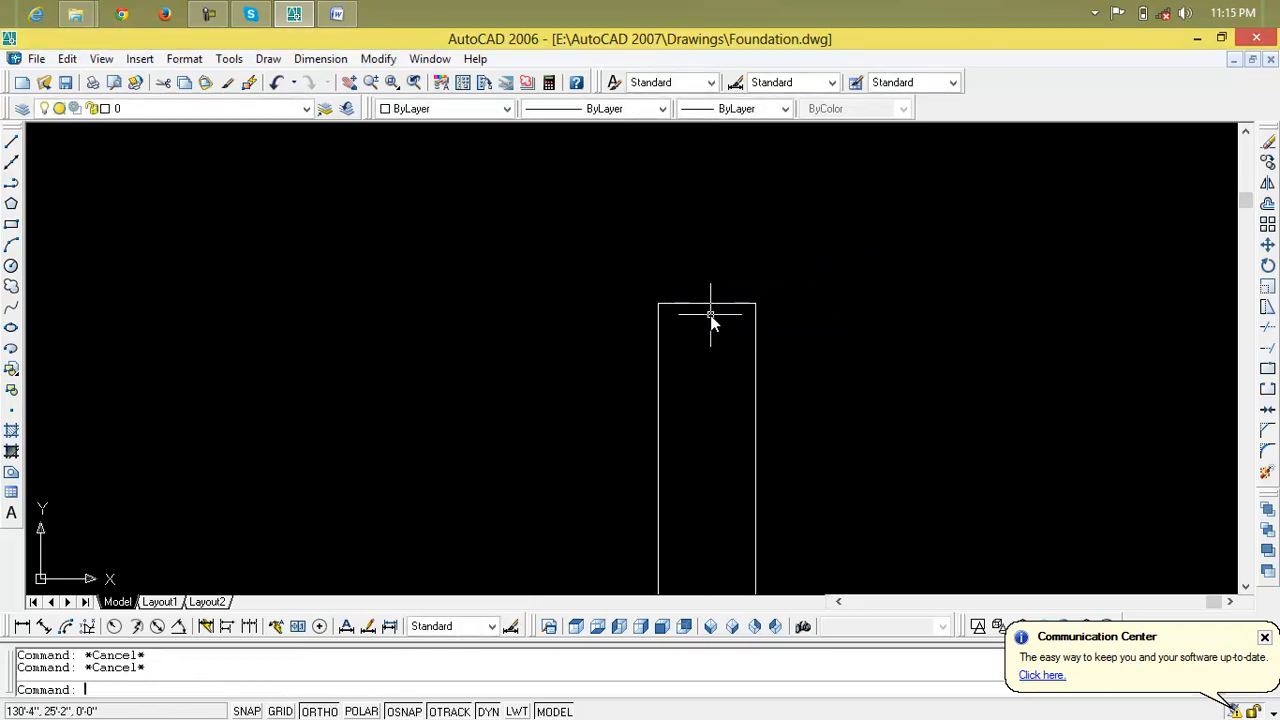
pyautogui.write('l')
pyautogui.press('Return')
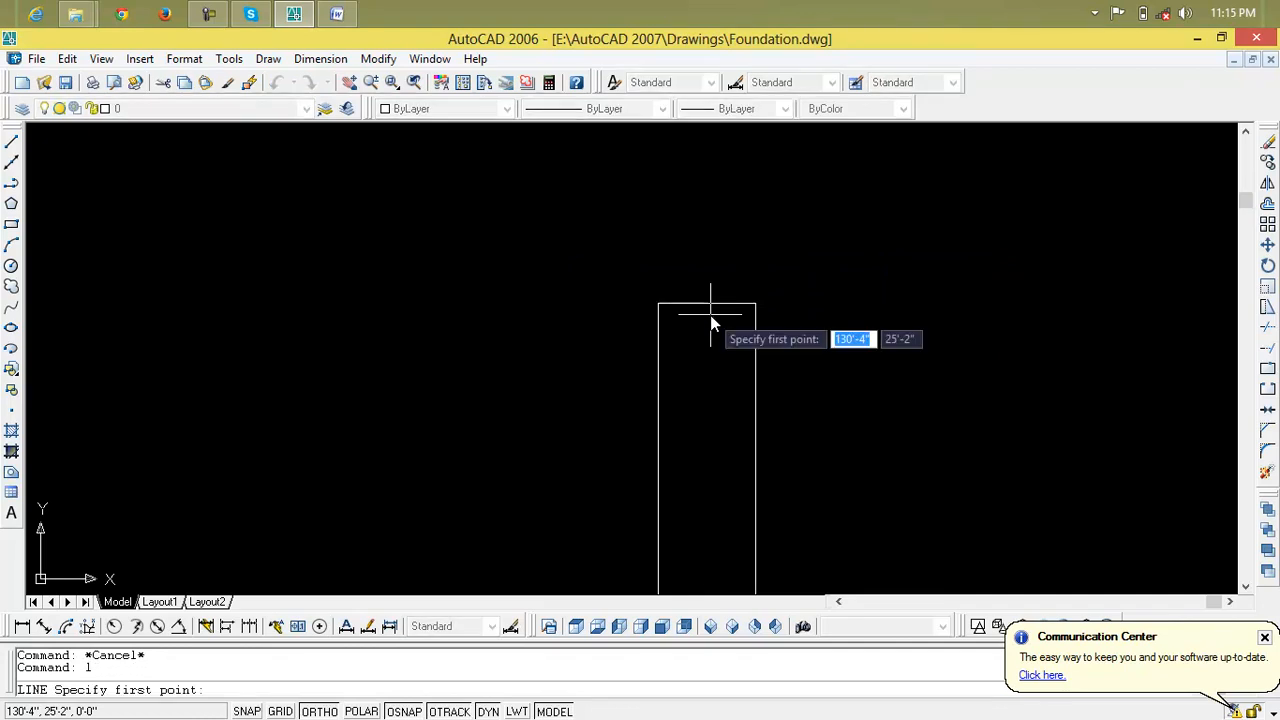
pyautogui.press('Escape')
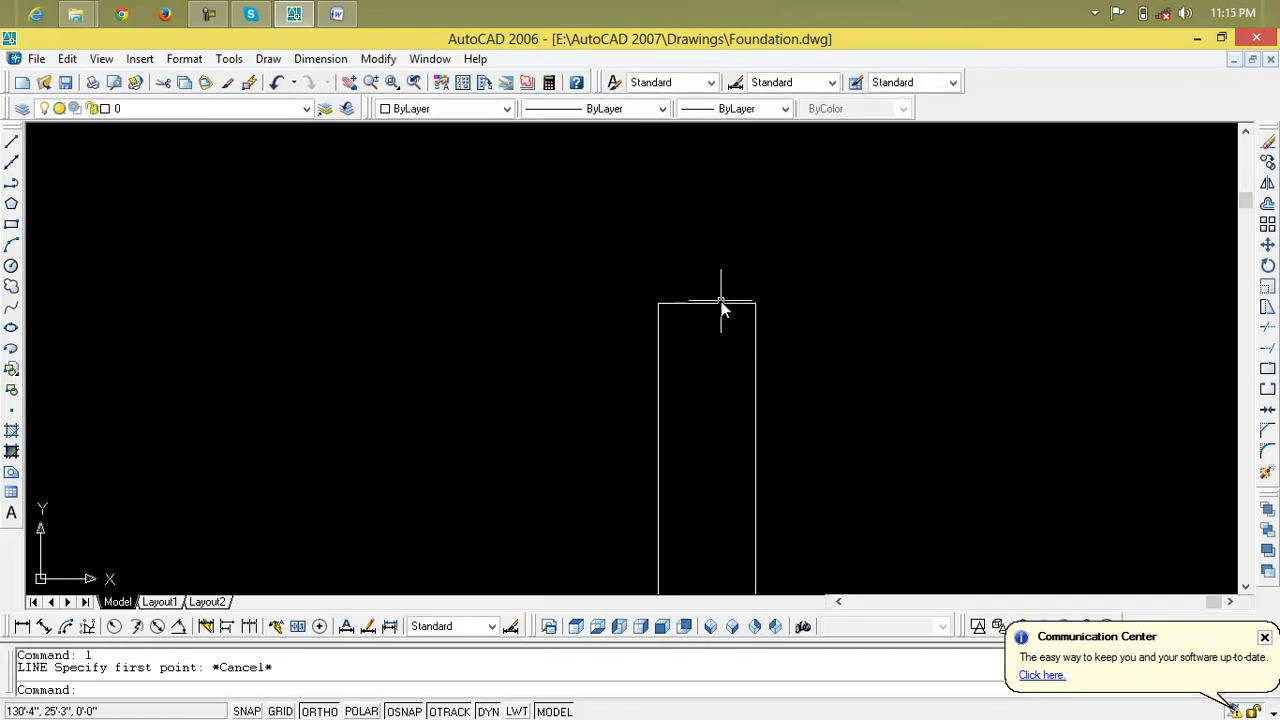
# Stretch the right end of the wall's top line 1" outward beyond the right wall face
pyautogui.click(720, 303)
pyautogui.click(755, 303)
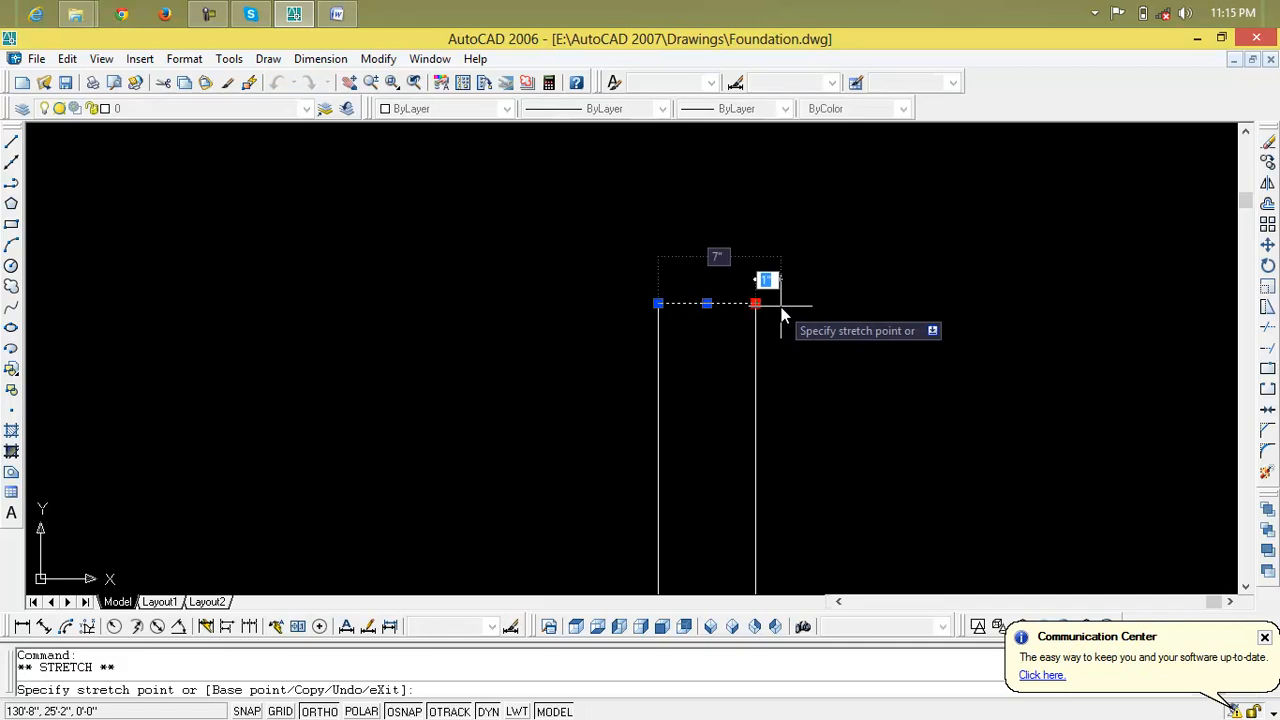
pyautogui.write('1"')
pyautogui.press('Return')
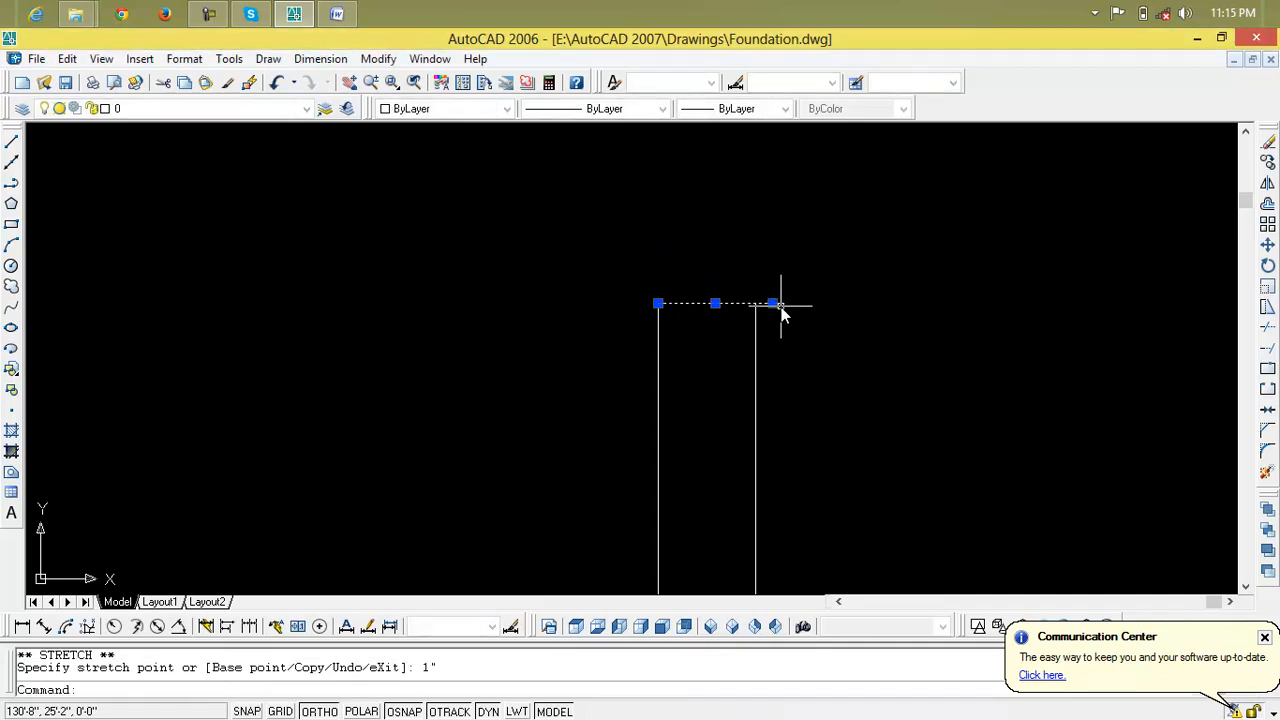
pyautogui.press('Escape')
pyautogui.press('Escape')
# Stretch the left end of the wall's top line 1" outward beyond the left wall face
pyautogui.click(690, 301)
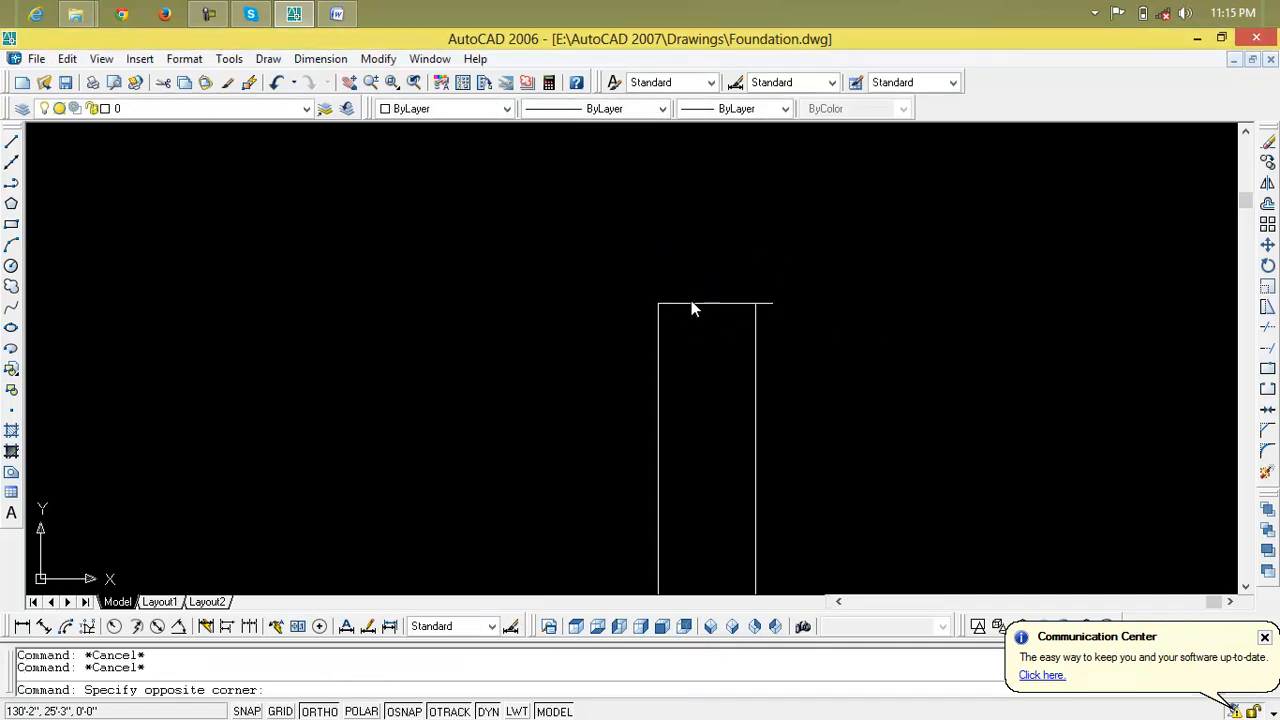
pyautogui.click(688, 306)
pyautogui.click(657, 303)
pyautogui.write('1"')
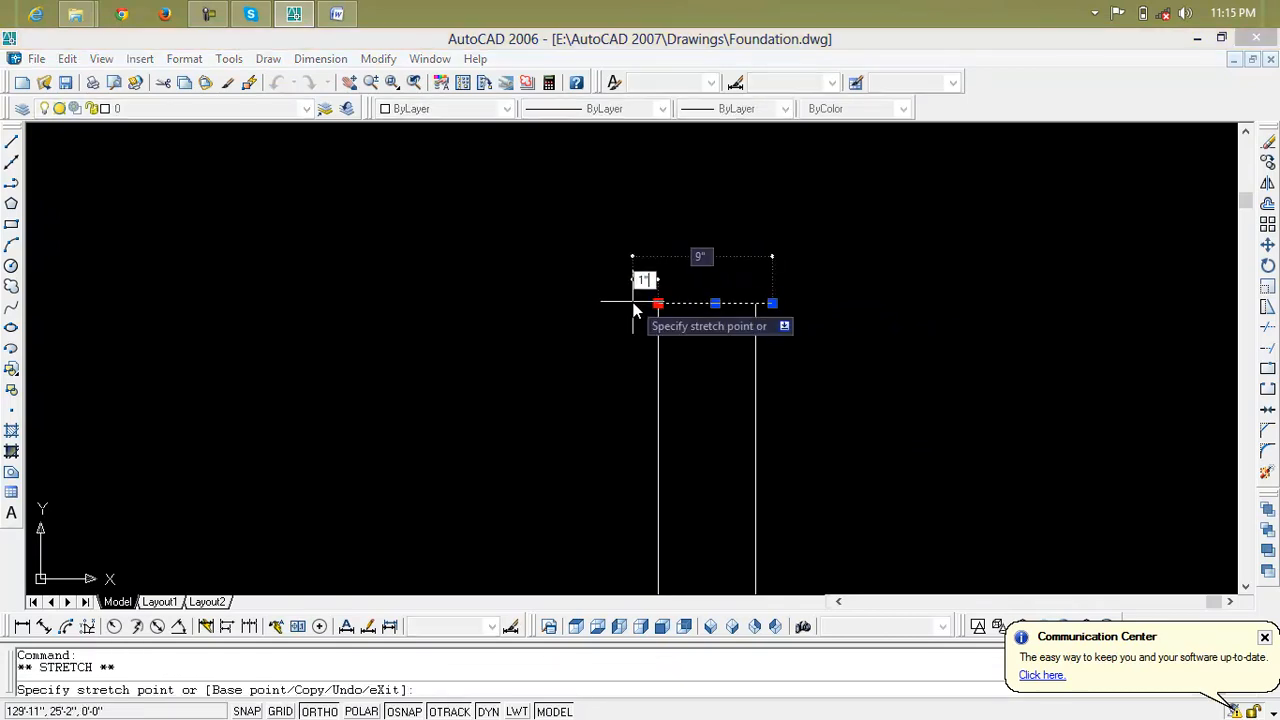
pyautogui.press('Return')
pyautogui.press('Escape')
pyautogui.press('Escape')
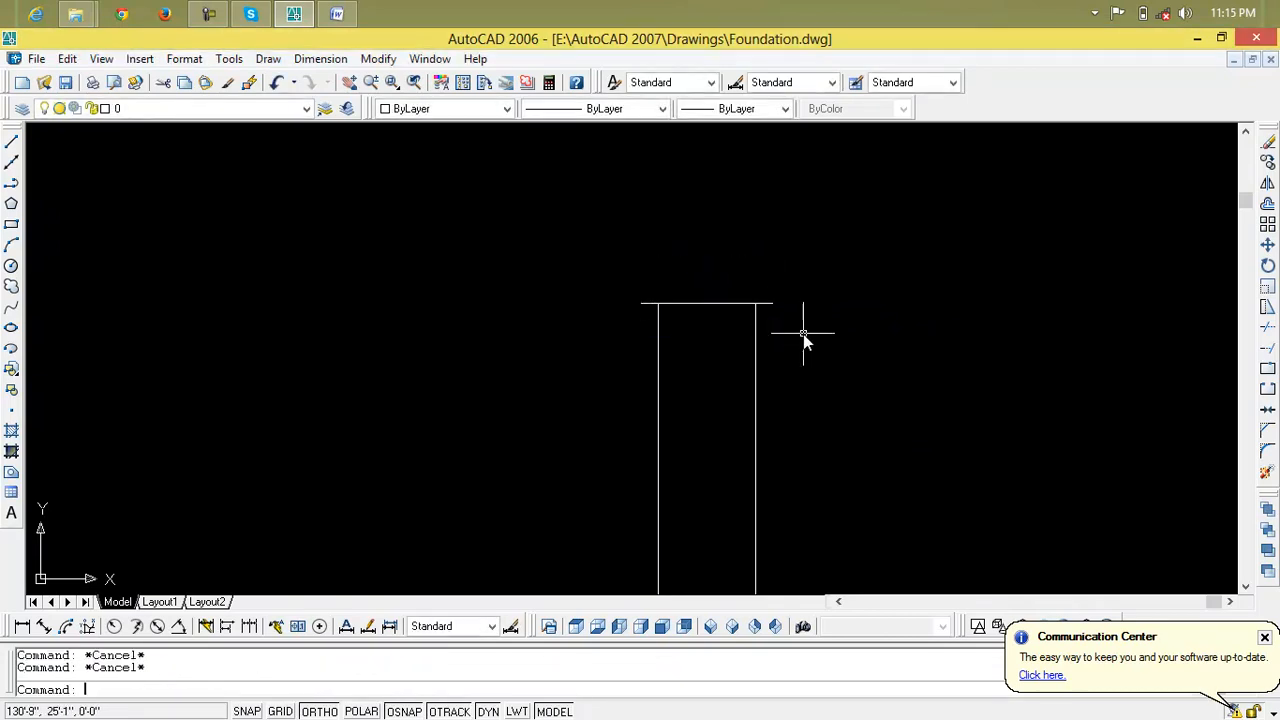
# Offset the extended top line 1" upward to form the upper edge of the wall cap
pyautogui.write('o')
pyautogui.press('Return')
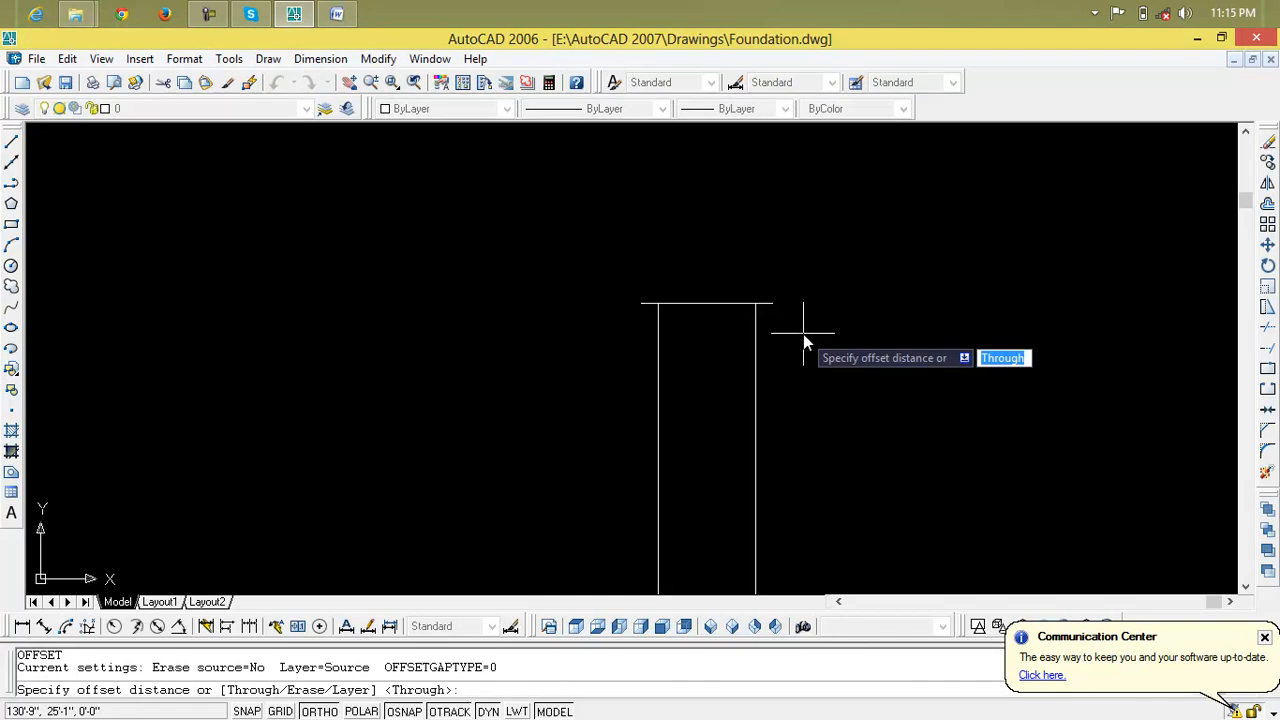
pyautogui.write('1')
pyautogui.press('Return')
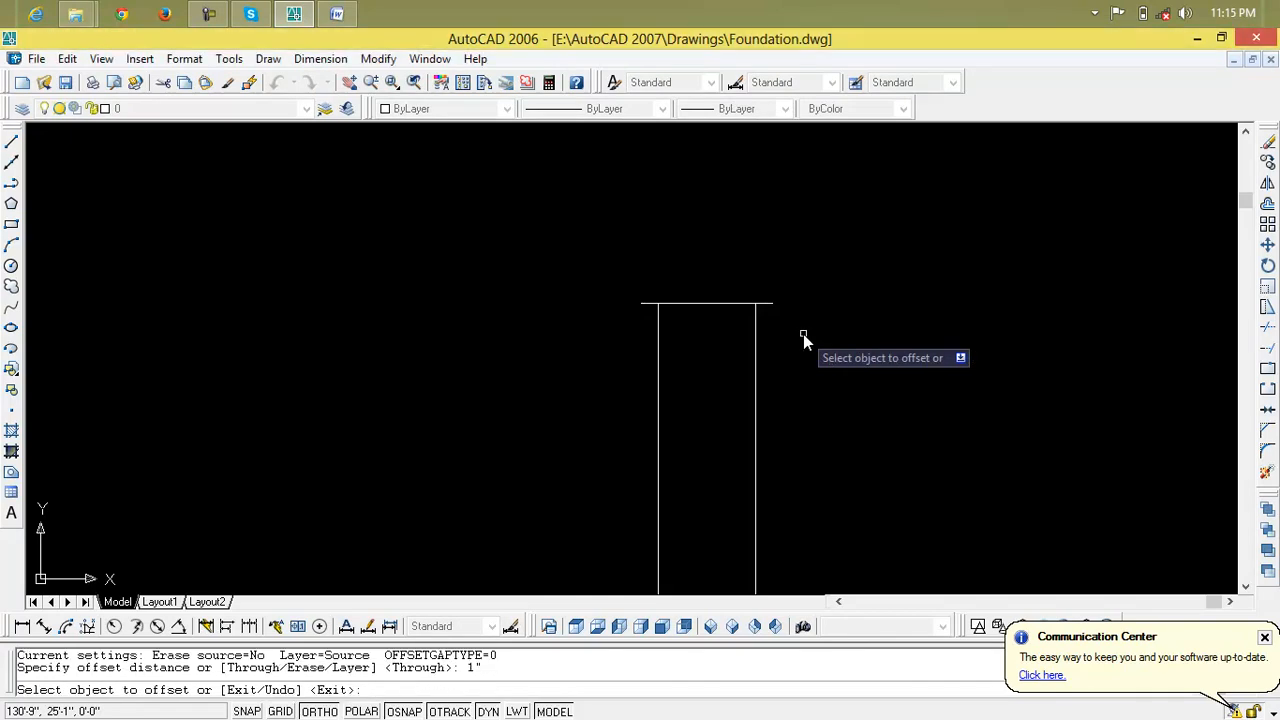
pyautogui.click(717, 306)
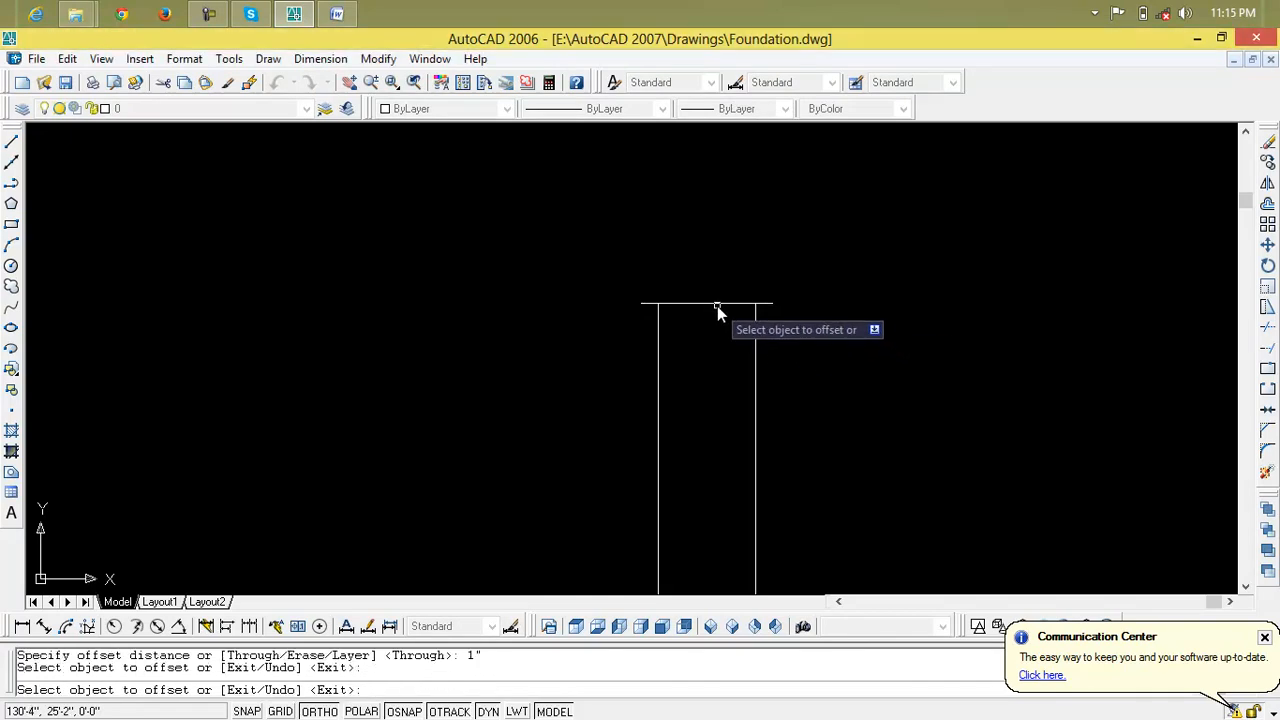
pyautogui.click(716, 303)
pyautogui.click(716, 284)
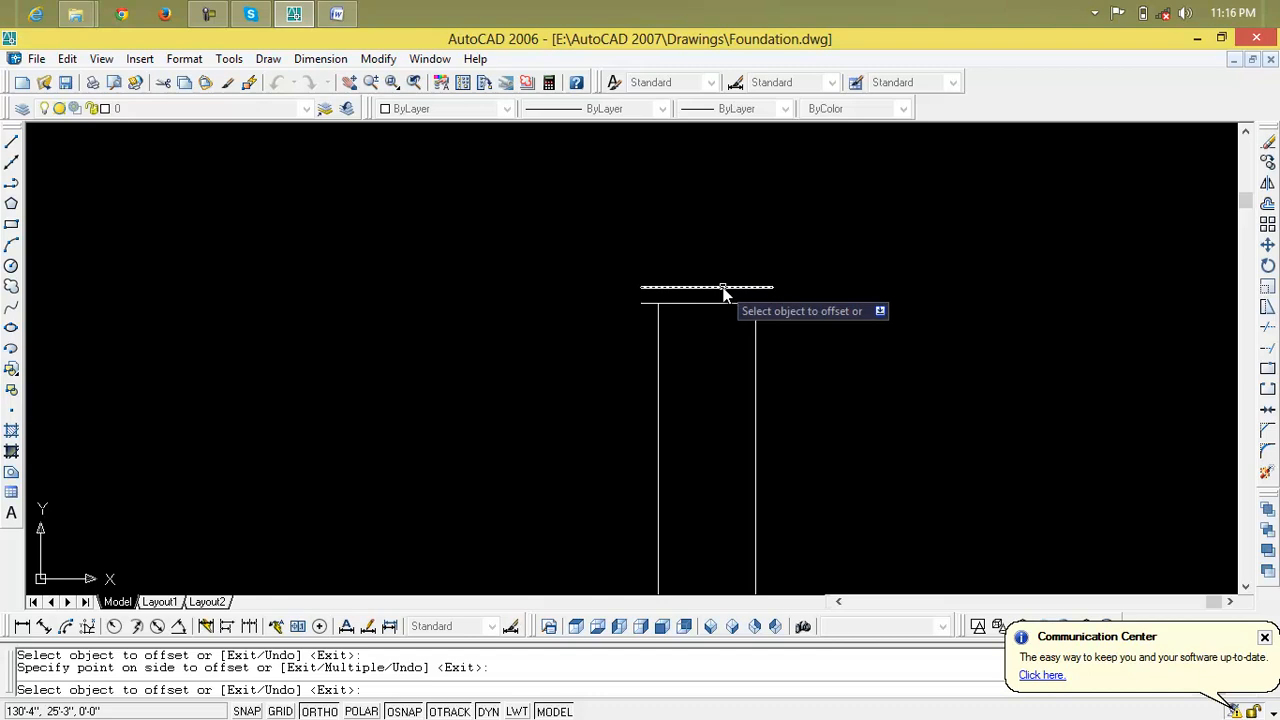
pyautogui.press('Escape')
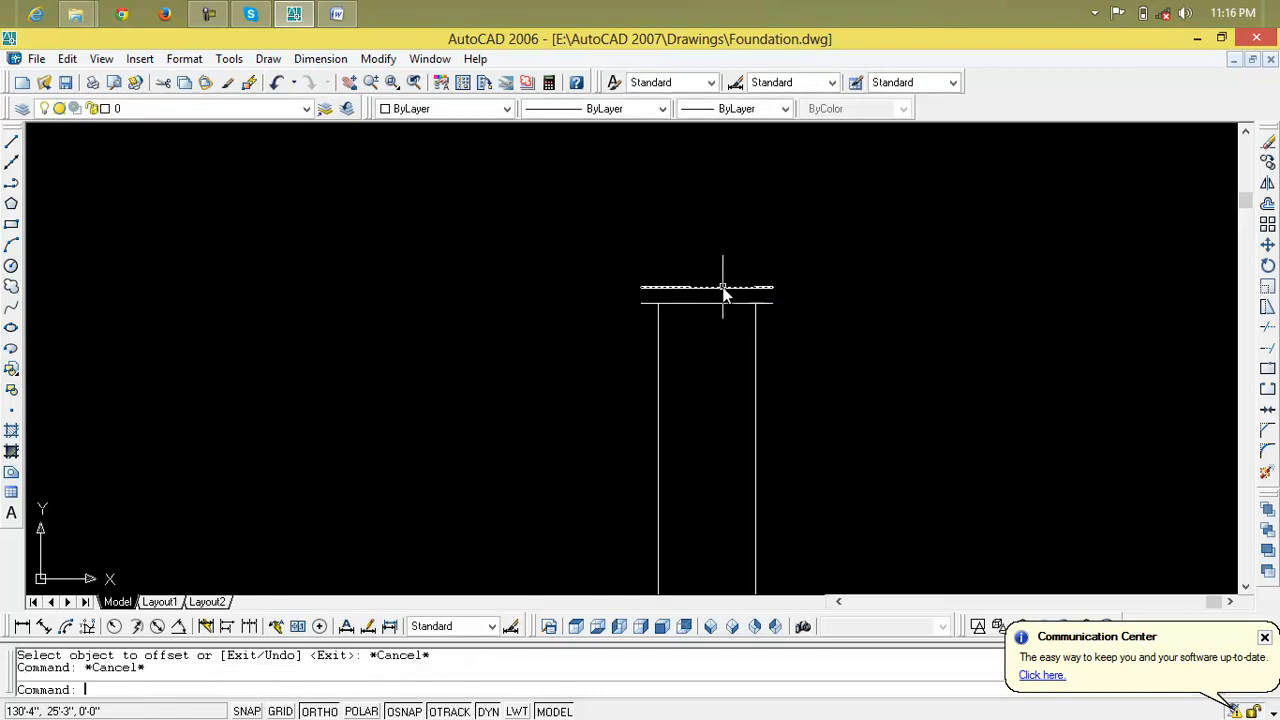
pyautogui.press('Escape')
# Draw short vertical lines closing both ends of the cap between its lower and upper edges
pyautogui.write('l')
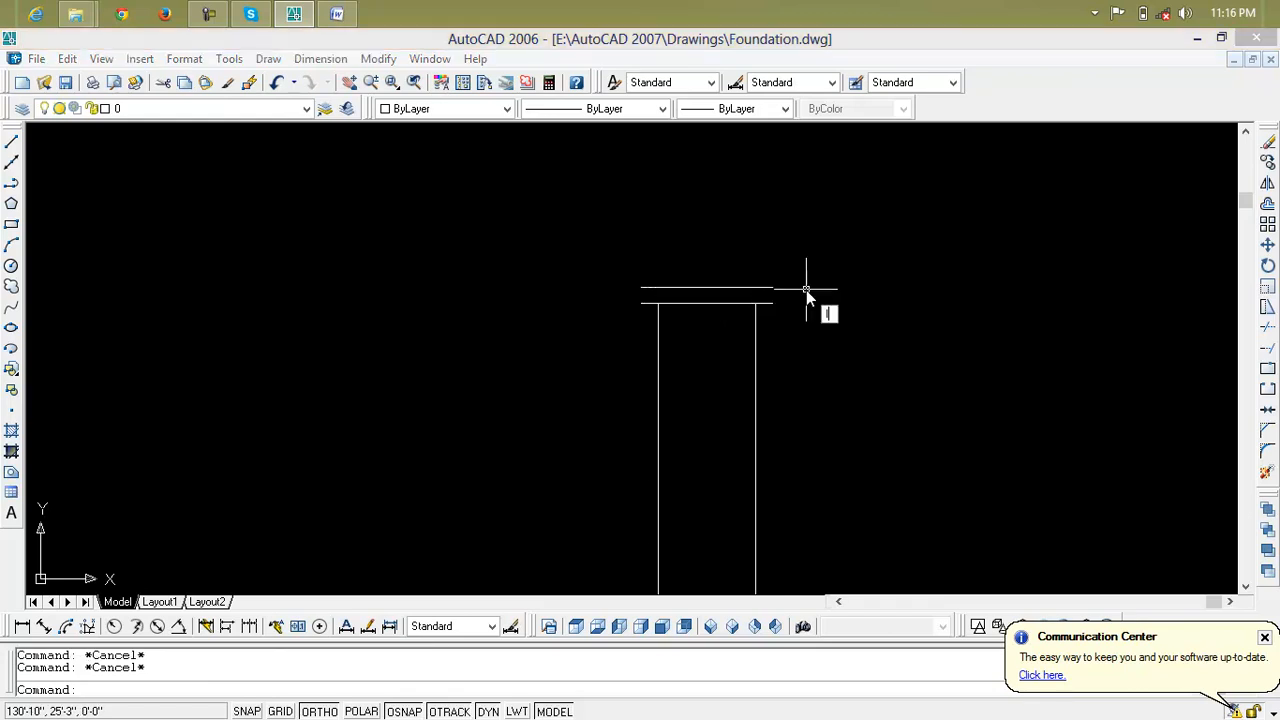
pyautogui.press('Return')
pyautogui.click(772, 302)
pyautogui.click(772, 288)
pyautogui.press('Return')
pyautogui.press('Return')
pyautogui.click(641, 288)
pyautogui.click(641, 288)
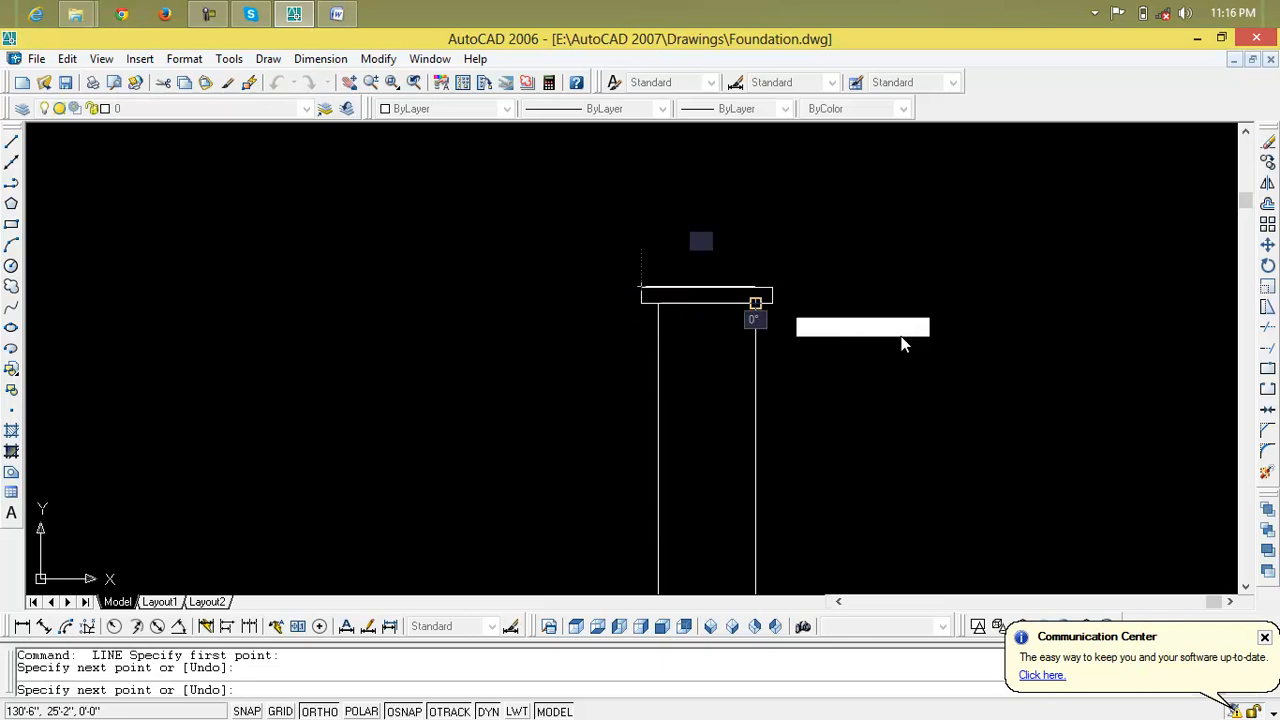
pyautogui.scroll(-6, 908, 345)
pyautogui.press('Escape')
pyautogui.press('Escape')
# Draw a horizontal line across the top of the middle footing step, between the inner corners of the upper step
pyautogui.scroll(-2, 905, 377)
pyautogui.moveTo(905, 387); pyautogui.dragTo(780, 257, button='middle')
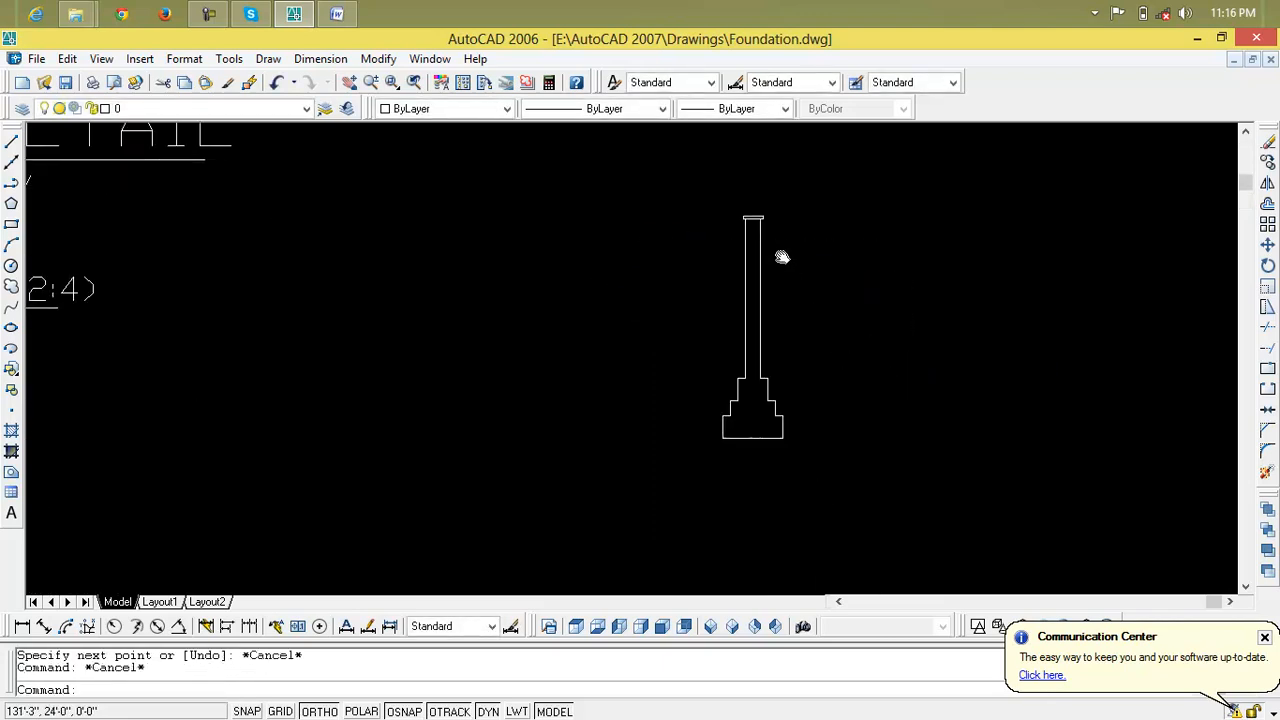
pyautogui.scroll(3, 717, 449)
pyautogui.moveTo(749, 386); pyautogui.dragTo(609, 430, button='middle')
pyautogui.scroll(3, 596, 414)
pyautogui.press('Escape')
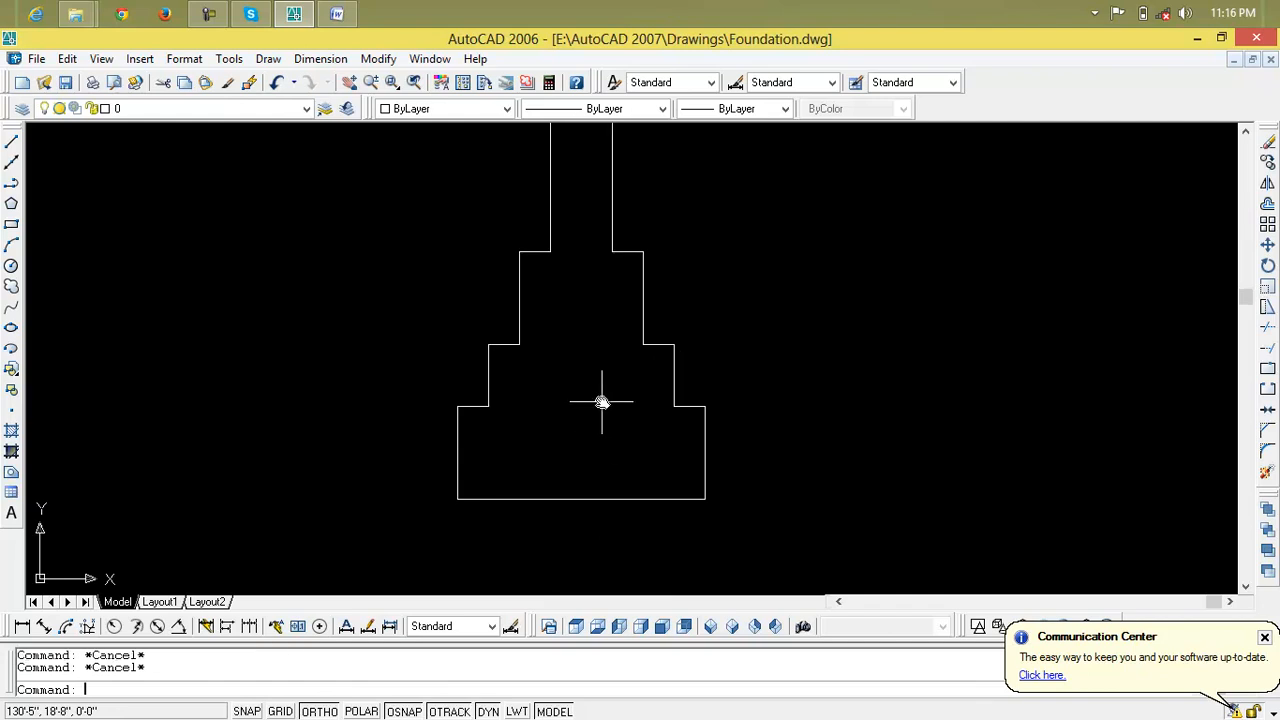
pyautogui.write('l')
pyautogui.press('Return')
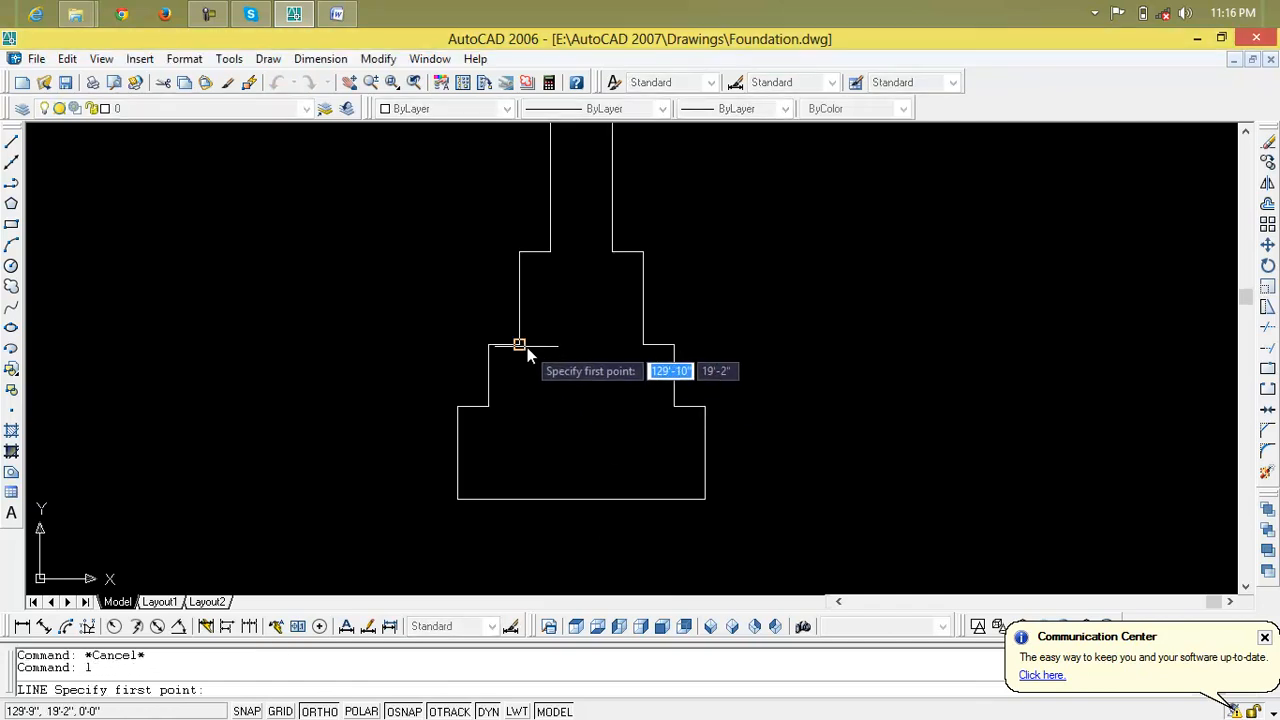
pyautogui.click(520, 344)
pyautogui.click(643, 344)
pyautogui.press('Return')
# Draw horizontal lines across the top of the upper footing step and across the top of the base course
pyautogui.press('Return')
pyautogui.click(550, 251)
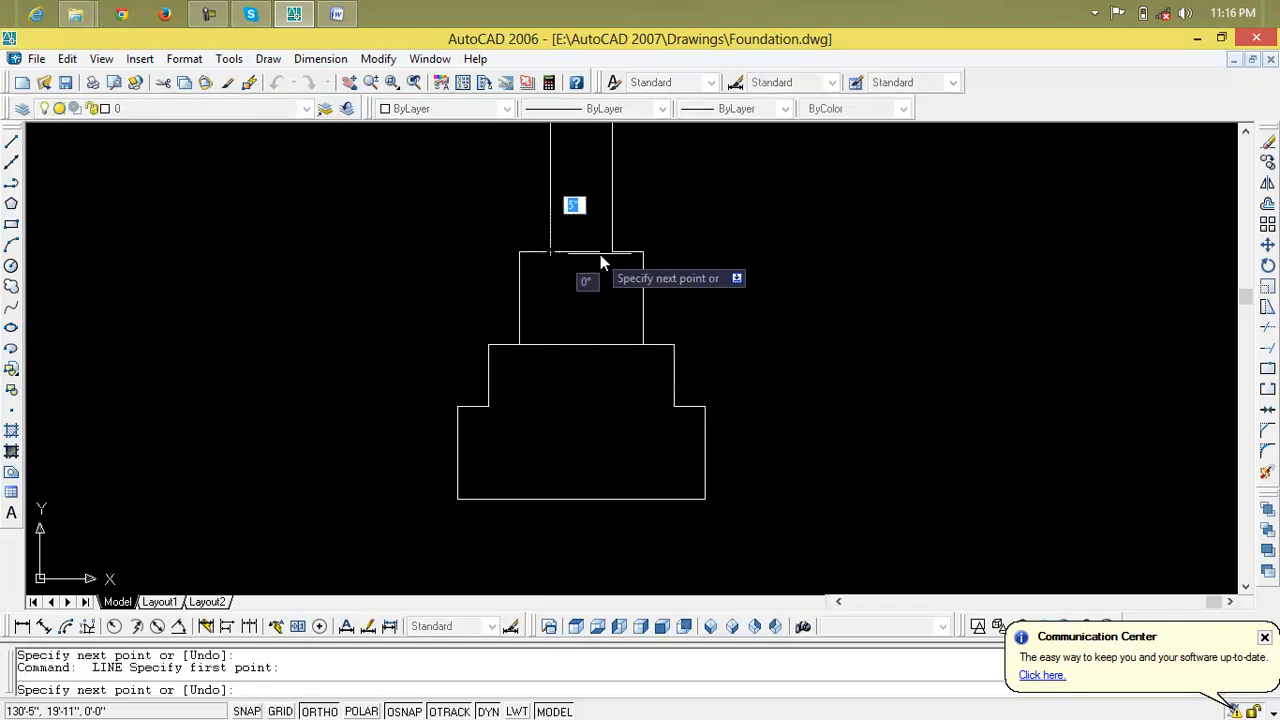
pyautogui.click(614, 254)
pyautogui.press('Return')
pyautogui.press('Return')
pyautogui.click(492, 410)
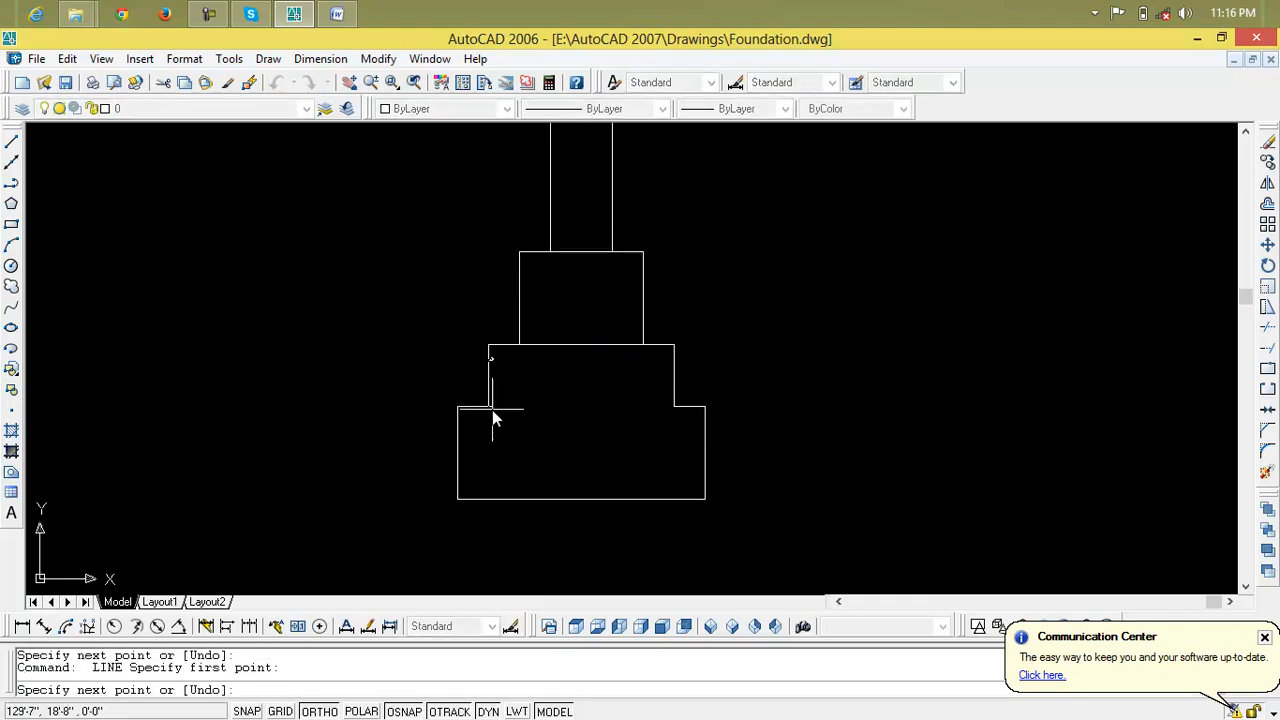
pyautogui.click(676, 410)
pyautogui.press('Return')
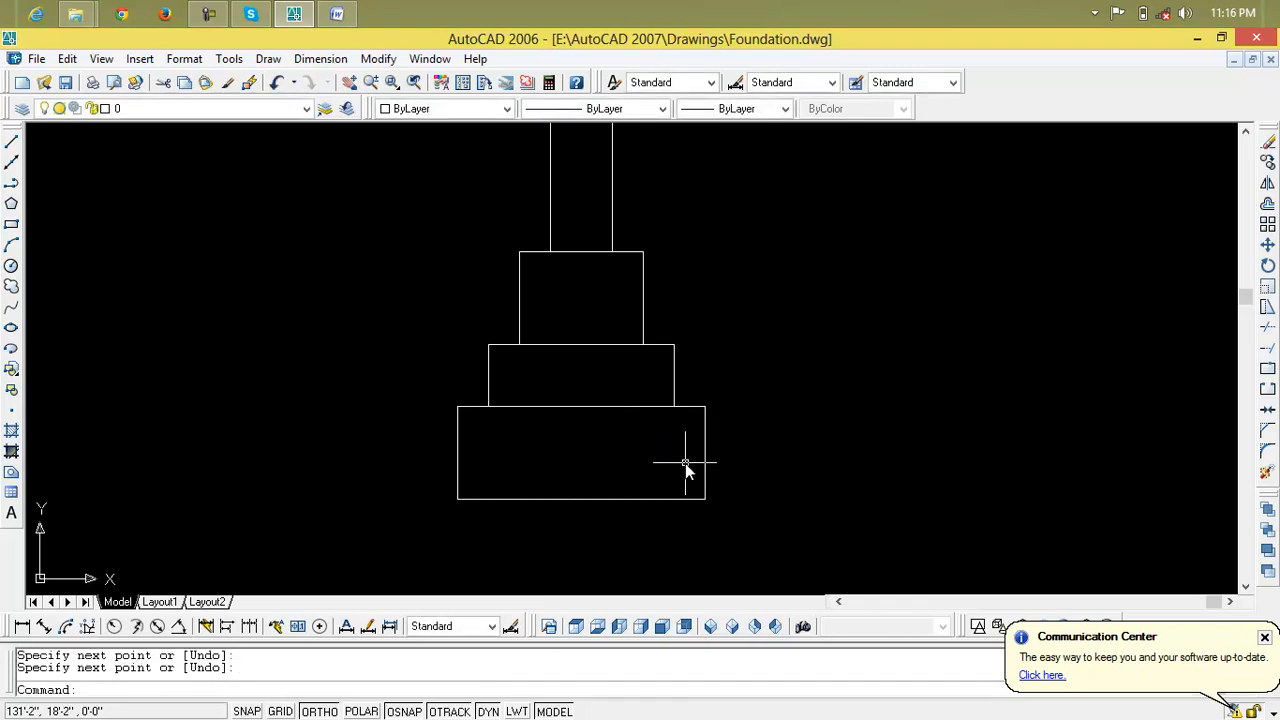
pyautogui.press('Escape')
pyautogui.press('Escape')
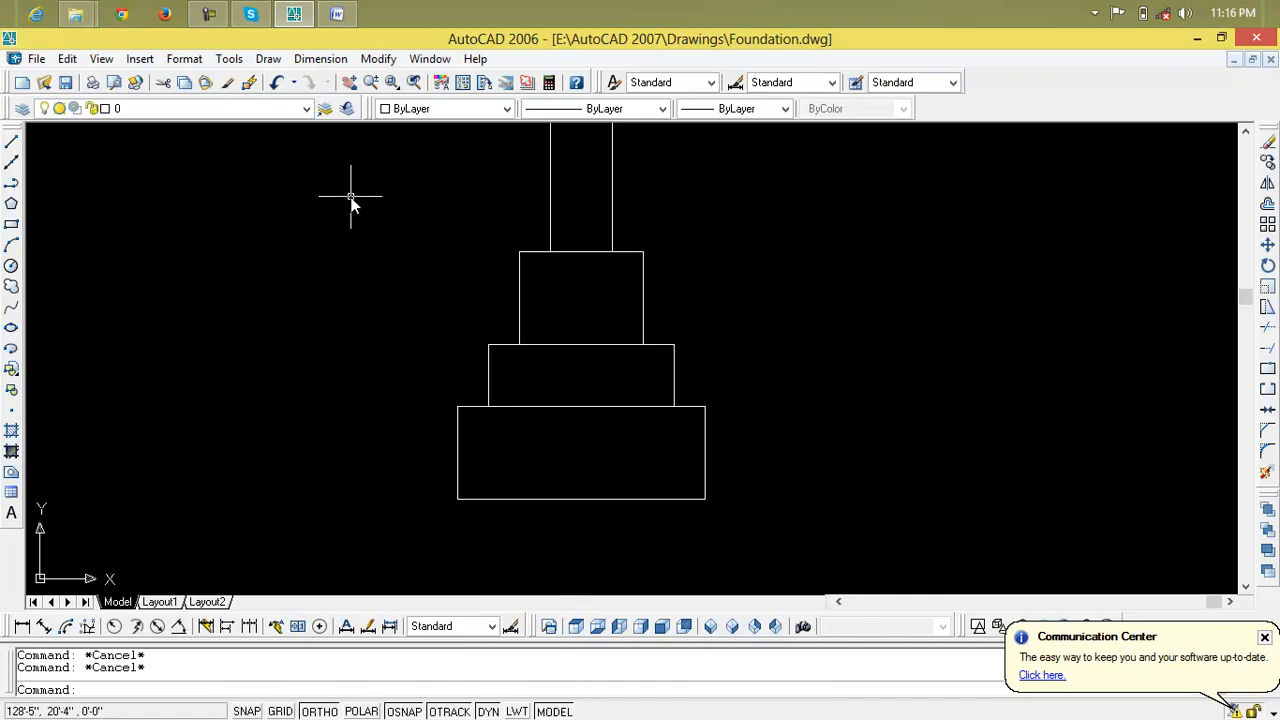
# Place a multiline text box just to the right of the base course
pyautogui.write('t')
pyautogui.press('Return')
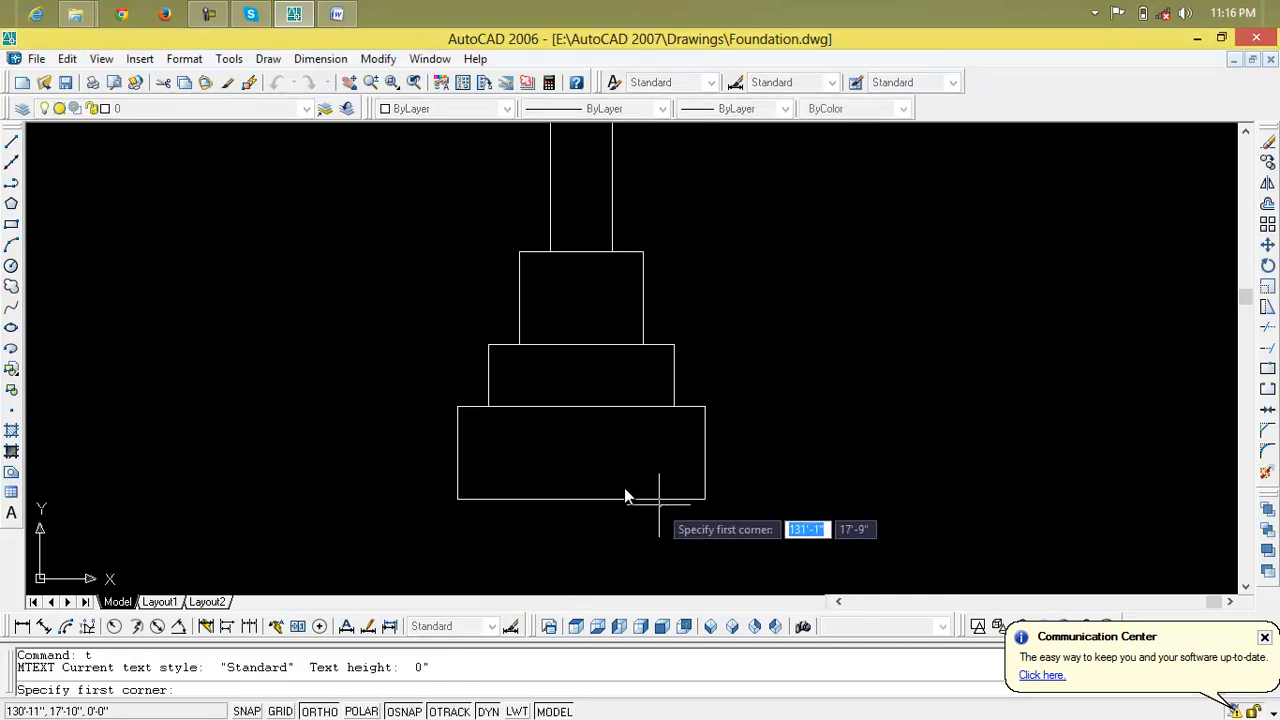
pyautogui.click(744, 439)
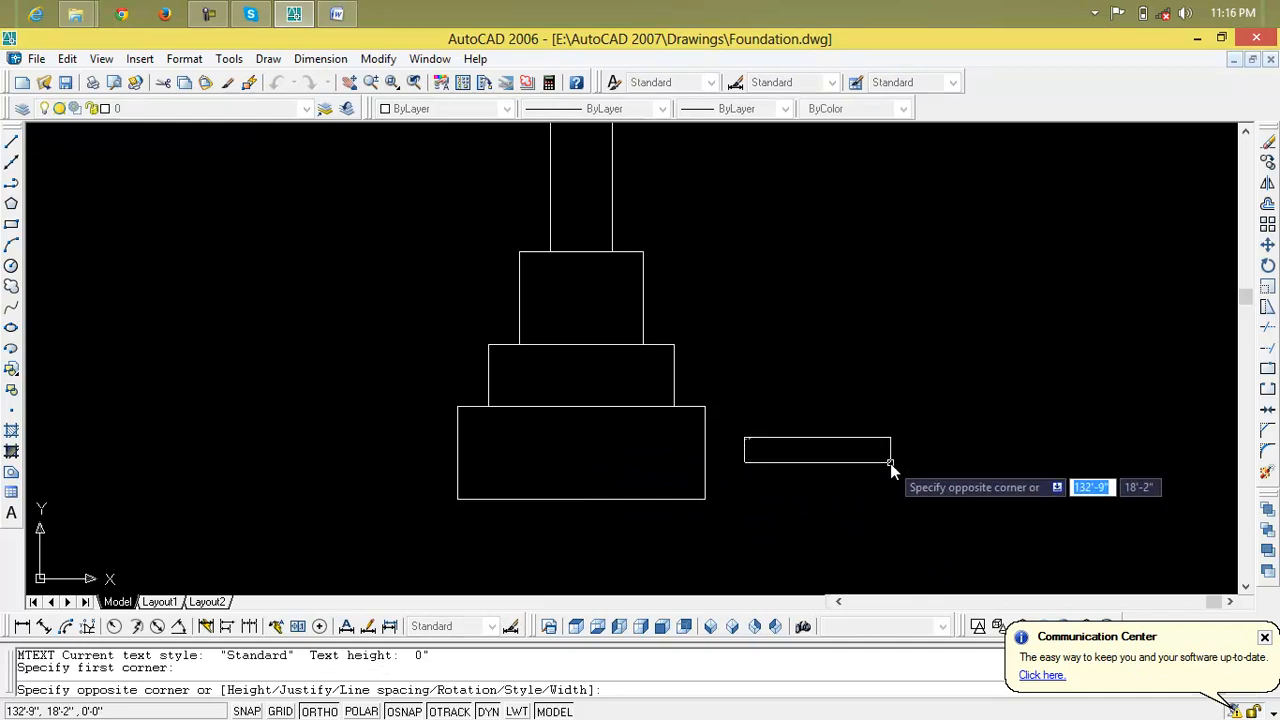
pyautogui.click(921, 479)
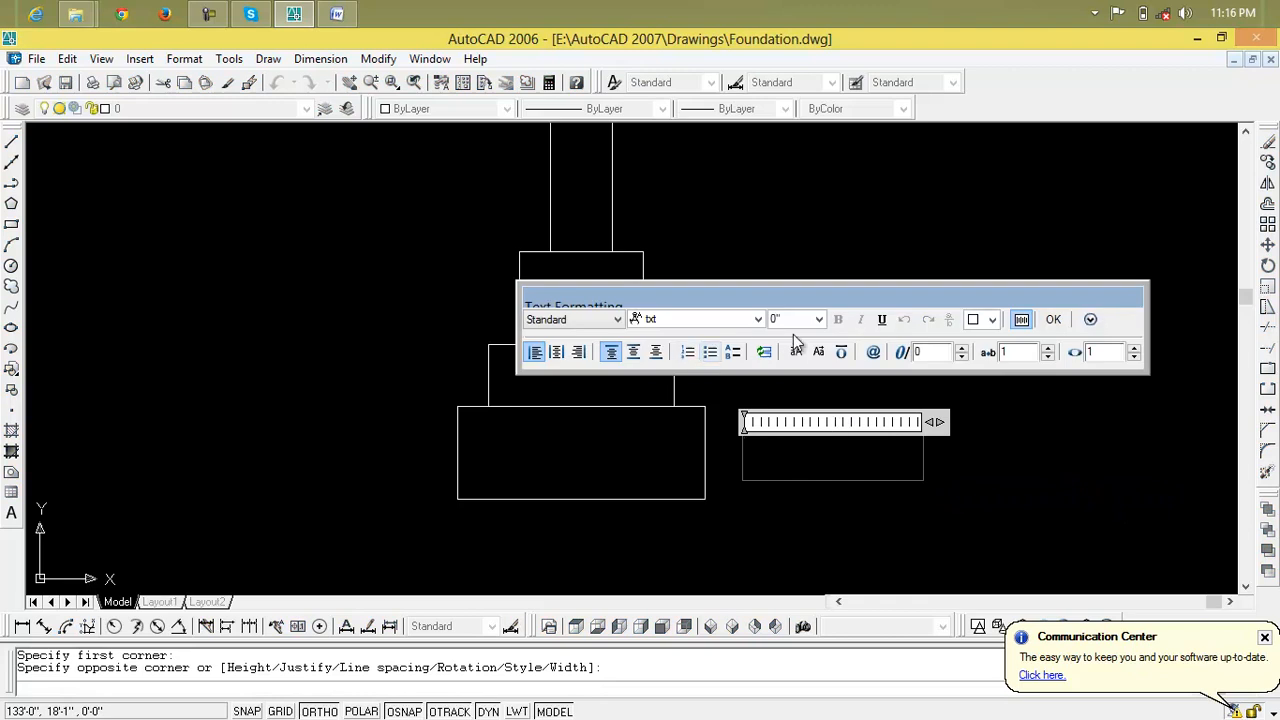
# Set the text height to 6"
pyautogui.click(820, 323)
pyautogui.click(820, 324)
pyautogui.press('Return')
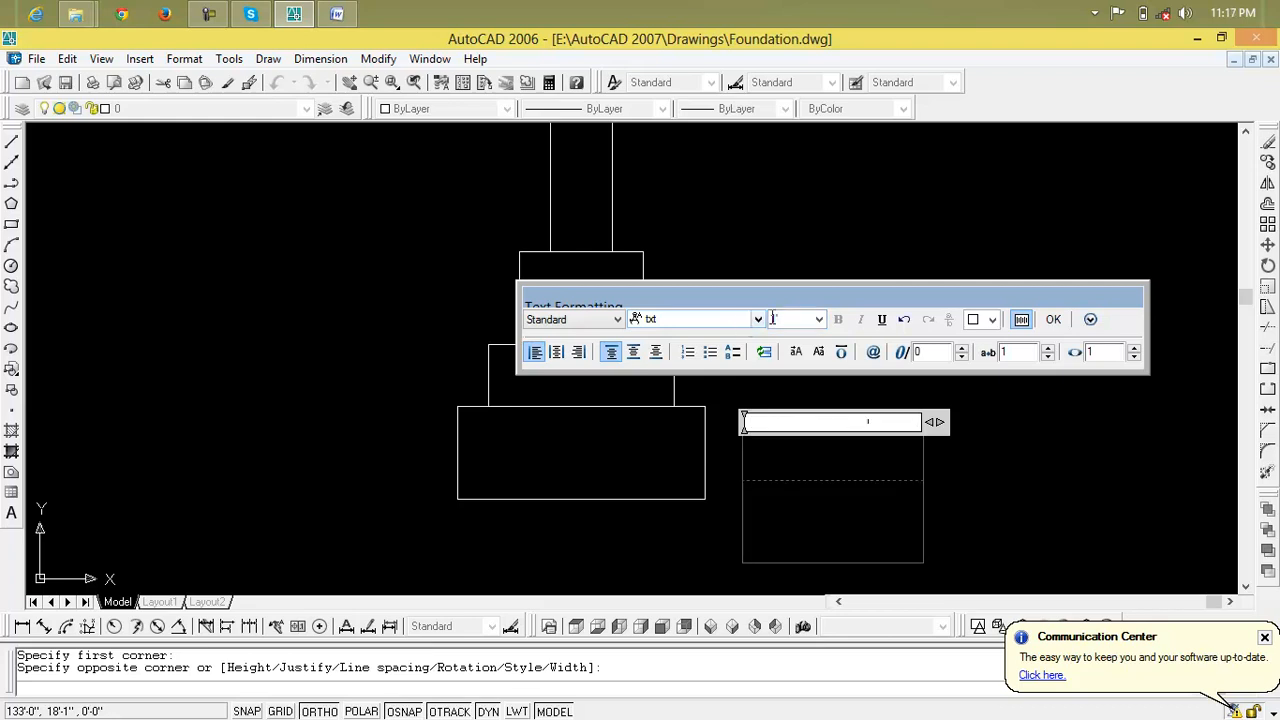
pyautogui.click(770, 320)
pyautogui.write('6')
pyautogui.press('Return')
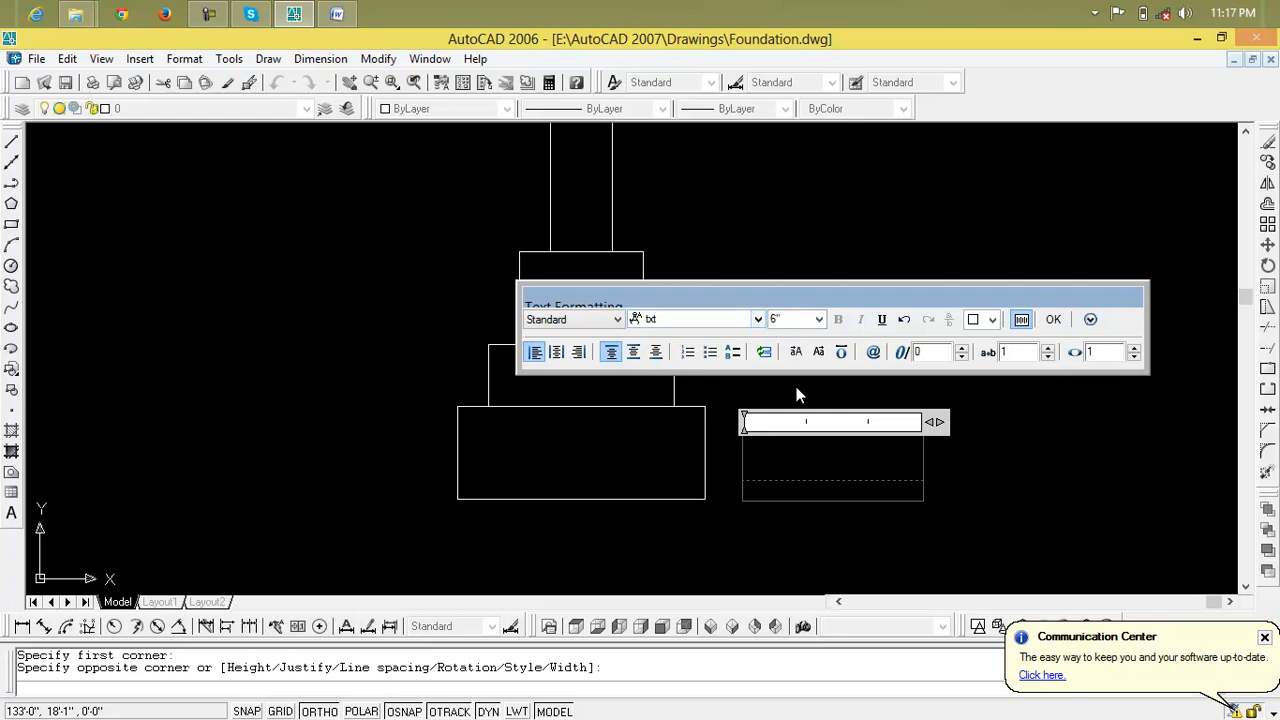
pyautogui.click(758, 319)
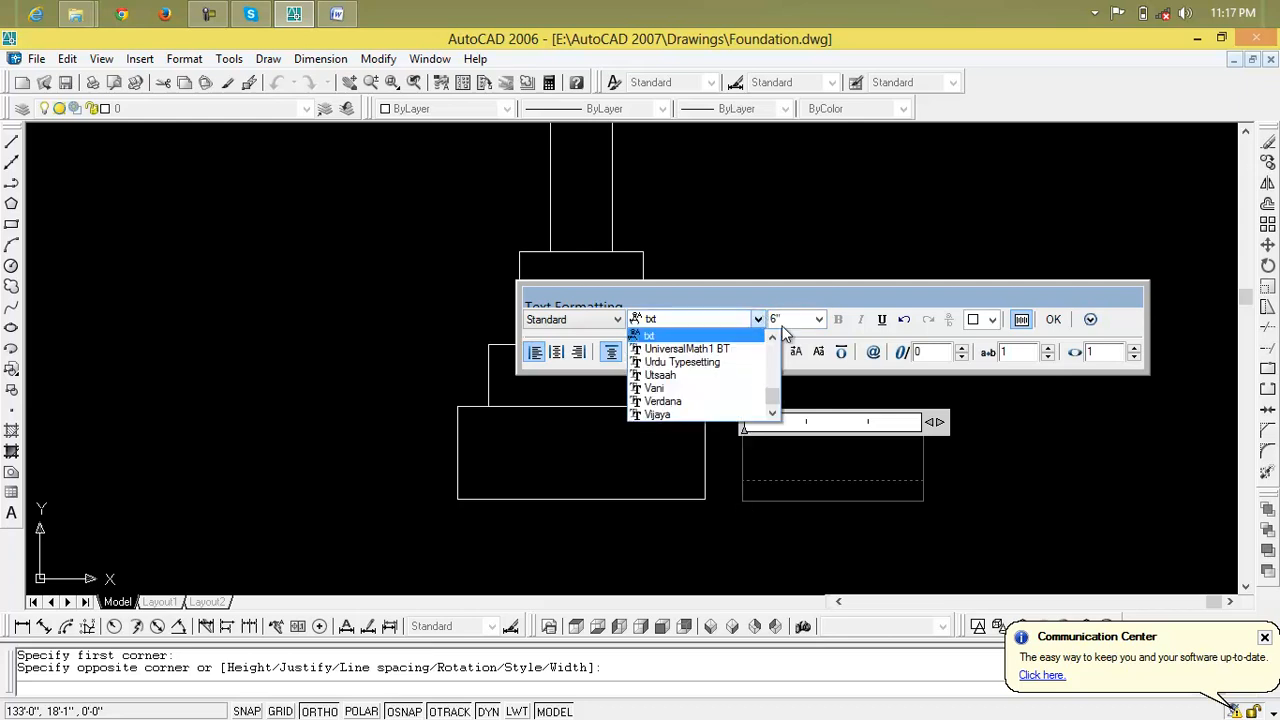
pyautogui.click(785, 337)
# Set the text height to 3"
pyautogui.click(772, 320)
pyautogui.write('4"')
pyautogui.press('BackSpace')
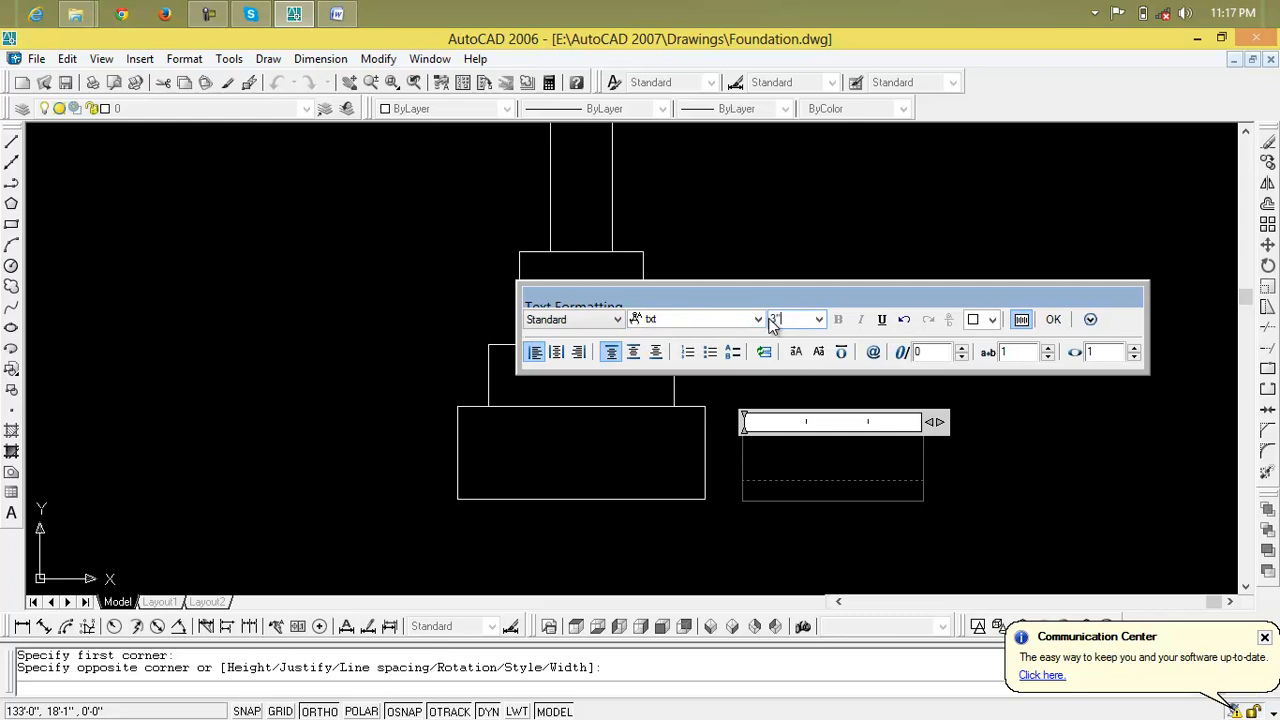
pyautogui.press('Return')
# Enter the label PCCBead and widen the text box so that it fits on one line
pyautogui.write('P')
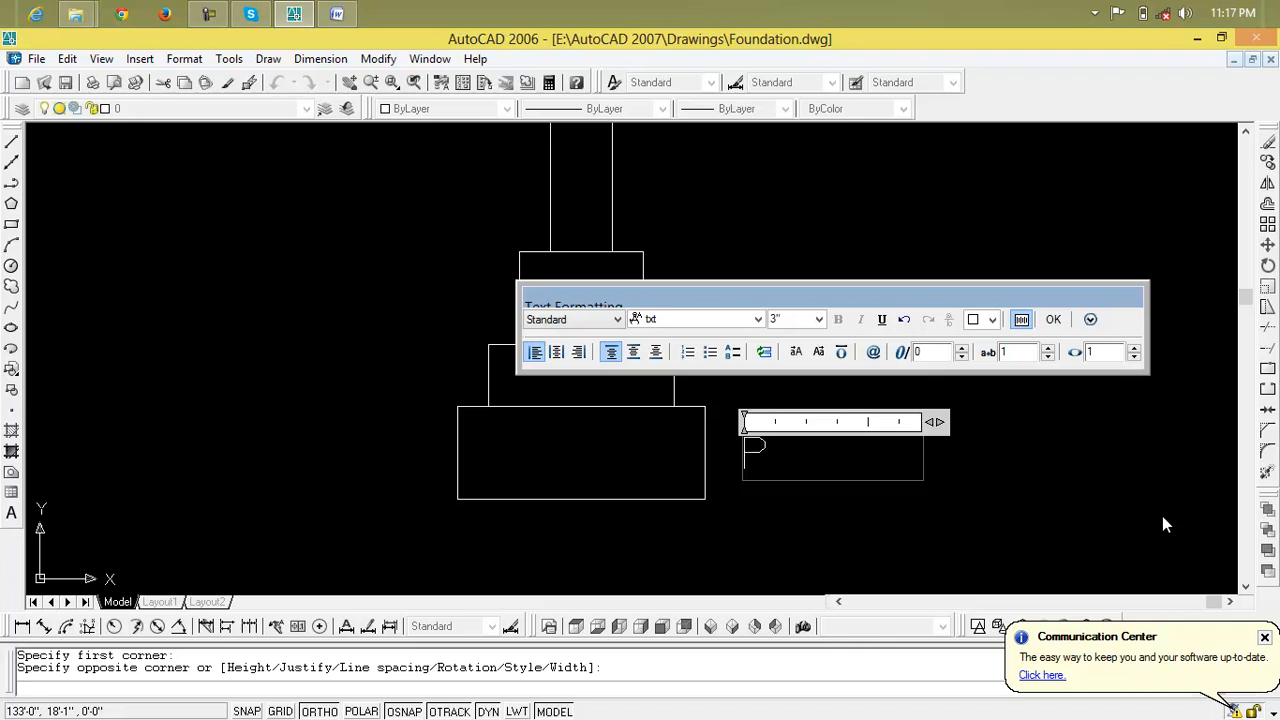
pyautogui.write('CC')
pyautogui.press('BackSpace')
pyautogui.press('BackSpace')
pyautogui.write('CC Bead')
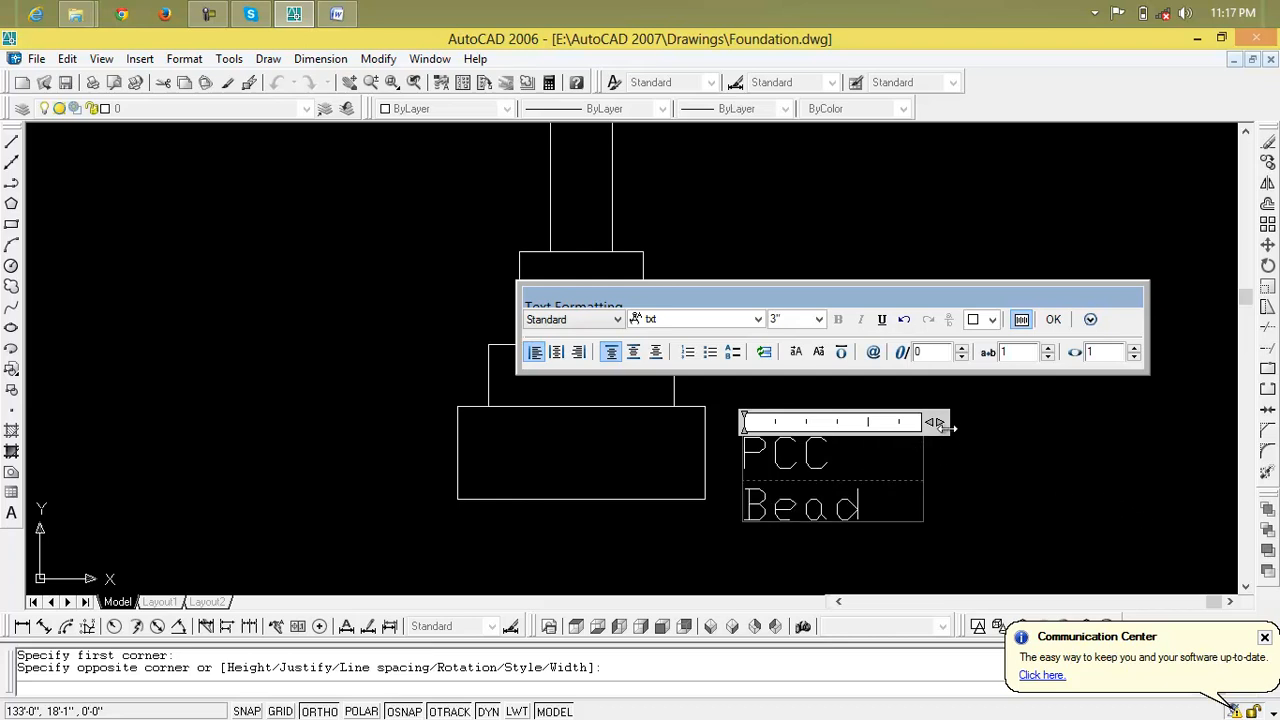
pyautogui.moveTo(938, 421); pyautogui.dragTo(980, 421)
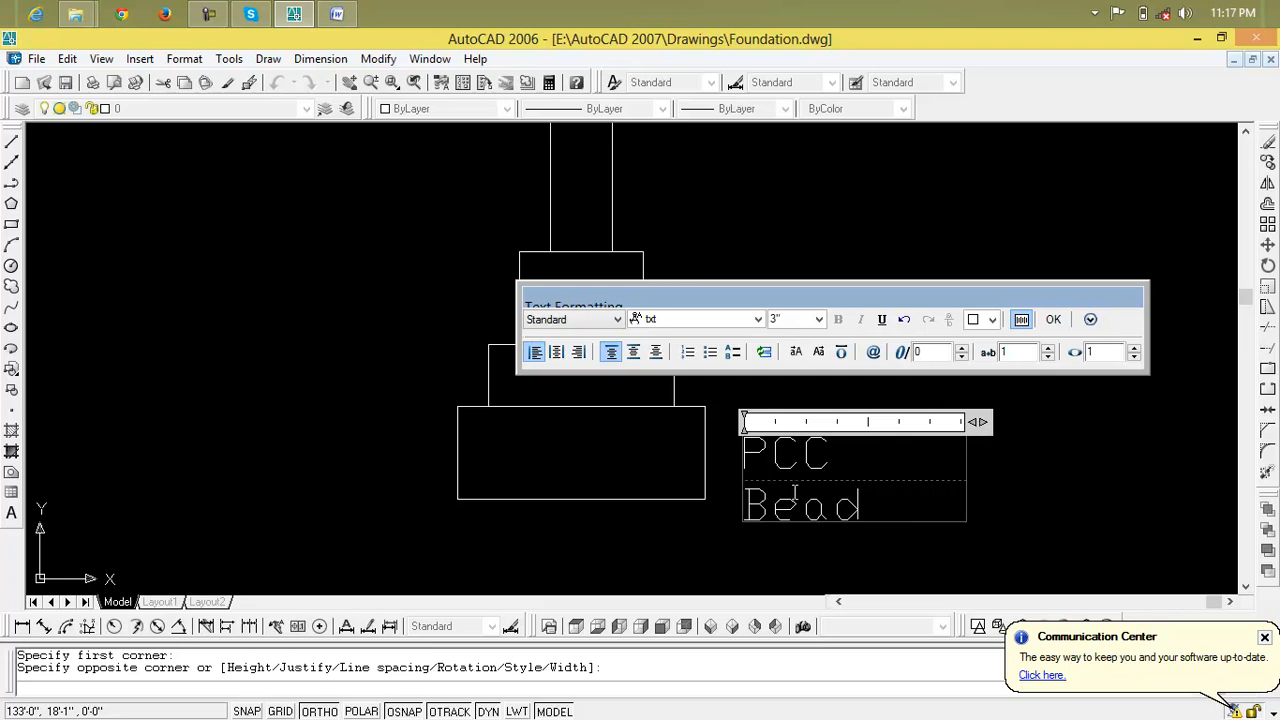
pyautogui.click(745, 508)
pyautogui.press('BackSpace')
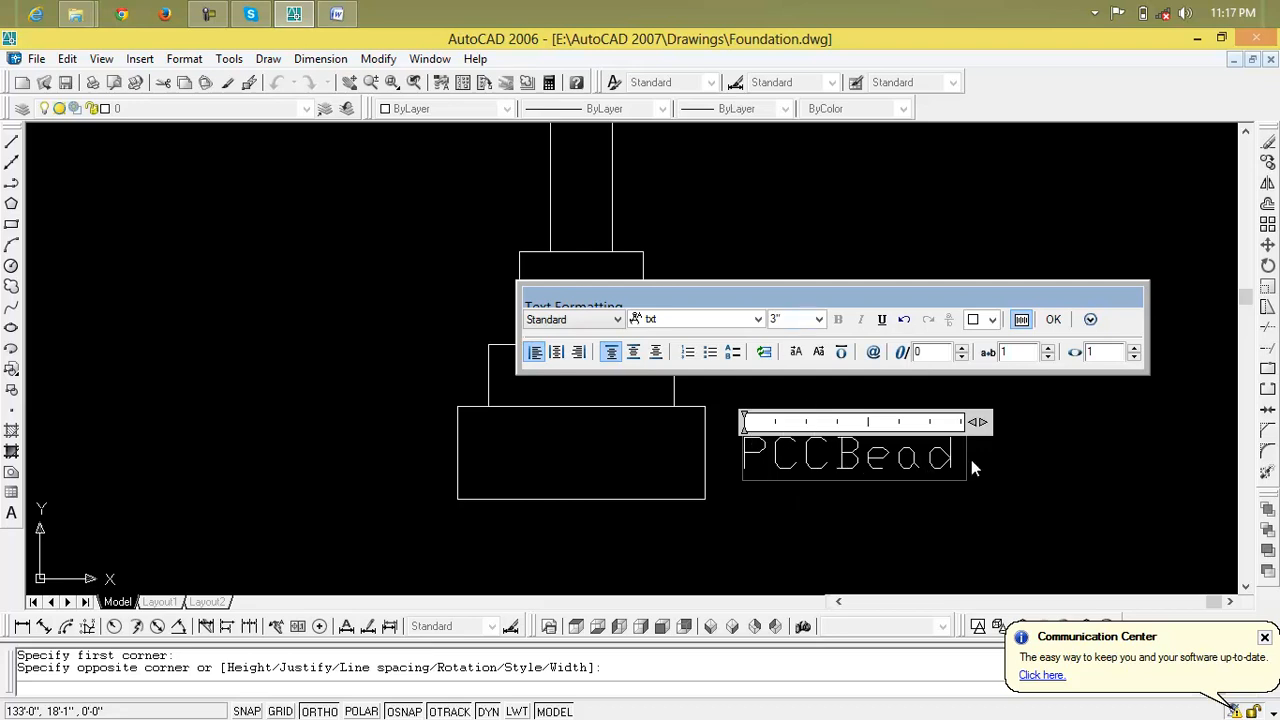
# Change the font of the whole PCCBead label to Angsana New
pyautogui.moveTo(960, 457); pyautogui.dragTo(748, 456)
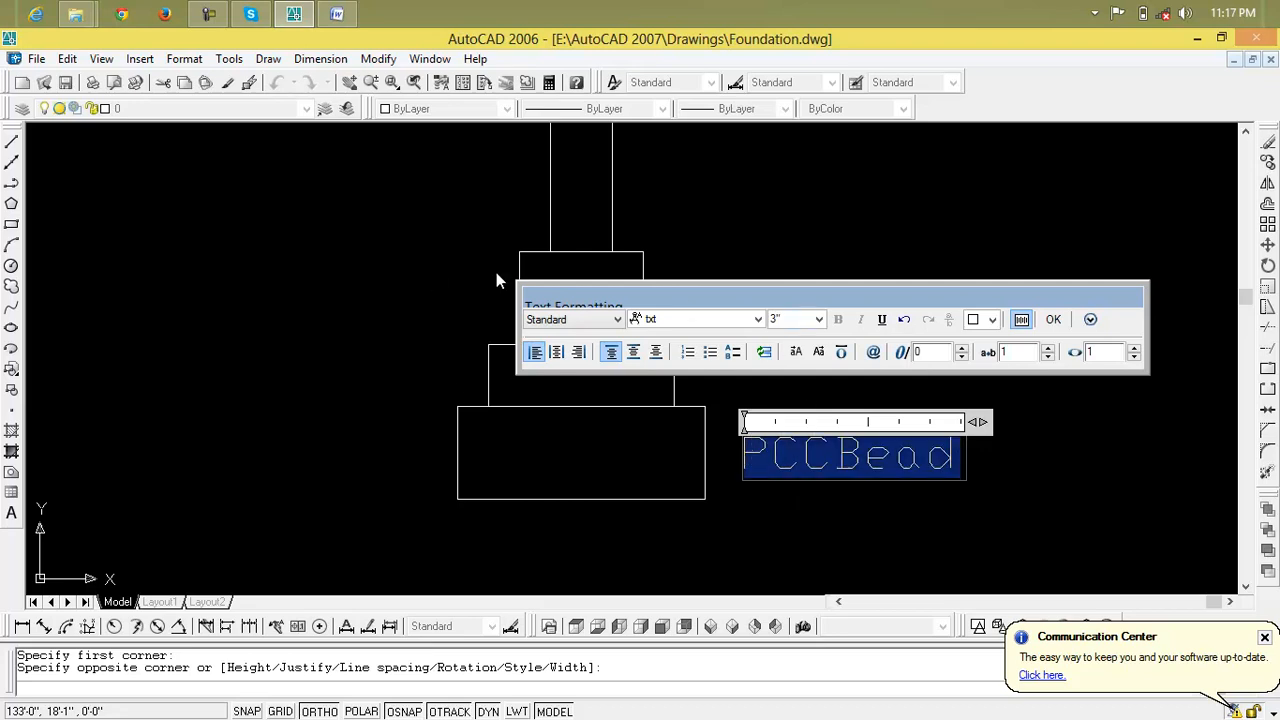
pyautogui.click(758, 319)
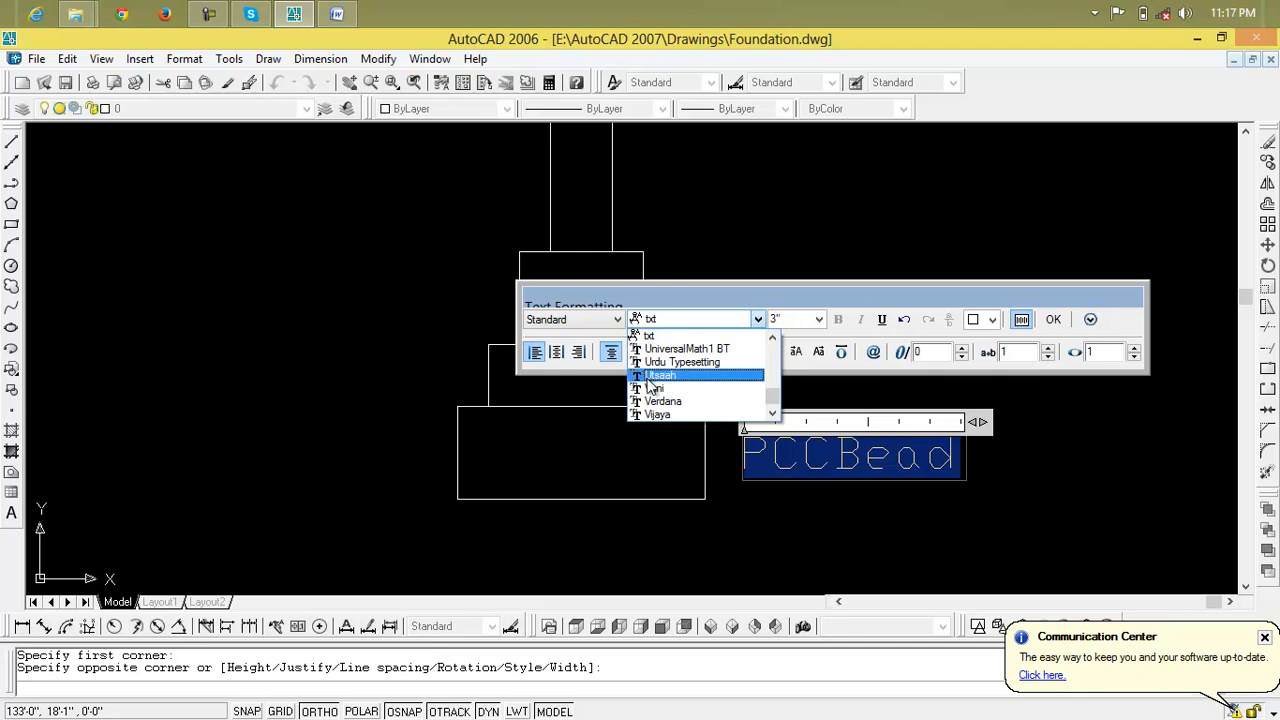
pyautogui.moveTo(772, 397); pyautogui.dragTo(772, 347)
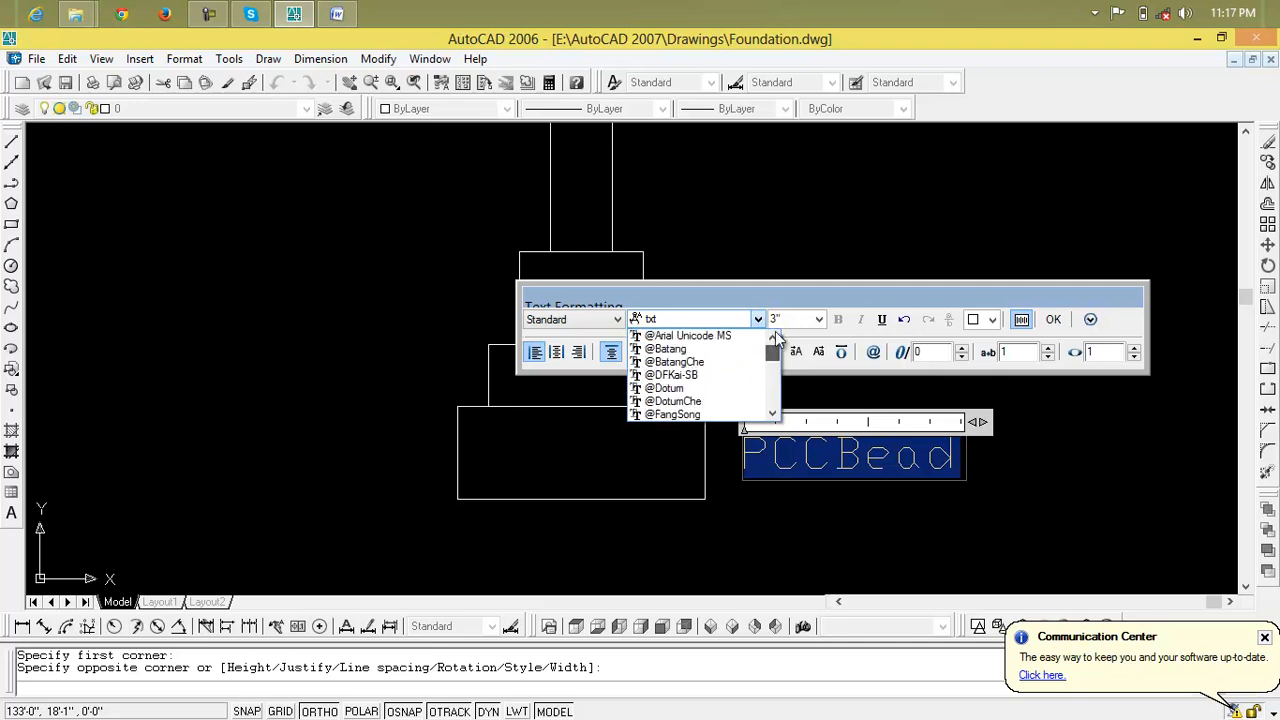
pyautogui.click(773, 413)
pyautogui.moveTo(775, 412); pyautogui.dragTo(779, 368)
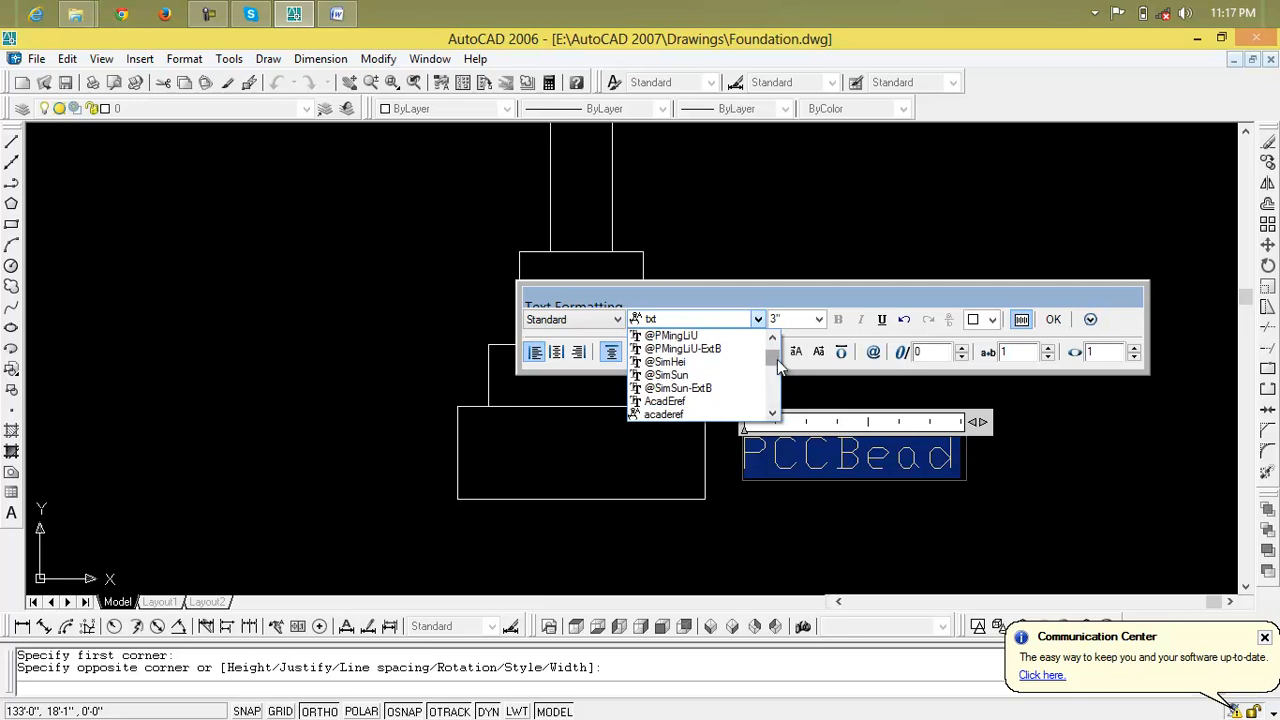
pyautogui.moveTo(773, 414); pyautogui.dragTo(773, 415)
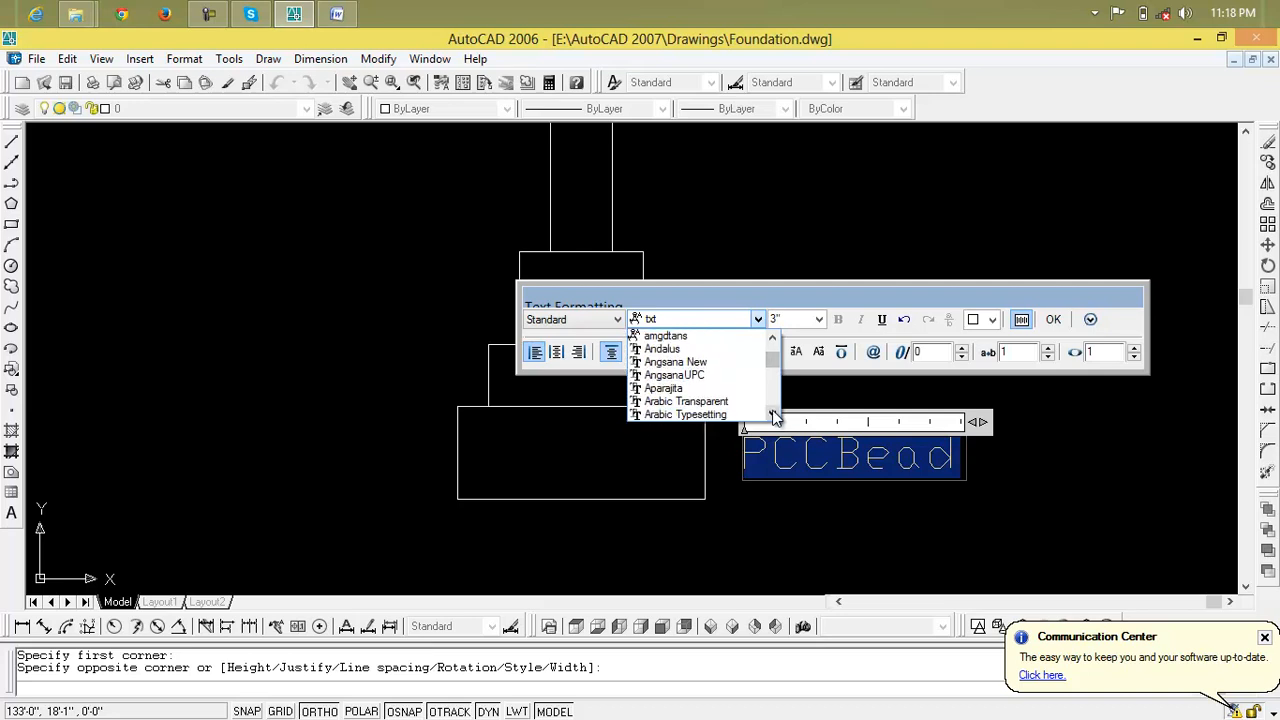
pyautogui.click(720, 362)
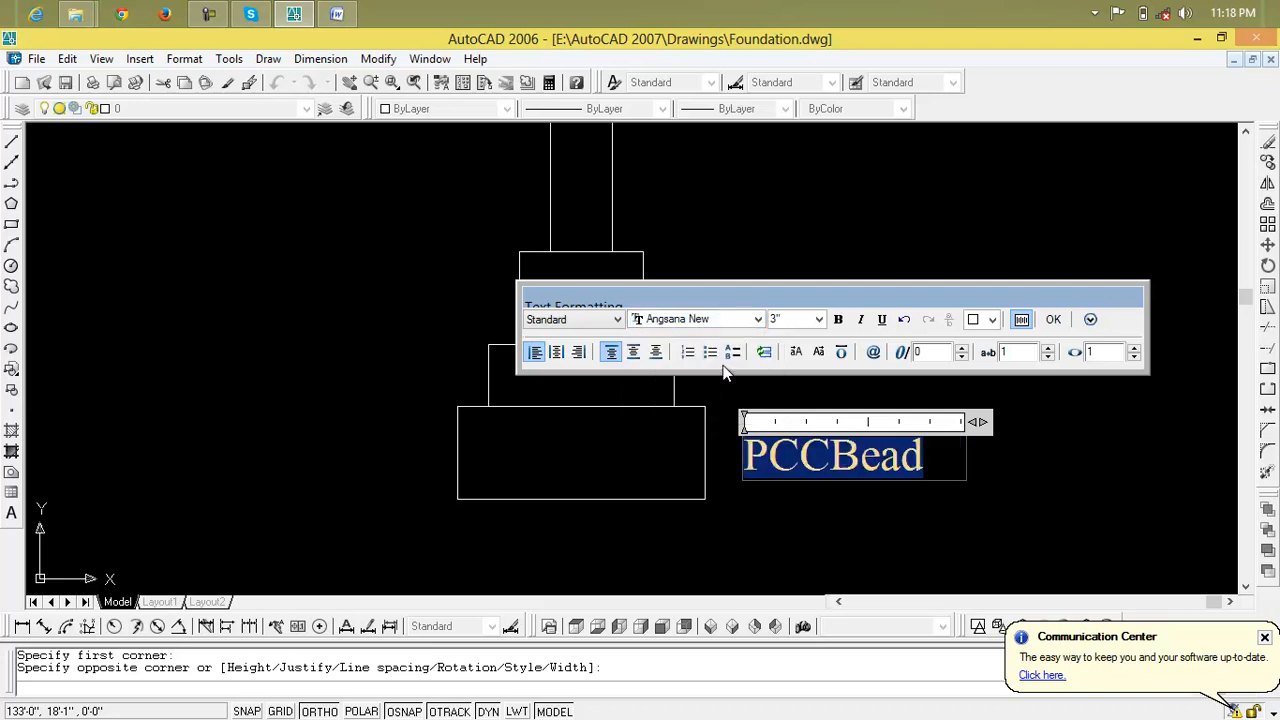
# Insert a space so the label reads PCC Bead, and finish editing the text
pyautogui.click(829, 460)
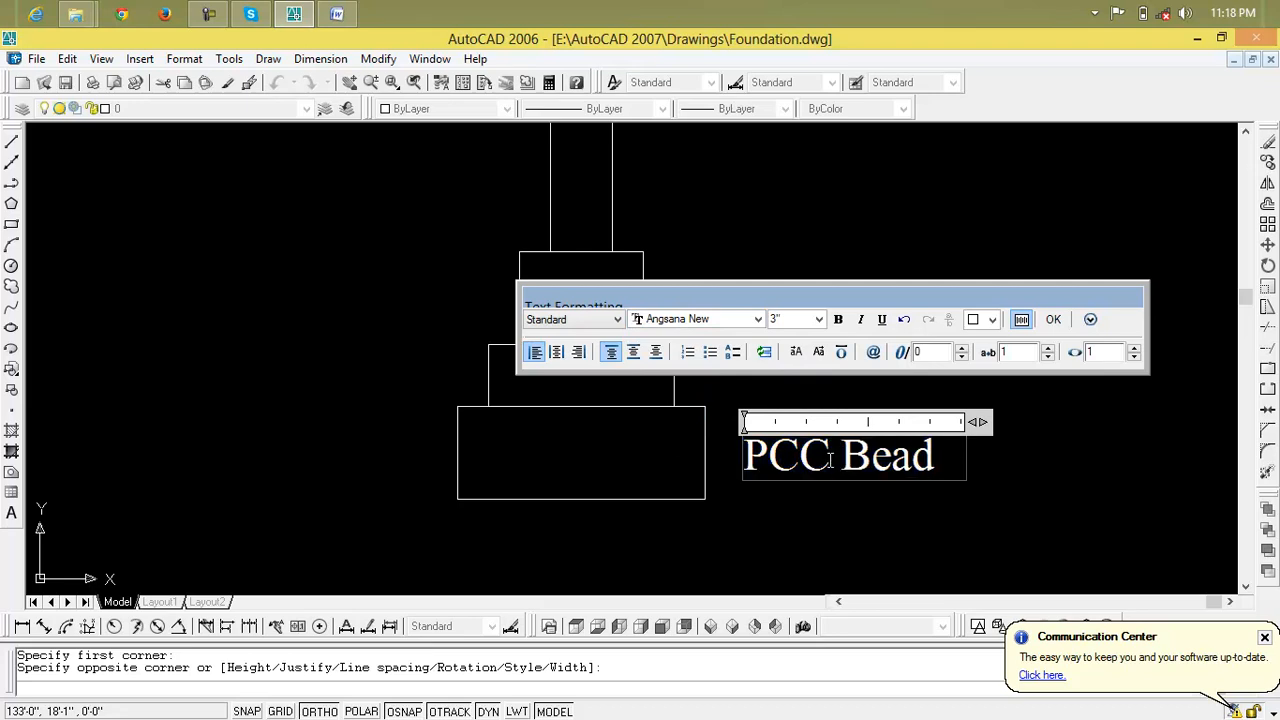
pyautogui.click(1053, 320)
pyautogui.click(1057, 321)
pyautogui.press('Escape')
pyautogui.press('Escape')
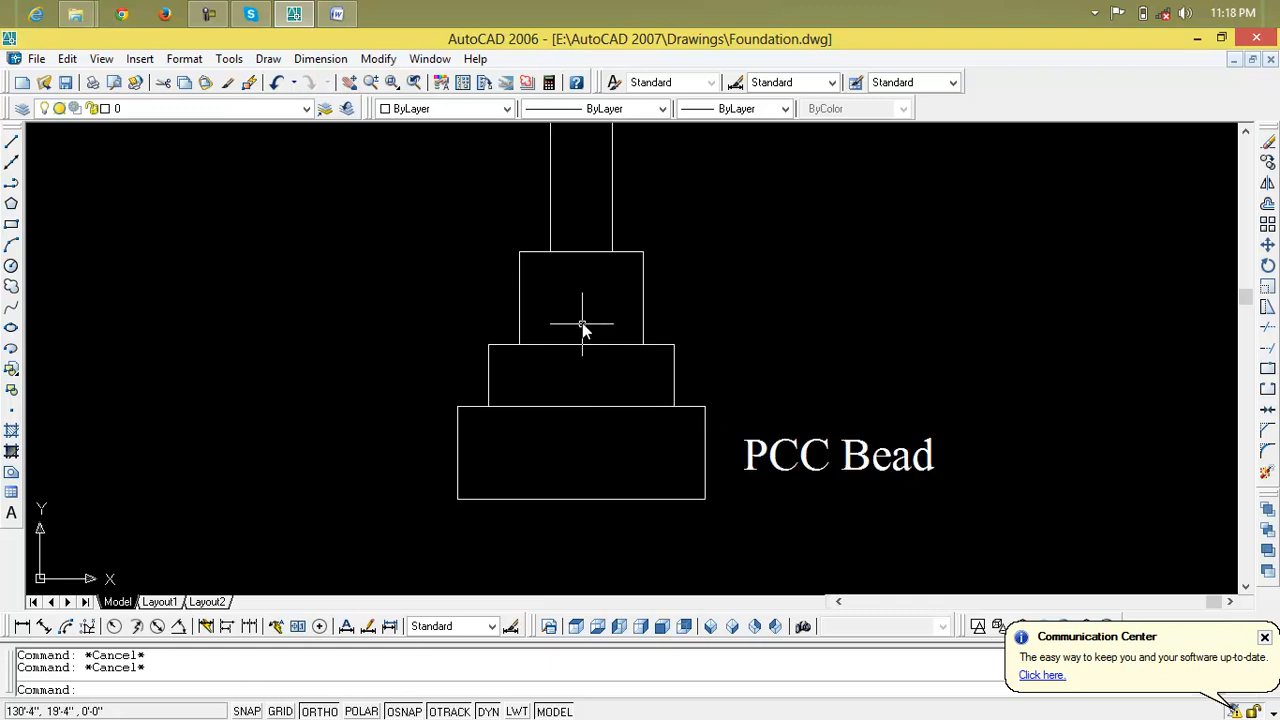
pyautogui.write('tr')
pyautogui.press('Return')
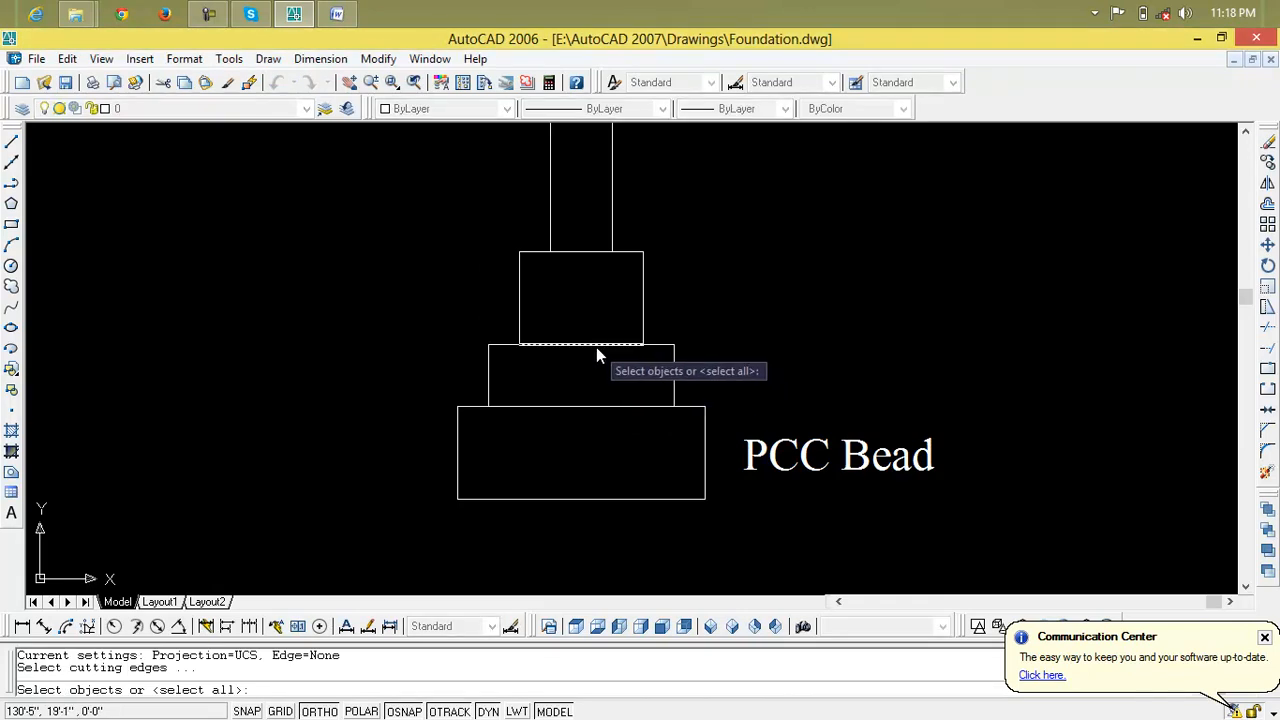
pyautogui.click(597, 349)
pyautogui.press('Escape')
pyautogui.press('Escape')
# Erase the horizontal line separating the top footing step from the wider step beneath it
pyautogui.click(595, 348)
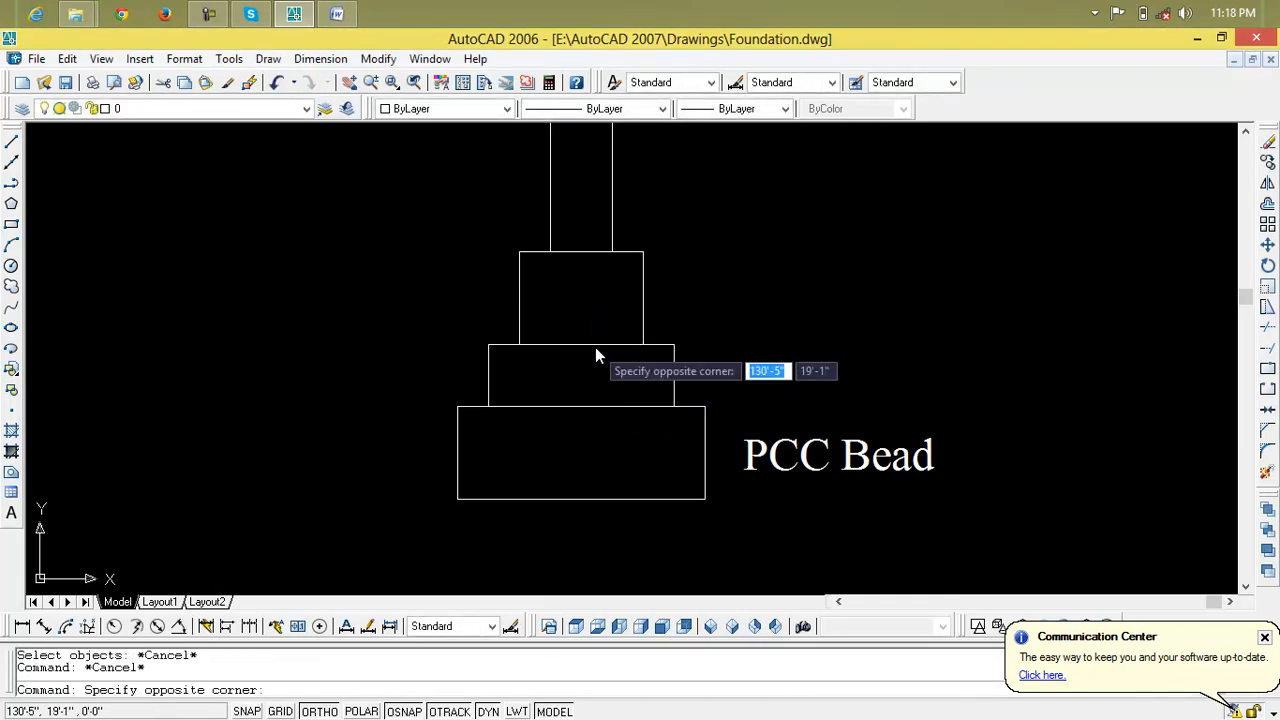
pyautogui.click(595, 347)
pyautogui.press('Delete')
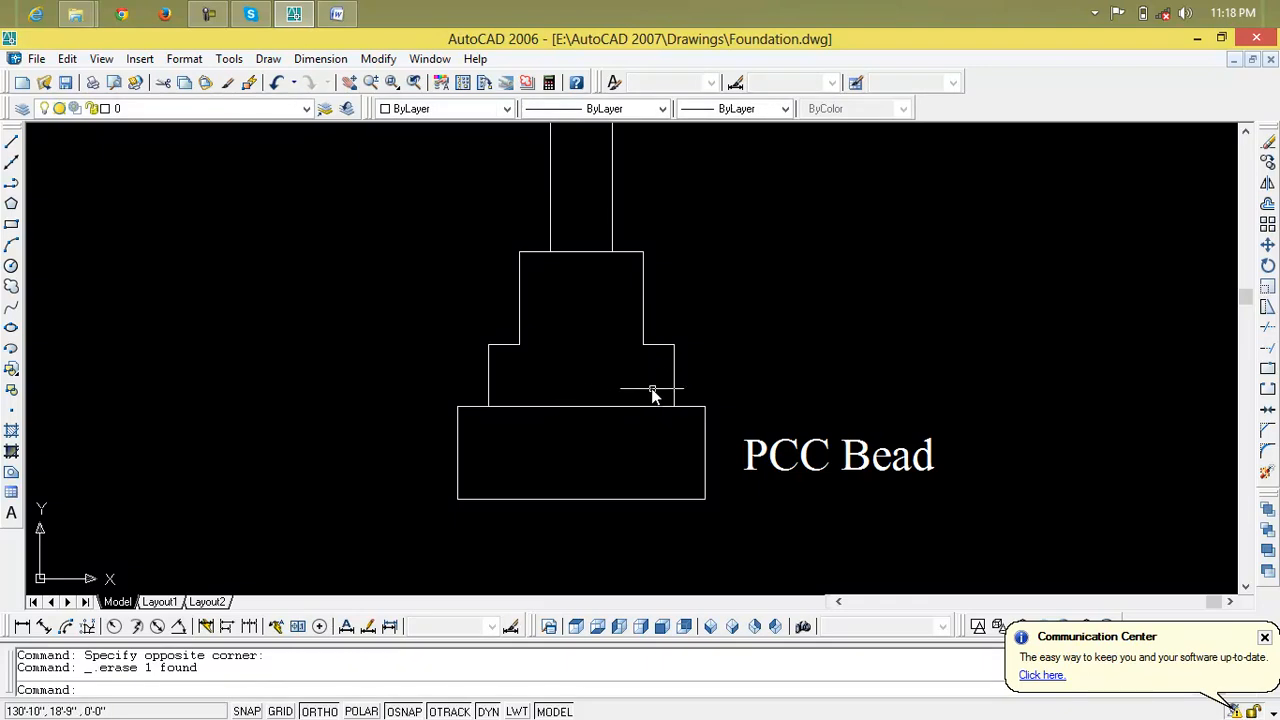
pyautogui.press('Escape')
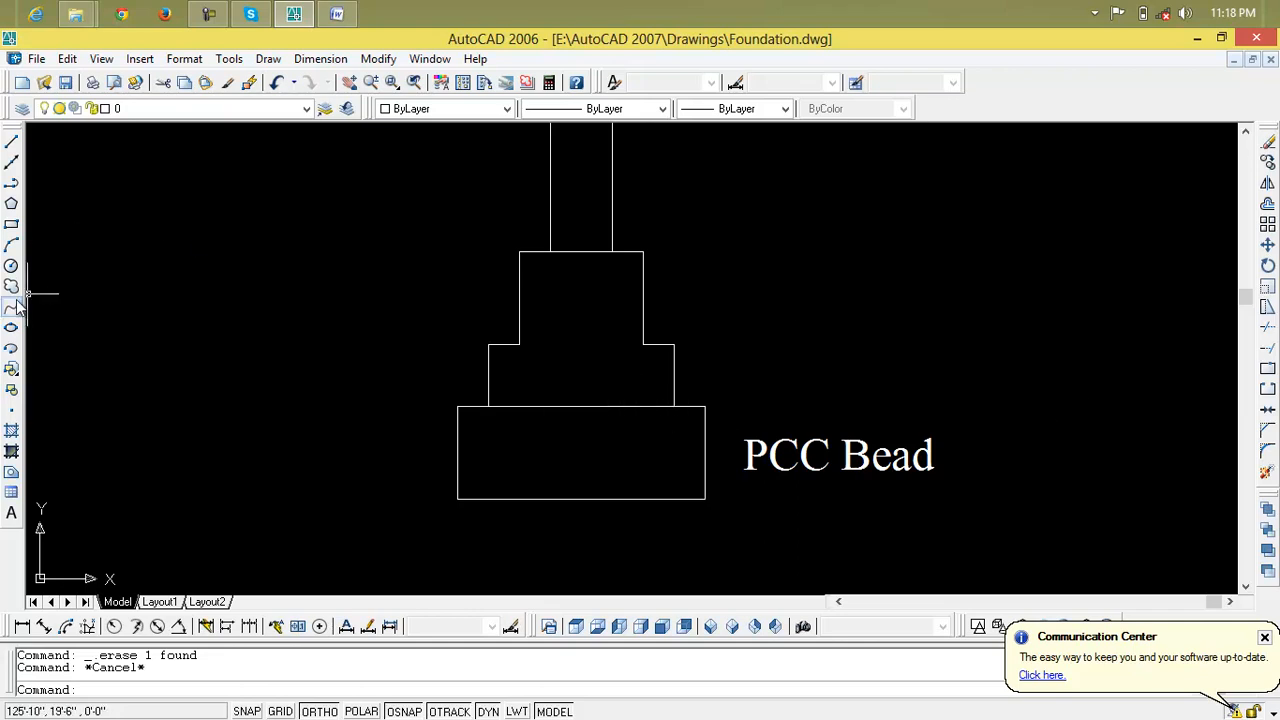
# Add an aligned dimension for the base course's height, about 2" outside its right edge
pyautogui.click(44, 626)
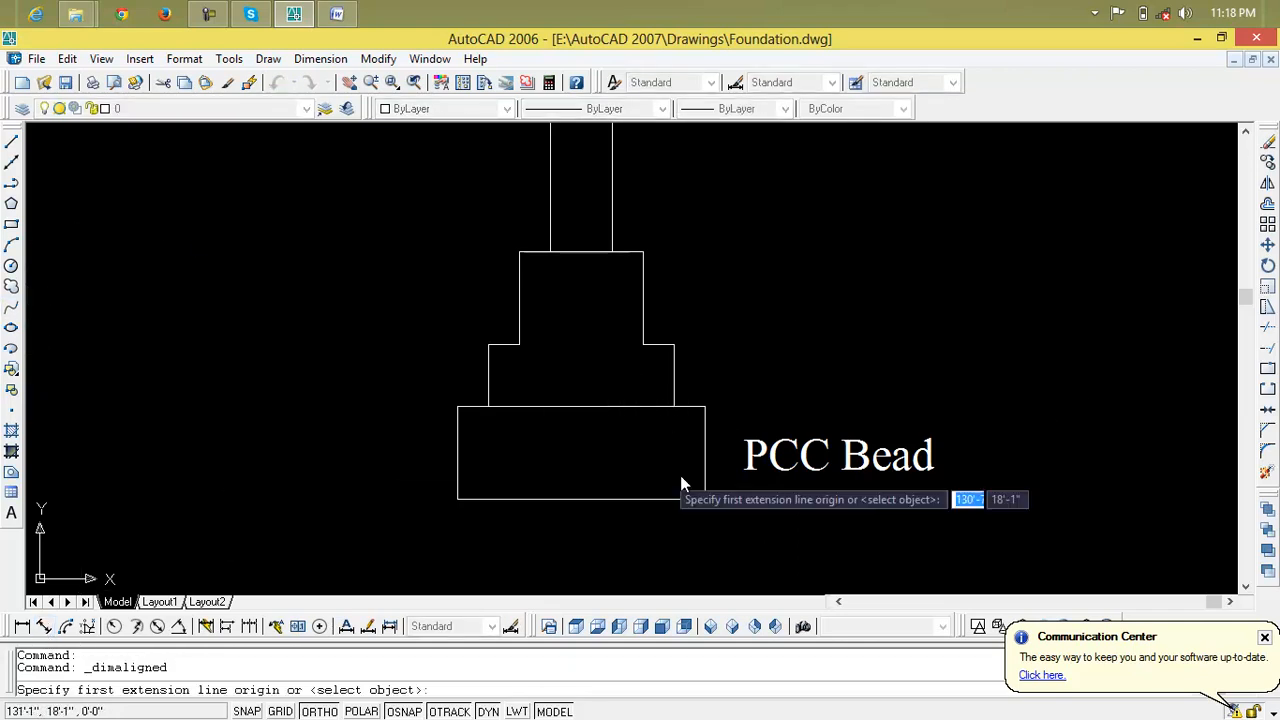
pyautogui.click(705, 500)
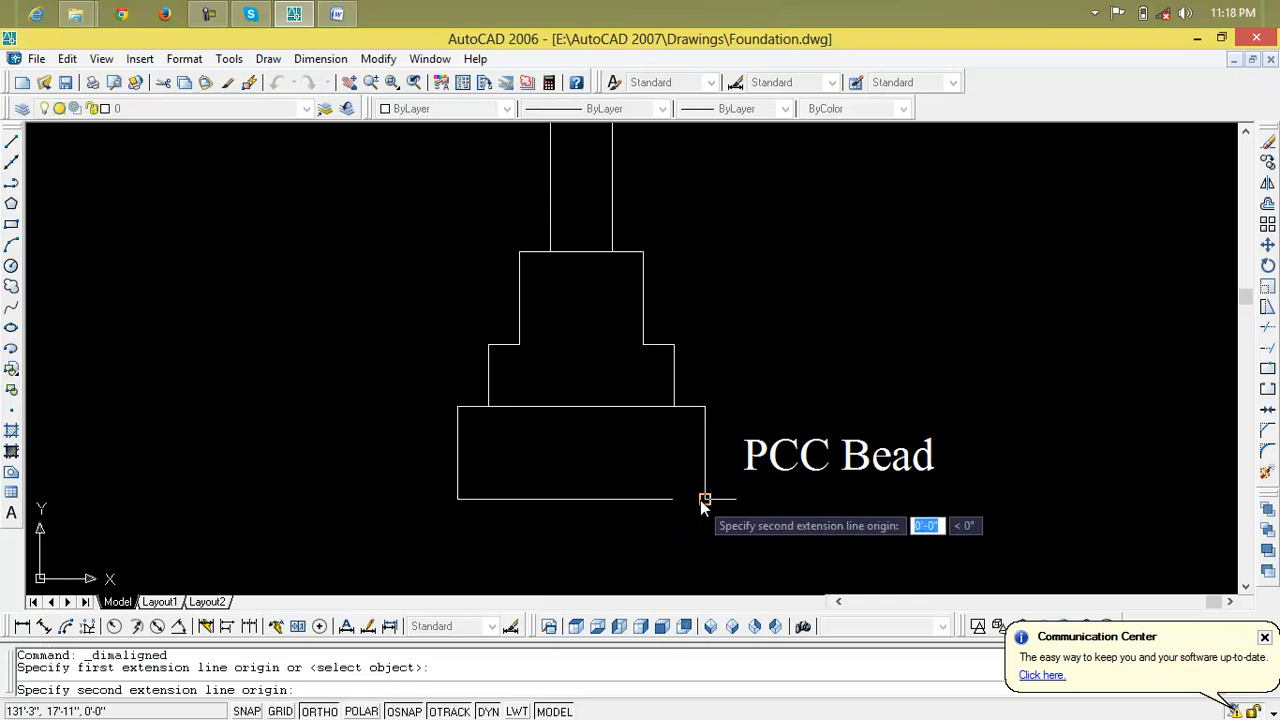
pyautogui.click(705, 408)
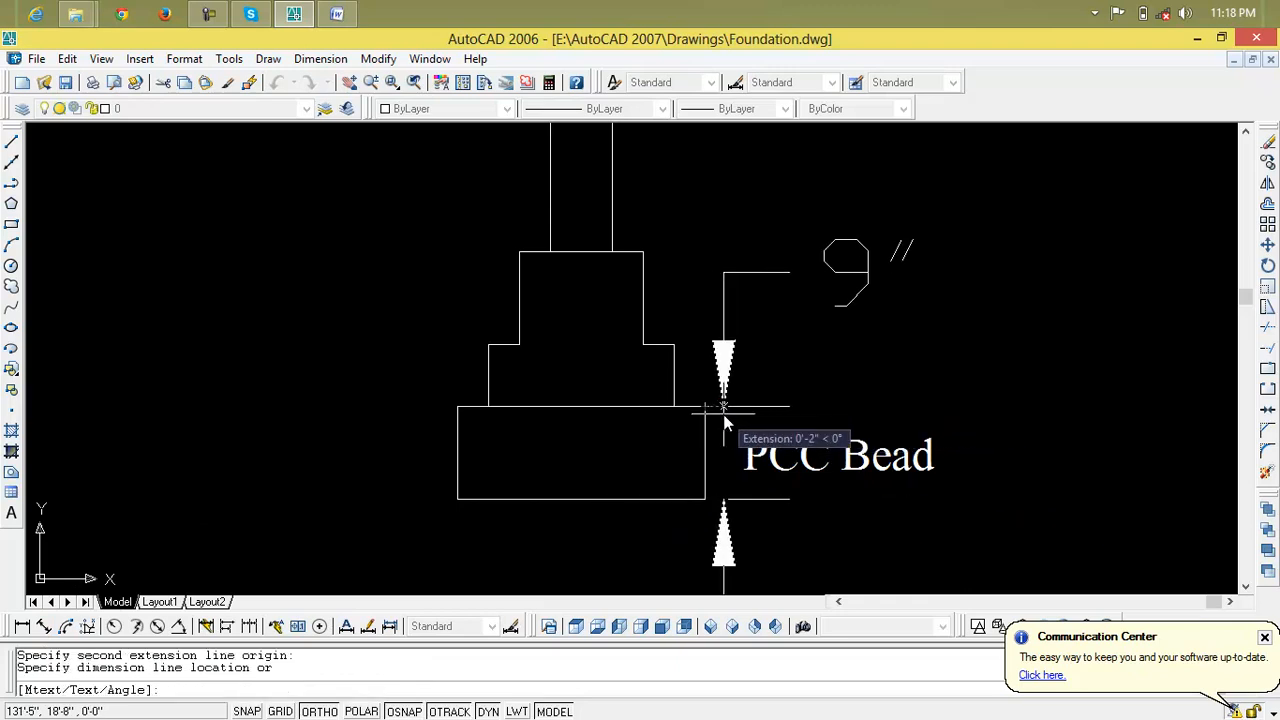
pyautogui.click(726, 422)
pyautogui.scroll(-4, 770, 400)
pyautogui.scroll(3, 800, 330)
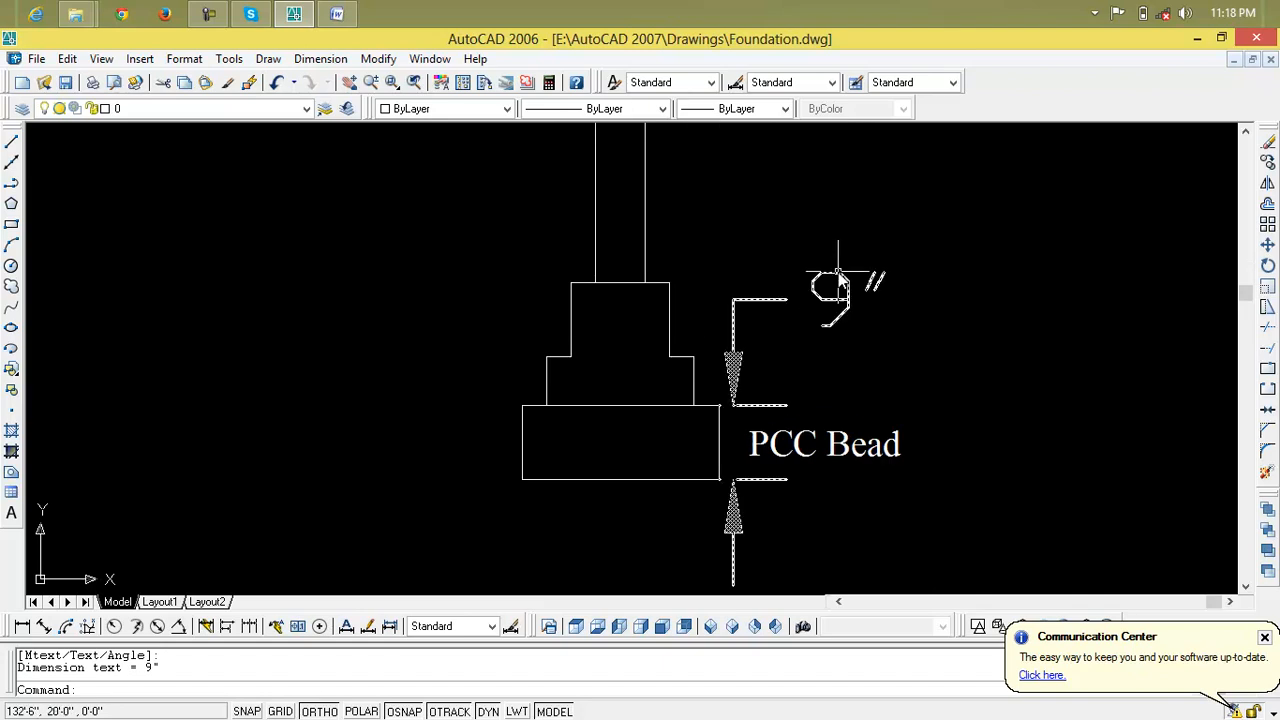
pyautogui.press('Escape')
pyautogui.press('Escape')
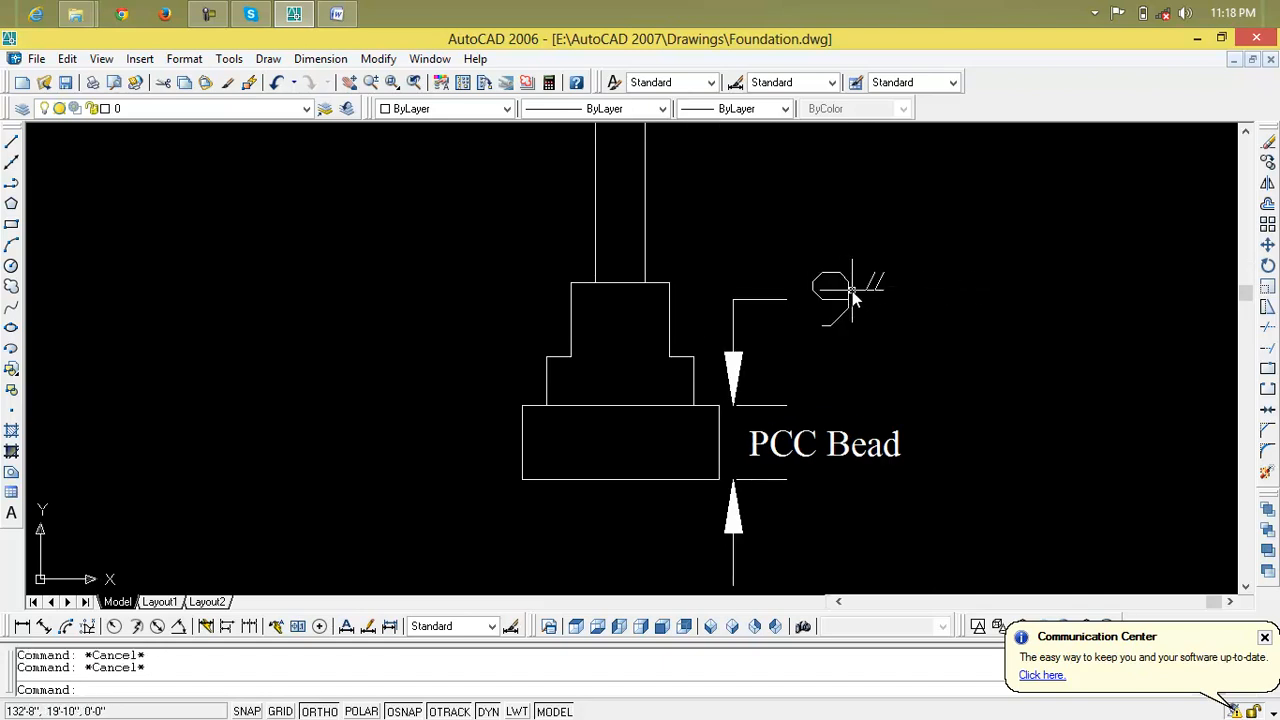
# Delete the oversized height dimension beside the base course
pyautogui.click(844, 295)
pyautogui.click(845, 295)
pyautogui.click(848, 299)
pyautogui.press('Delete')
pyautogui.press('Escape')
pyautogui.press('Escape')
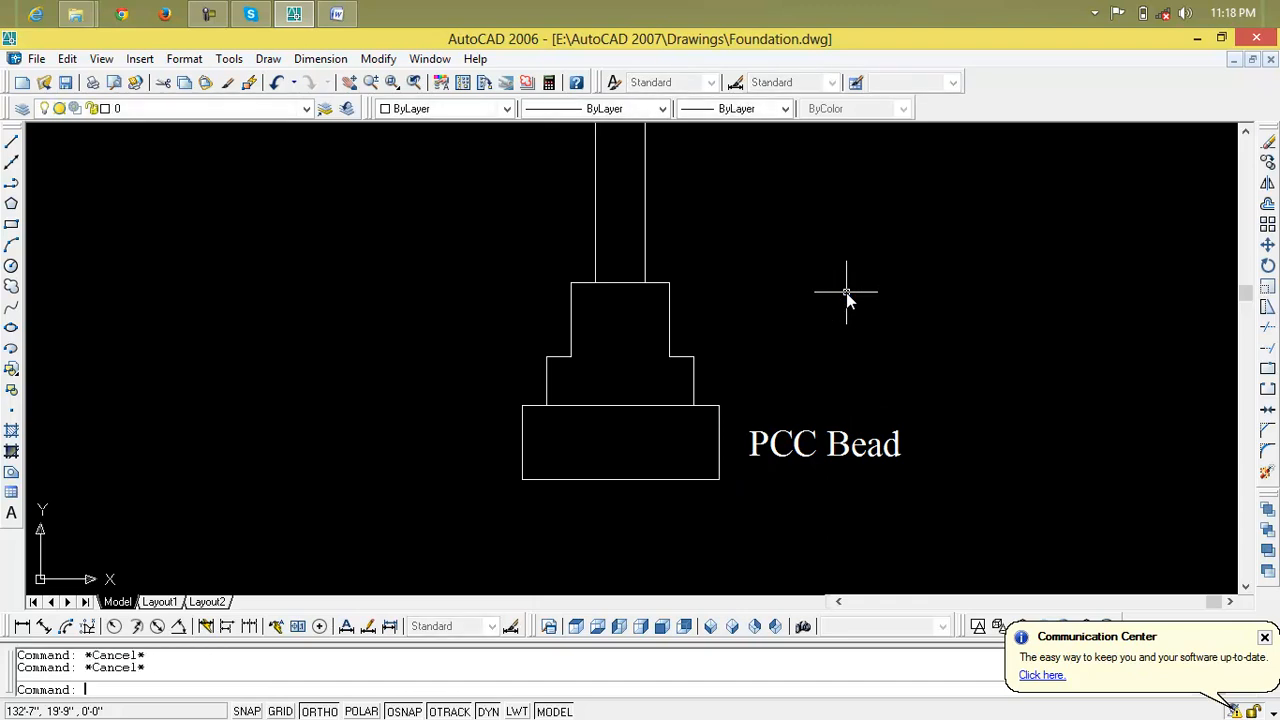
# Set the dimension scale (DIMSCALE) to 2"
pyautogui.write('dimscale')
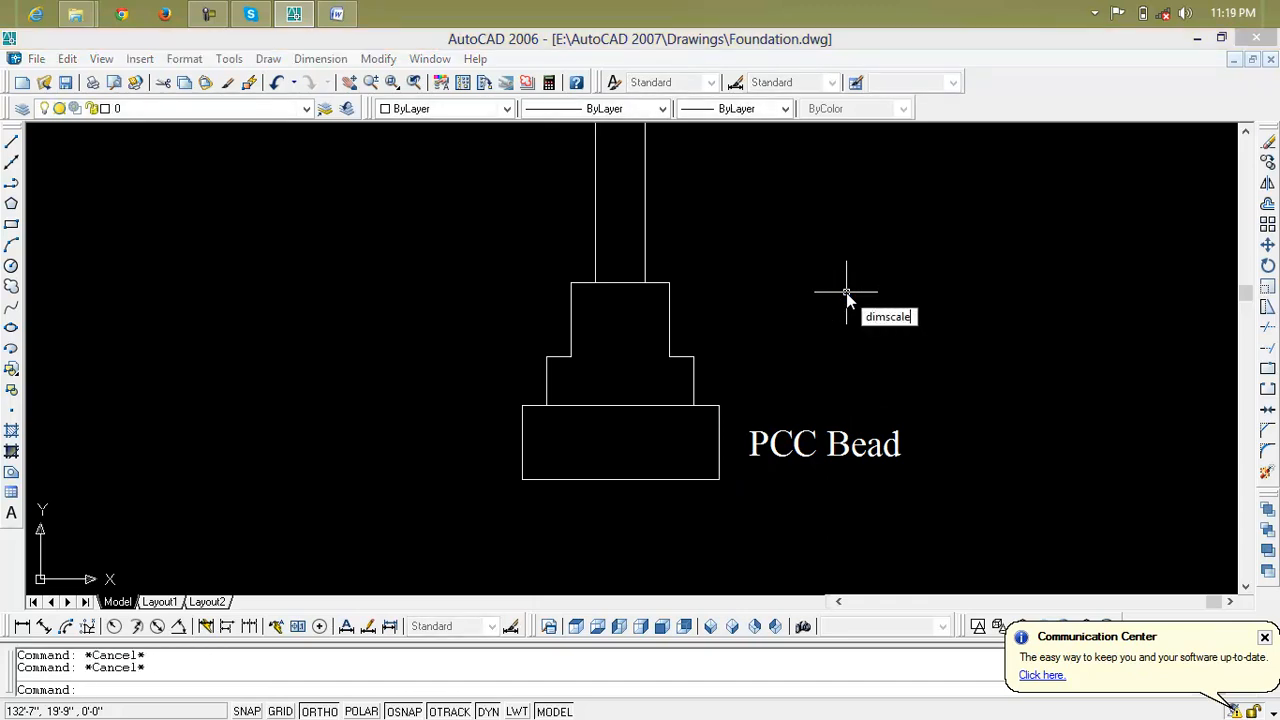
pyautogui.press('Return')
pyautogui.write('2')
pyautogui.press('Return')
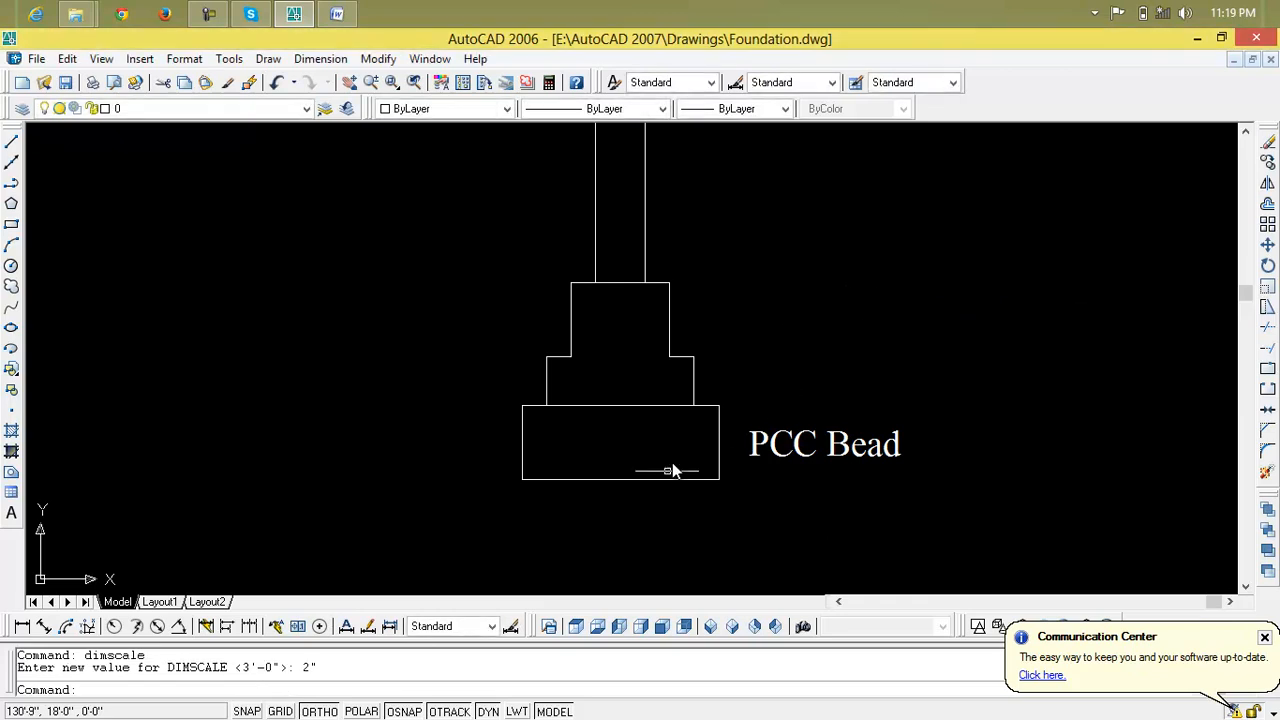
# Dimension the base course's height with an aligned dimension between its right edge and the PCC Bead label
pyautogui.click(43, 626)
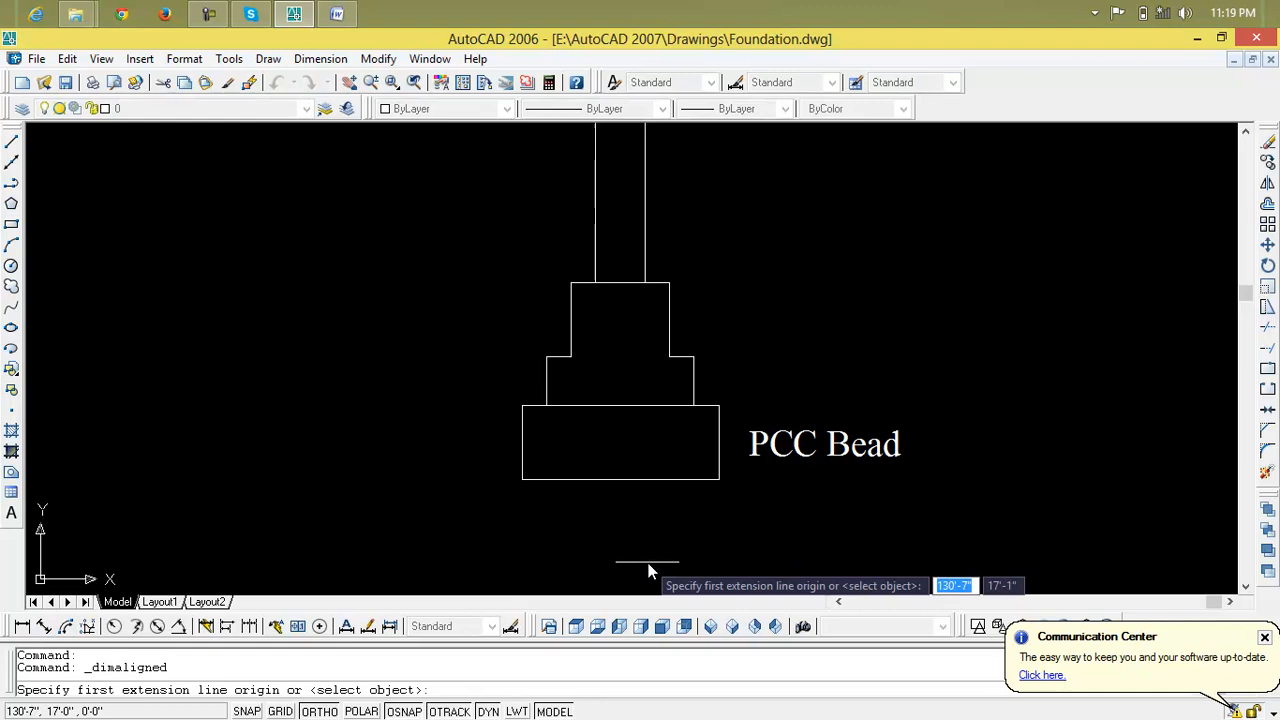
pyautogui.click(718, 479)
pyautogui.click(720, 408)
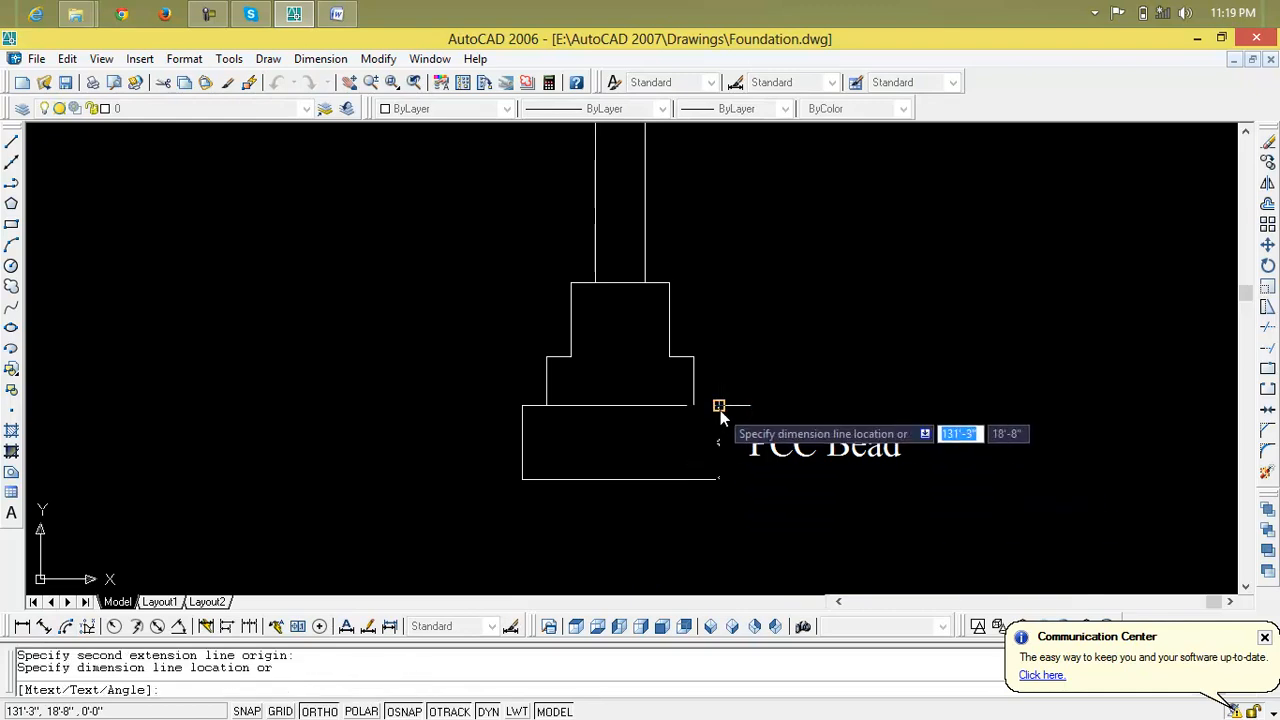
pyautogui.click(740, 412)
pyautogui.press('Escape')
pyautogui.press('Escape')
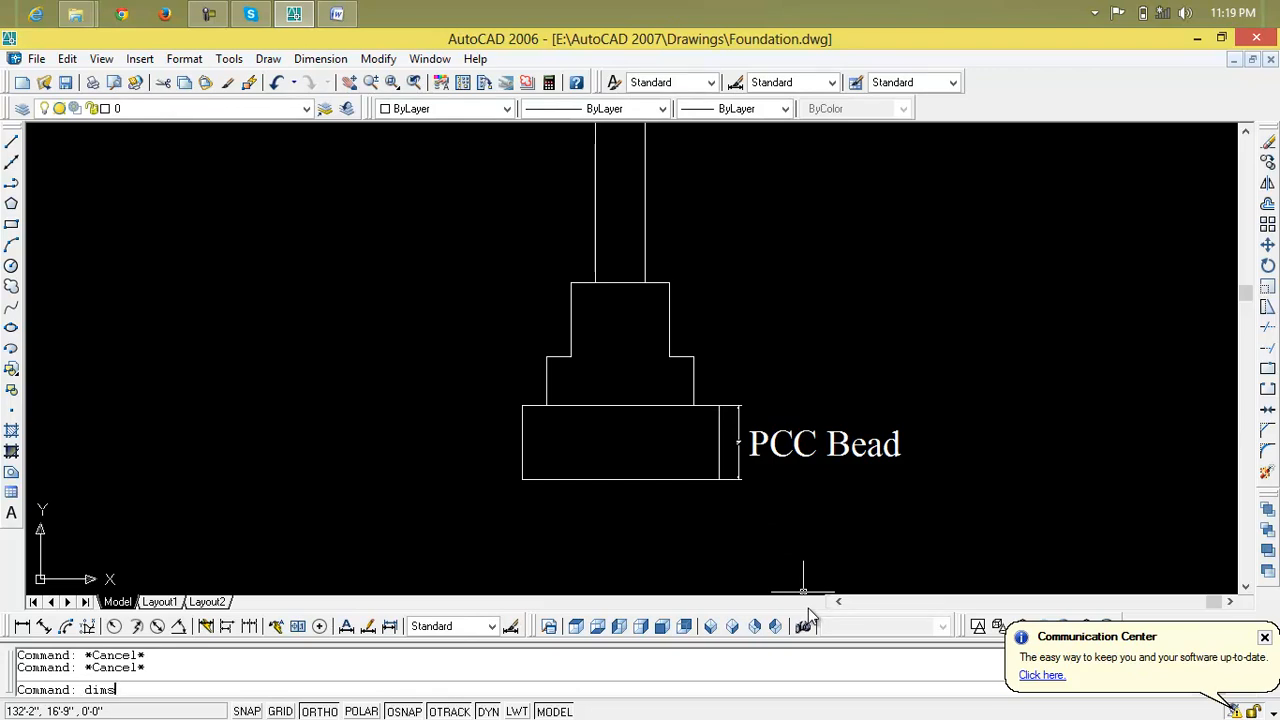
# Set the dimension scale (DIMSCALE) to 6"
pyautogui.write('dimscale')
pyautogui.press('Return')
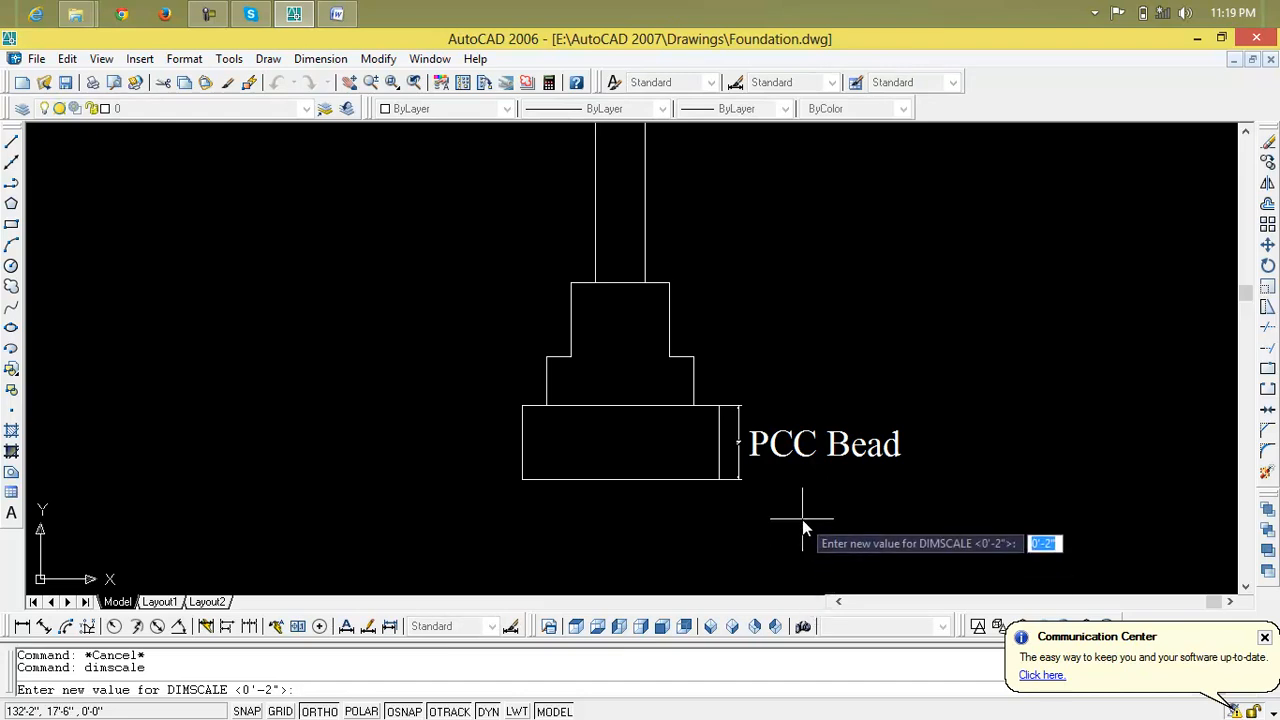
pyautogui.write('6')
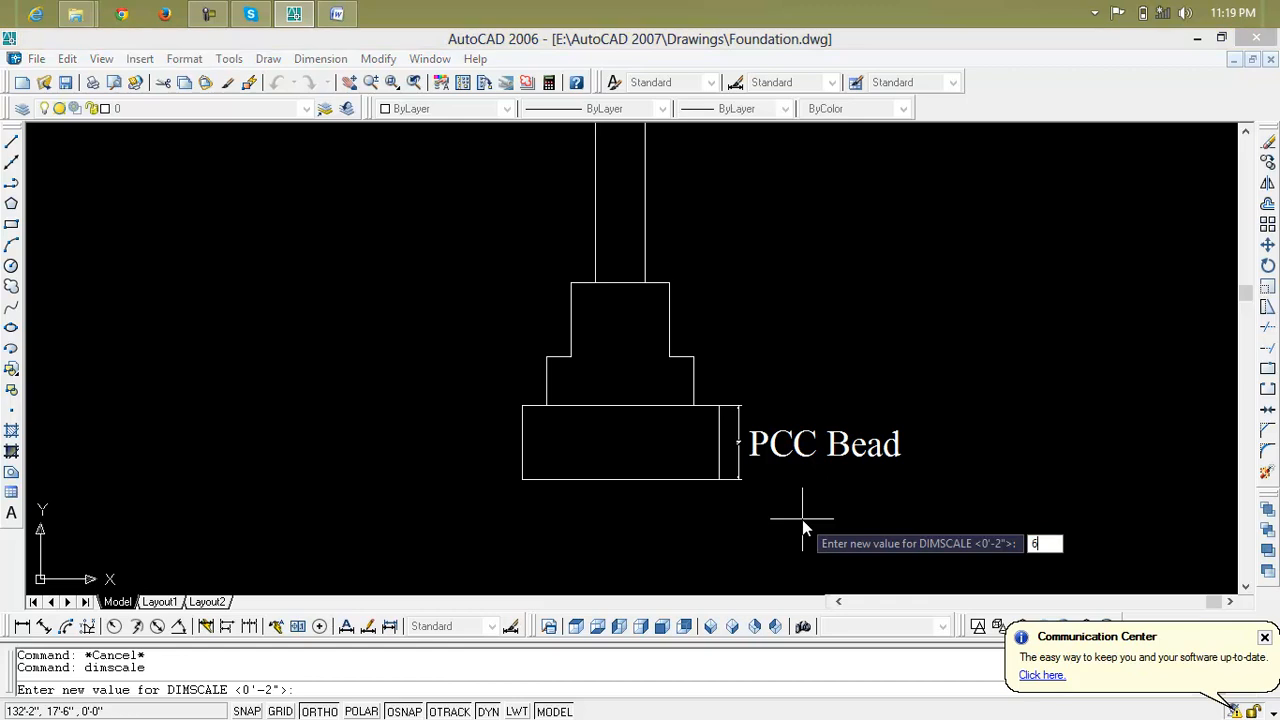
pyautogui.press('Return')
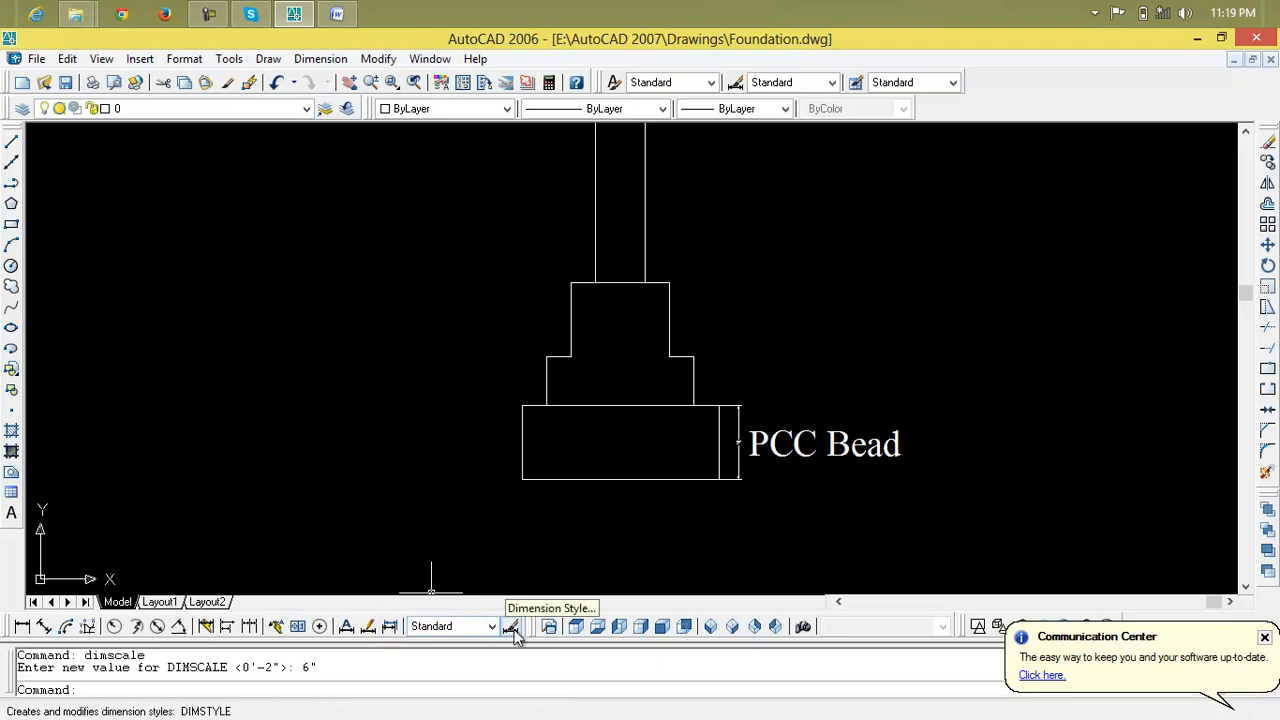
# Update the base course's height dimension to apply the current dimension style settings
pyautogui.click(390, 626)
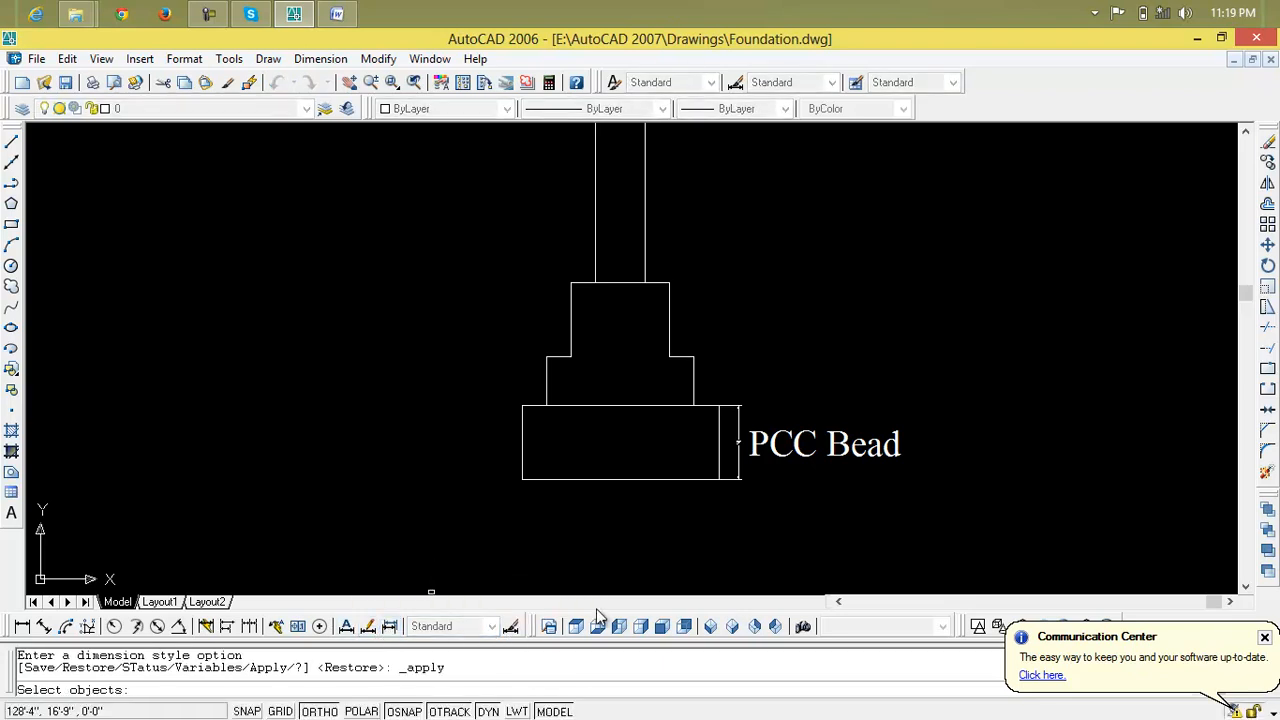
pyautogui.click(738, 450)
pyautogui.press('Return')
pyautogui.scroll(5, 748, 479)
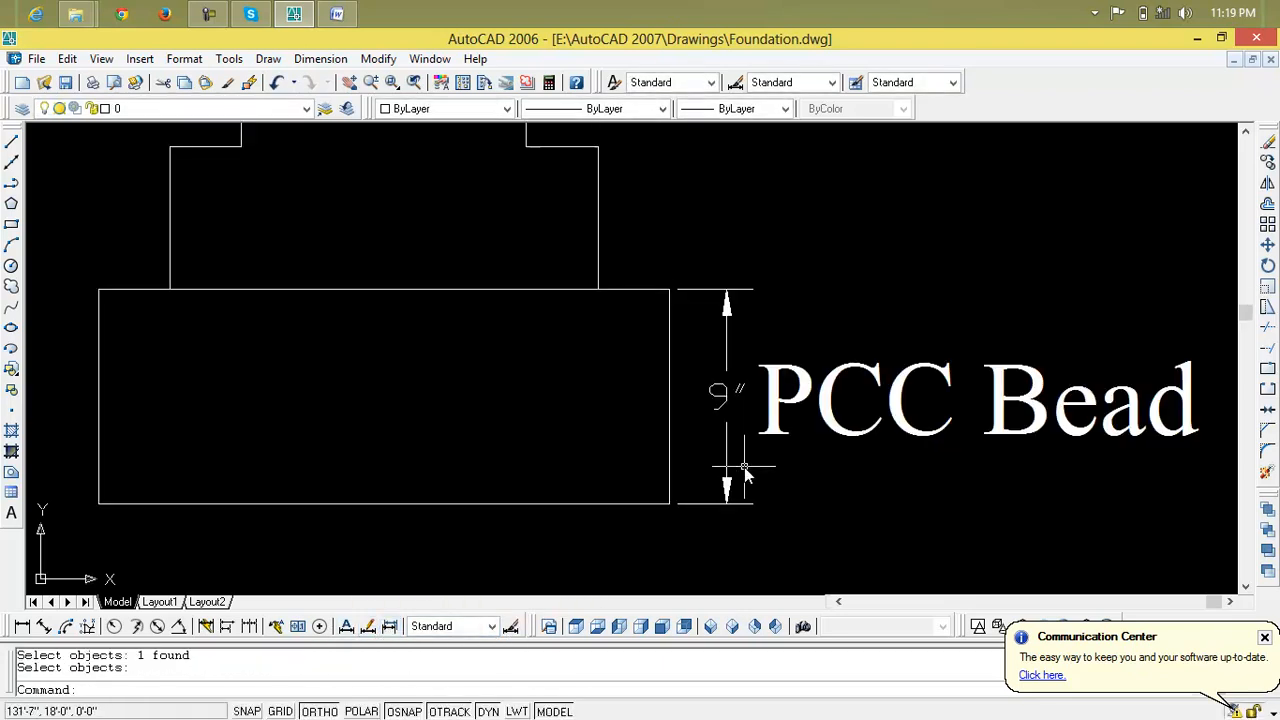
pyautogui.scroll(-2, 745, 476)
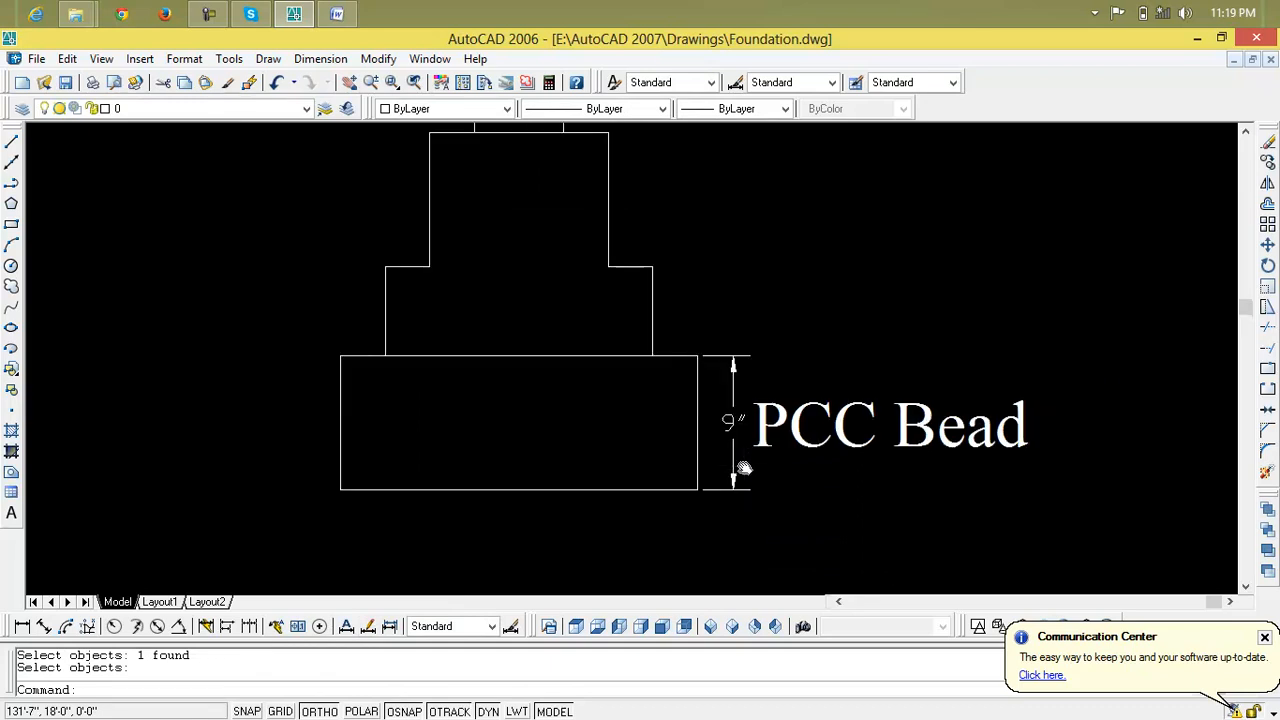
pyautogui.moveTo(745, 478); pyautogui.dragTo(806, 483, button='middle')
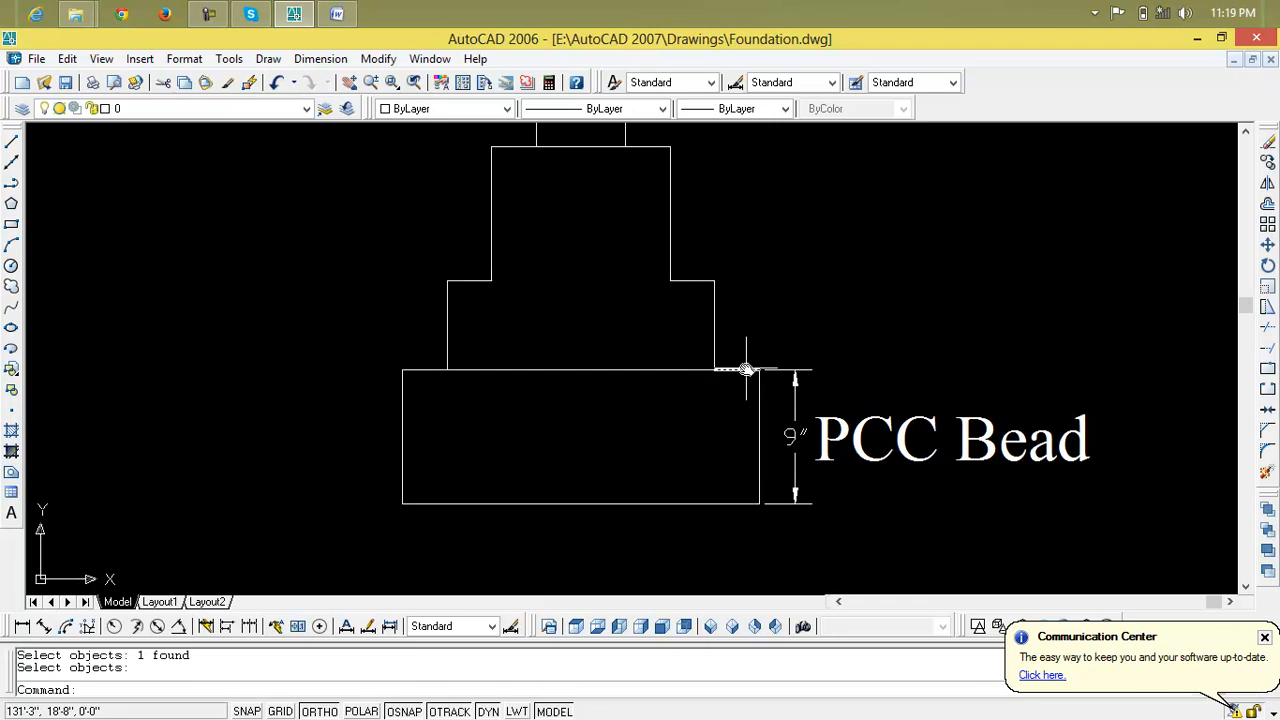
# Place an aligned dimension across the ledge at the base course's upper right, and delete it again
pyautogui.click(44, 626)
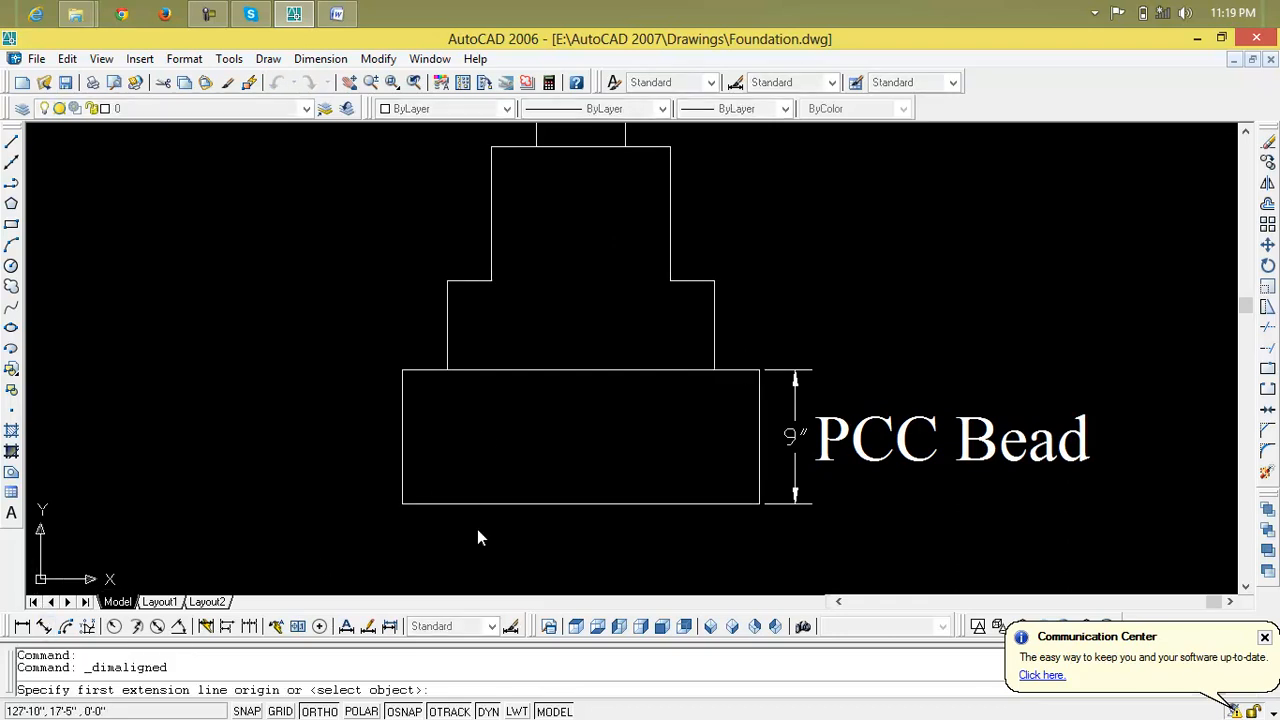
pyautogui.click(713, 372)
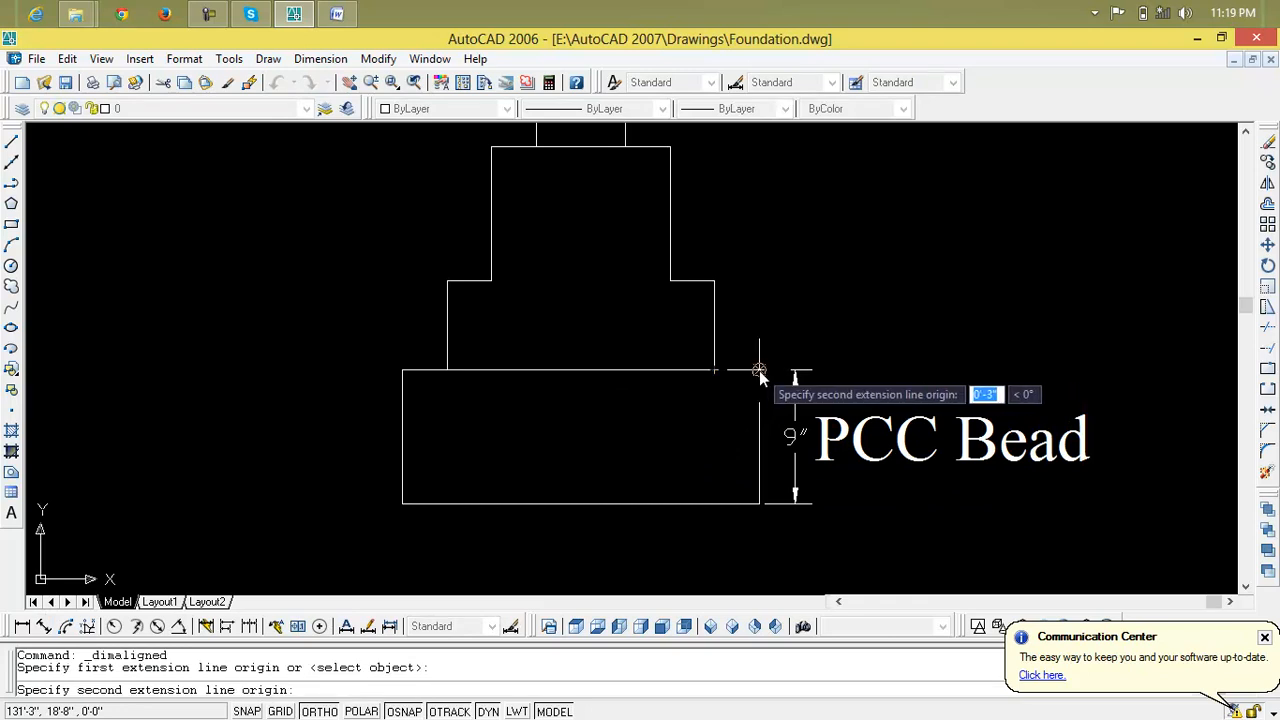
pyautogui.click(759, 370)
pyautogui.click(730, 338)
pyautogui.scroll(-2, 723, 351)
pyautogui.moveTo(723, 351); pyautogui.dragTo(728, 371, button='middle')
pyautogui.scroll(5, 730, 375)
pyautogui.scroll(-2, 730, 375)
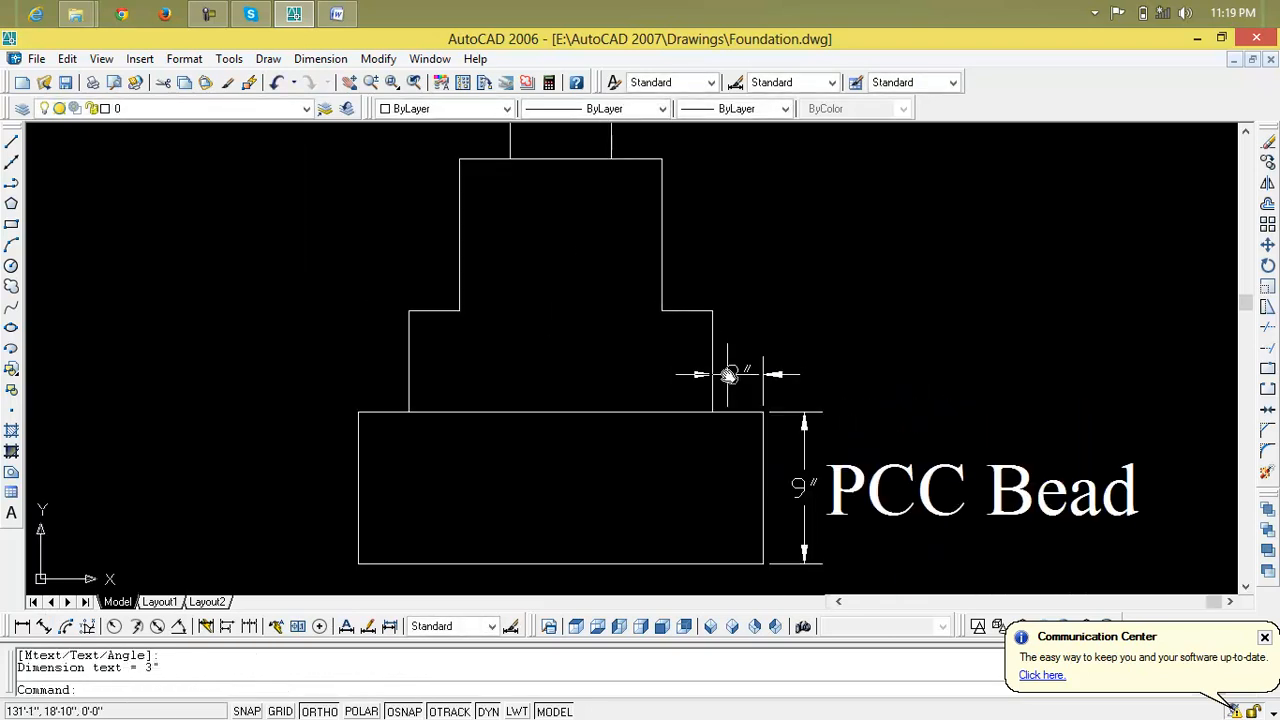
pyautogui.click(745, 372)
pyautogui.press('Delete')
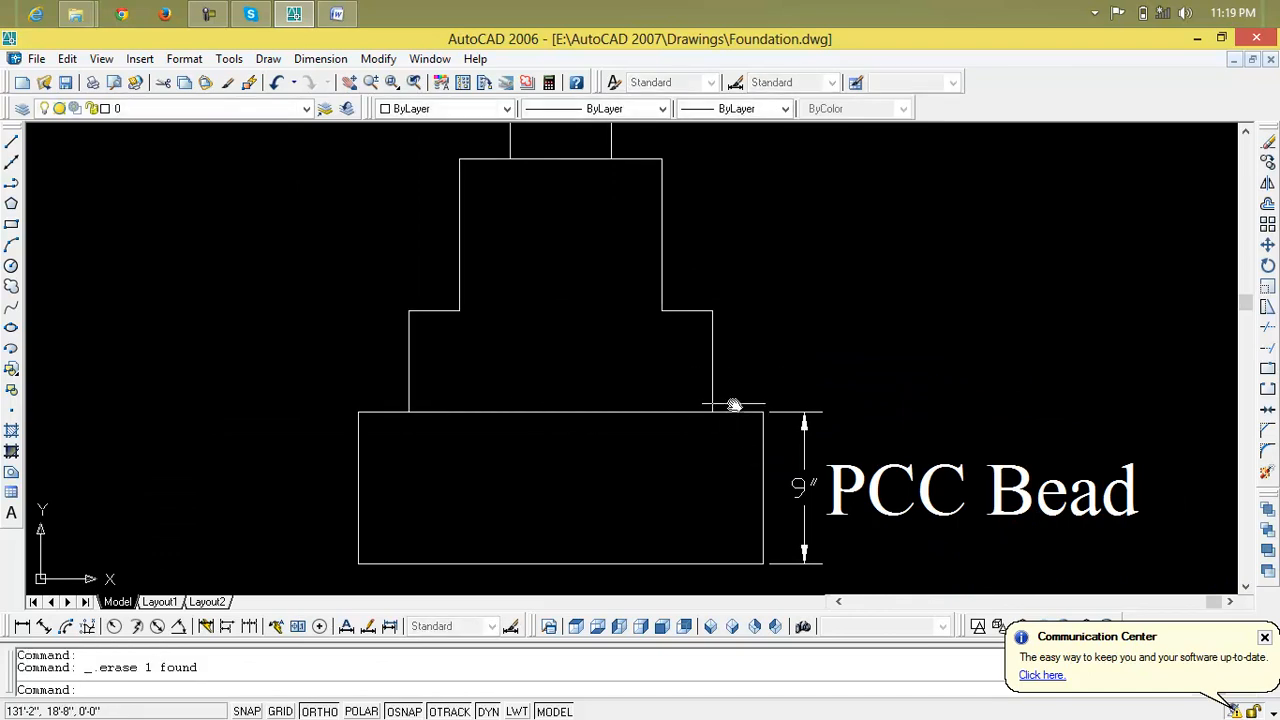
# Dimension the heights of the middle and upper foundation courses with aligned dimensions beside their right edges
pyautogui.click(45, 626)
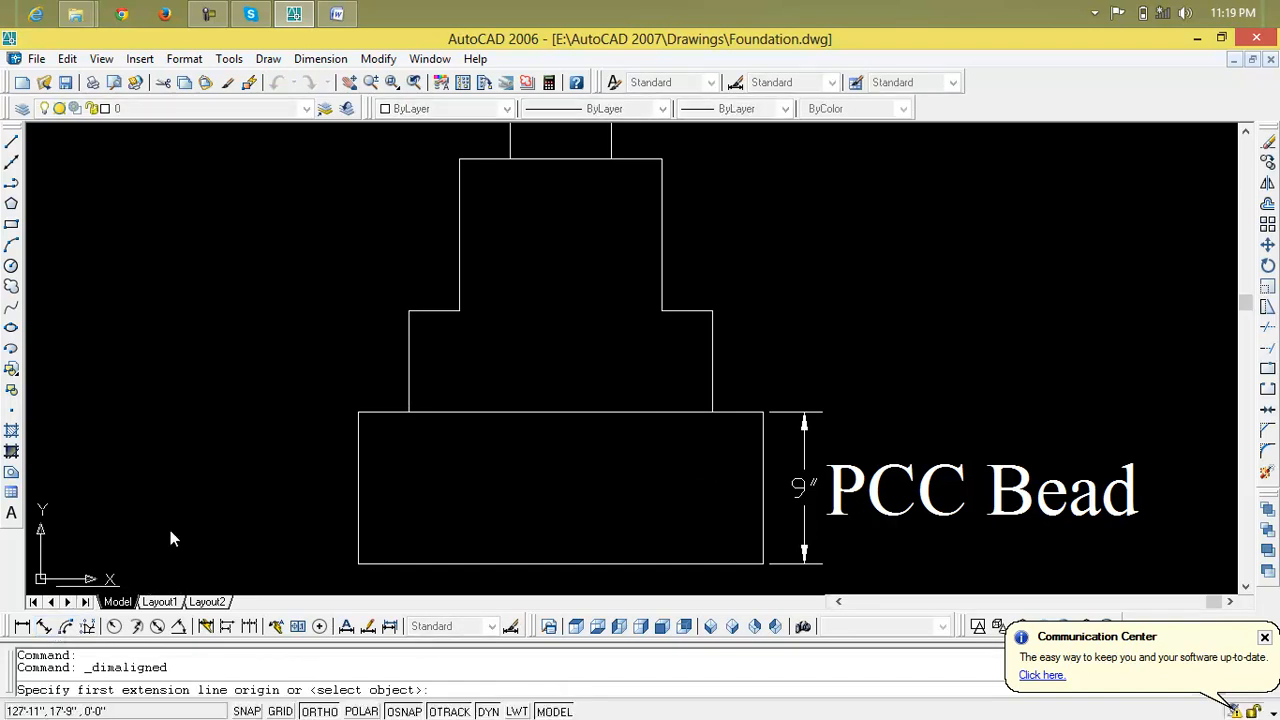
pyautogui.click(711, 312)
pyautogui.click(714, 408)
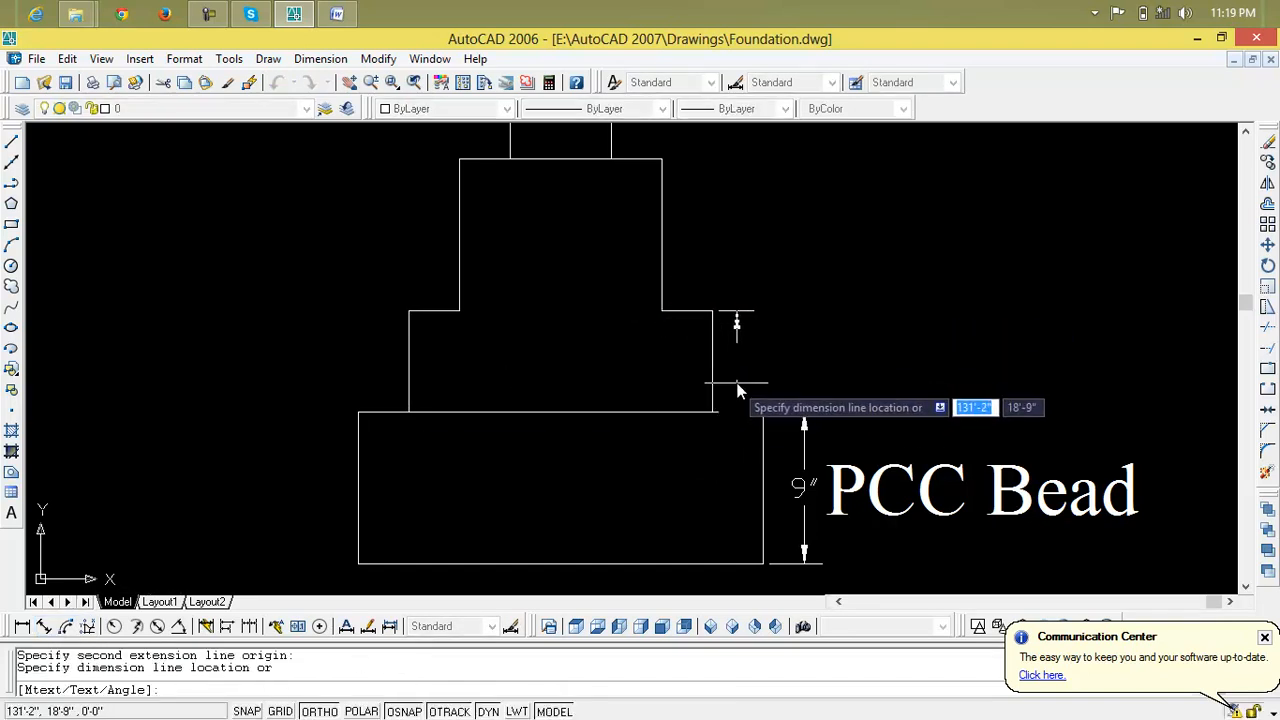
pyautogui.click(758, 392)
pyautogui.press('Return')
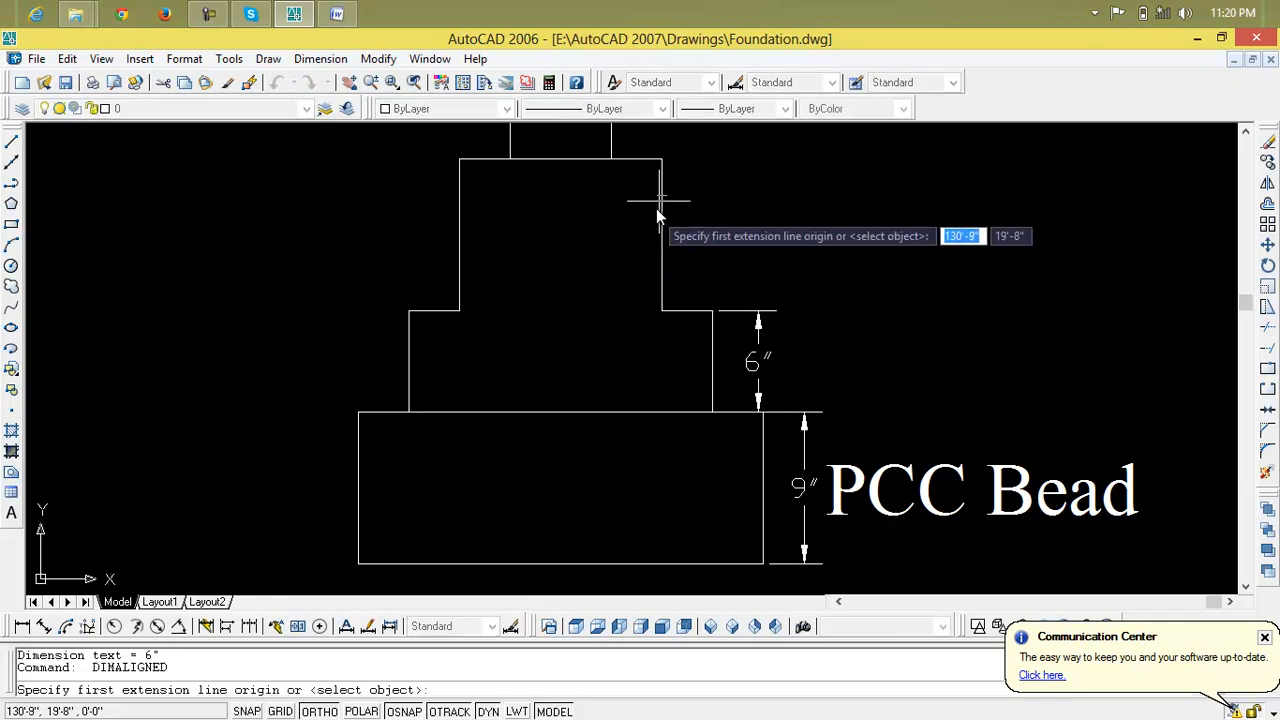
pyautogui.click(661, 158)
pyautogui.click(661, 310)
pyautogui.click(727, 260)
# Dimension the width of the base course's left ledge with an aligned dimension just above it
pyautogui.scroll(-3, 603, 246)
pyautogui.moveTo(603, 246); pyautogui.dragTo(770, 264, button='middle')
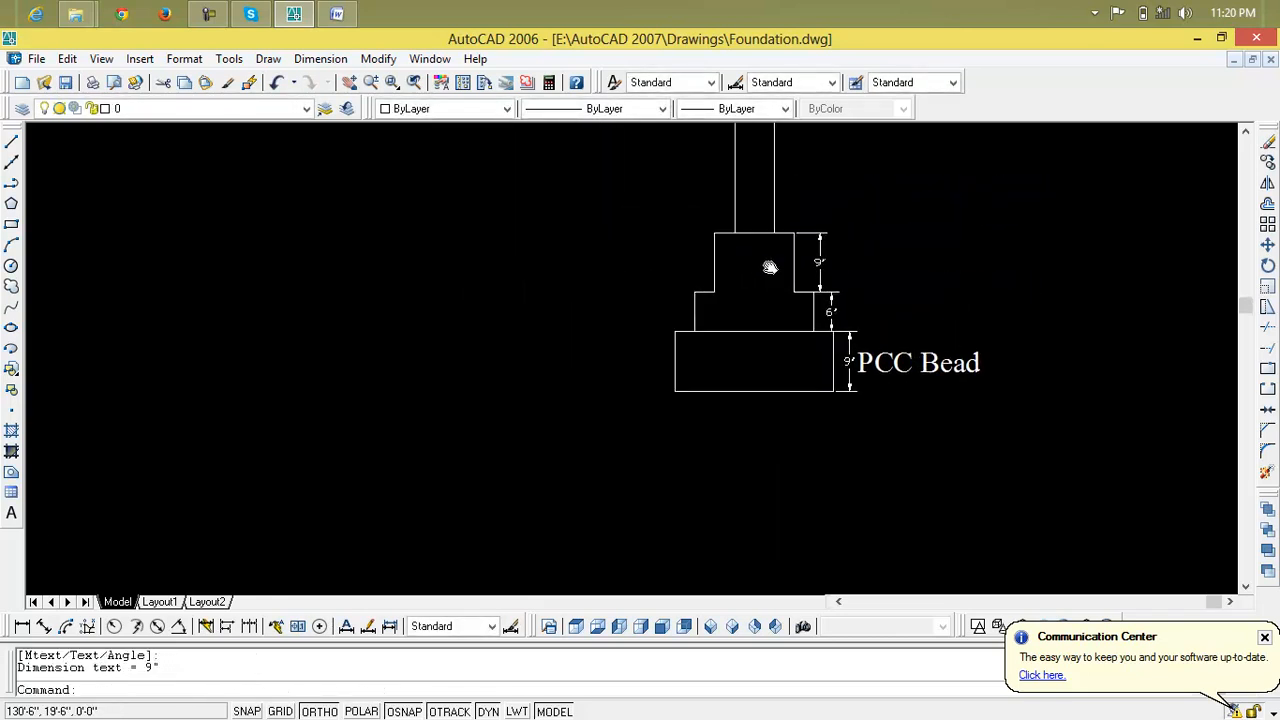
pyautogui.scroll(3, 720, 266)
pyautogui.press('Return')
pyautogui.click(667, 398)
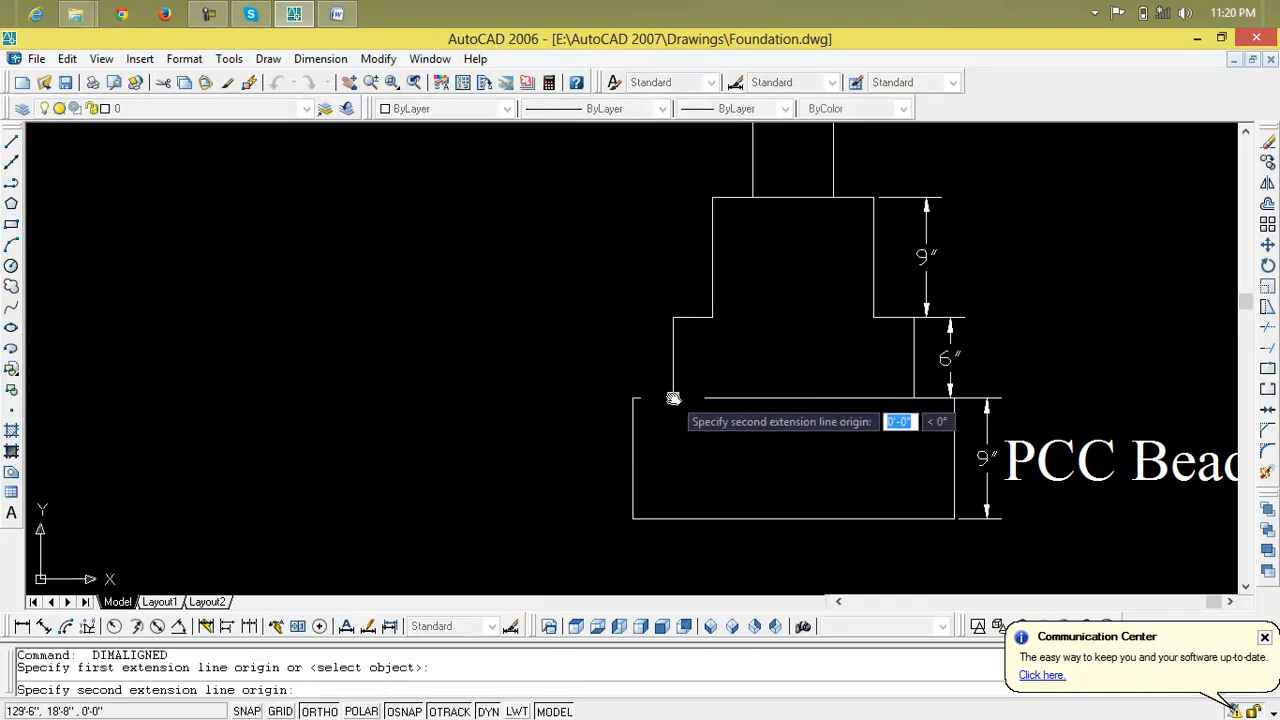
pyautogui.click(632, 399)
pyautogui.click(632, 353)
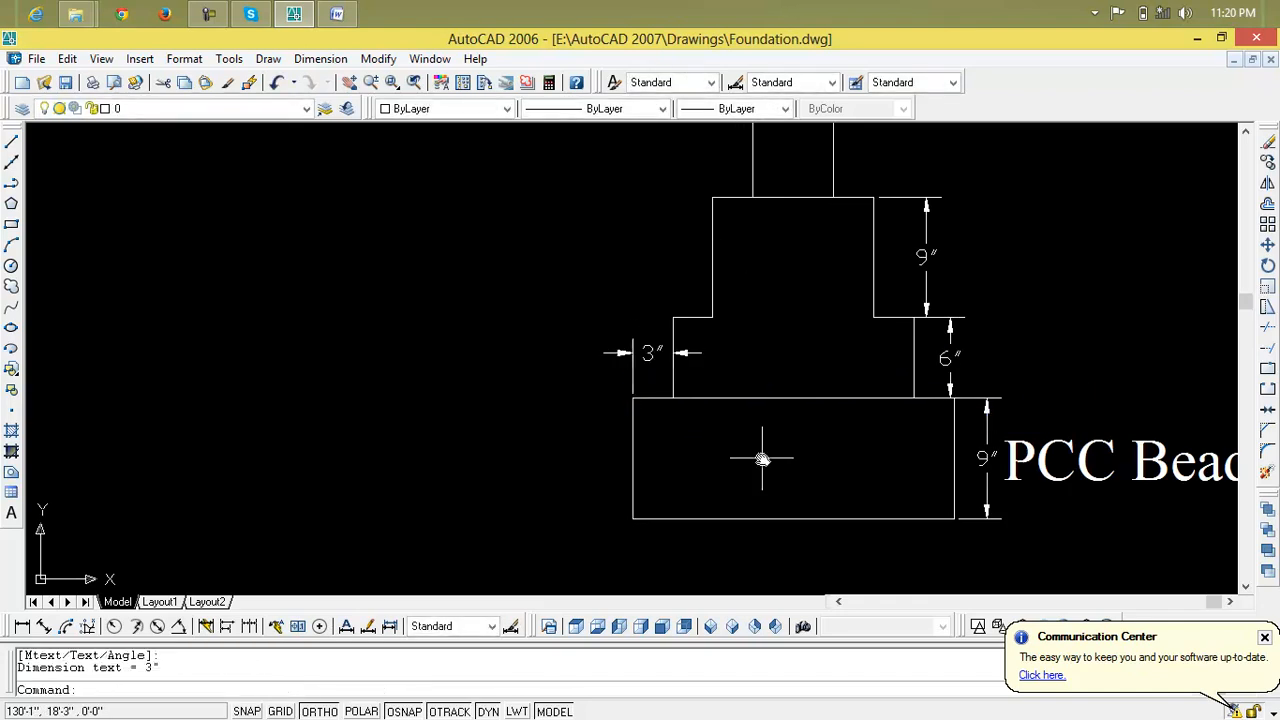
# Dimension the width of the middle course's left ledge with an aligned dimension just above it
pyautogui.press('Return')
pyautogui.click(697, 317)
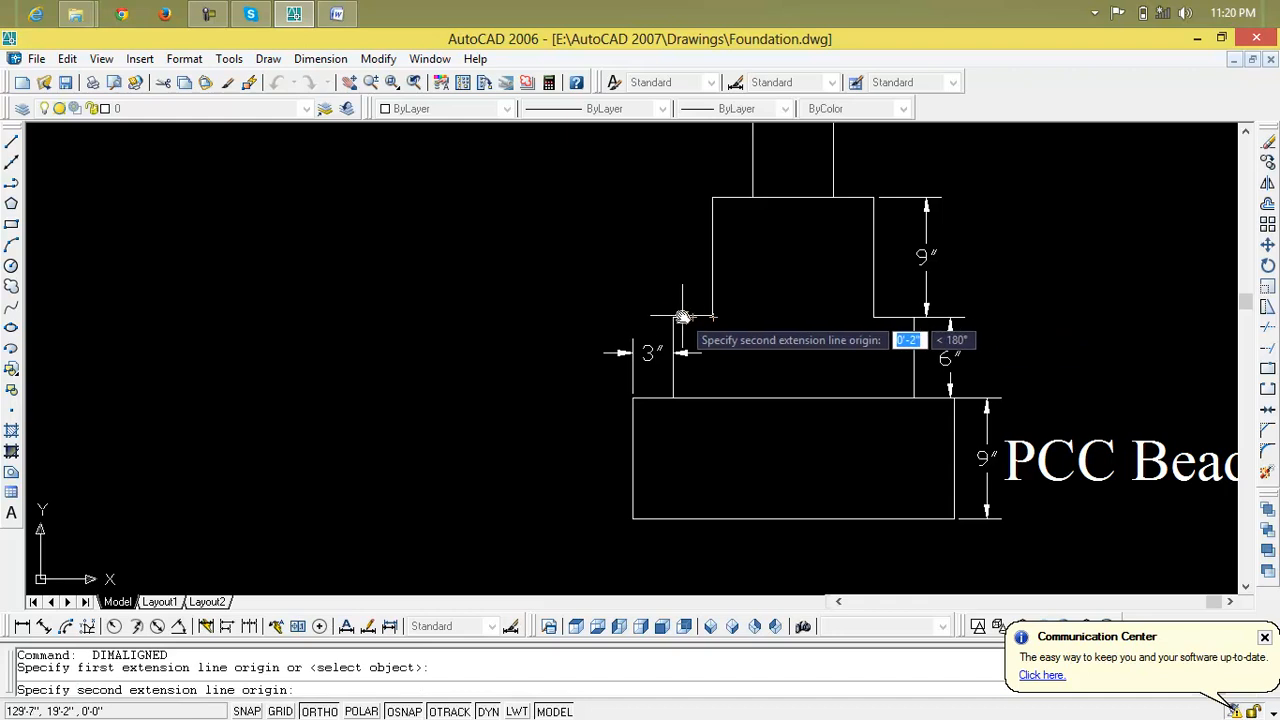
pyautogui.click(674, 317)
pyautogui.click(666, 295)
# Place an aligned dimension above the upper course's left ledge, from its outer corner to the wall line
pyautogui.moveTo(684, 263); pyautogui.dragTo(680, 346, button='middle')
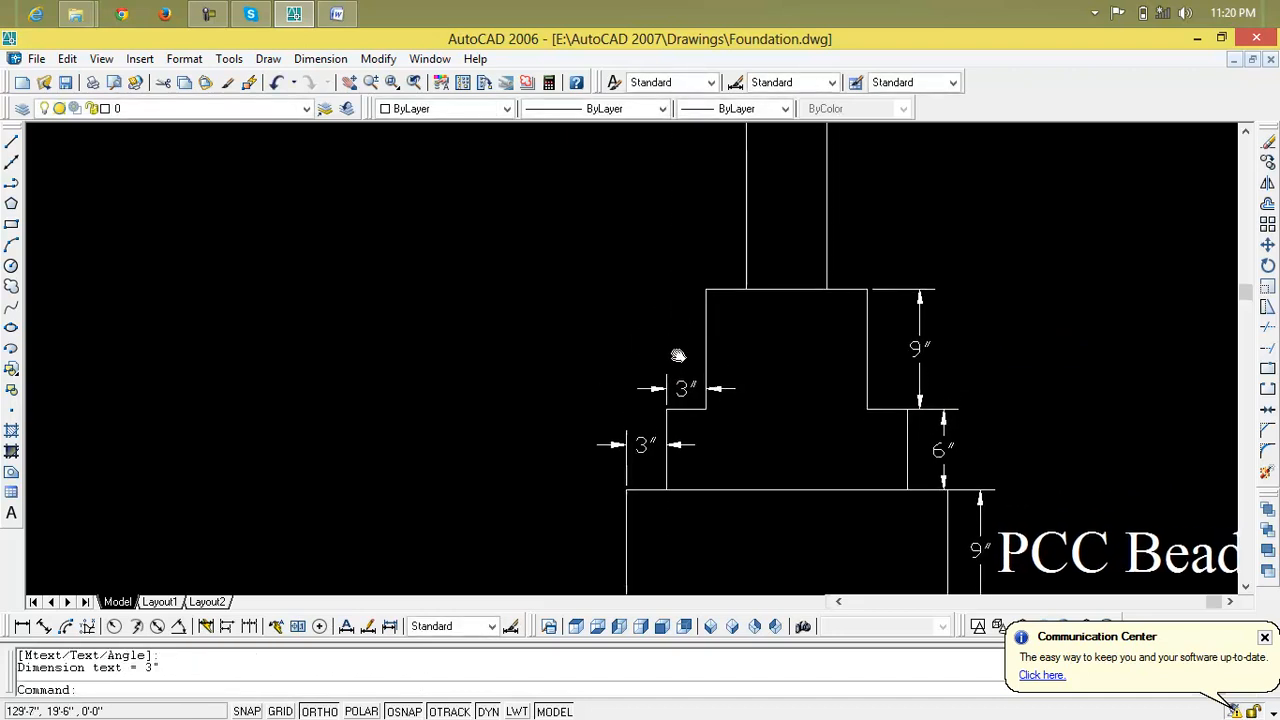
pyautogui.press('Return')
pyautogui.click(707, 290)
pyautogui.click(746, 290)
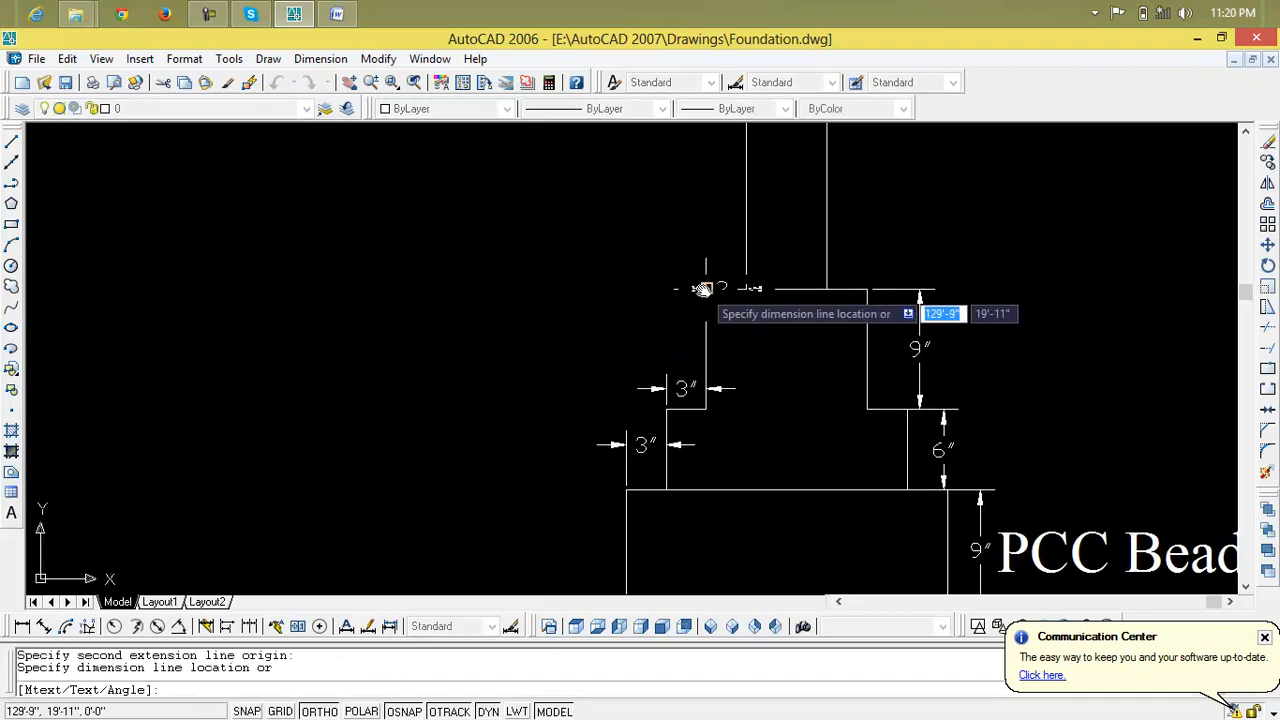
pyautogui.click(690, 265)
# Place an aligned dimension between the two wall lines just above the upper course
pyautogui.scroll(-2, 728, 297)
pyautogui.scroll(5, 728, 297)
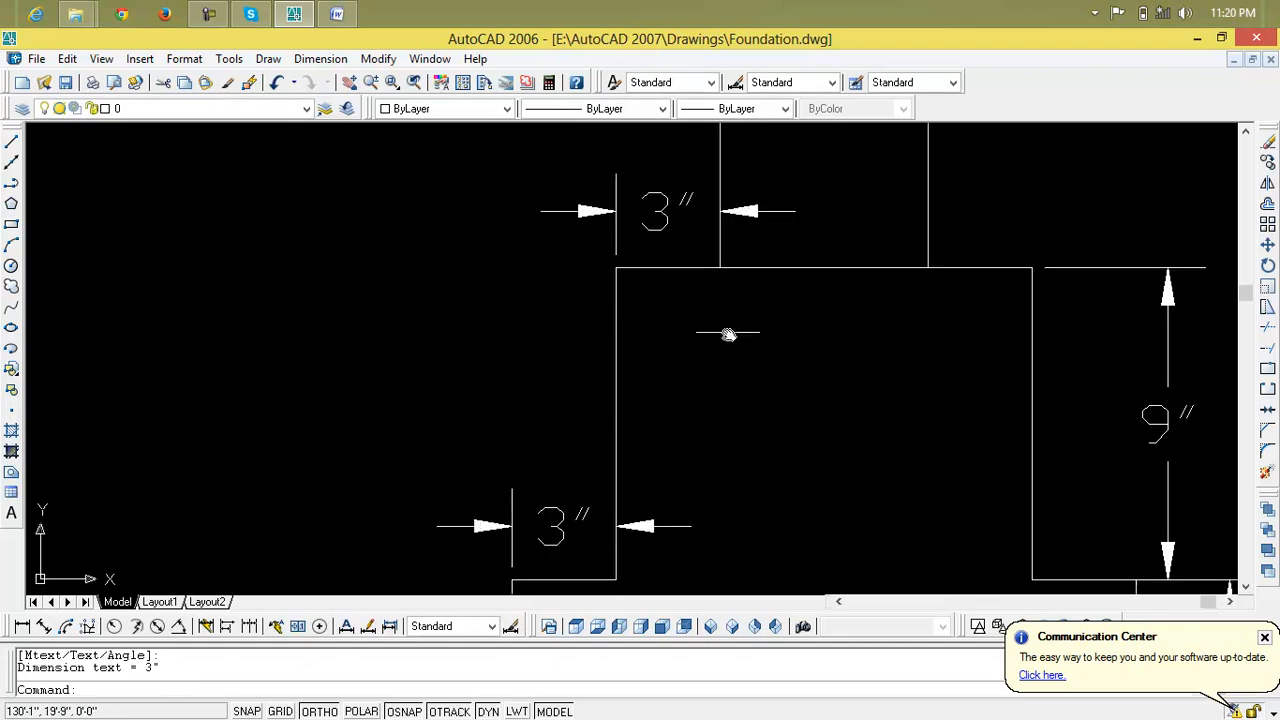
pyautogui.press('Return')
pyautogui.click(720, 269)
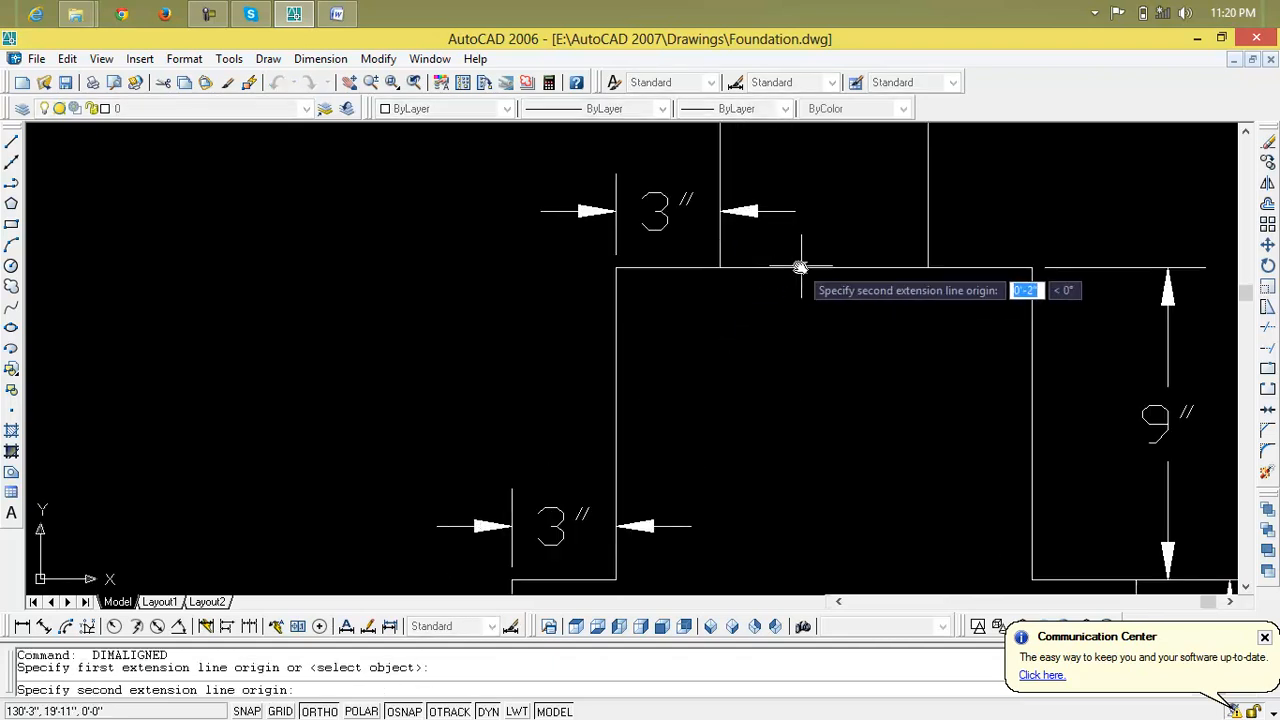
pyautogui.click(928, 267)
pyautogui.click(940, 157)
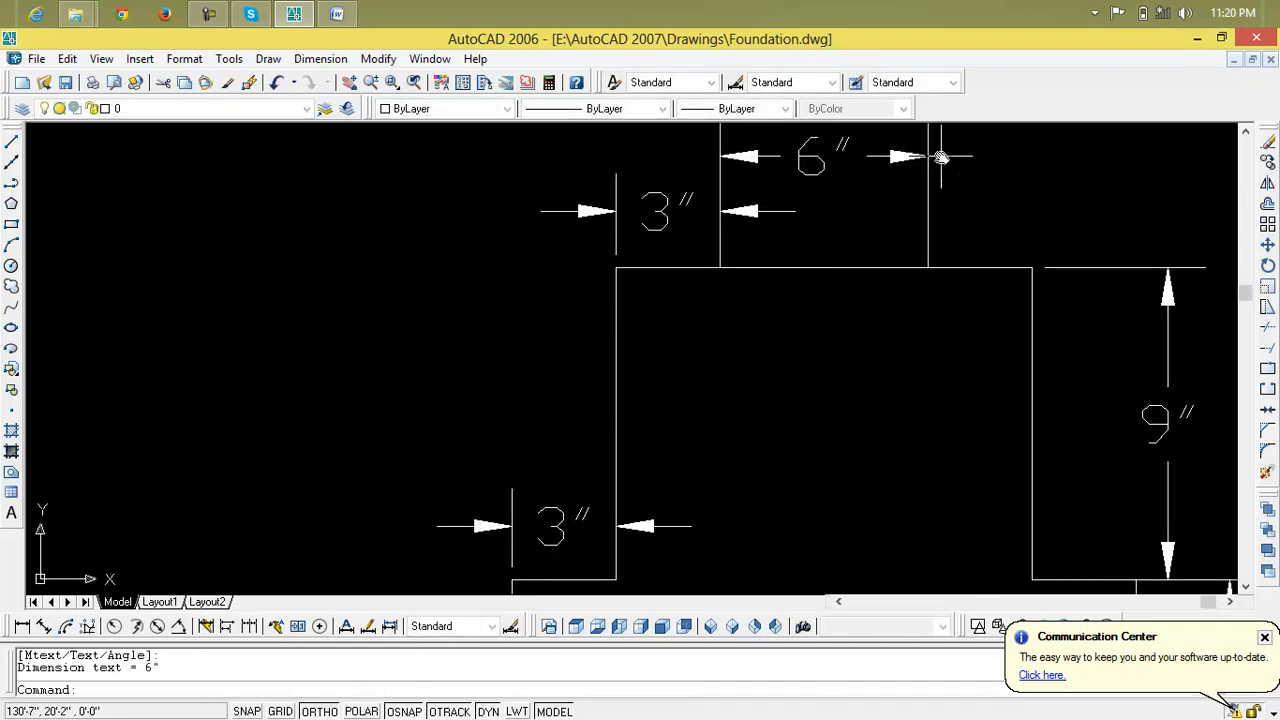
# Delete the wall width dimension and the dimension above the upper course's left ledge
pyautogui.scroll(-2, 940, 157)
pyautogui.moveTo(943, 157); pyautogui.dragTo(903, 337, button='middle')
pyautogui.scroll(4, 872, 340)
pyautogui.scroll(-2, 872, 340)
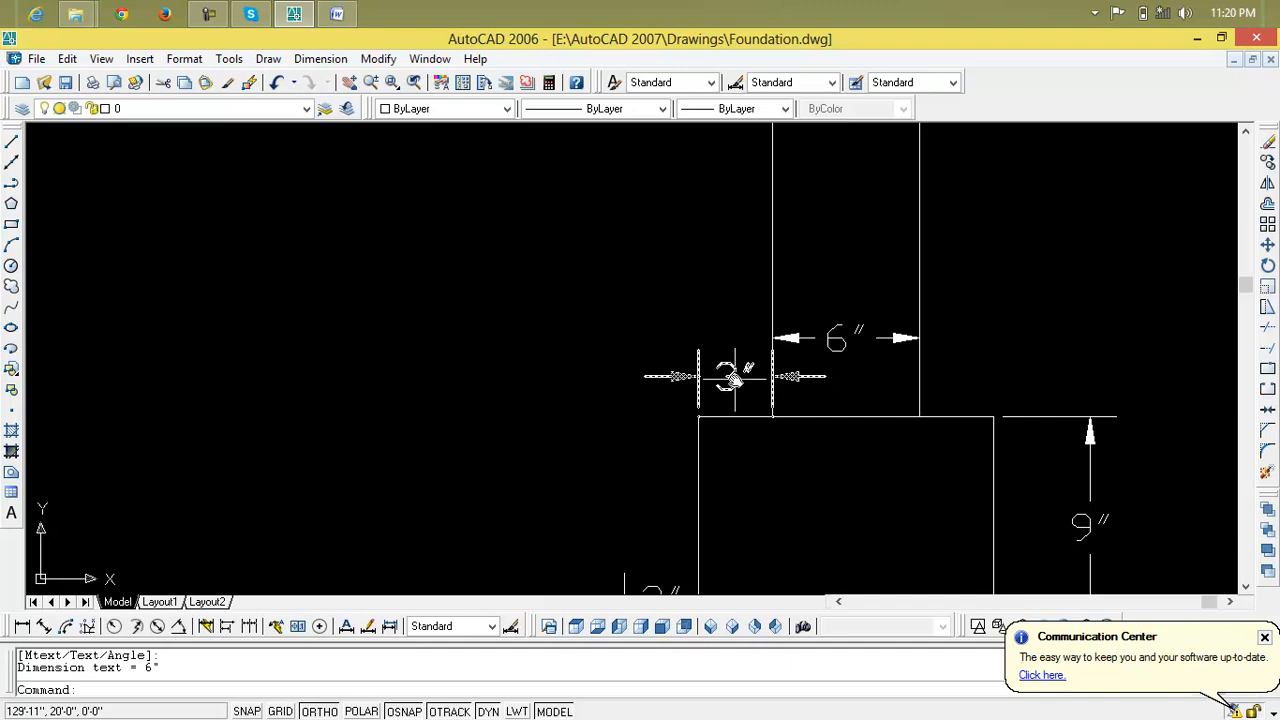
pyautogui.click(845, 335)
pyautogui.click(832, 342)
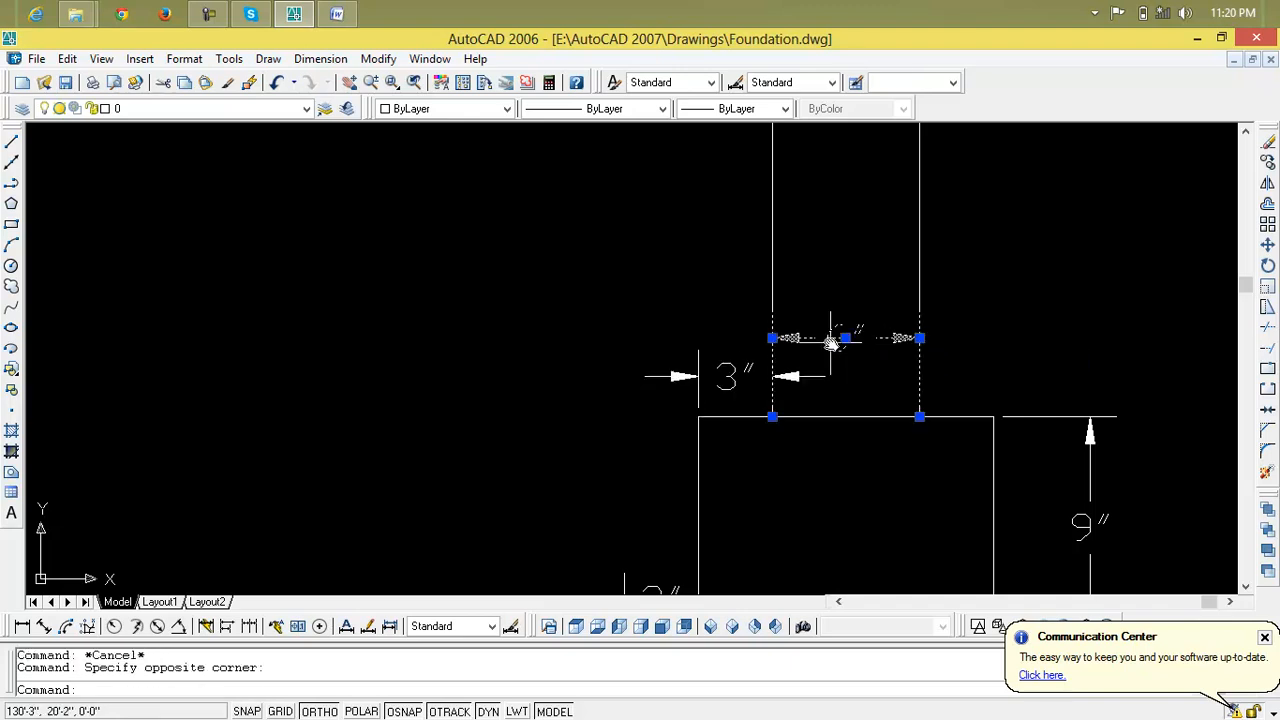
pyautogui.press('Delete')
pyautogui.click(726, 369)
pyautogui.click(738, 371)
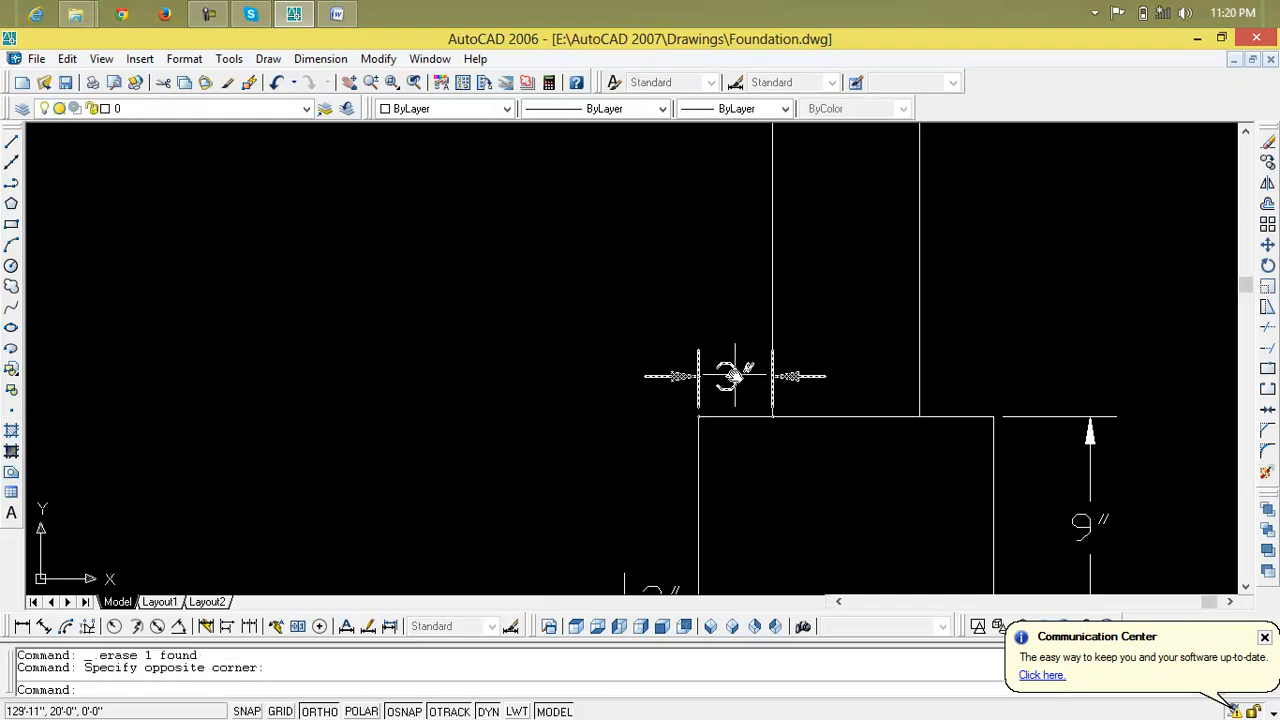
pyautogui.press('Delete')
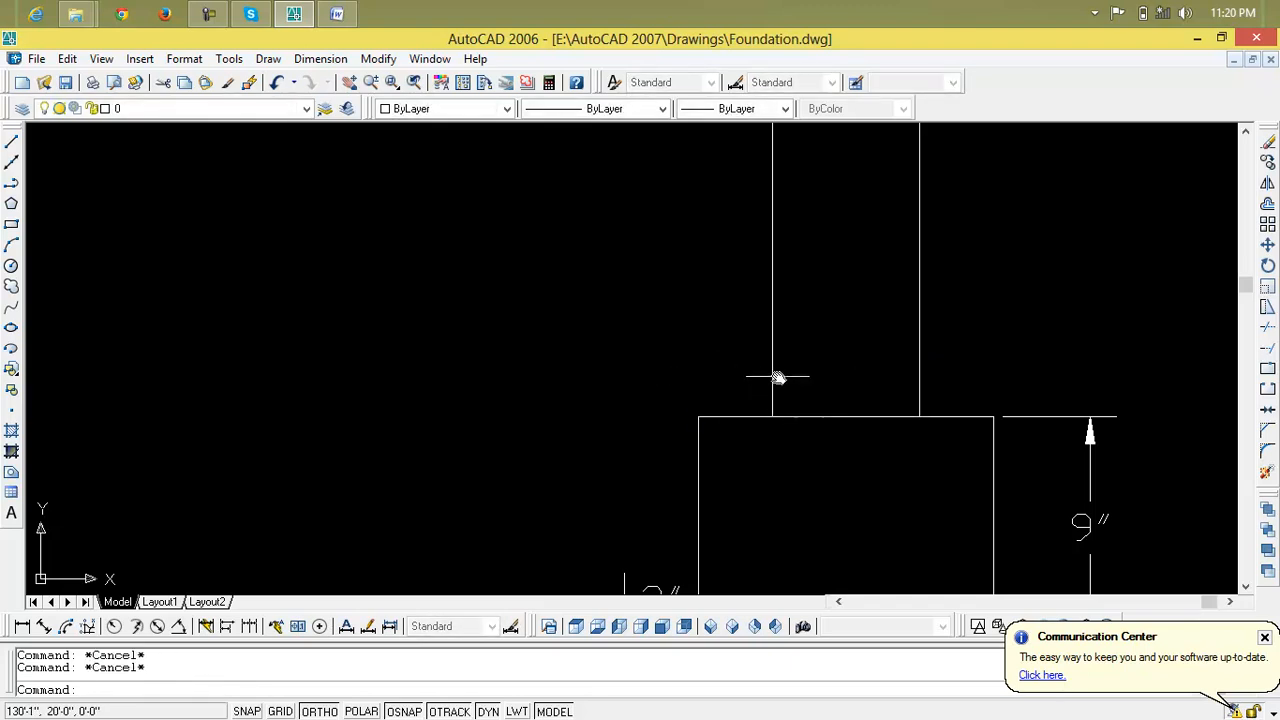
pyautogui.click(773, 391)
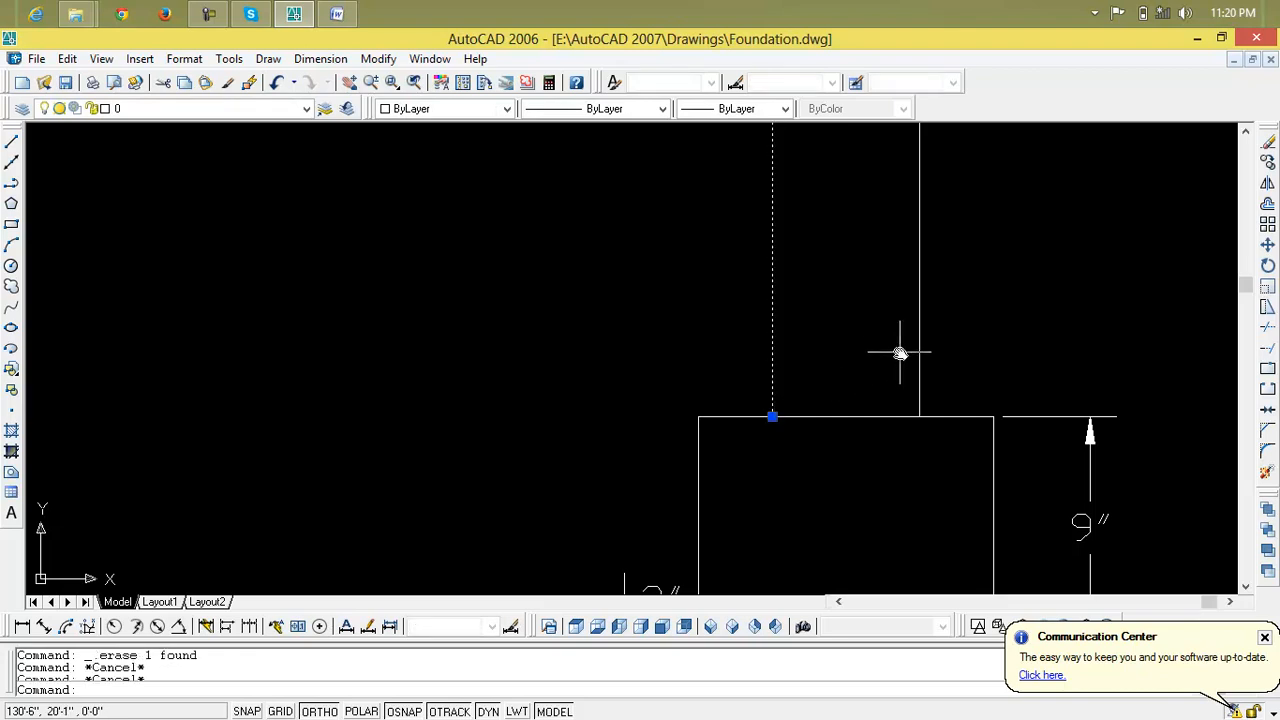
pyautogui.press('Escape')
pyautogui.press('Escape')
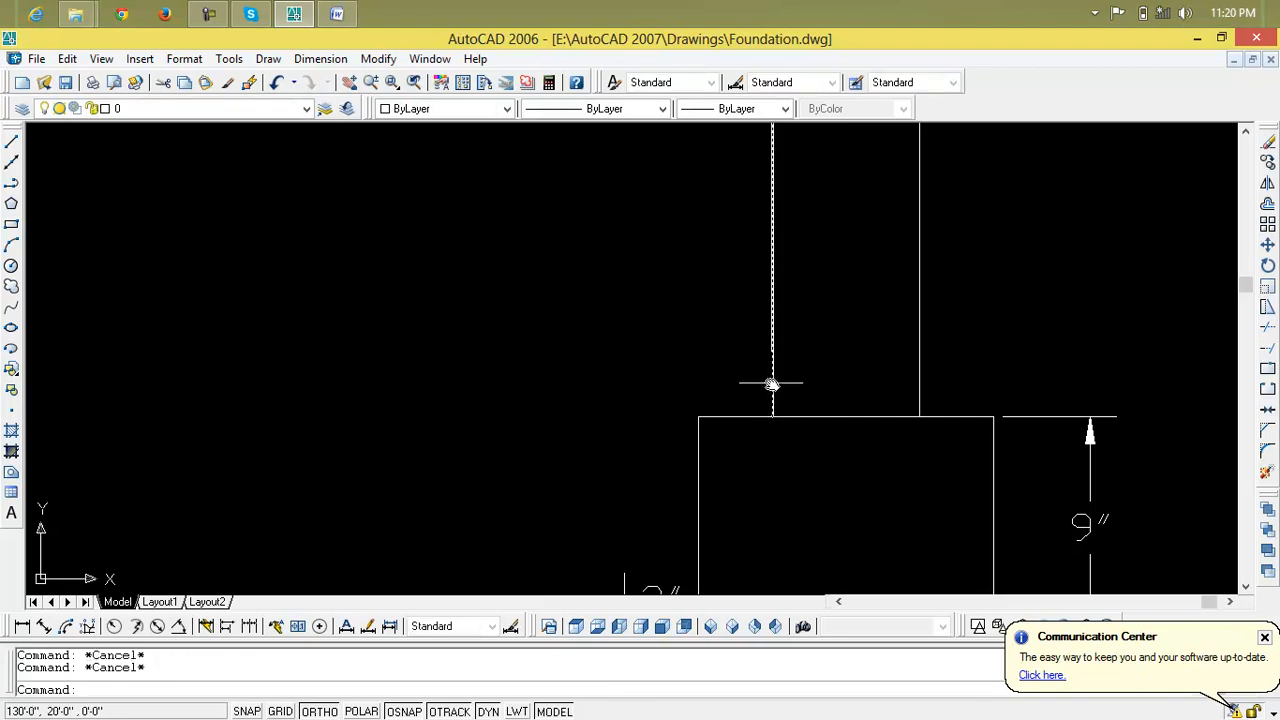
# Draw a vertical line from the upper course's top left corner up to the level of the wall cap's underside
pyautogui.scroll(-2, 771, 385)
pyautogui.scroll(4, 790, 372)
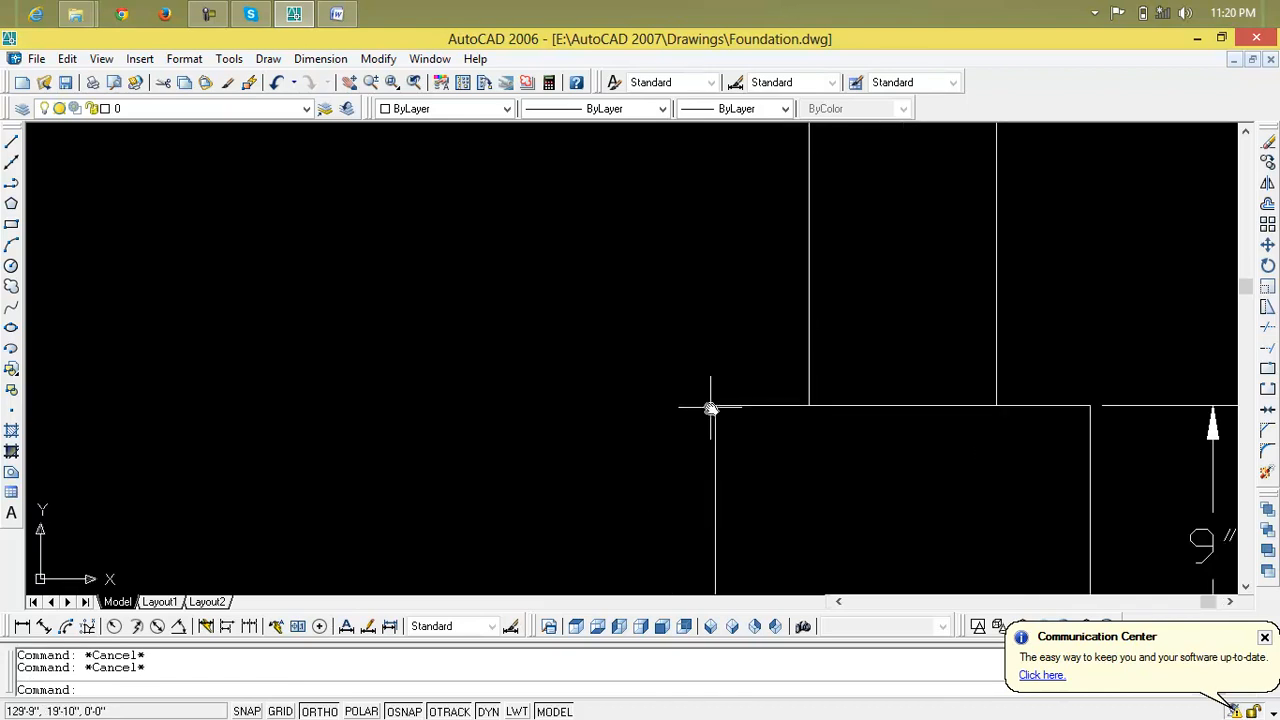
pyautogui.write('l')
pyautogui.press('Return')
pyautogui.click(712, 408)
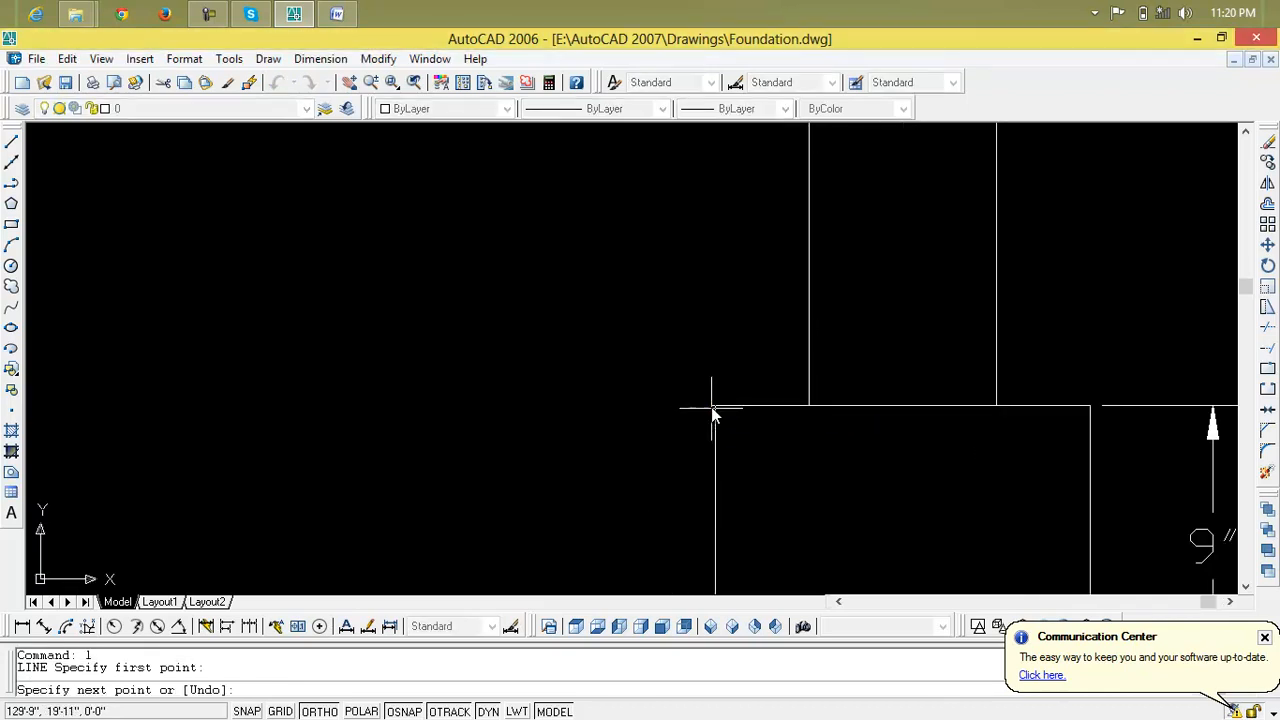
pyautogui.scroll(-2, 715, 180)
pyautogui.moveTo(715, 182); pyautogui.dragTo(711, 555, button='middle')
pyautogui.scroll(2, 715, 555)
pyautogui.scroll(-5, 722, 457)
pyautogui.moveTo(723, 457); pyautogui.dragTo(723, 576, button='middle')
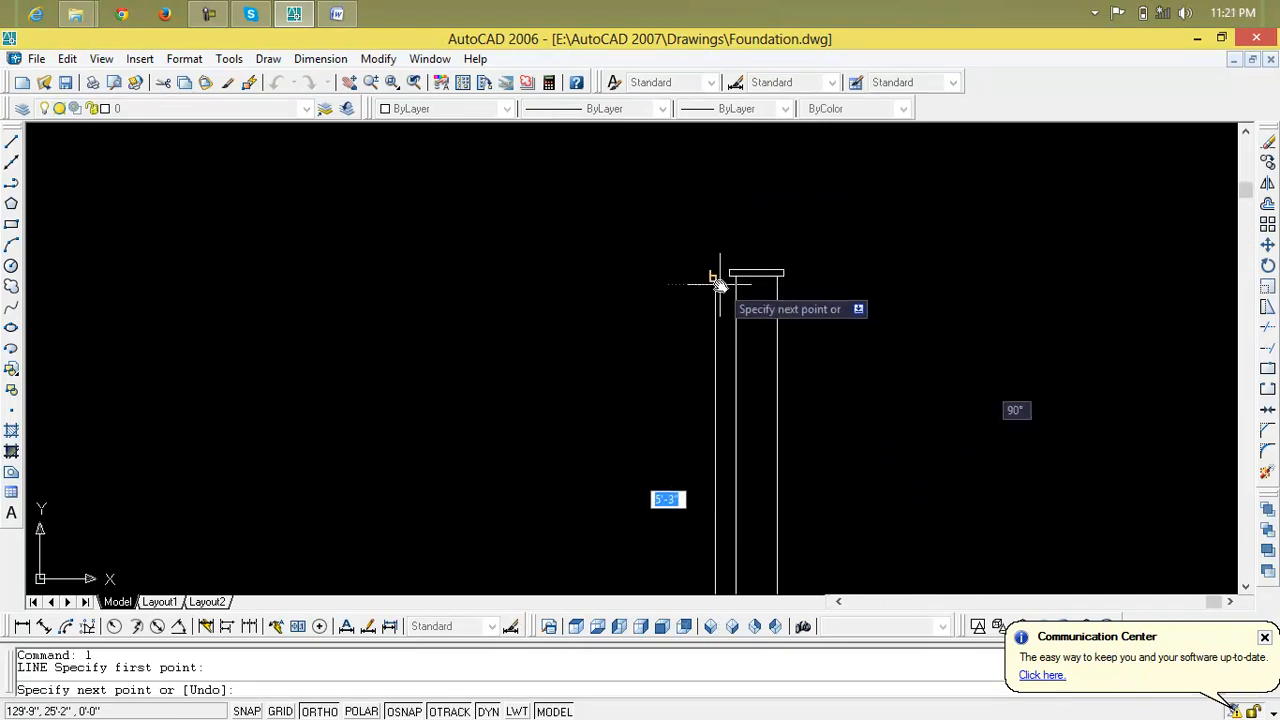
pyautogui.scroll(5, 718, 276)
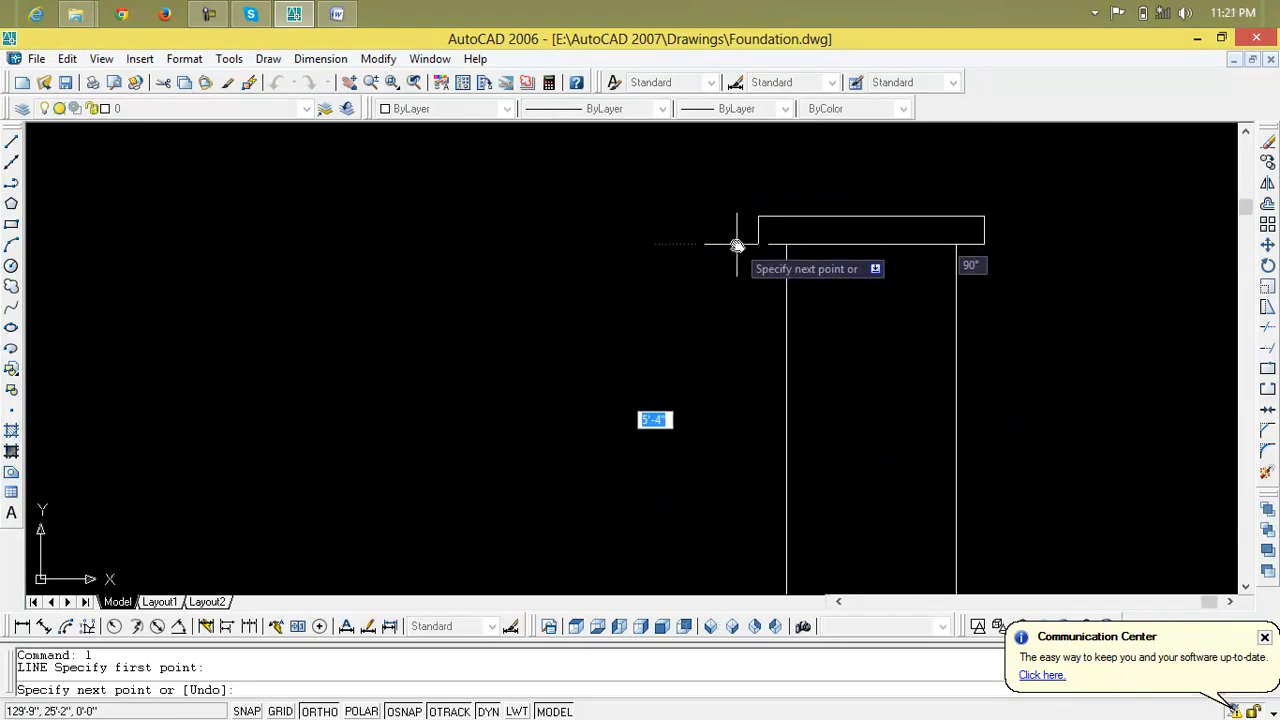
pyautogui.click(737, 243)
pyautogui.press('Return')
# Draw a line from the upper course's top right corner to the wall cap's lower right corner, and delete it again
pyautogui.scroll(-9, 748, 440)
pyautogui.moveTo(757, 477); pyautogui.dragTo(754, 297, button='middle')
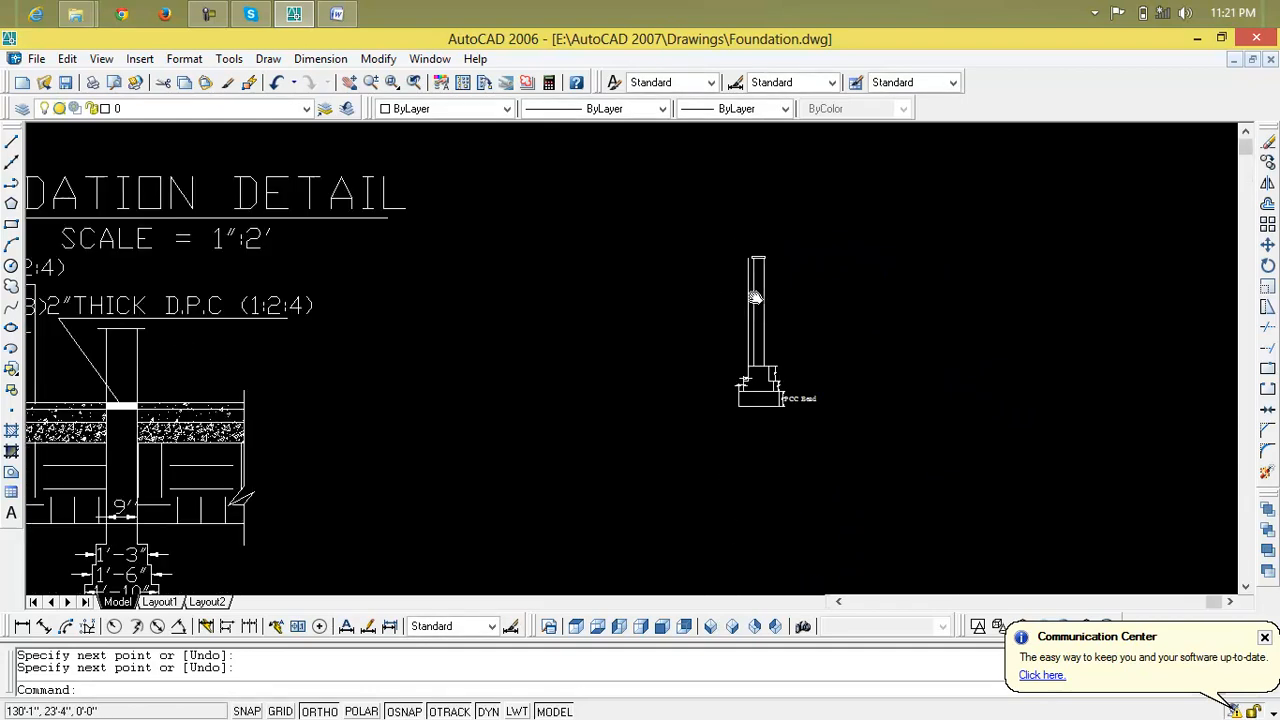
pyautogui.scroll(3, 748, 321)
pyautogui.press('Return')
pyautogui.scroll(4, 786, 414)
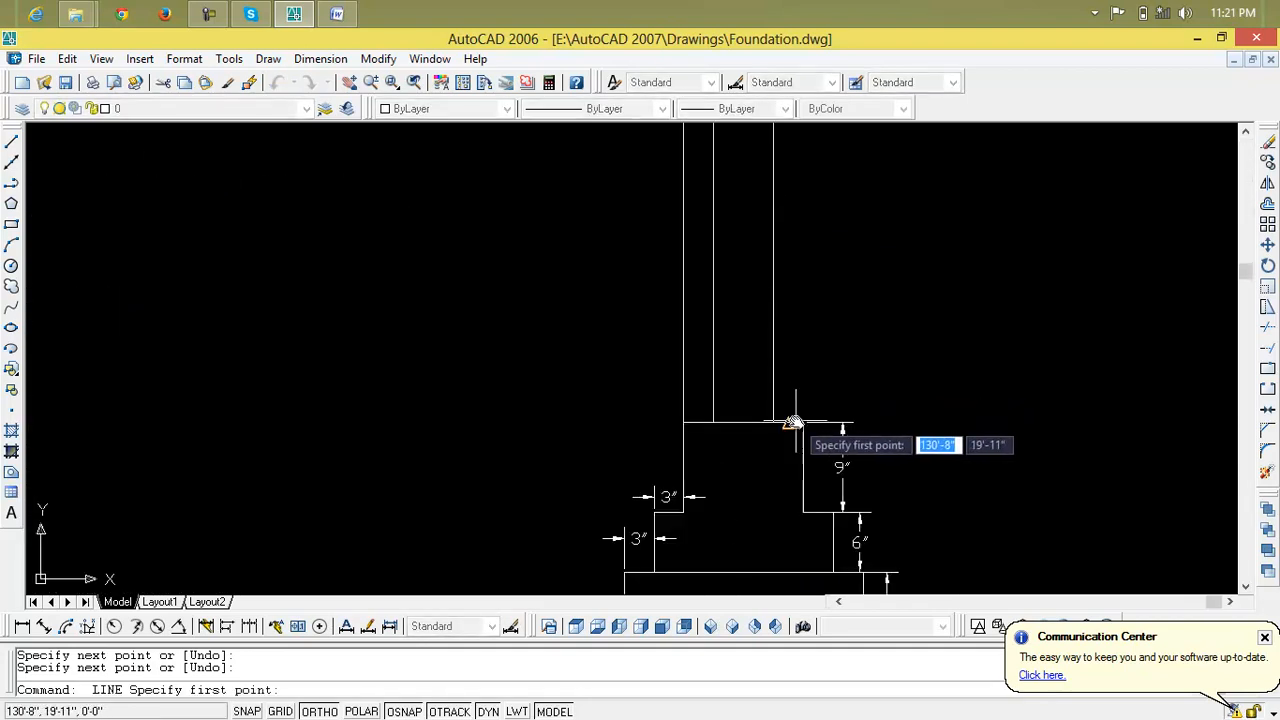
pyautogui.click(805, 420)
pyautogui.scroll(-4, 795, 300)
pyautogui.scroll(5, 766, 450)
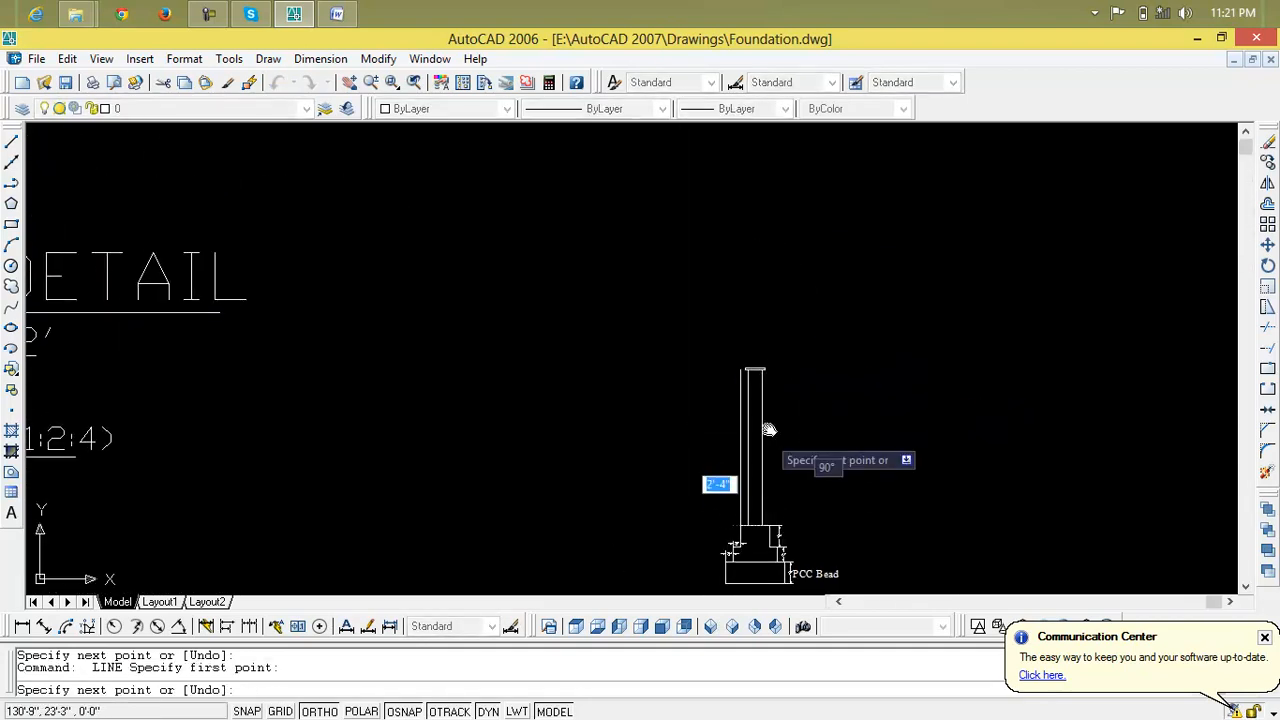
pyautogui.scroll(1, 762, 347)
pyautogui.click(761, 349)
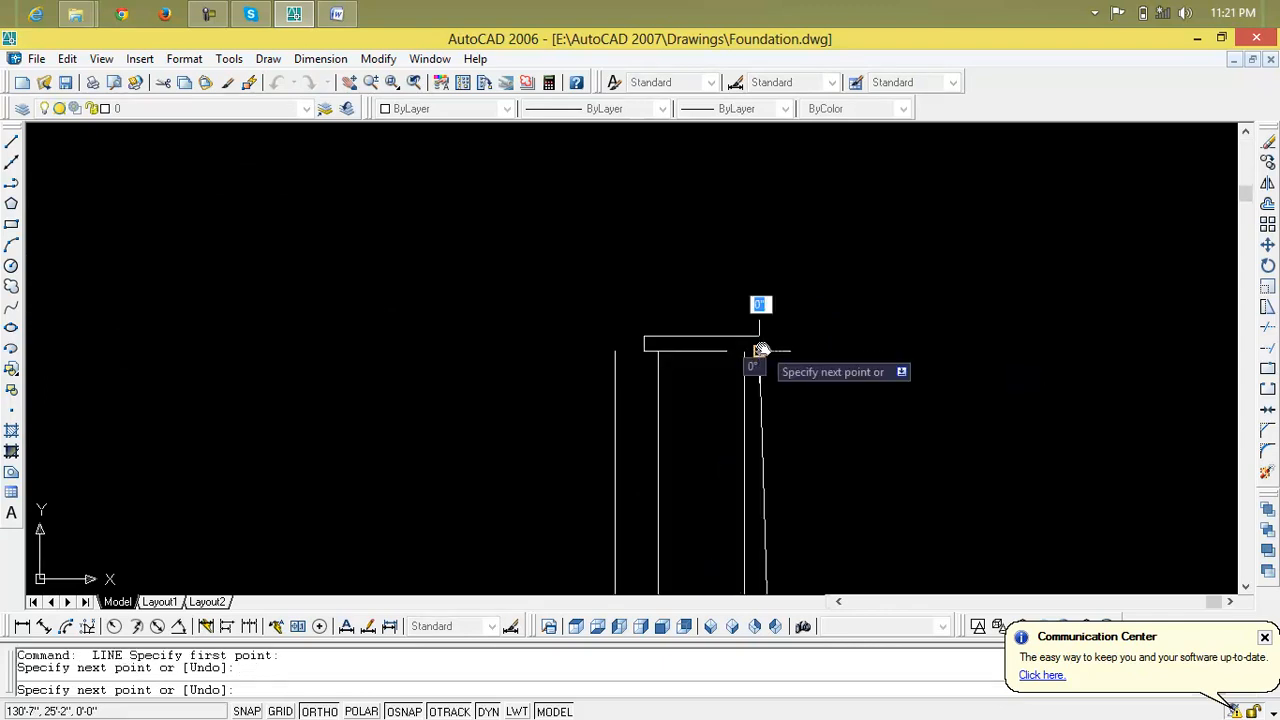
pyautogui.press('Return')
pyautogui.click(759, 392)
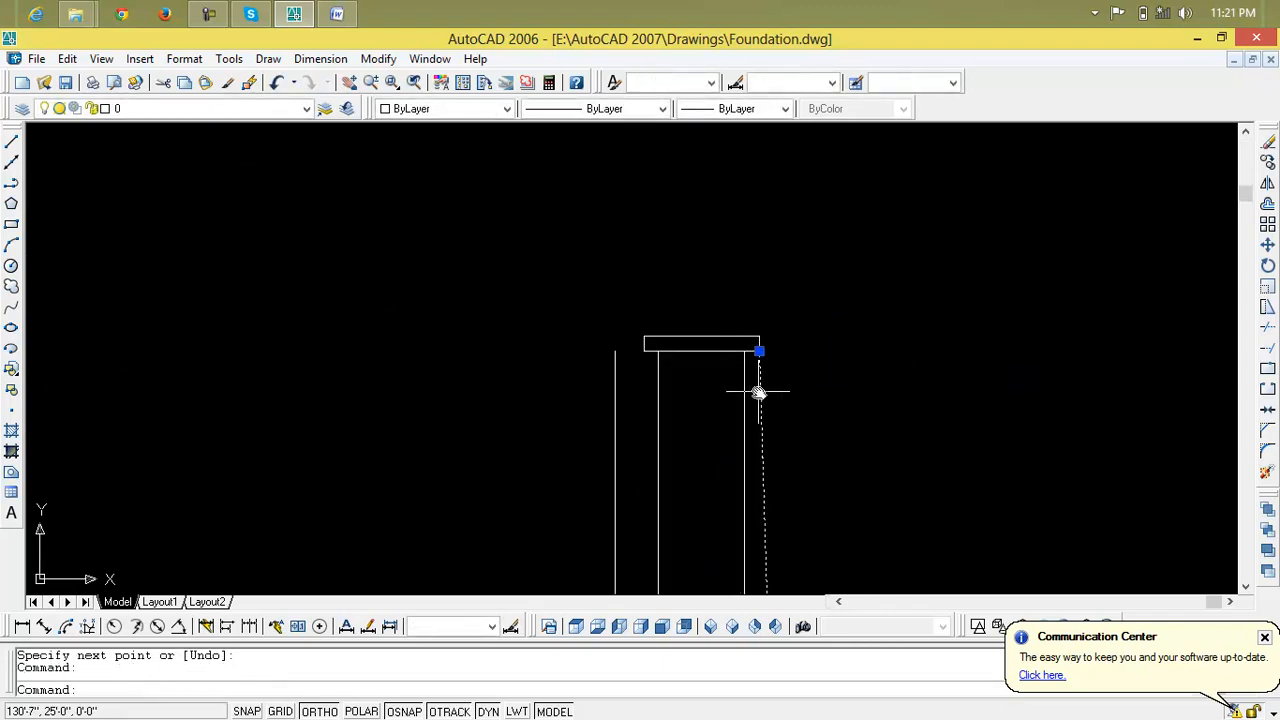
pyautogui.press('Delete')
# Draw a vertical line from the upper course's top right corner up to the level of the wall cap's underside
pyautogui.scroll(-3, 759, 392)
pyautogui.moveTo(758, 394)
pyautogui.mouseDown(button='middle')
pyautogui.moveTo(746, 383)
pyautogui.moveTo(737, 130)
pyautogui.mouseUp(button='middle')
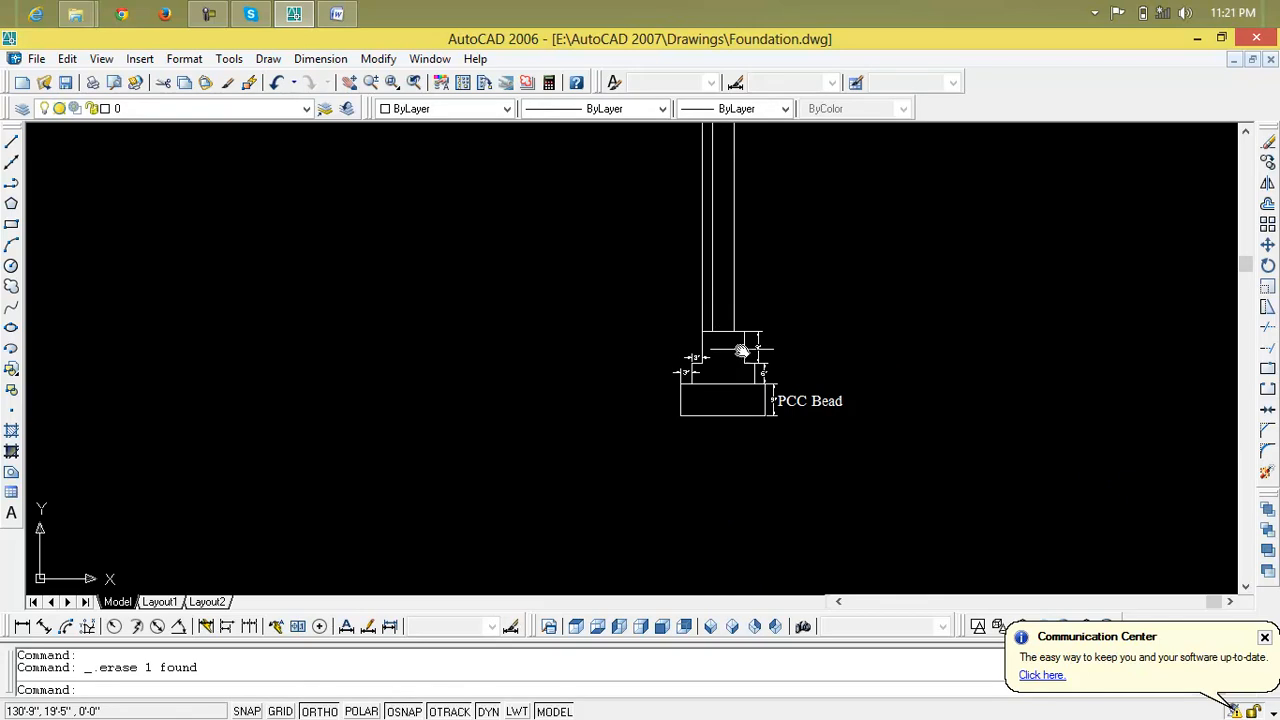
pyautogui.press('Return')
pyautogui.press('Escape')
pyautogui.press('Escape')
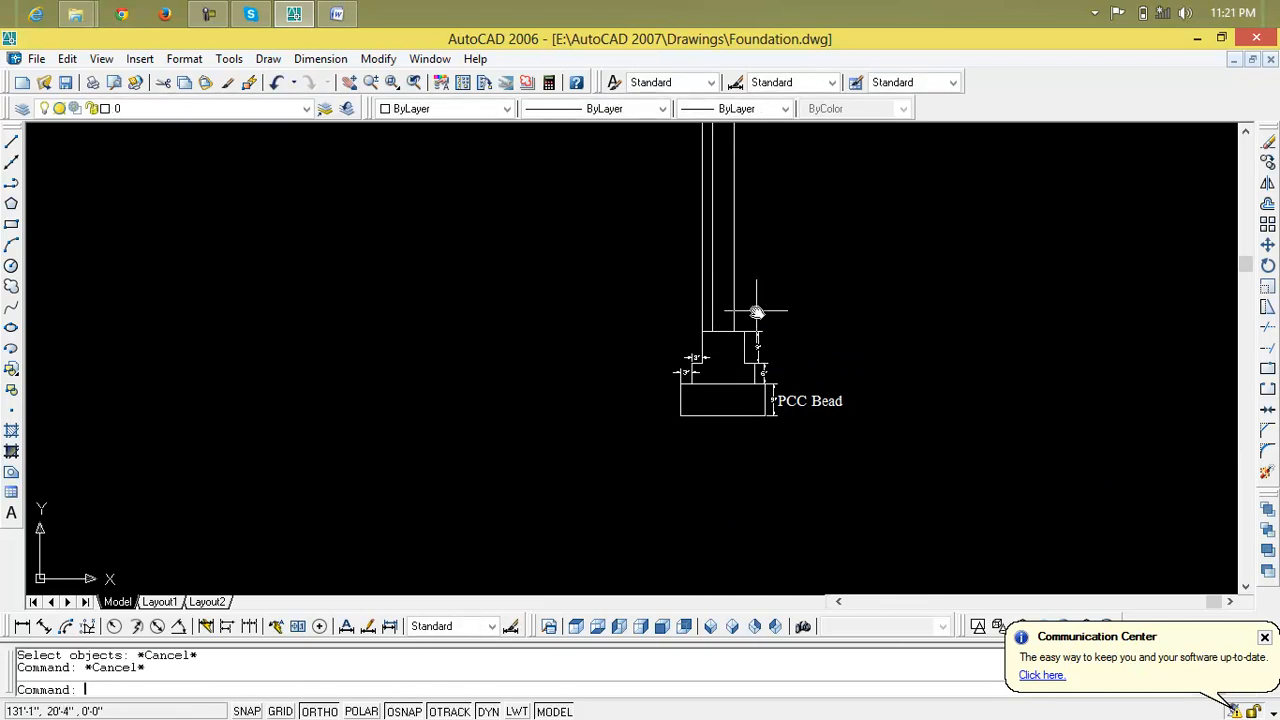
pyautogui.write('l')
pyautogui.press('Return')
pyautogui.scroll(6, 756, 320)
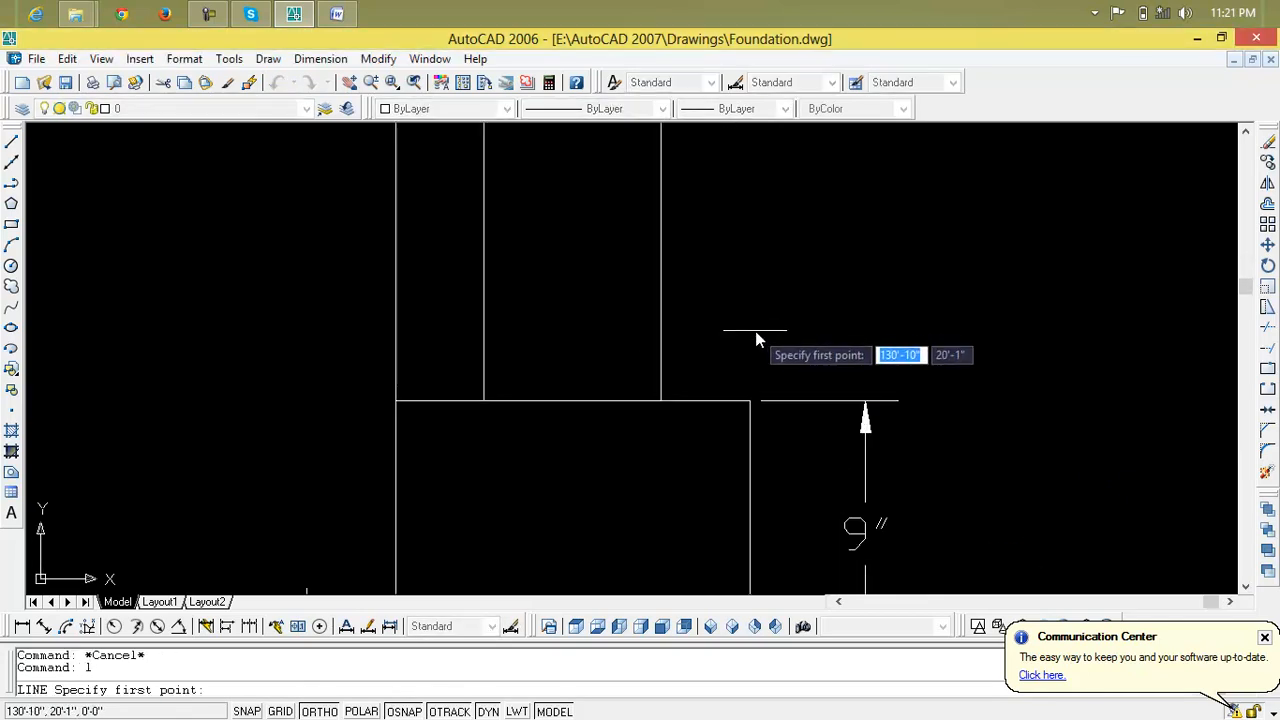
pyautogui.click(750, 401)
pyautogui.scroll(-4, 750, 242)
pyautogui.moveTo(750, 215); pyautogui.dragTo(748, 427, button='middle')
pyautogui.scroll(-2, 757, 131)
pyautogui.moveTo(757, 131); pyautogui.dragTo(752, 294, button='middle')
pyautogui.scroll(-2, 752, 280)
pyautogui.click(746, 273)
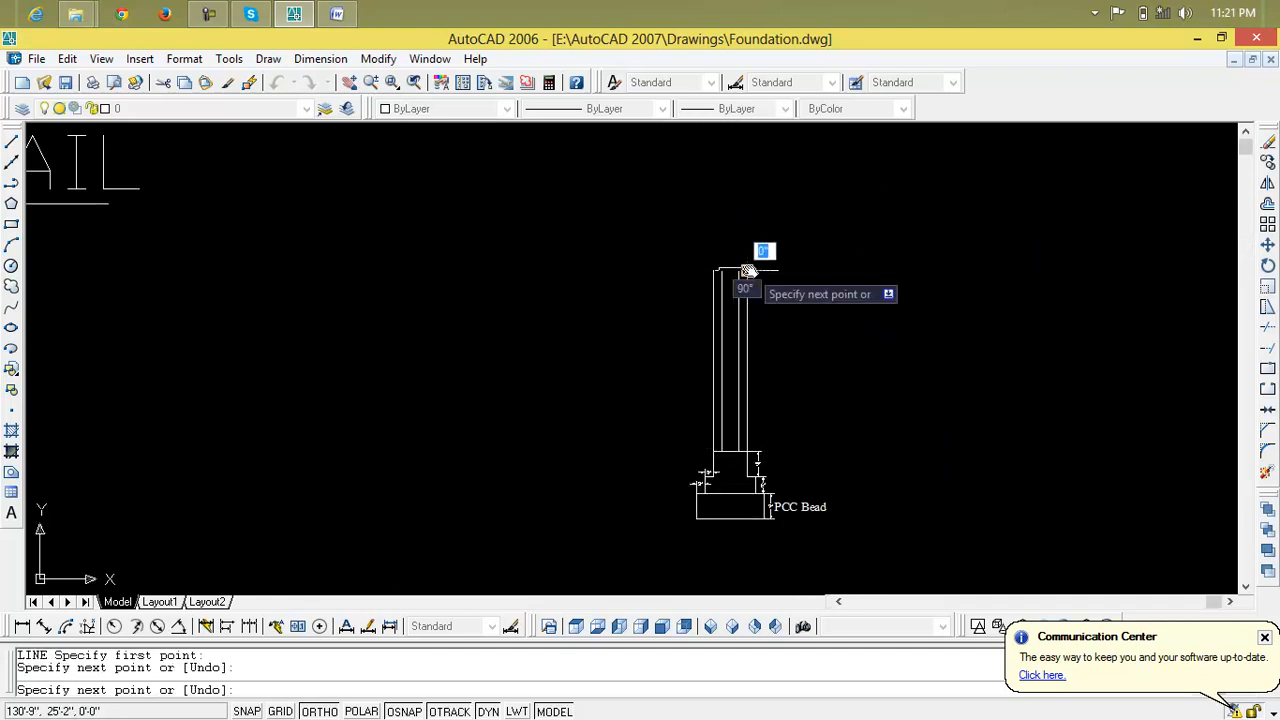
pyautogui.press('Return')
# Offset the two outermost vertical wall lines 1.5" inward above the upper course
pyautogui.scroll(-3, 746, 290)
pyautogui.scroll(5, 732, 287)
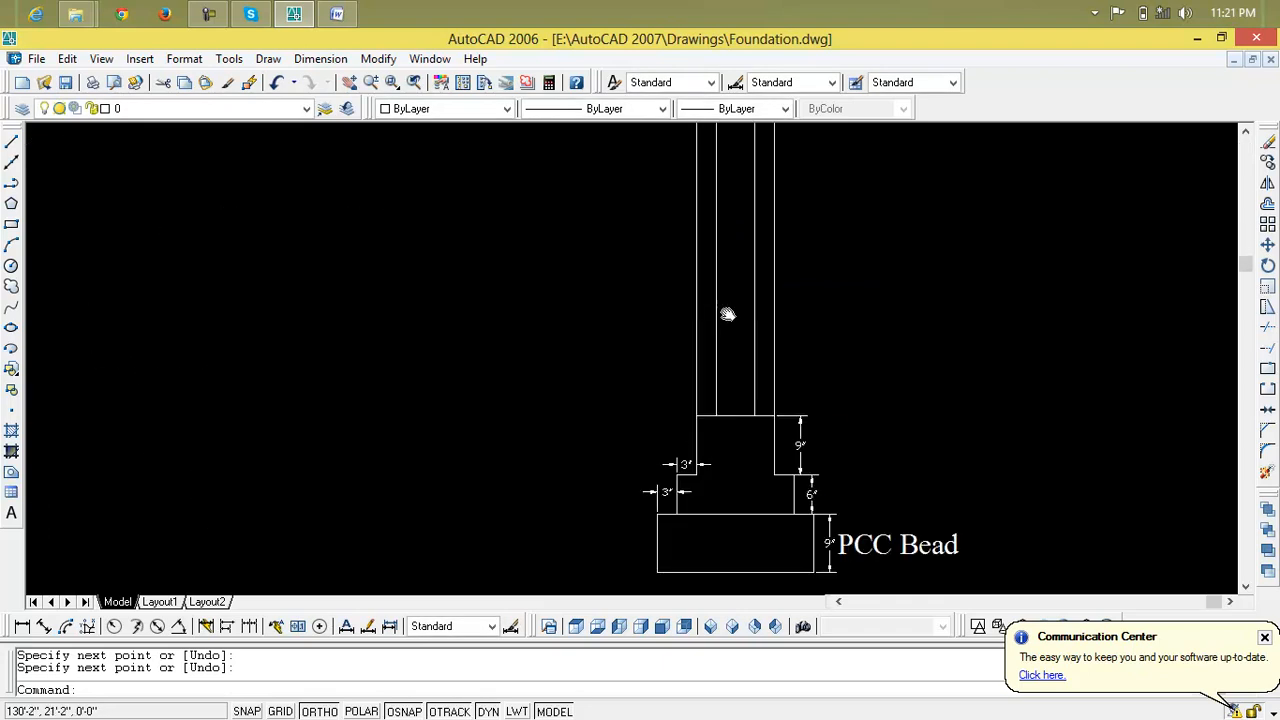
pyautogui.scroll(3, 727, 314)
pyautogui.press('Escape')
pyautogui.press('Escape')
pyautogui.write('o')
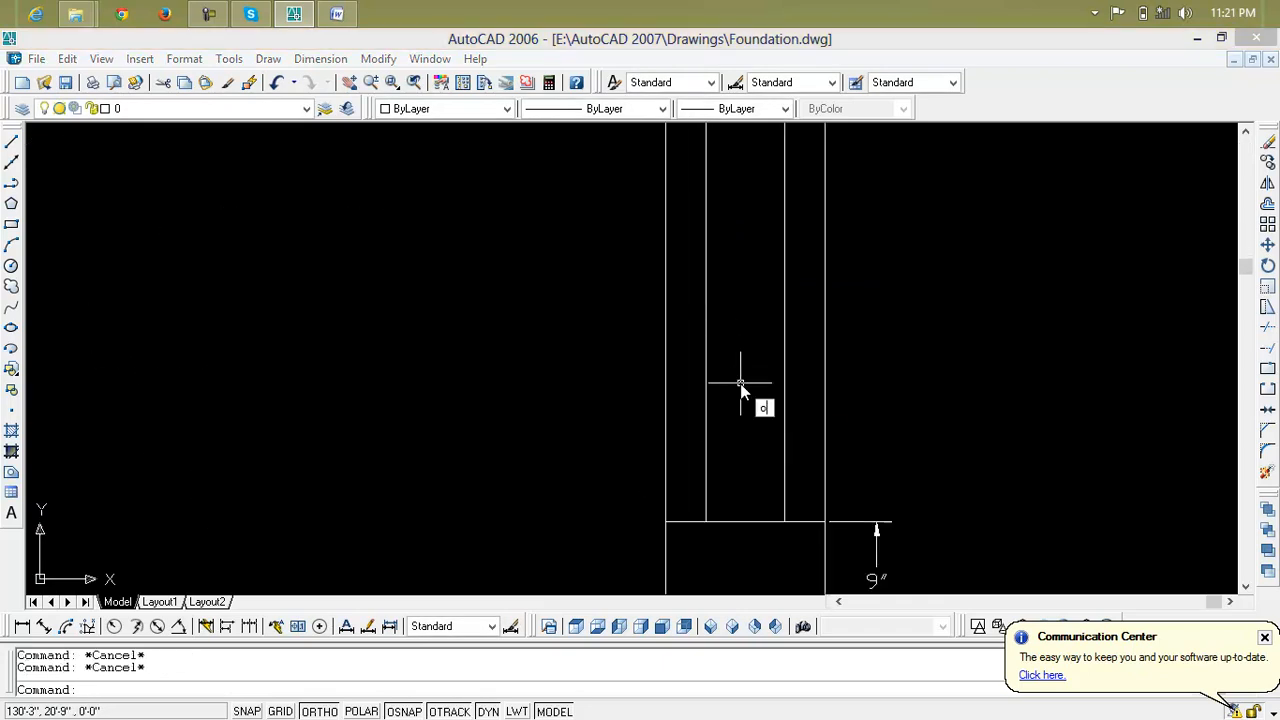
pyautogui.press('Return')
pyautogui.write('1.5')
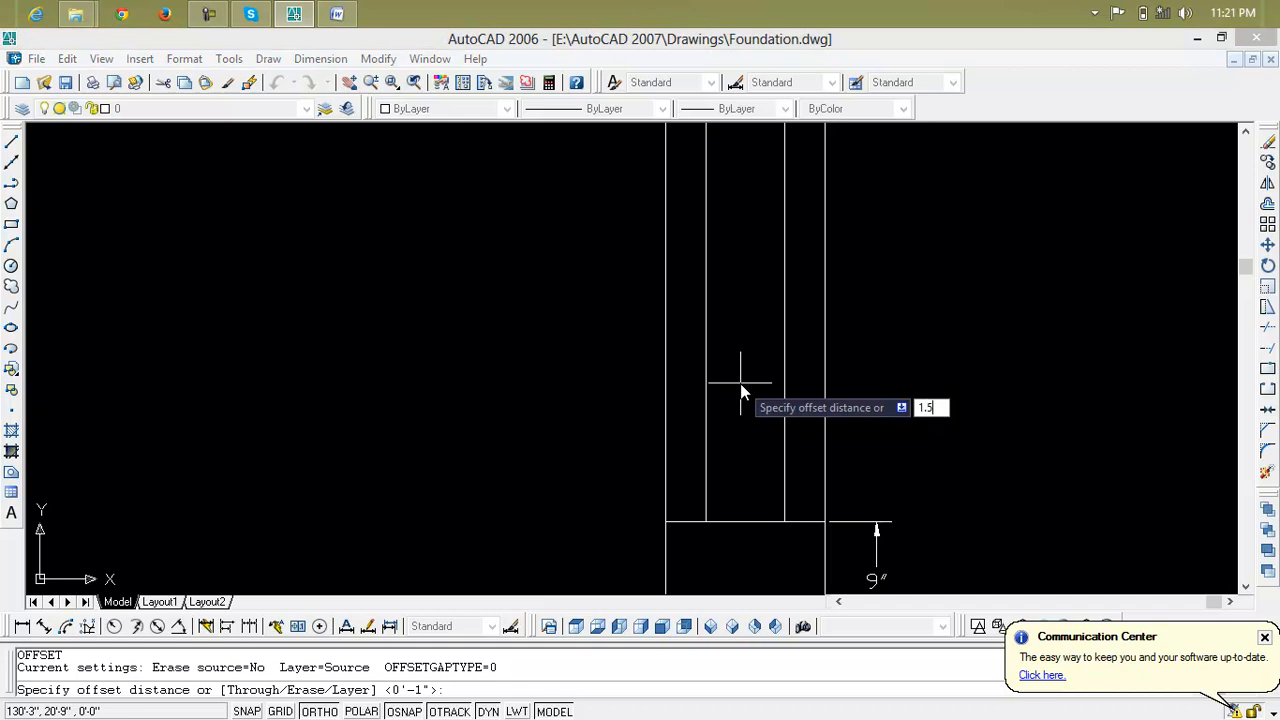
pyautogui.press('Return')
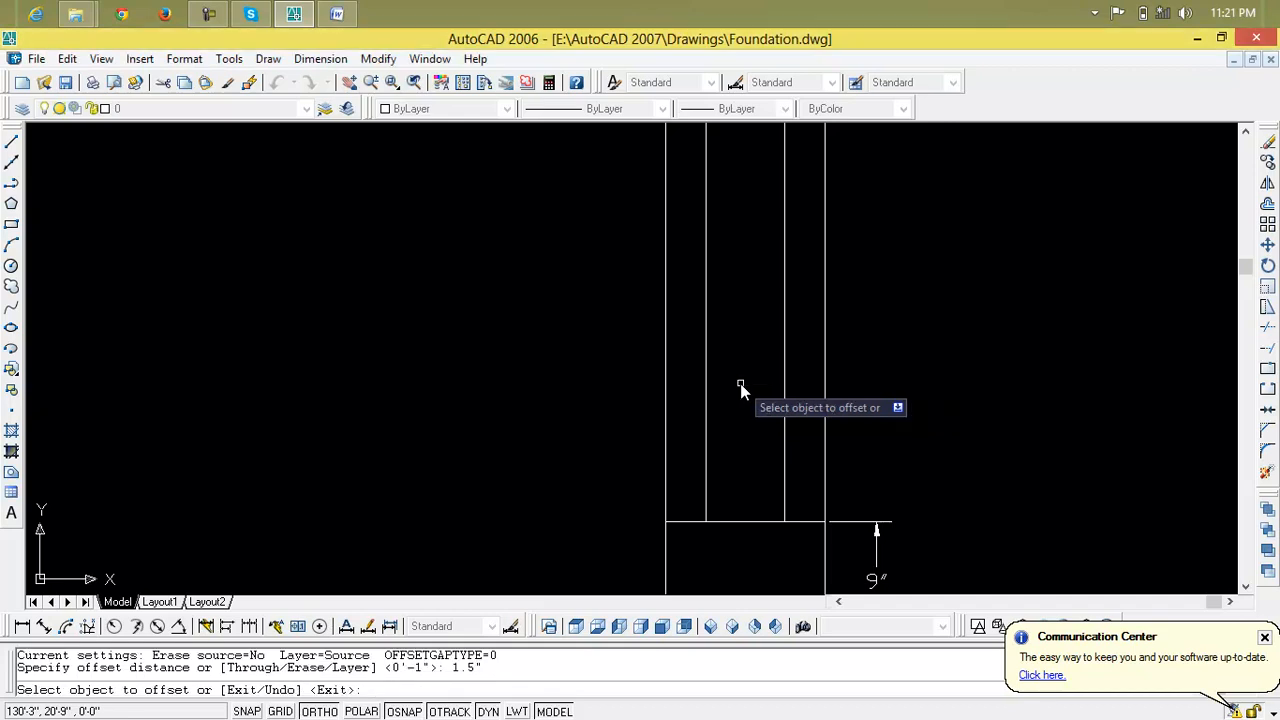
pyautogui.click(668, 432)
pyautogui.click(681, 430)
pyautogui.click(823, 462)
pyautogui.click(808, 463)
pyautogui.press('Escape')
pyautogui.press('Escape')
# Delete the two innermost and the two outermost vertical wall lines, keeping only the new offset pair
pyautogui.click(785, 460)
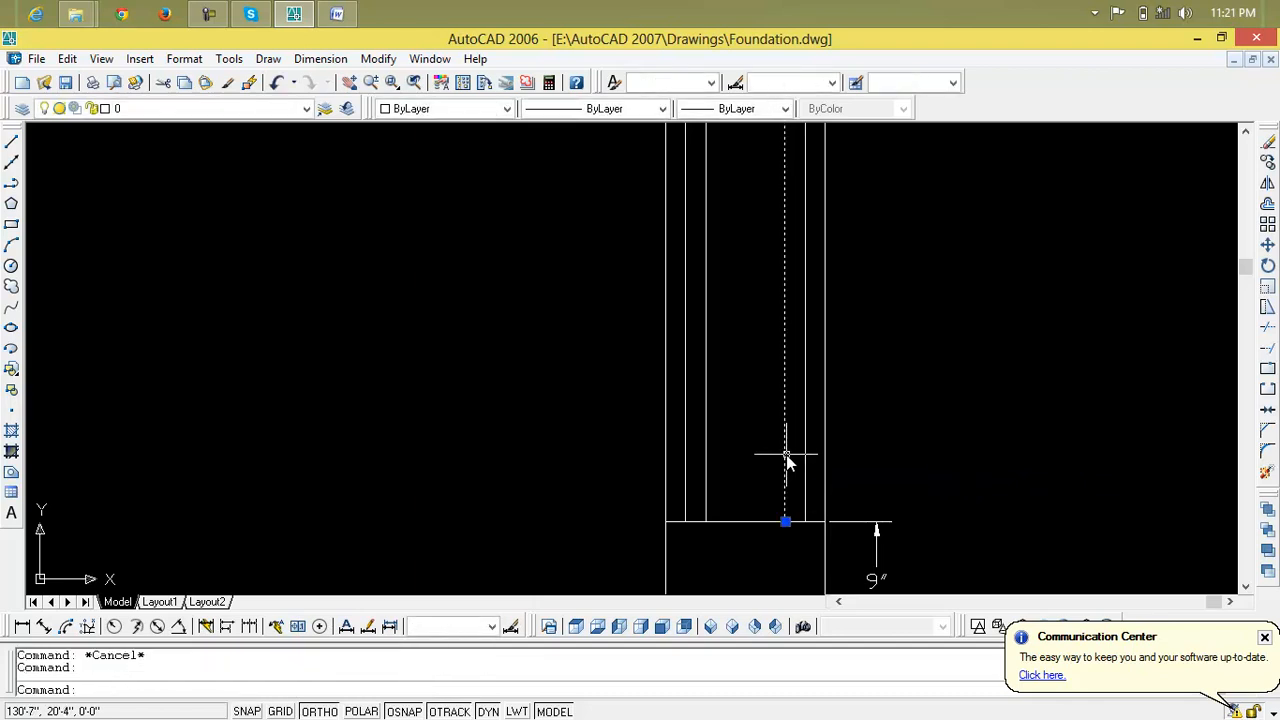
pyautogui.press('Delete')
pyautogui.click(705, 442)
pyautogui.press('Delete')
pyautogui.click(828, 443)
pyautogui.click(823, 443)
pyautogui.press('Delete')
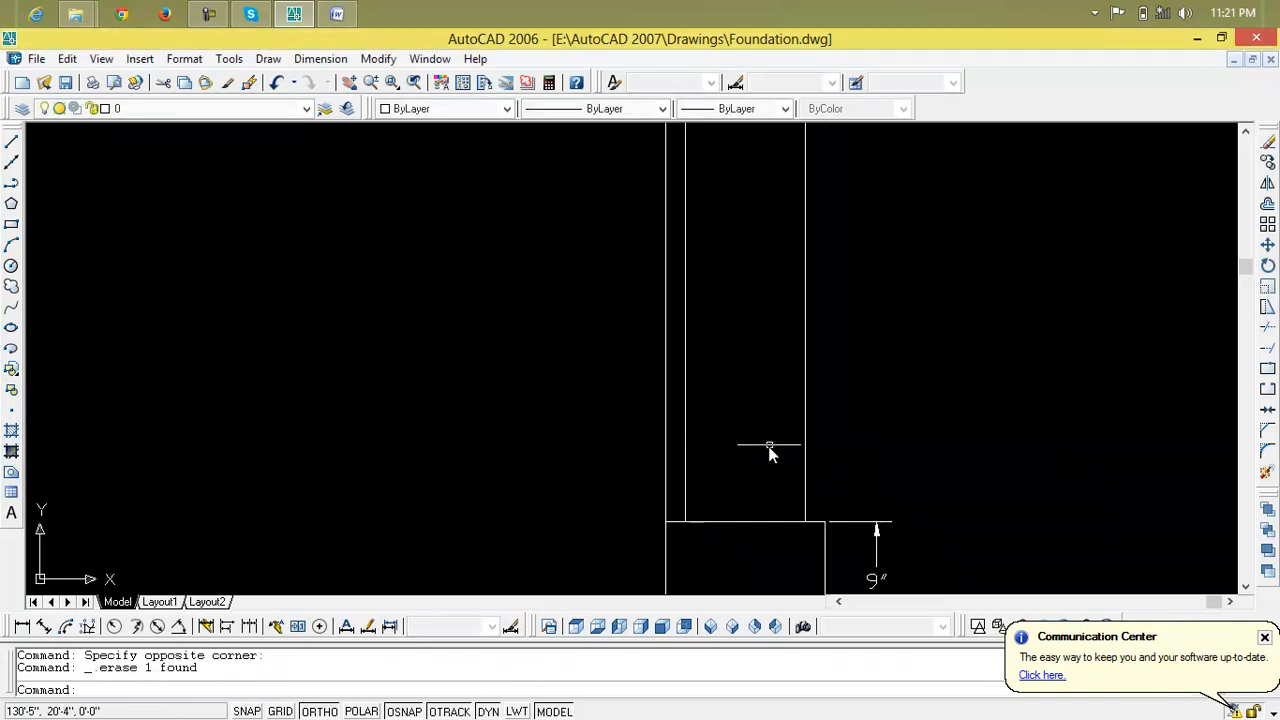
pyautogui.click(666, 447)
pyautogui.press('Delete')
# Join the cap's underside line to the right wall line in a square corner with Chamfer
pyautogui.scroll(-1, 742, 445)
pyautogui.moveTo(753, 449); pyautogui.dragTo(754, 518, button='middle')
pyautogui.scroll(-3, 768, 431)
pyautogui.scroll(10, 722, 320)
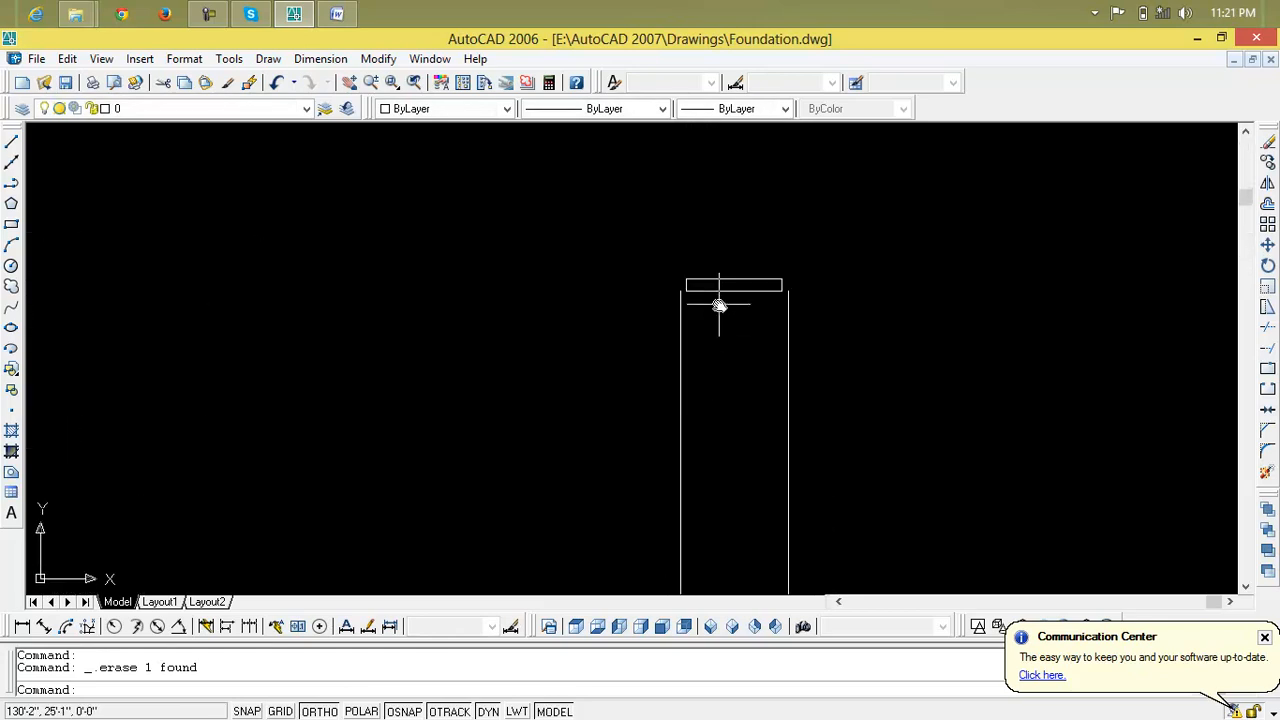
pyautogui.scroll(6, 803, 360)
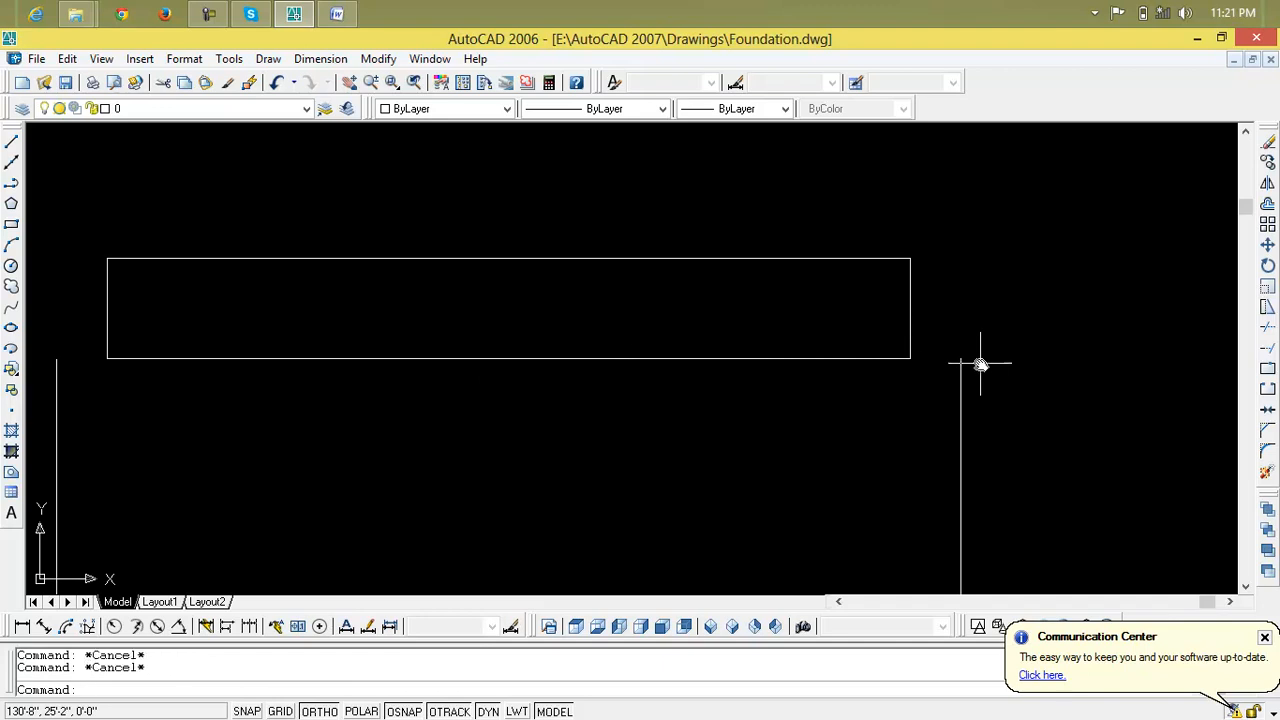
pyautogui.write('cha')
pyautogui.press('Return')
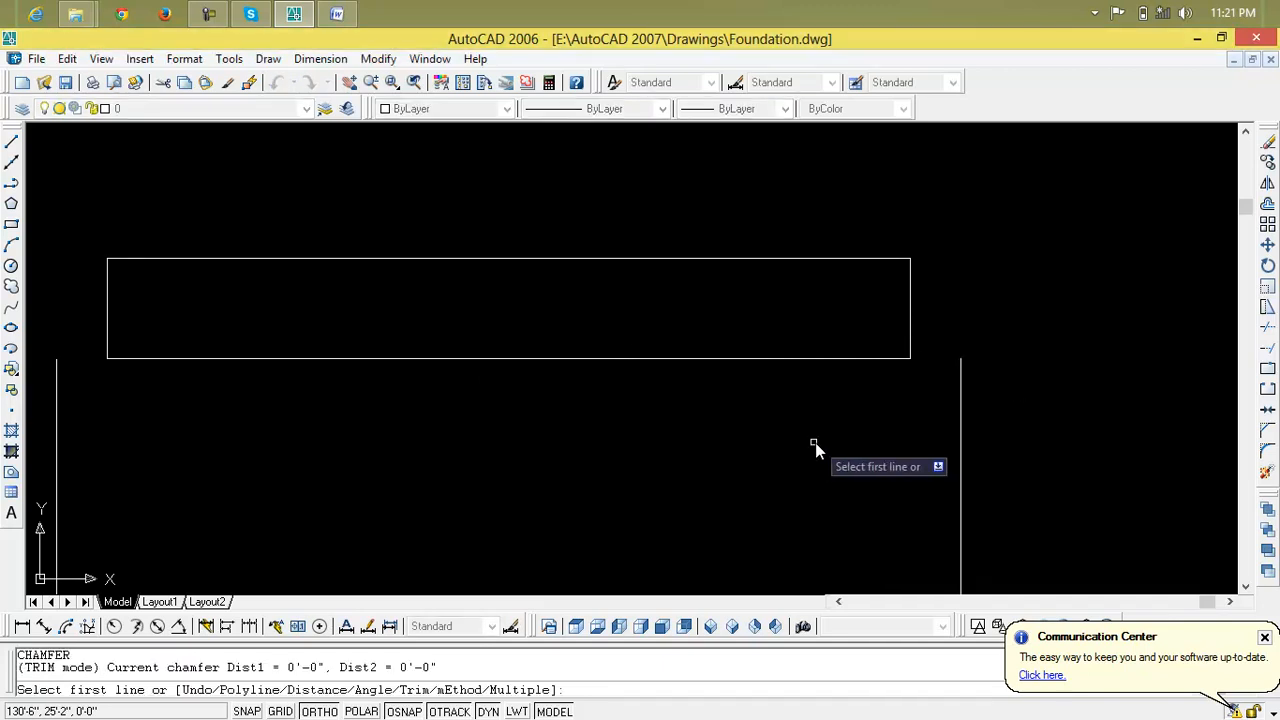
pyautogui.click(858, 357)
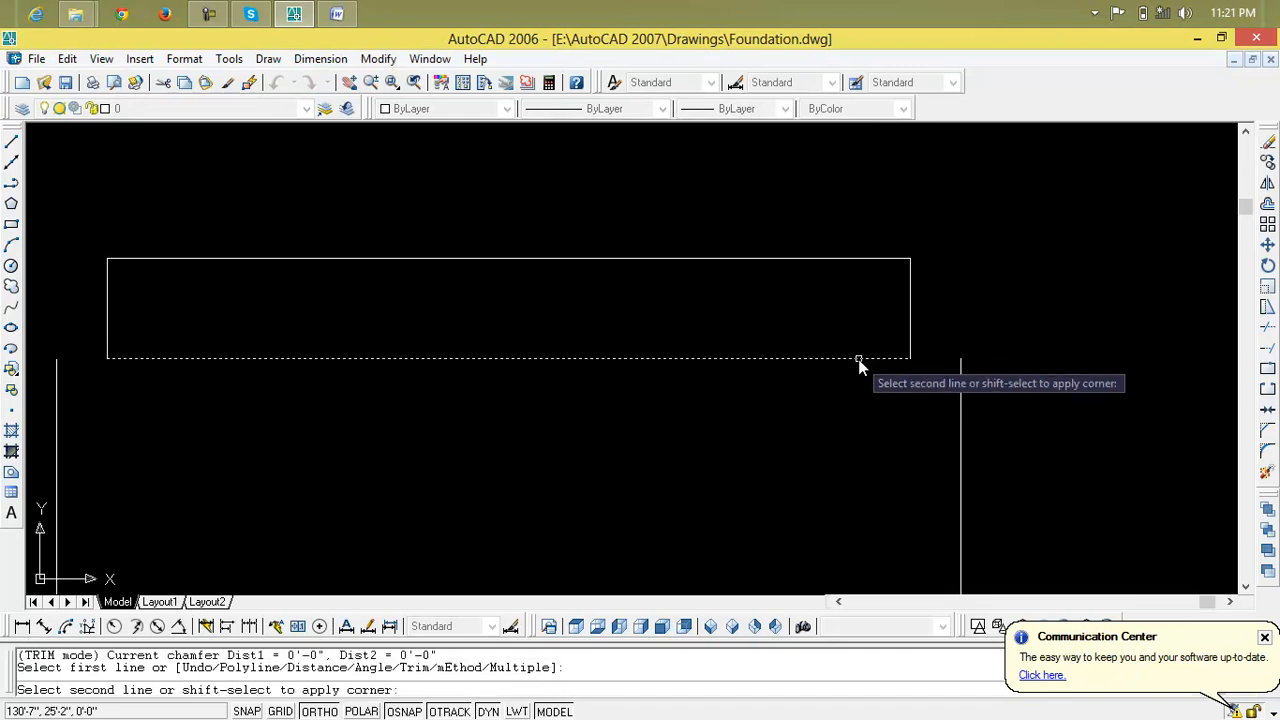
pyautogui.click(958, 400)
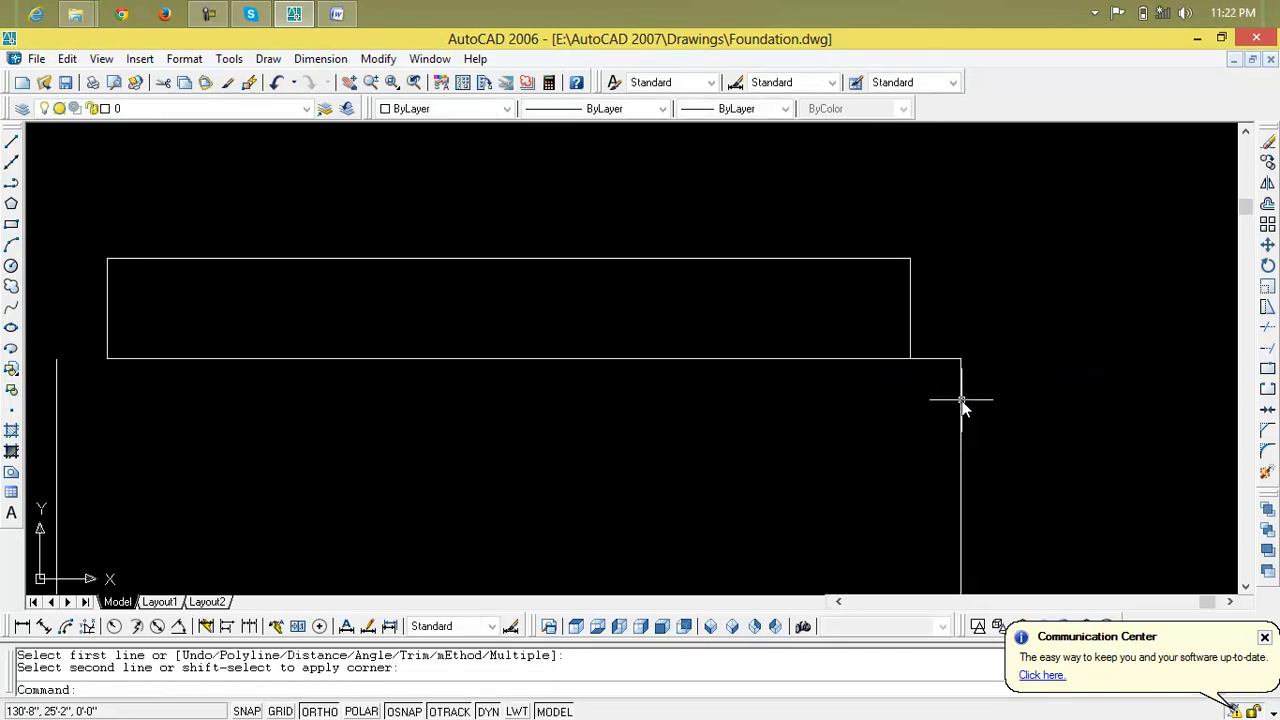
# Join the left wall line to the cap's underside line in a square corner with Chamfer
pyautogui.press('Return')
pyautogui.scroll(-2, 561, 386)
pyautogui.moveTo(561, 386); pyautogui.dragTo(797, 386, button='middle')
pyautogui.press('Return')
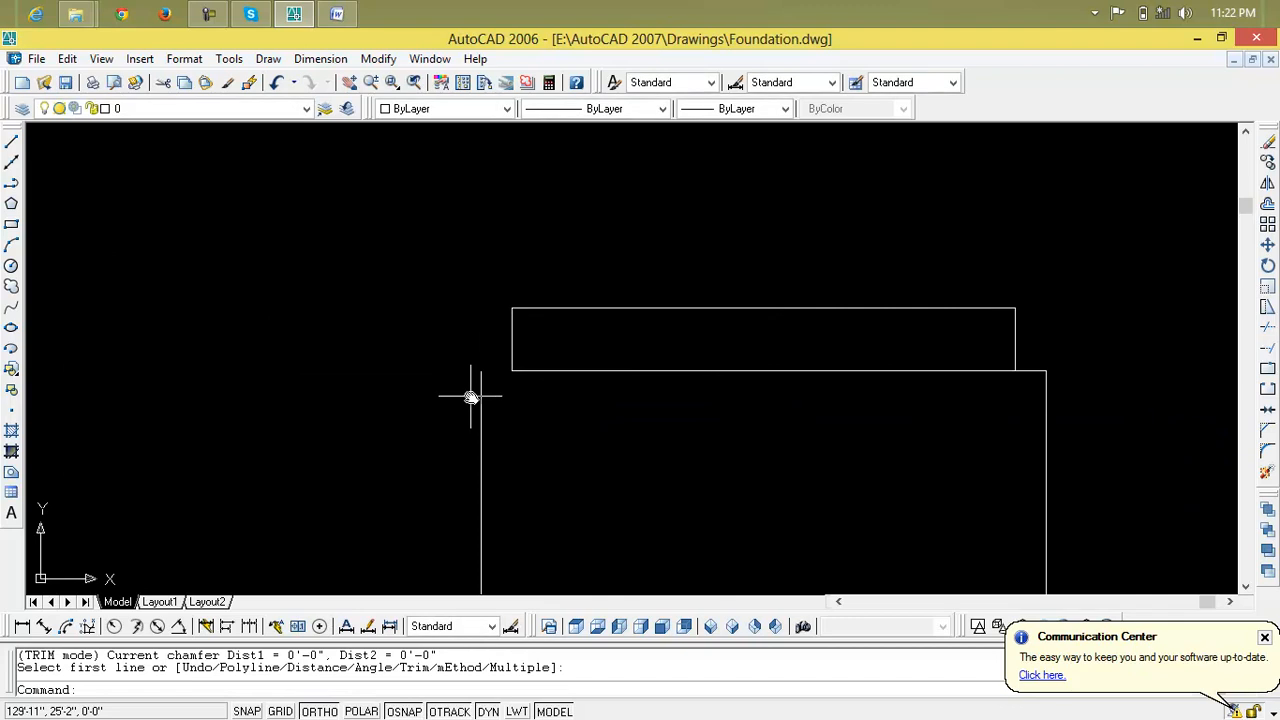
pyautogui.press('Return')
pyautogui.click(481, 394)
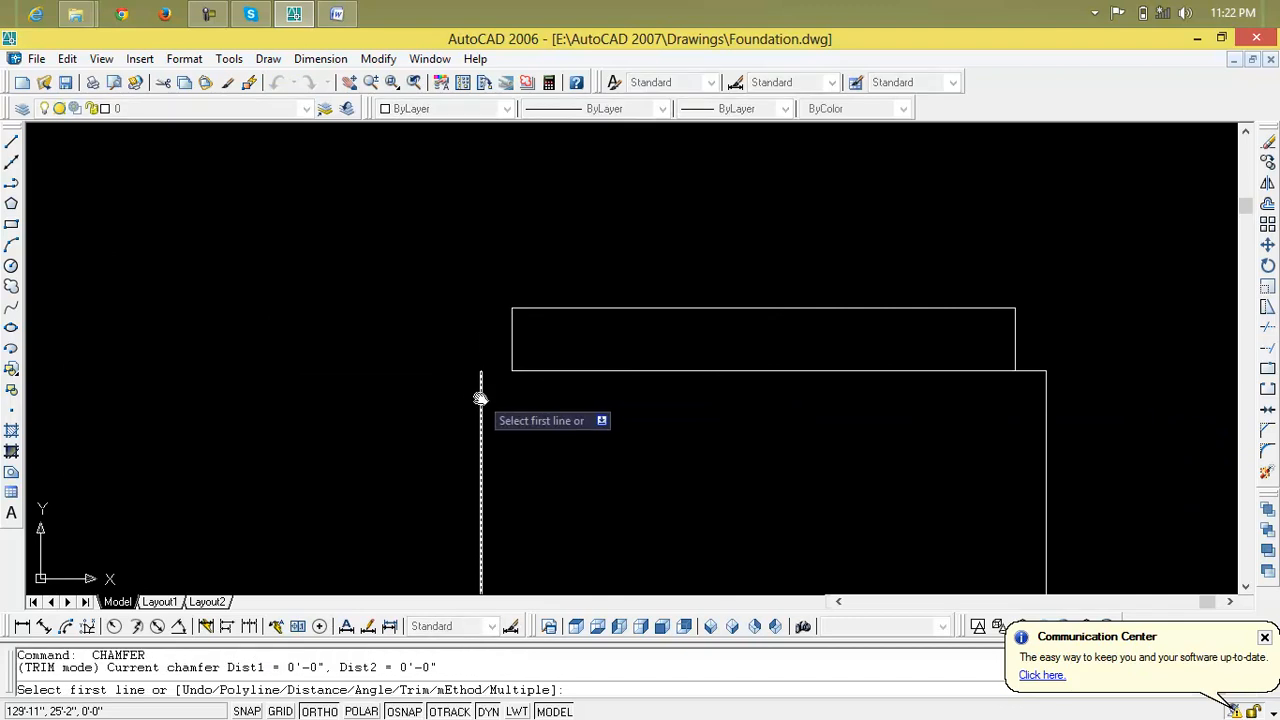
pyautogui.click(535, 372)
pyautogui.click(535, 372)
pyautogui.press('Escape')
pyautogui.press('Escape')
pyautogui.click(512, 348)
pyautogui.click(512, 340)
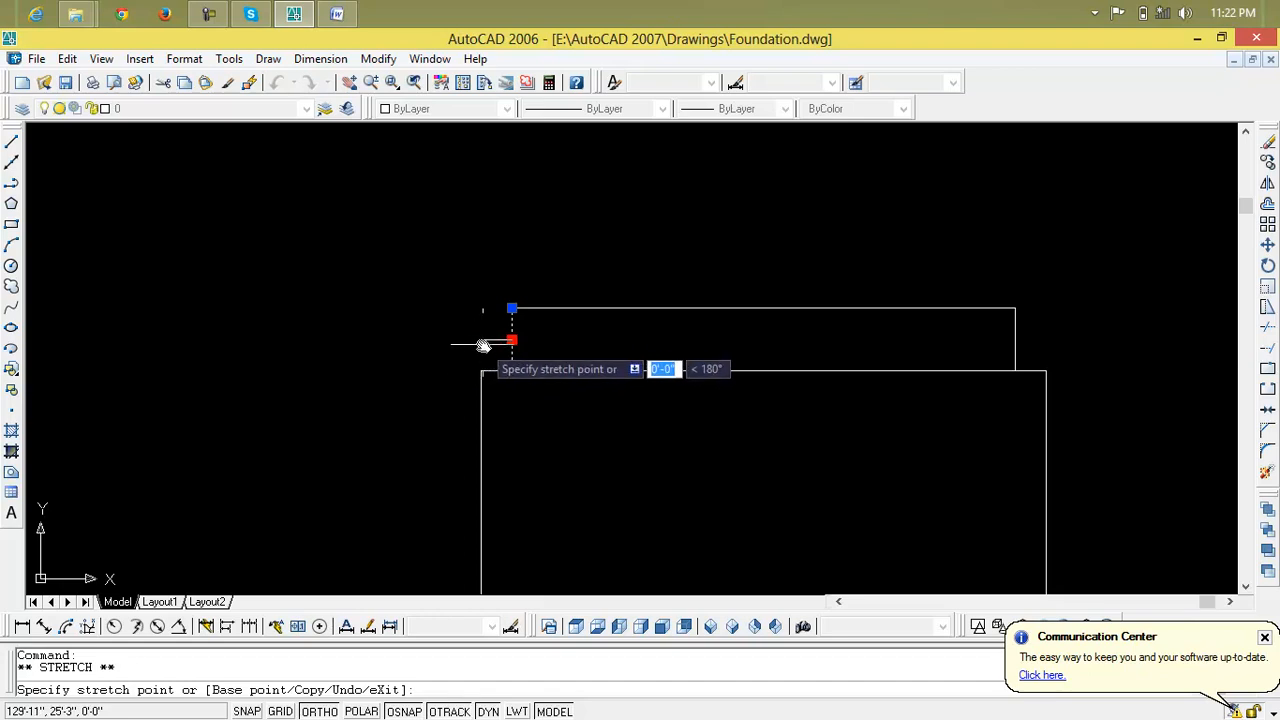
pyautogui.press('Escape')
pyautogui.press('Escape')
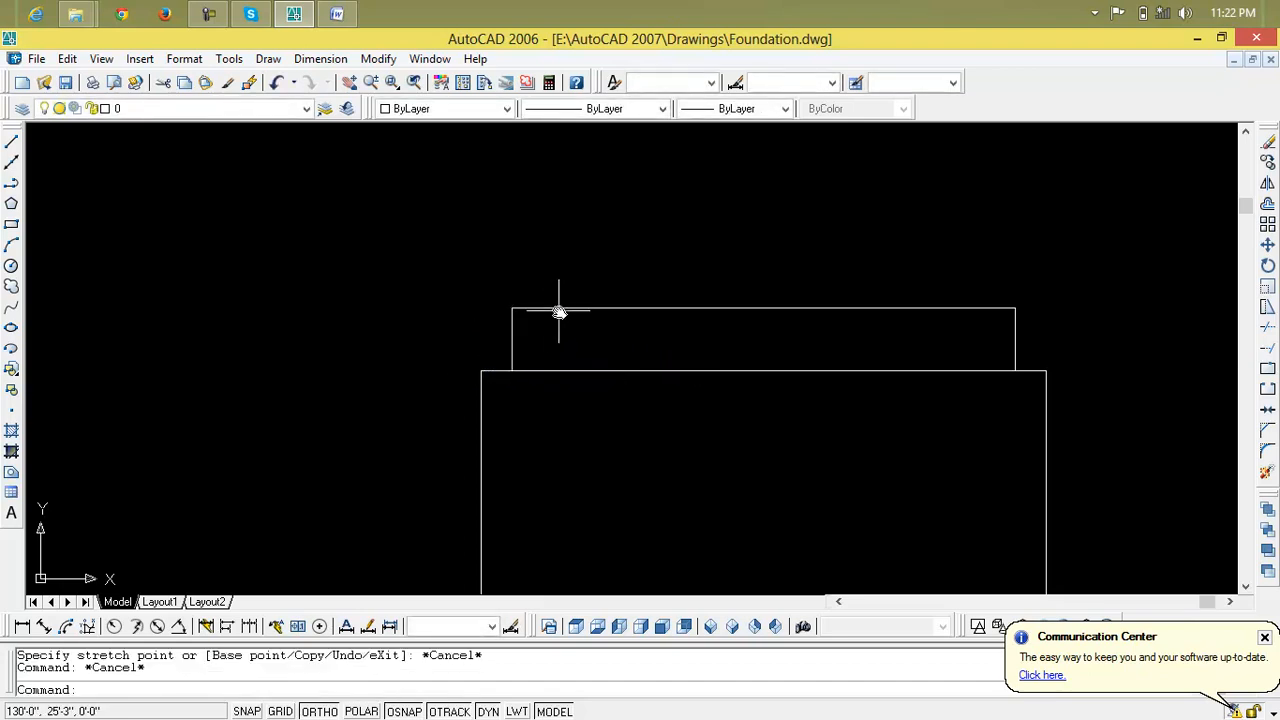
# Delete the wall cap's upper line and its two short side lines
pyautogui.click(559, 312)
pyautogui.hotkey('ctrl', '1')
pyautogui.press('Delete')
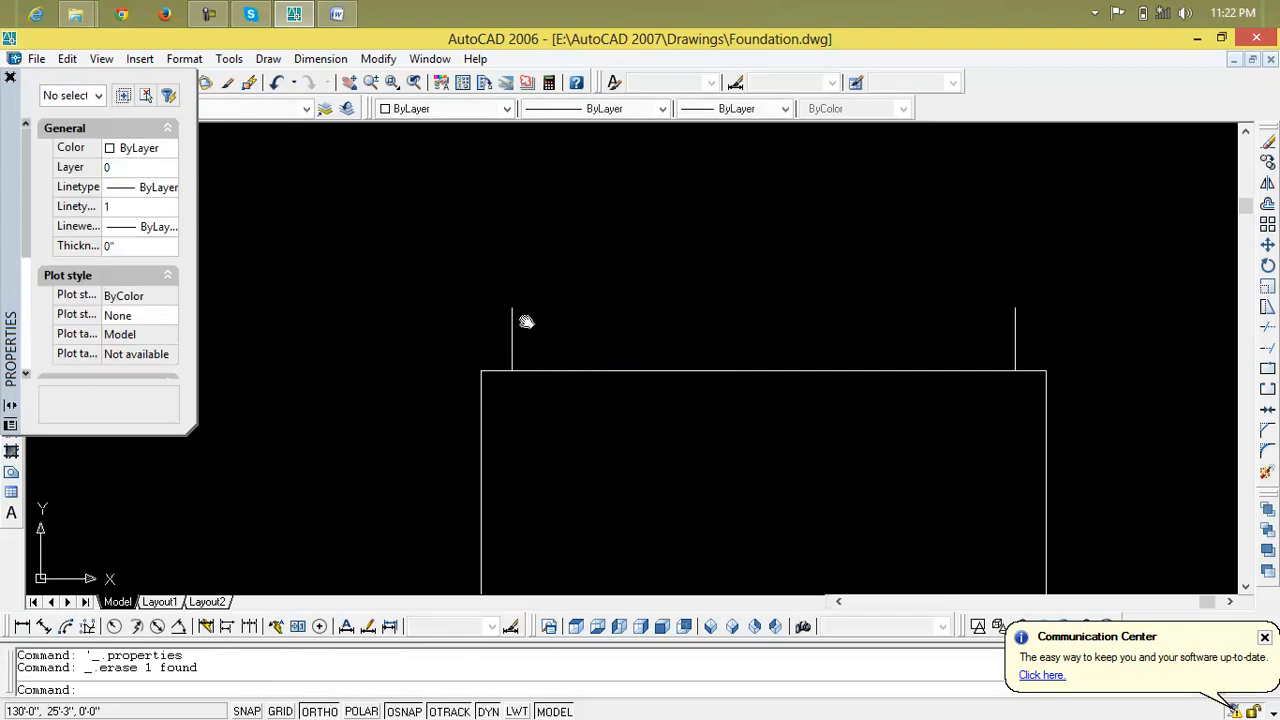
pyautogui.click(513, 334)
pyautogui.press('Delete')
pyautogui.click(1016, 328)
pyautogui.press('Delete')
# Stretch the right end of the wall's top line 1" outward beyond the right wall face
pyautogui.click(1022, 369)
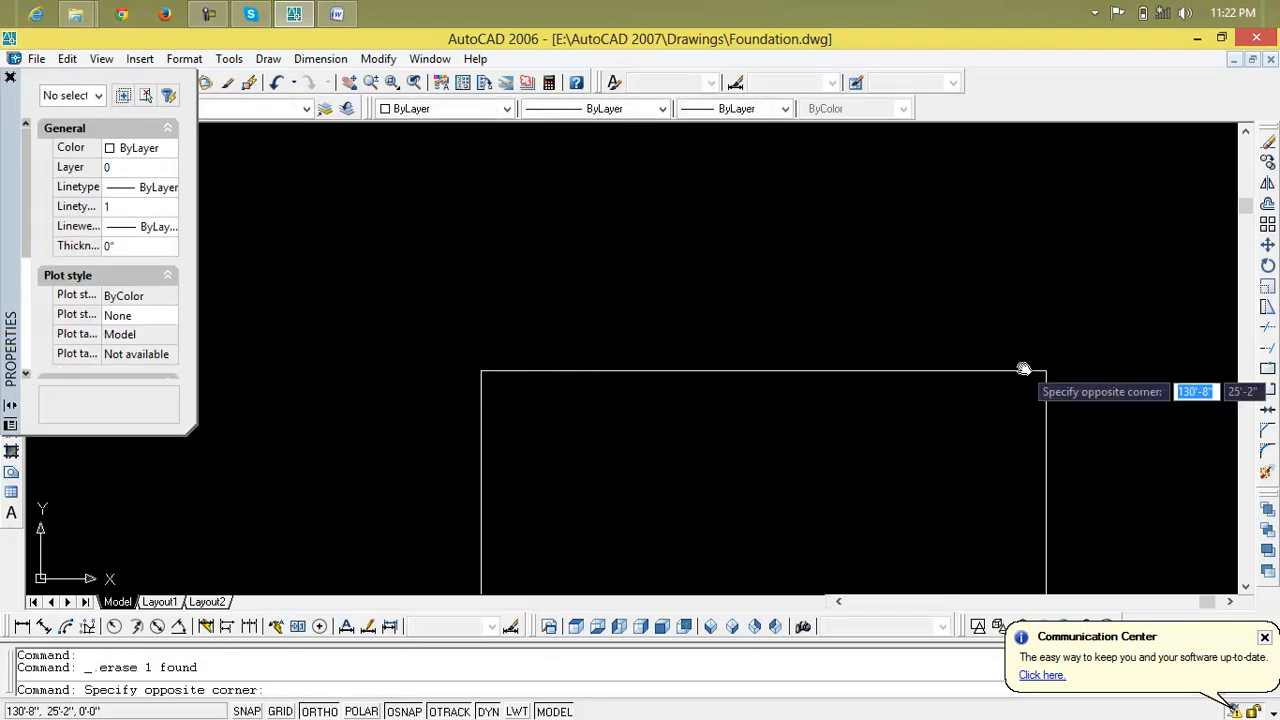
pyautogui.click(1021, 373)
pyautogui.click(1045, 371)
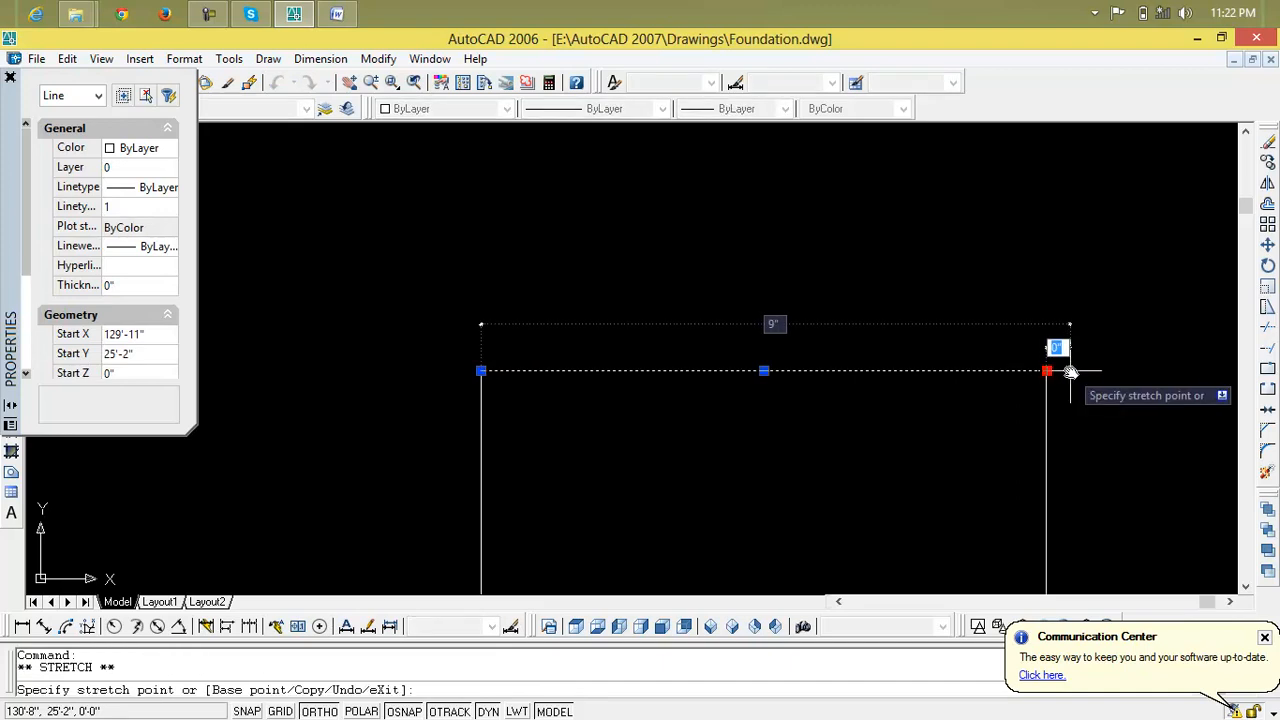
pyautogui.write("1'")
pyautogui.press('Return')
pyautogui.press('Escape')
pyautogui.press('Escape')
pyautogui.write('l')
pyautogui.press('Return')
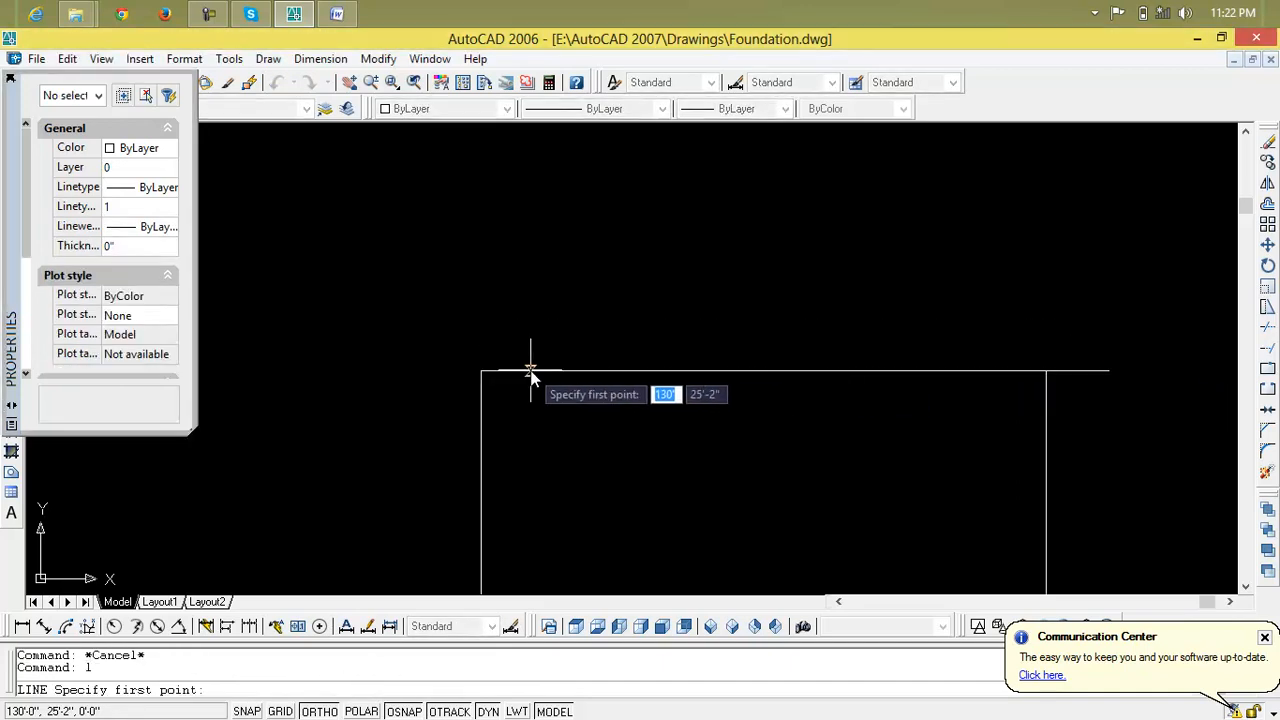
pyautogui.press('Escape')
pyautogui.press('Escape')
# Stretch the left end of the wall's top line 1" outward beyond the left wall face and close the object properties
pyautogui.click(488, 371)
pyautogui.click(481, 371)
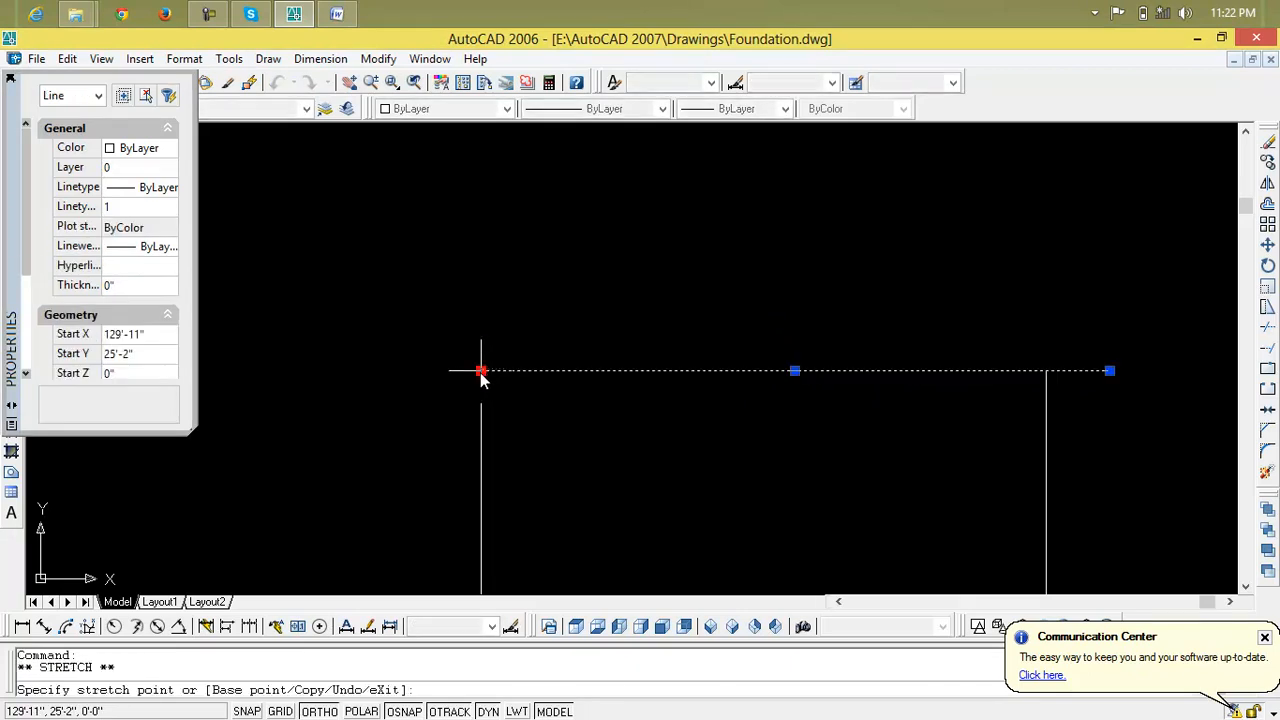
pyautogui.write('1')
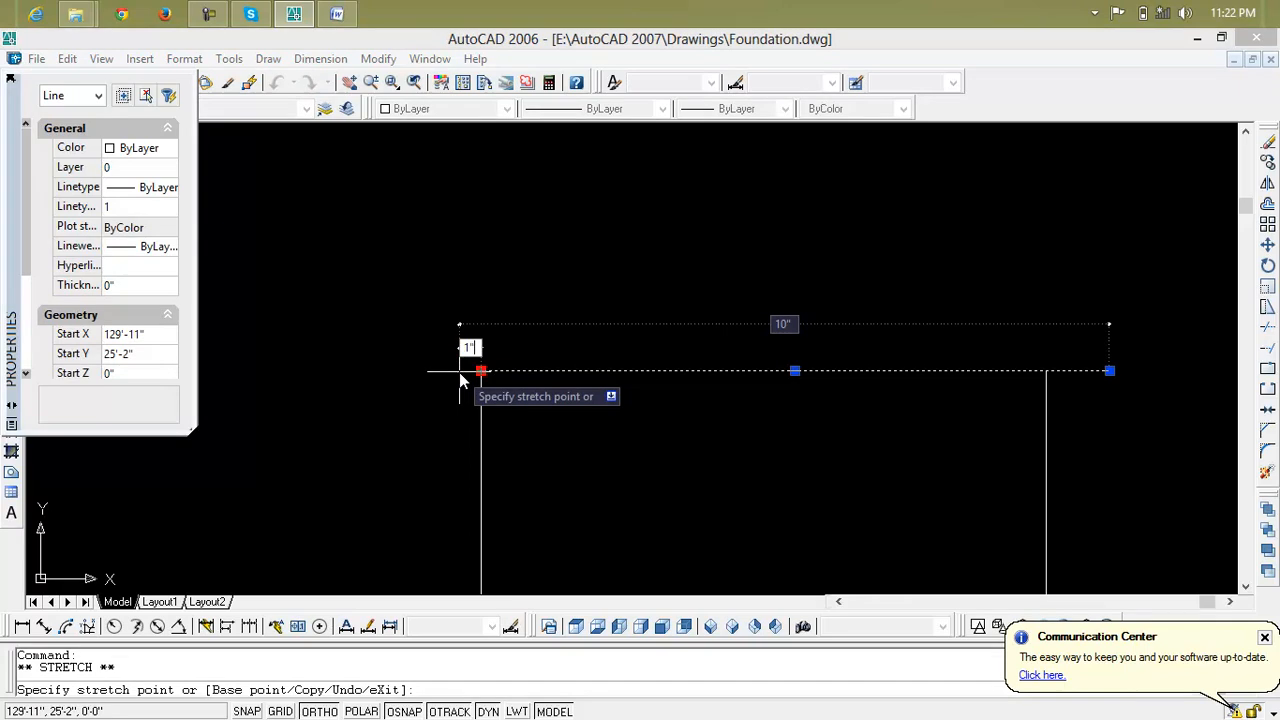
pyautogui.press('Return')
pyautogui.press('Escape')
pyautogui.press('Escape')
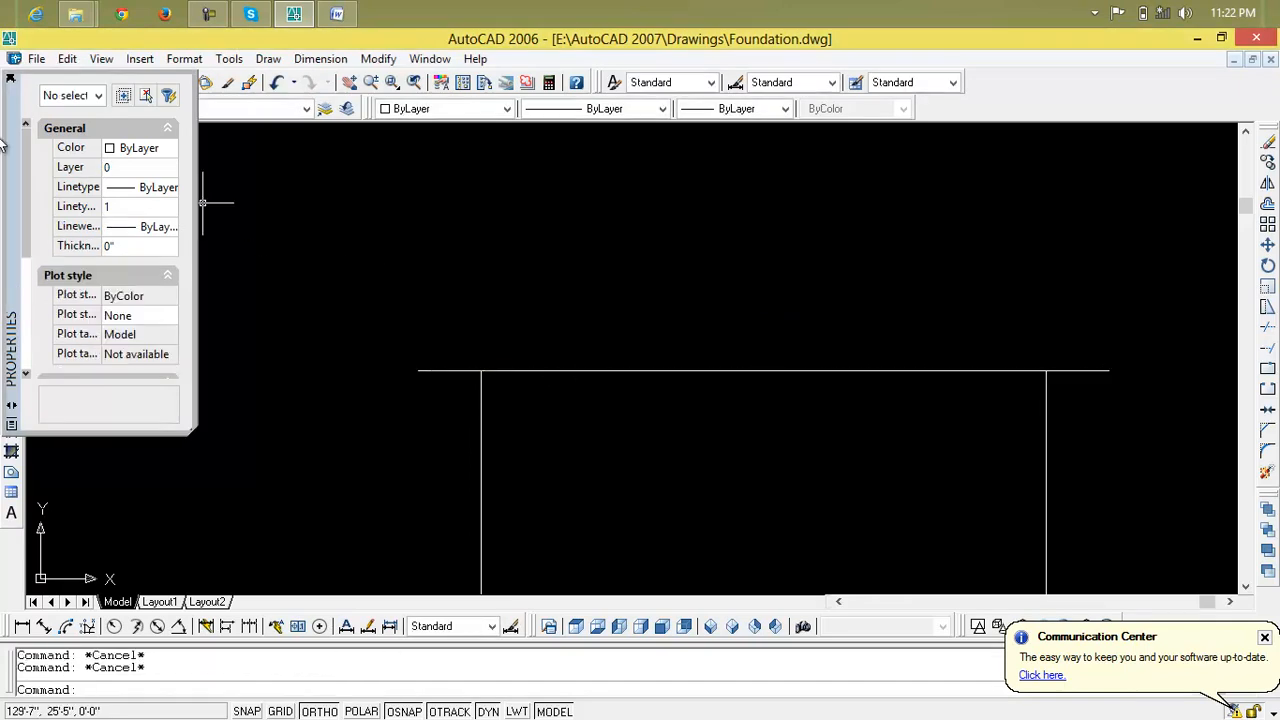
pyautogui.click(10, 79)
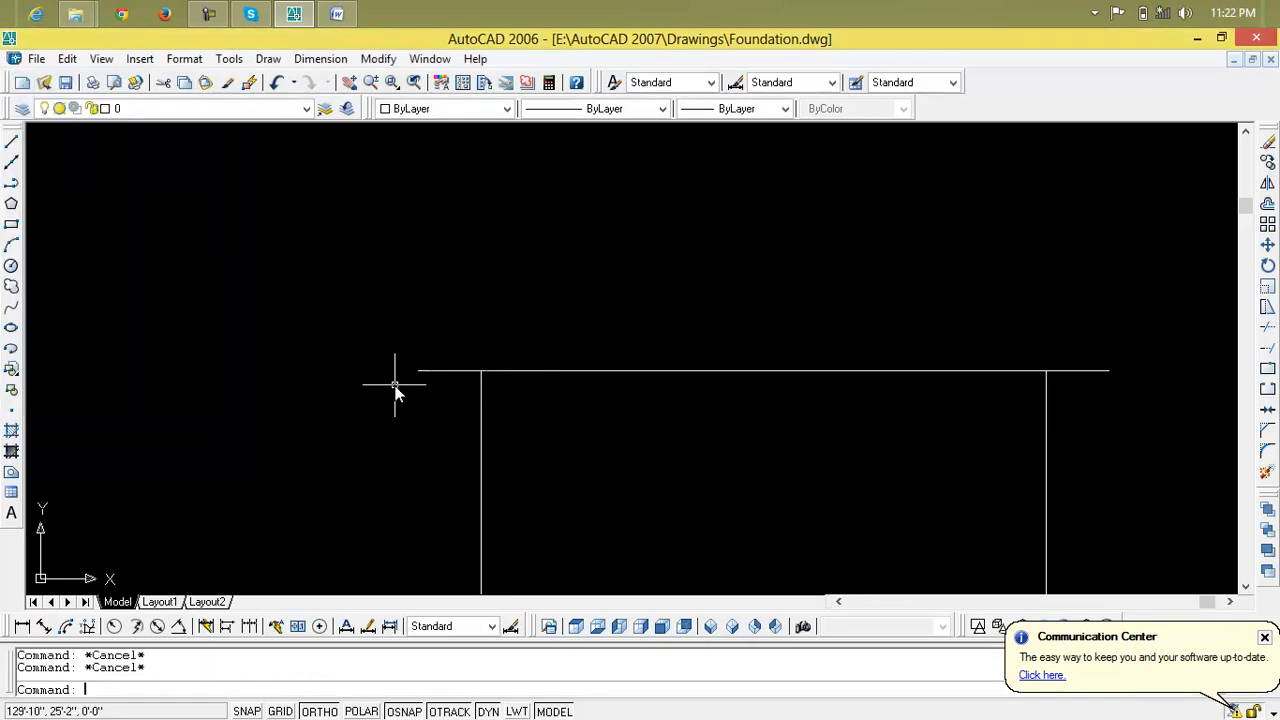
# Offset the wall's extended top line 1" upward to form the cap's upper edge
pyautogui.write('o')
pyautogui.press('Return')
pyautogui.write('1')
pyautogui.press('Return')
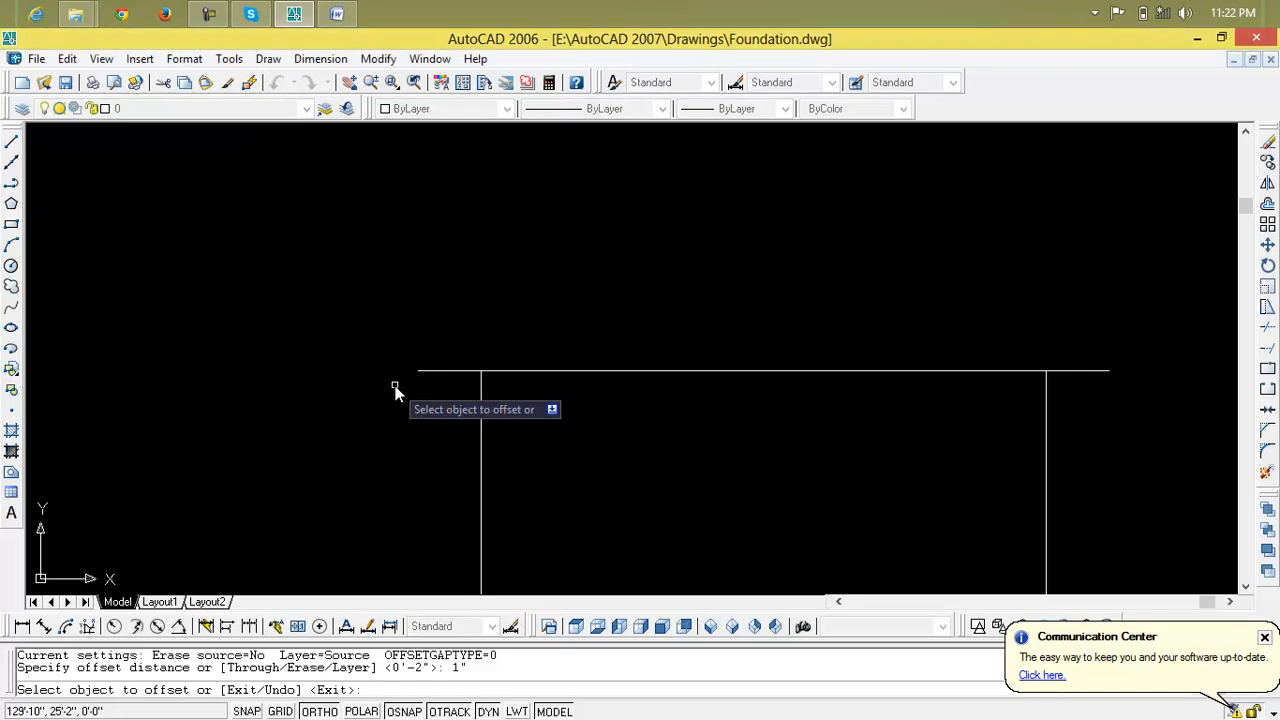
pyautogui.click(547, 371)
pyautogui.click(549, 327)
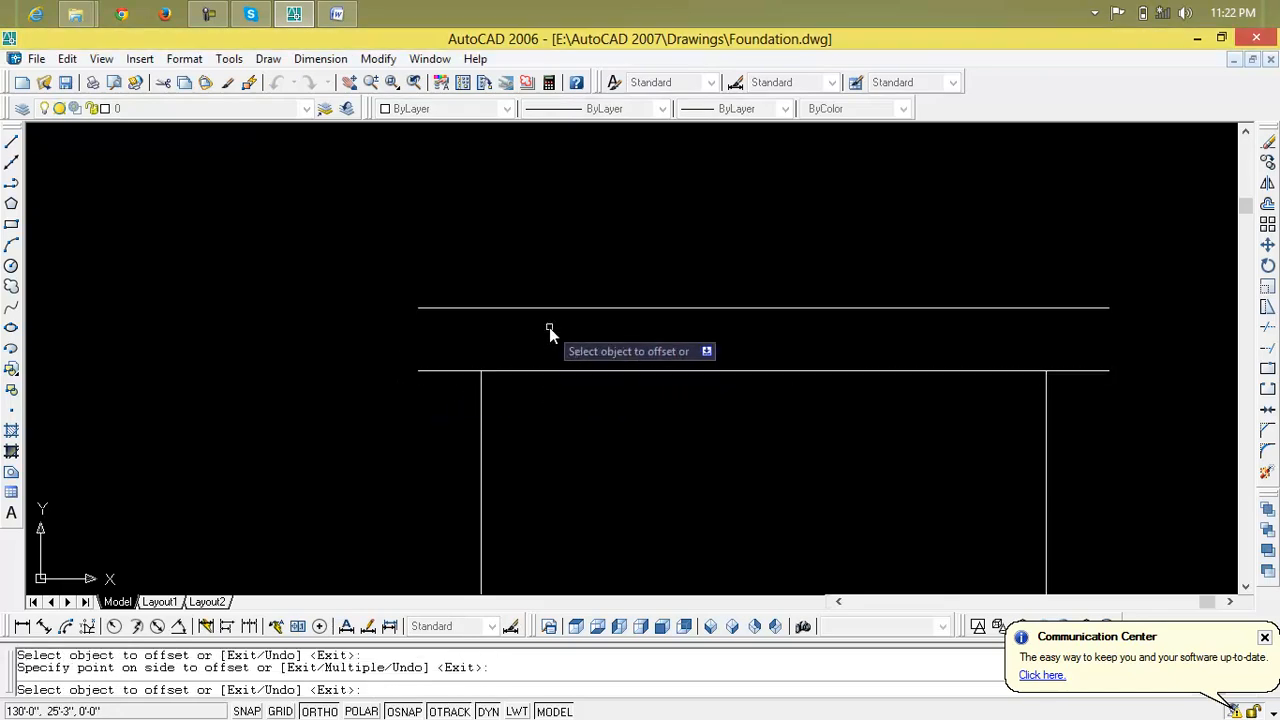
pyautogui.press('Escape')
pyautogui.press('Escape')
pyautogui.press('Escape')
# Draw vertical lines closing the left and right ends of the wall cap
pyautogui.write('l')
pyautogui.press('Return')
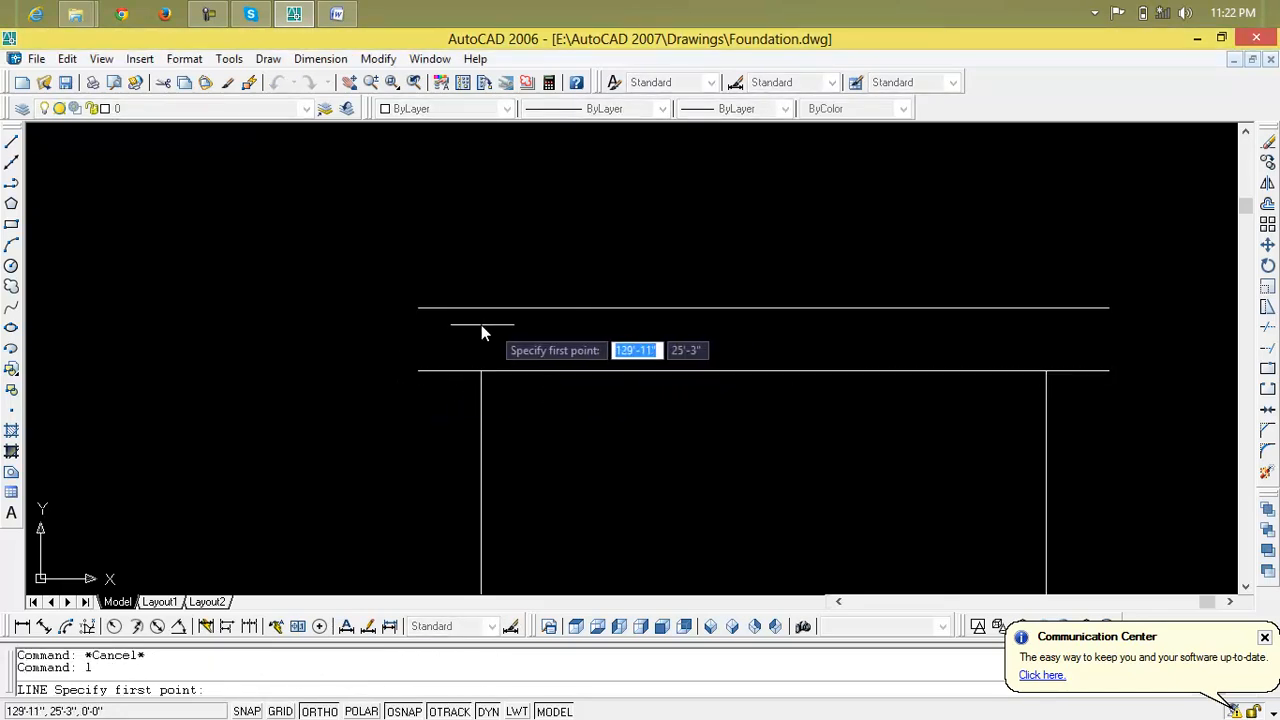
pyautogui.click(418, 370)
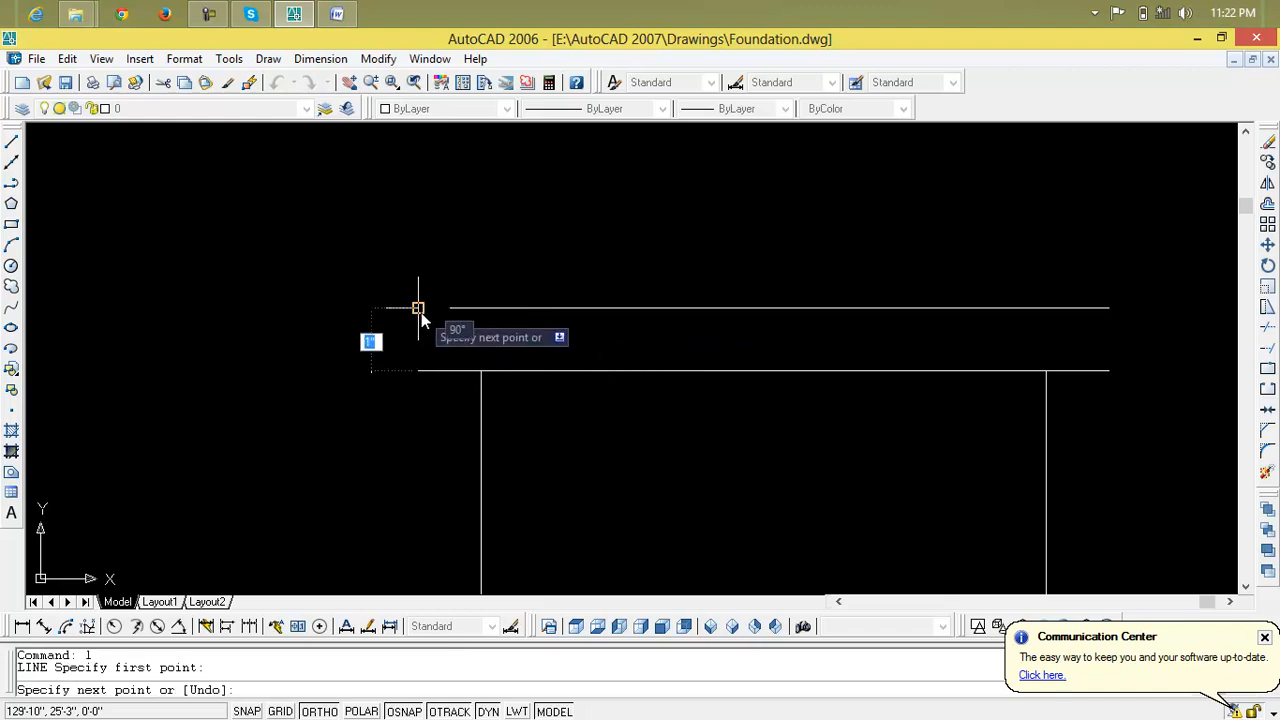
pyautogui.click(421, 310)
pyautogui.press('Return')
pyautogui.press('Return')
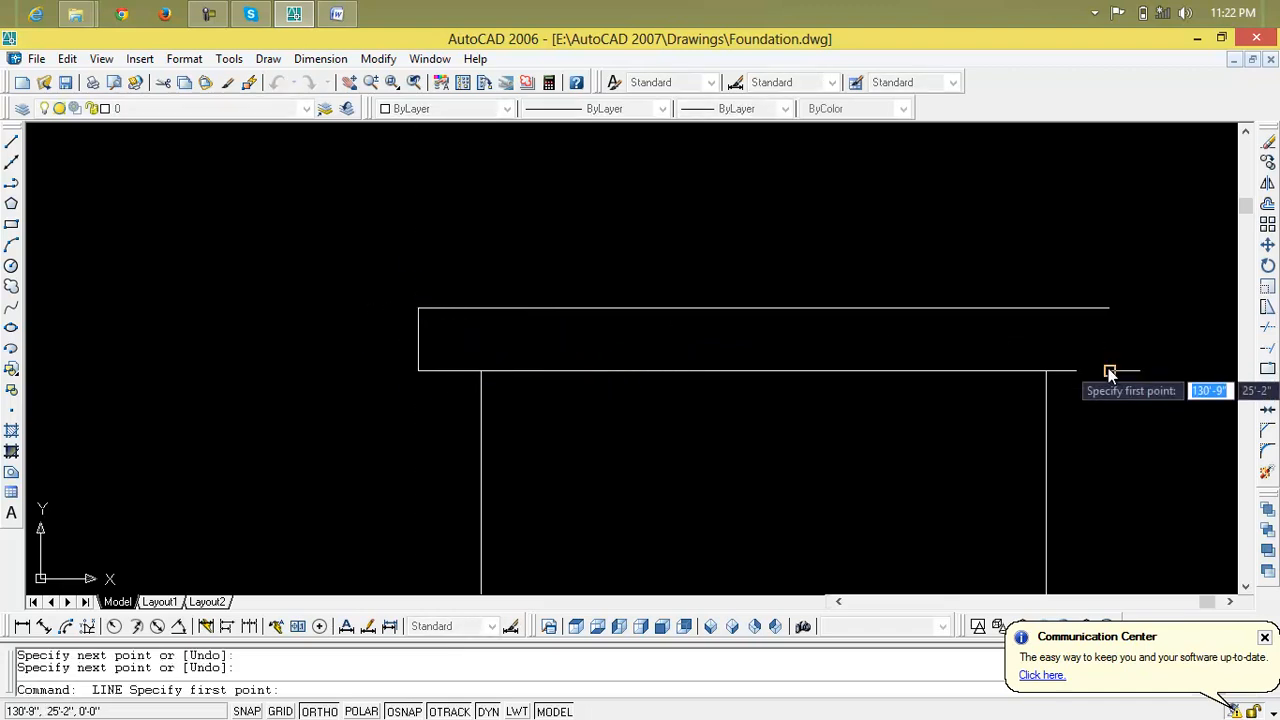
pyautogui.click(1108, 370)
pyautogui.click(1109, 309)
pyautogui.press('Return')
# Add an aligned dimension for the wall's width at its foot, placing it across the wall above the upper course
pyautogui.scroll(-5, 1057, 509)
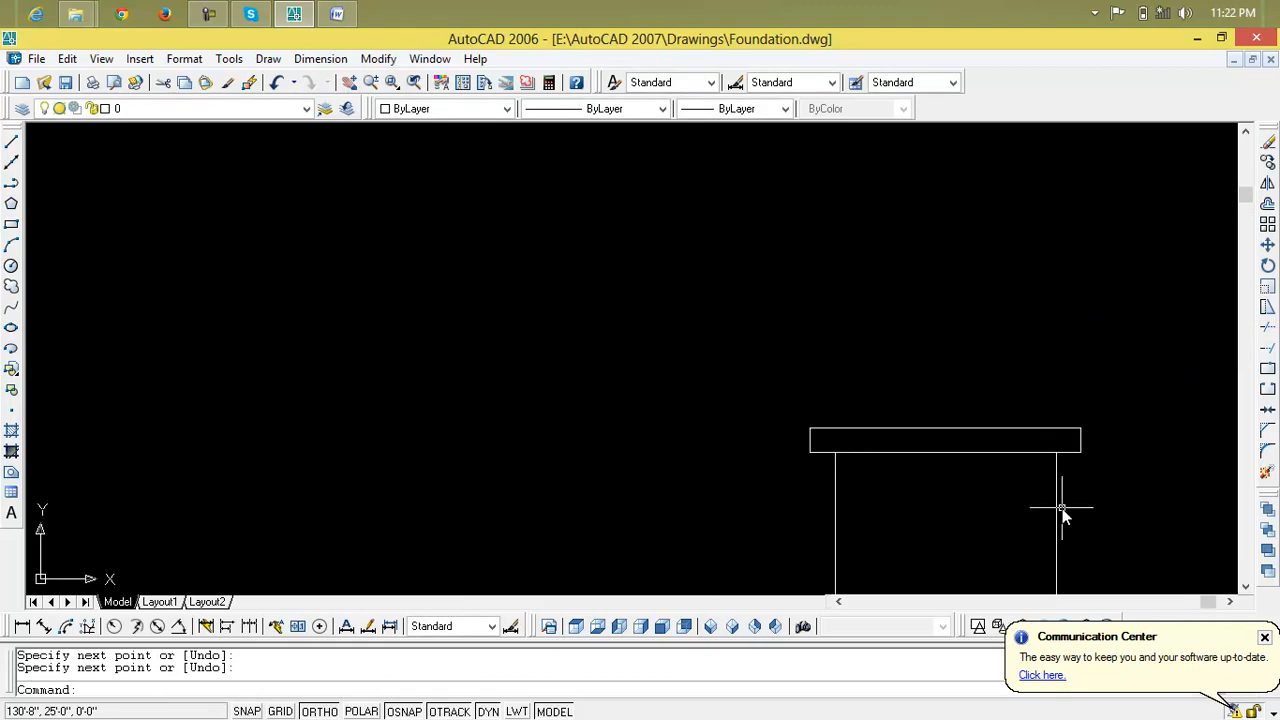
pyautogui.scroll(-4, 936, 423)
pyautogui.moveTo(949, 443); pyautogui.dragTo(861, 329, button='middle')
pyautogui.scroll(10, 870, 359)
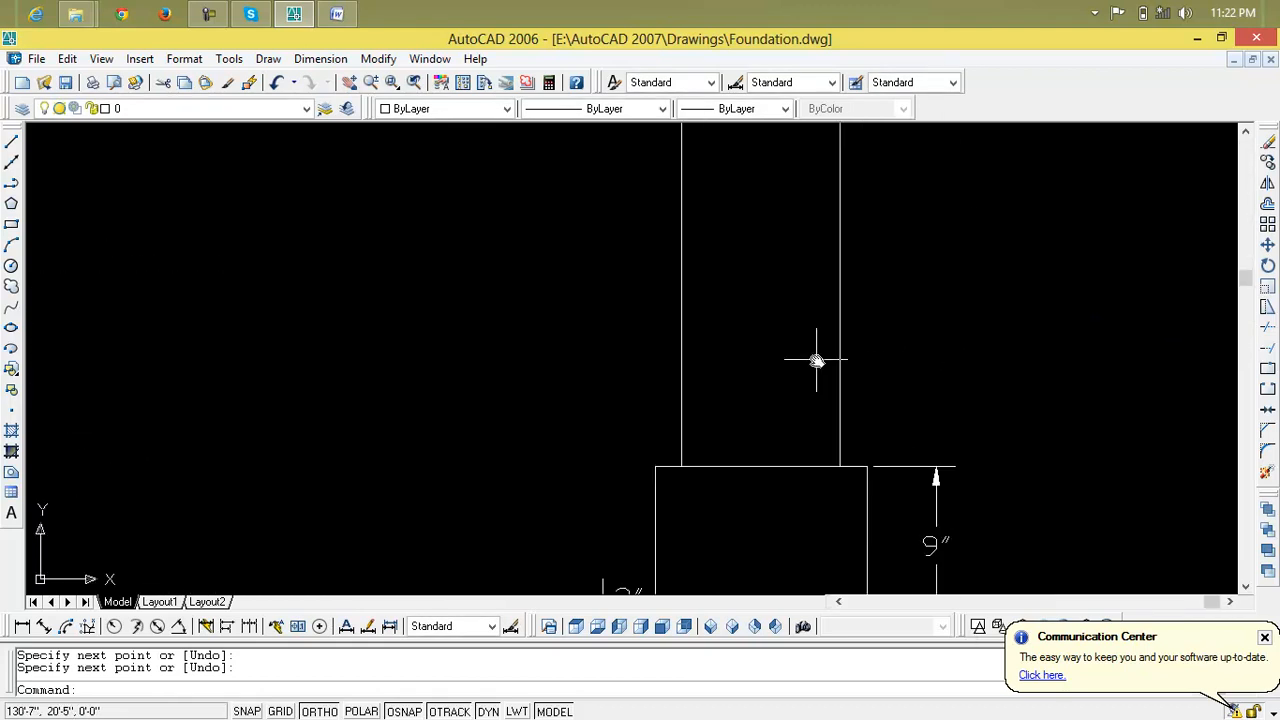
pyautogui.press('Escape')
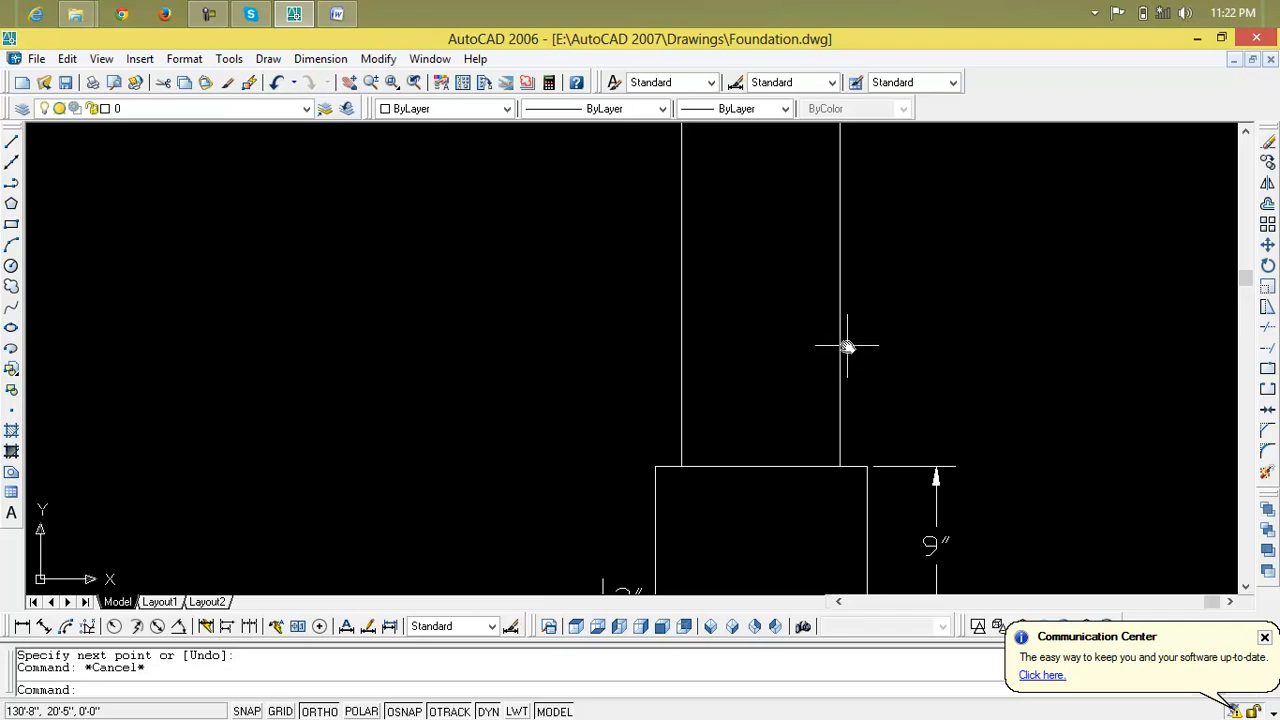
pyautogui.press('Escape')
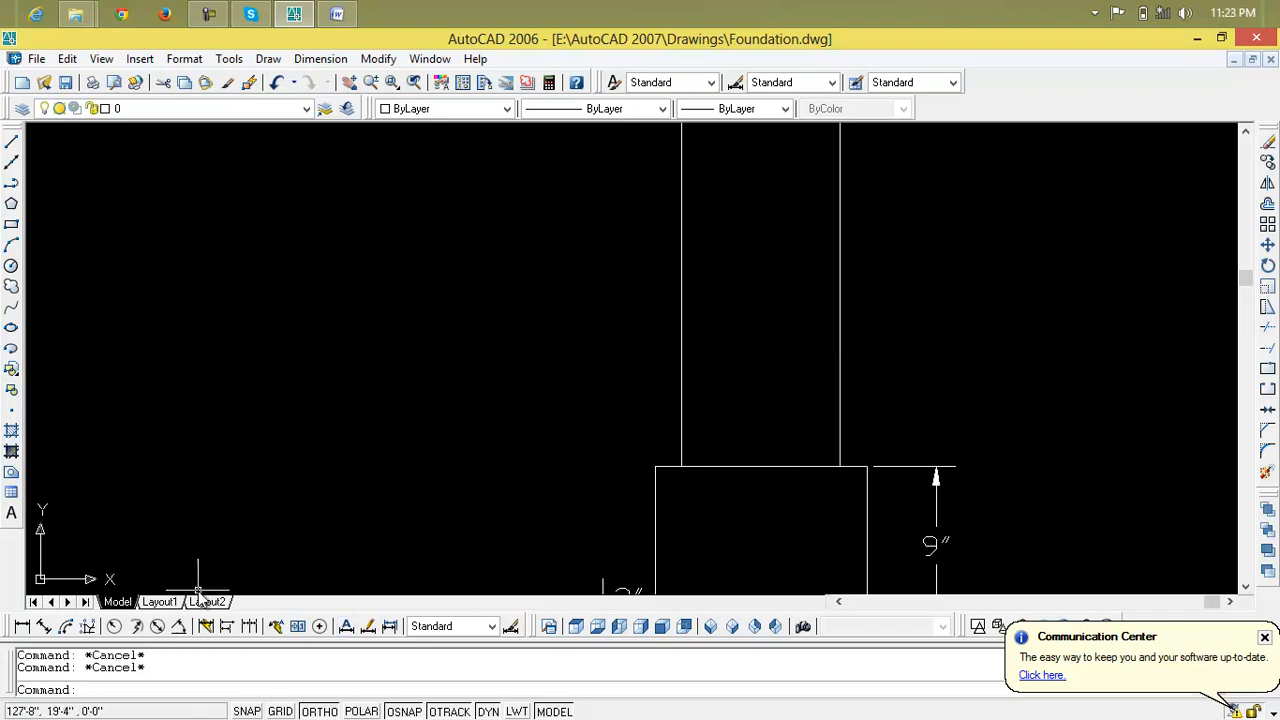
pyautogui.click(45, 627)
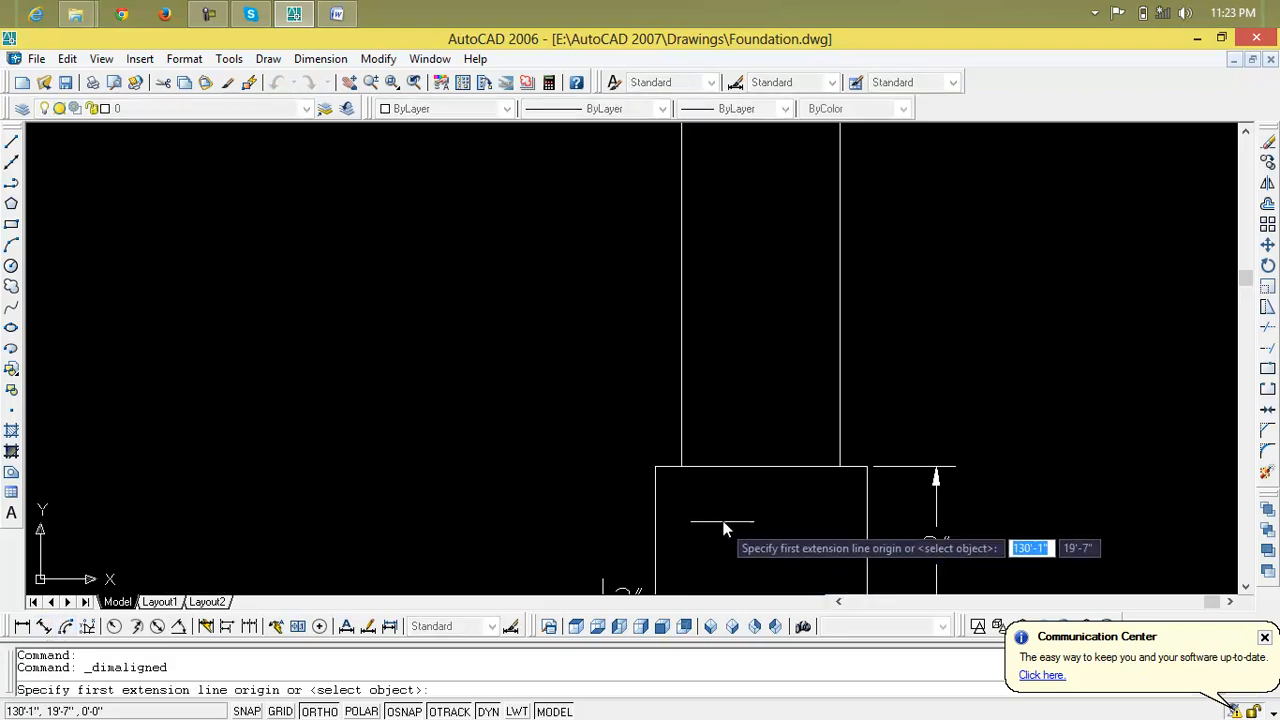
pyautogui.click(676, 466)
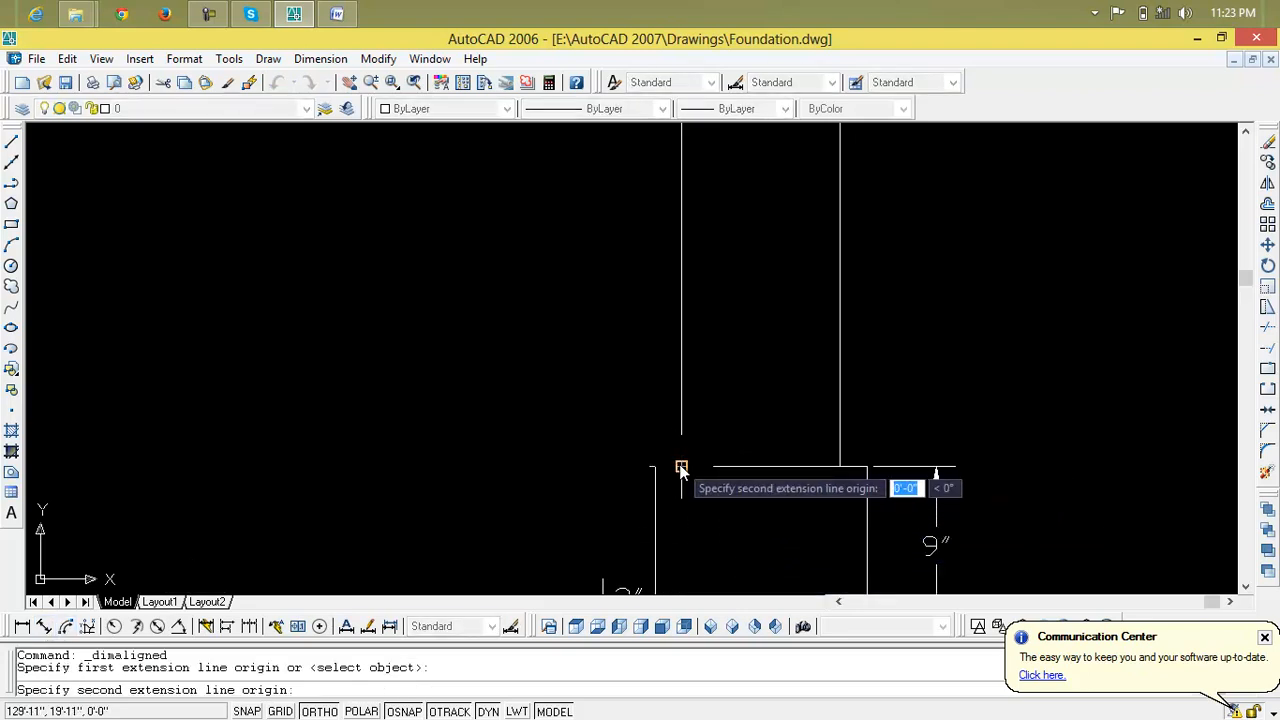
pyautogui.click(840, 466)
pyautogui.click(843, 371)
pyautogui.scroll(-3, 845, 375)
pyautogui.scroll(-4, 855, 560)
pyautogui.moveTo(851, 560)
pyautogui.mouseDown(button='middle')
pyautogui.moveTo(680, 491)
pyautogui.moveTo(689, 374)
pyautogui.mouseUp(button='middle')
pyautogui.scroll(4, 675, 395)
pyautogui.scroll(2, 668, 532)
pyautogui.scroll(2, 689, 374)
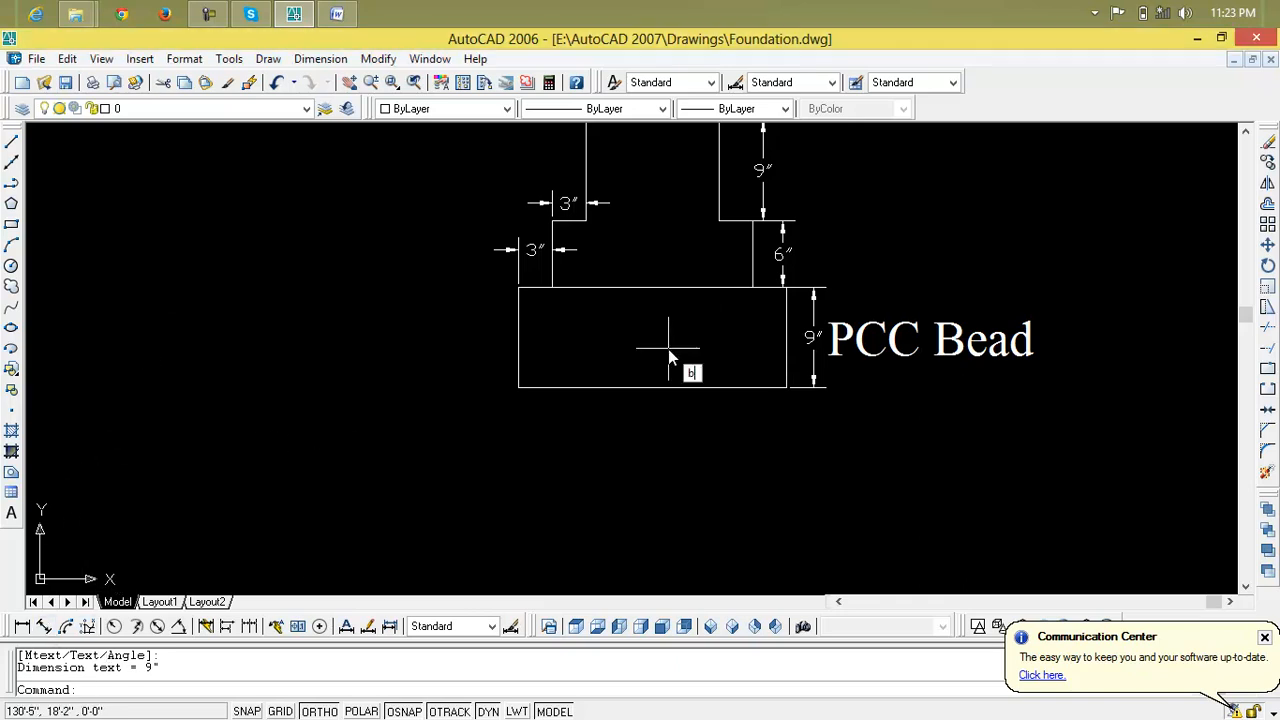
pyautogui.write('b')
pyautogui.press('Return')
pyautogui.click(797, 158)
# Create a closed polyline boundary from a point inside the bottom 9" PCC base rectangle
pyautogui.write('bo')
pyautogui.press('Return')
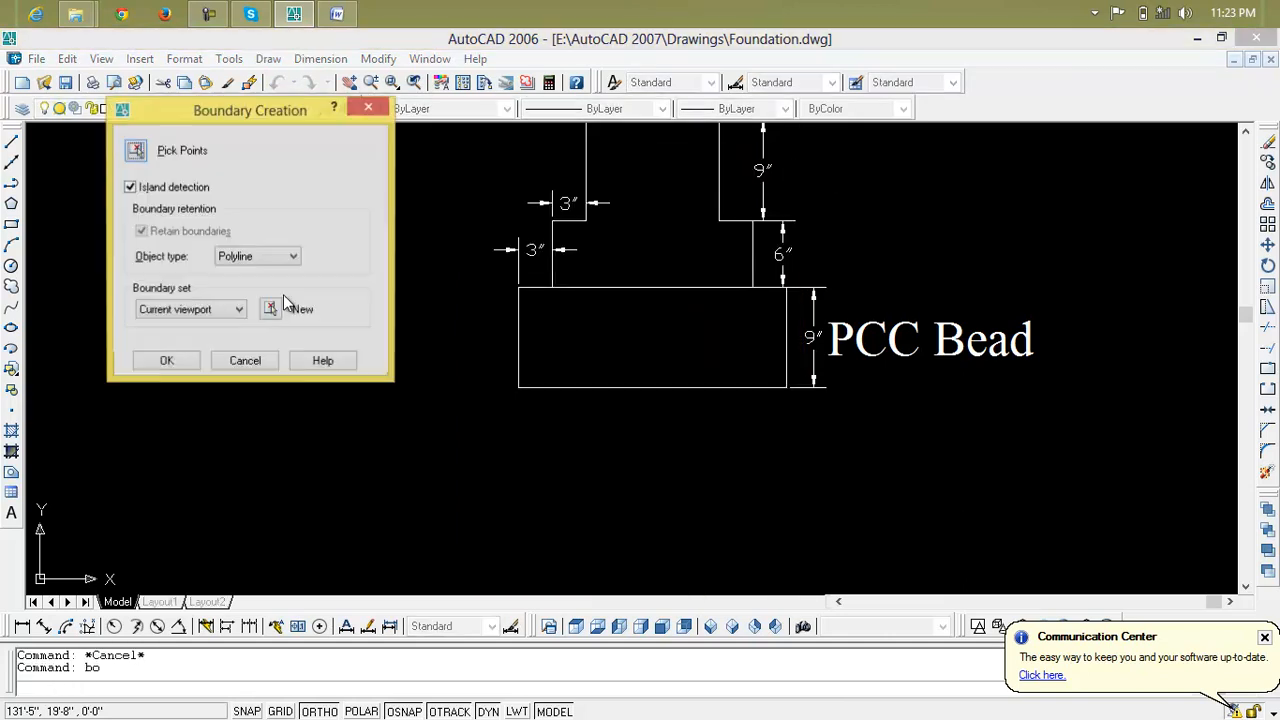
pyautogui.click(144, 158)
pyautogui.click(675, 348)
pyautogui.press('Return')
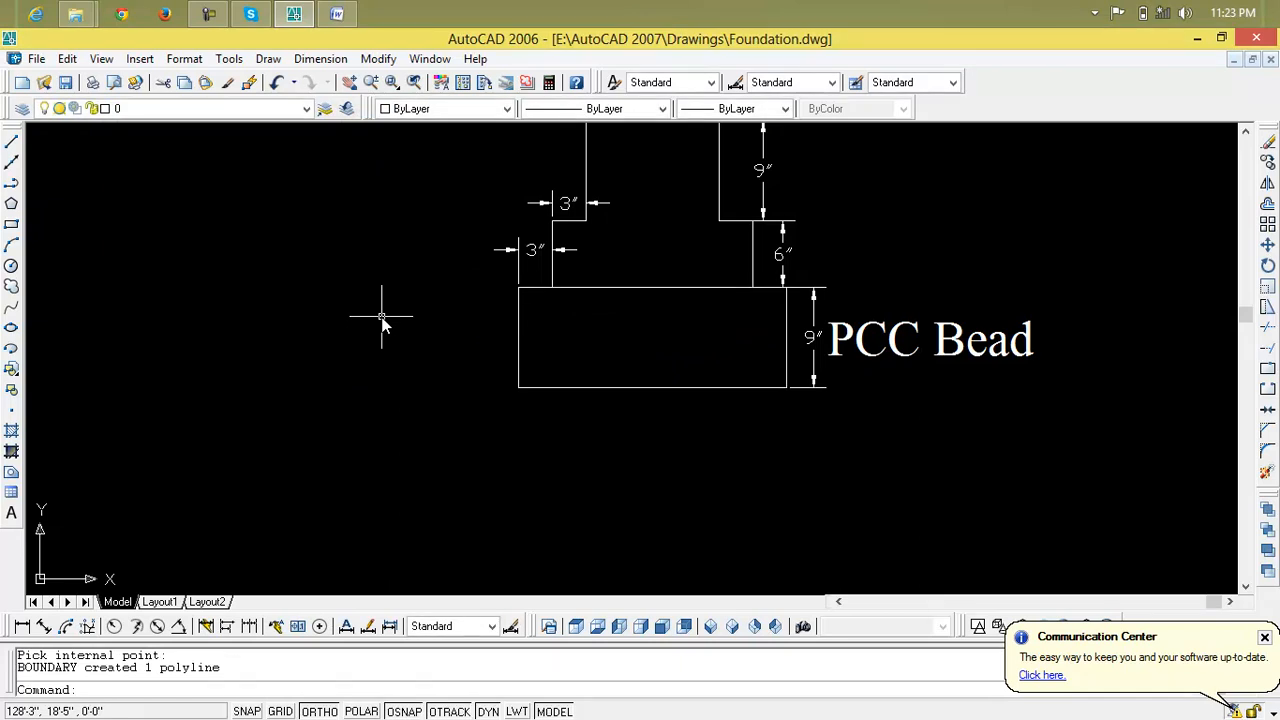
# Examine the base hatching in the existing Section of Fundation drawing and return to the new section's PCC base
pyautogui.scroll(-5, 382, 317)
pyautogui.moveTo(386, 343); pyautogui.dragTo(1271, 371, button='middle')
pyautogui.scroll(-5, 551, 362)
pyautogui.moveTo(552, 362); pyautogui.dragTo(684, 200, button='middle')
pyautogui.scroll(5, 310, 453)
pyautogui.scroll(-5, 396, 447)
pyautogui.moveTo(396, 449); pyautogui.dragTo(868, 442, button='middle')
pyautogui.scroll(-5, 418, 440)
pyautogui.moveTo(441, 441); pyautogui.dragTo(638, 399, button='middle')
pyautogui.scroll(5, 309, 423)
pyautogui.scroll(-7, 470, 360)
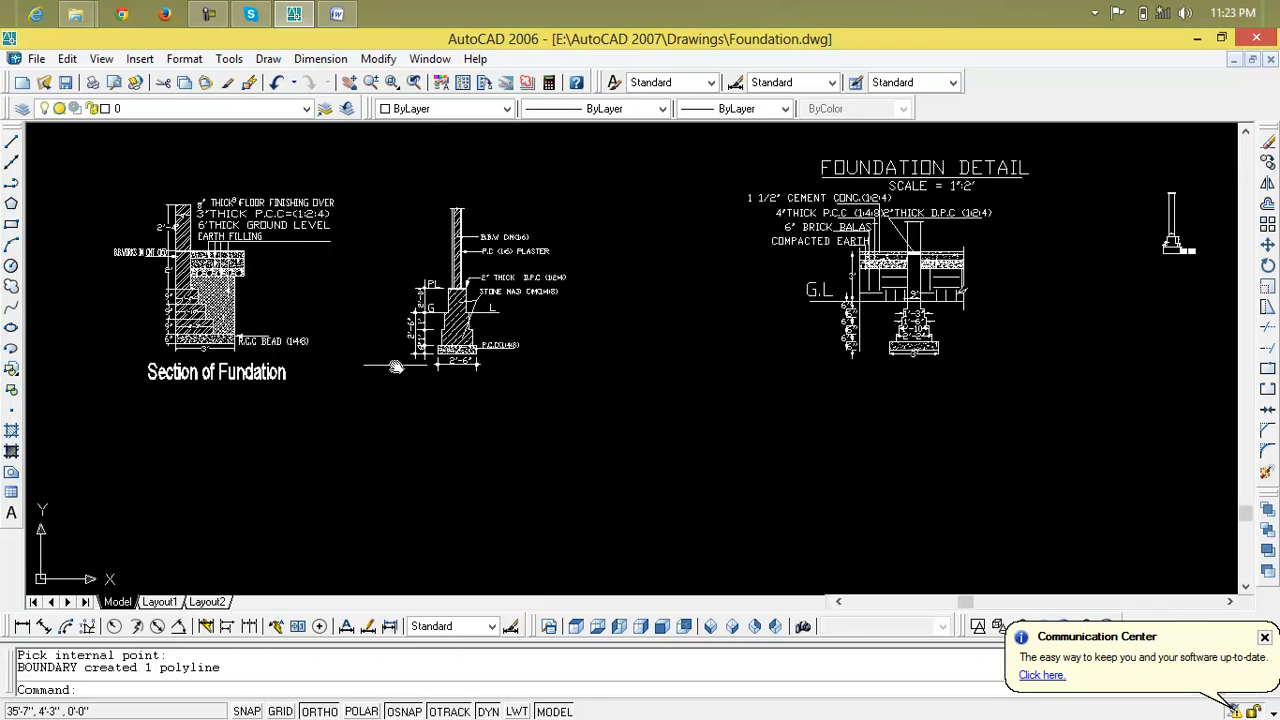
pyautogui.scroll(10, 402, 370)
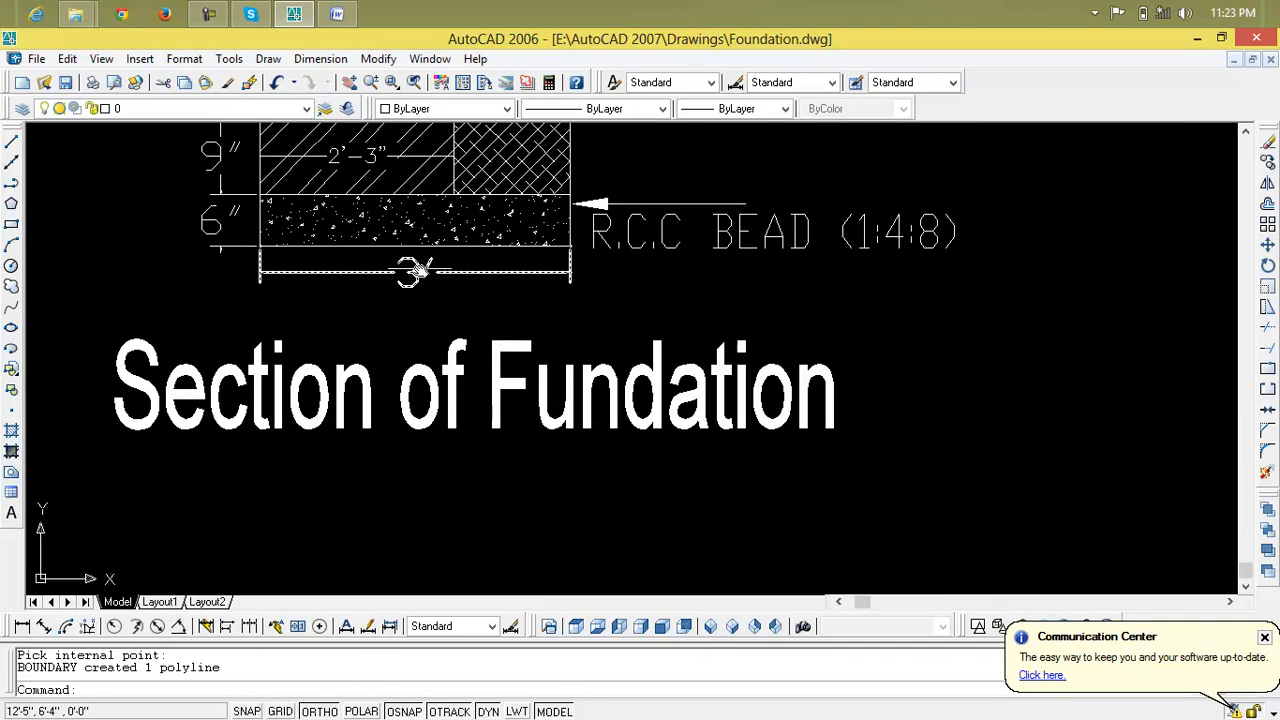
pyautogui.scroll(-5, 428, 240)
pyautogui.scroll(-9, 826, 419)
pyautogui.moveTo(834, 420); pyautogui.dragTo(240, 420, button='middle')
pyautogui.scroll(-2, 315, 416)
pyautogui.scroll(5, 455, 366)
pyautogui.scroll(4, 360, 366)
pyautogui.scroll(2, 609, 378)
pyautogui.scroll(6, 603, 433)
pyautogui.scroll(-2, 603, 433)
pyautogui.moveTo(600, 437); pyautogui.dragTo(600, 409, button='middle')
pyautogui.press('Escape')
pyautogui.press('Escape')
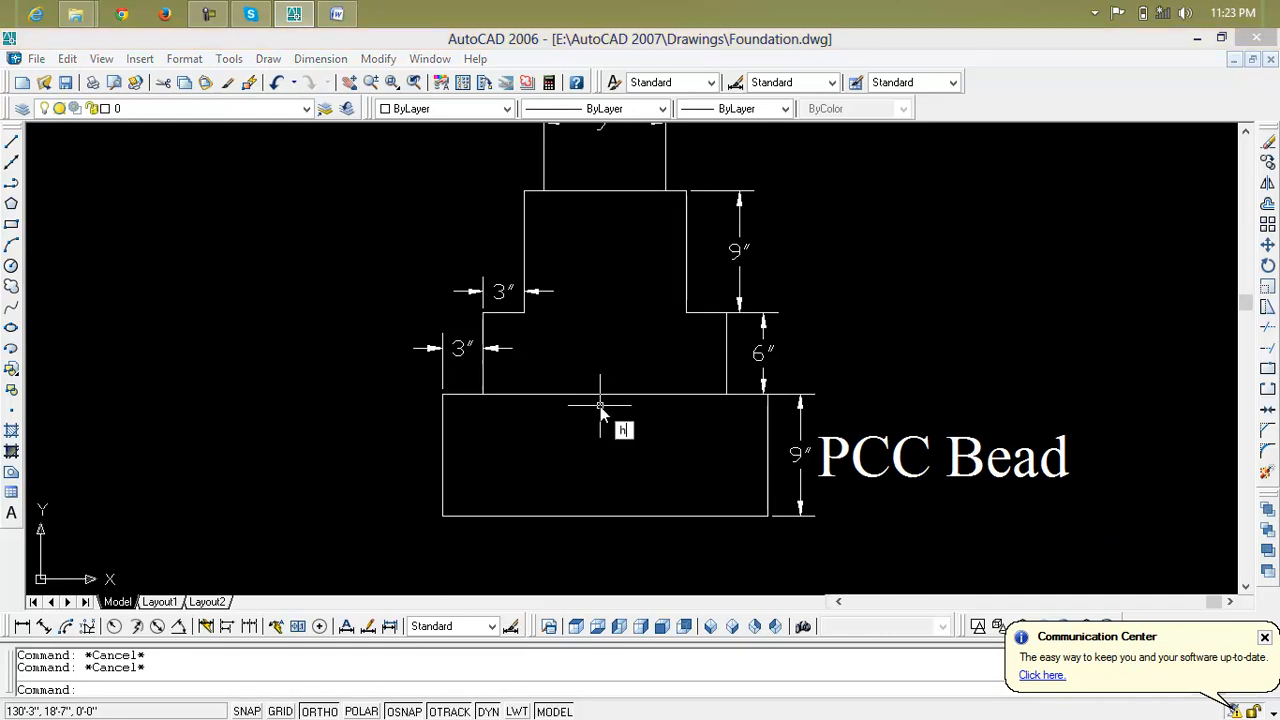
# Start a hatch and select AR-CONC from the other predefined patterns
pyautogui.write('h')
pyautogui.press('Return')
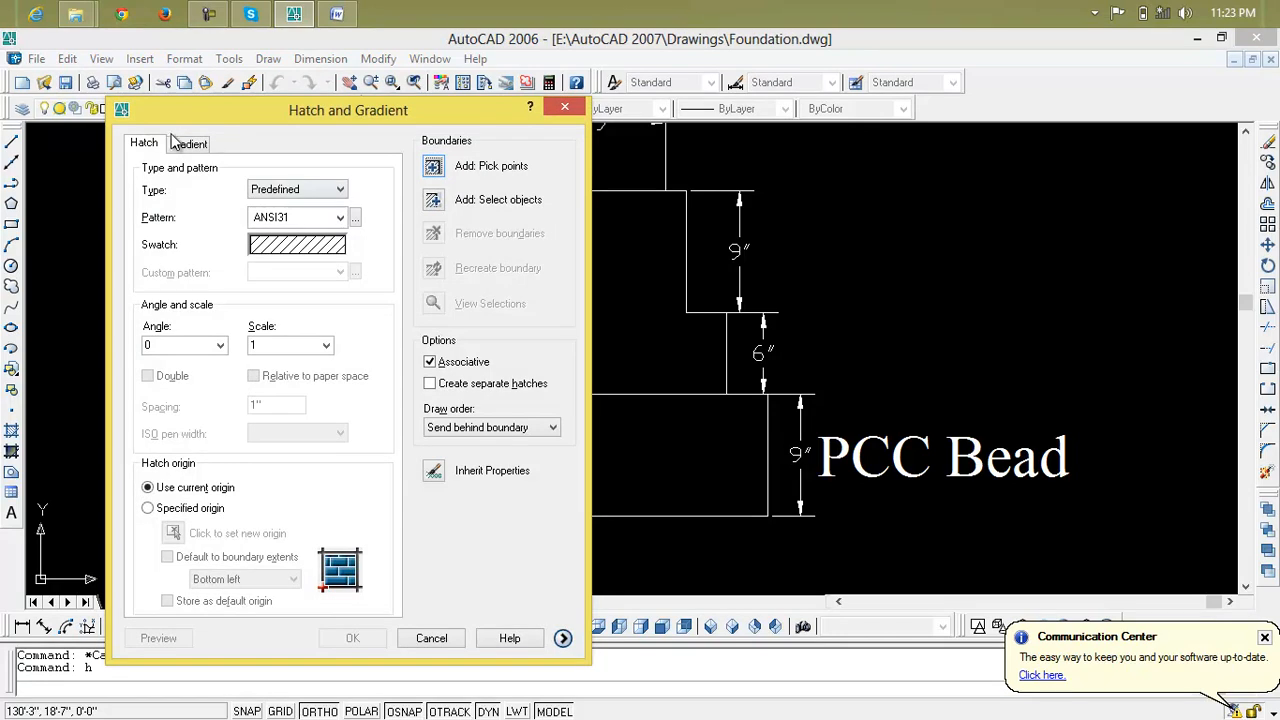
pyautogui.click(355, 218)
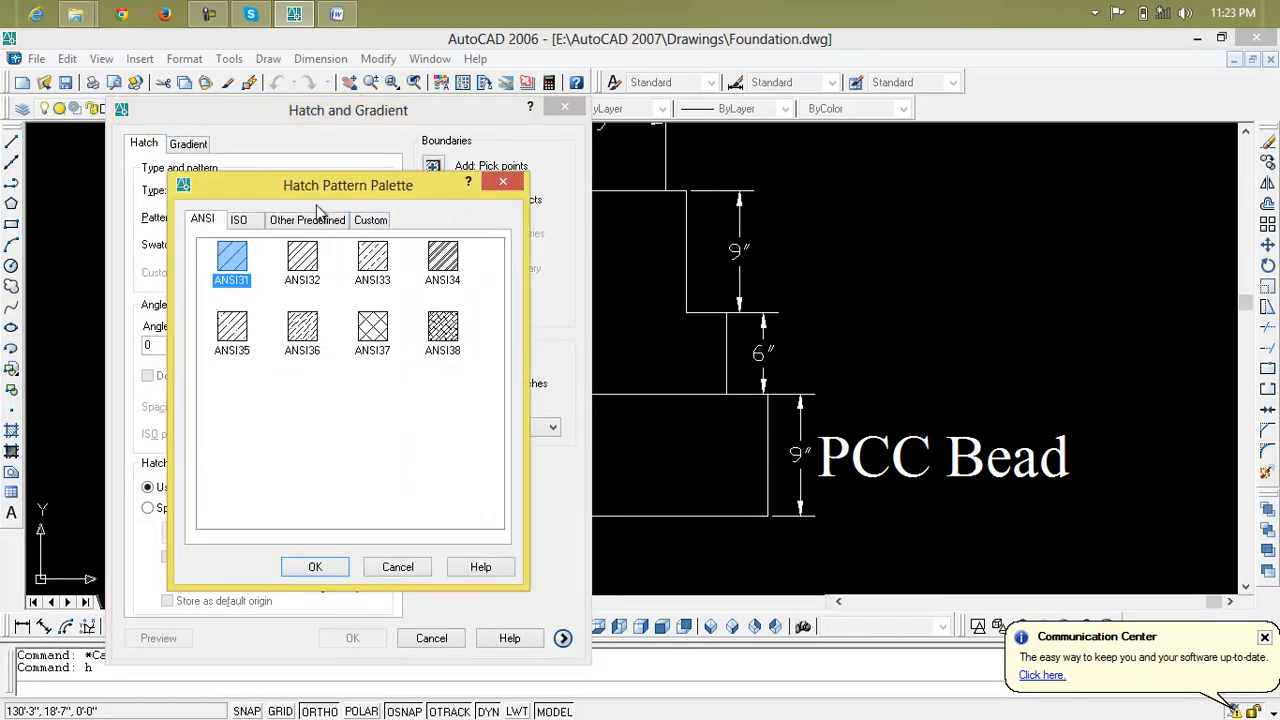
pyautogui.click(320, 220)
pyautogui.click(360, 221)
pyautogui.click(330, 224)
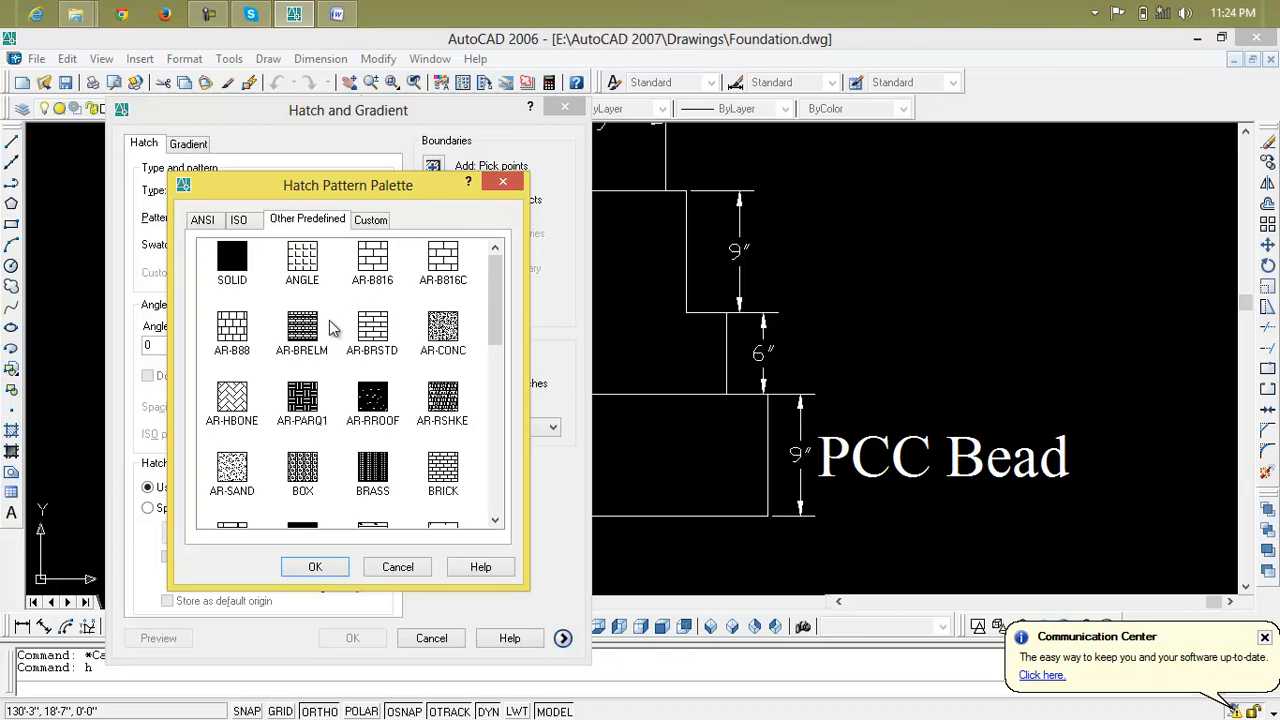
pyautogui.click(455, 335)
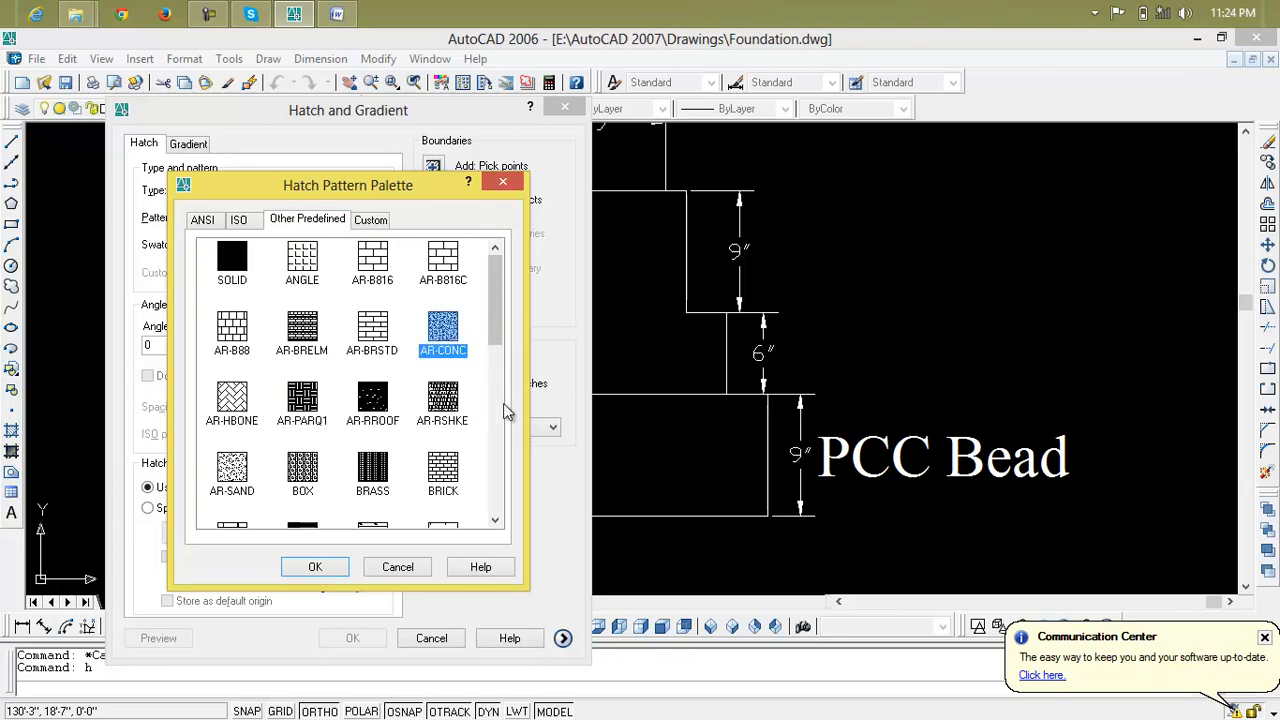
# Look through the remaining predefined hatch patterns and try GRAVEL as an alternative
pyautogui.click(496, 522)
pyautogui.click(496, 522)
pyautogui.click(496, 522)
pyautogui.click(496, 522)
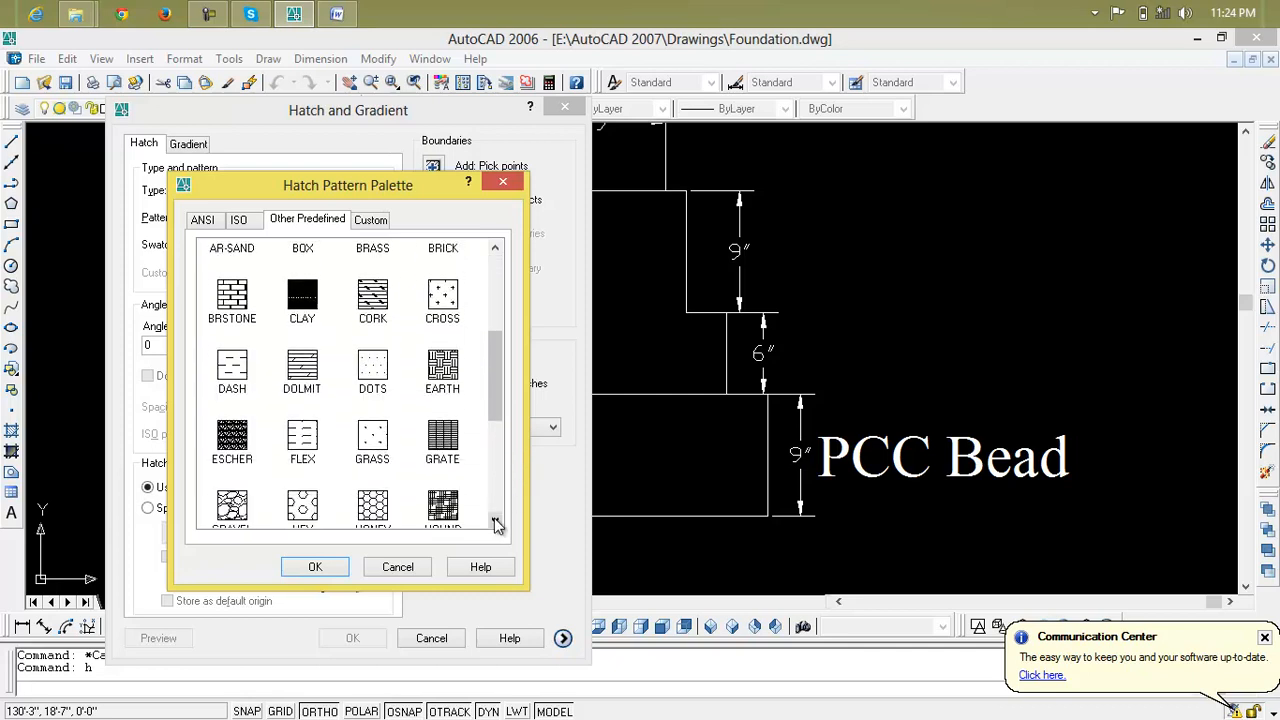
pyautogui.click(496, 522)
pyautogui.click(496, 522)
pyautogui.click(496, 522)
pyautogui.click(496, 522)
pyautogui.click(496, 522)
pyautogui.click(496, 522)
pyautogui.moveTo(498, 493); pyautogui.dragTo(524, 360)
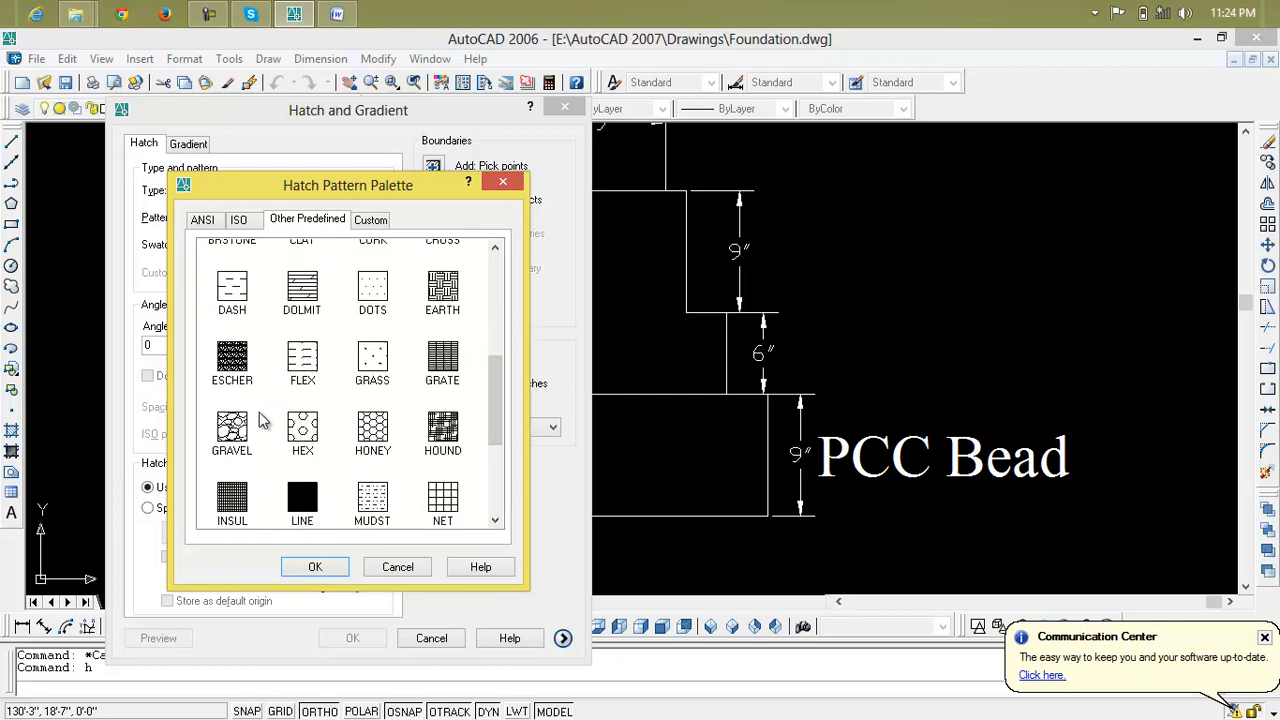
pyautogui.click(232, 430)
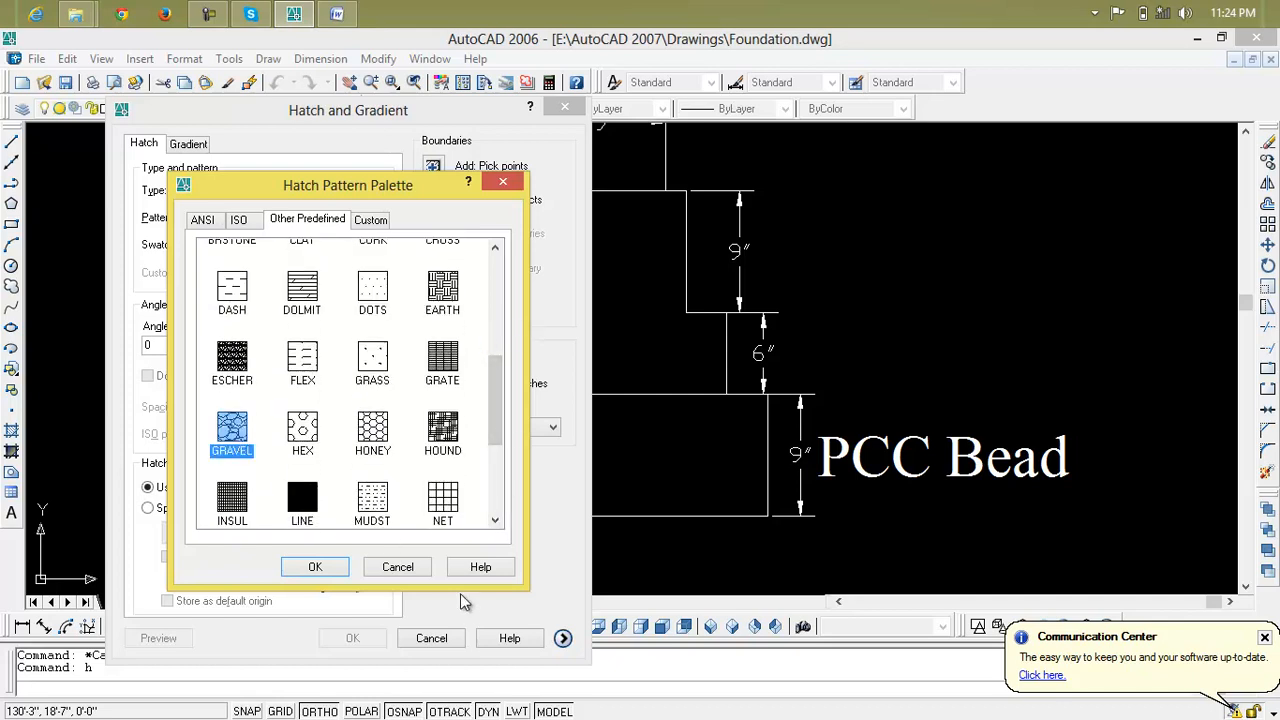
pyautogui.click(494, 247)
pyautogui.click(494, 247)
pyautogui.click(494, 247)
pyautogui.click(238, 395)
# Choose AR-CONC as the hatch pattern and select the PCC base's closed outline as the hatch boundary
pyautogui.click(446, 256)
pyautogui.click(495, 248)
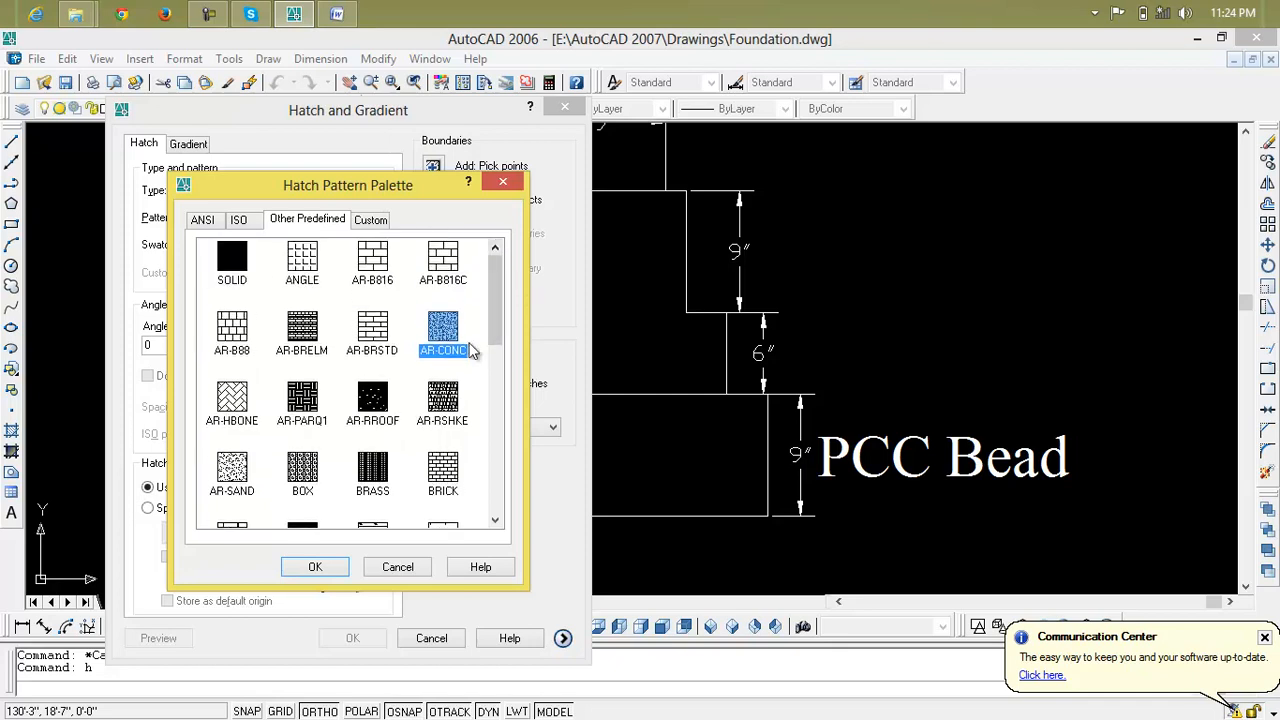
pyautogui.click(318, 567)
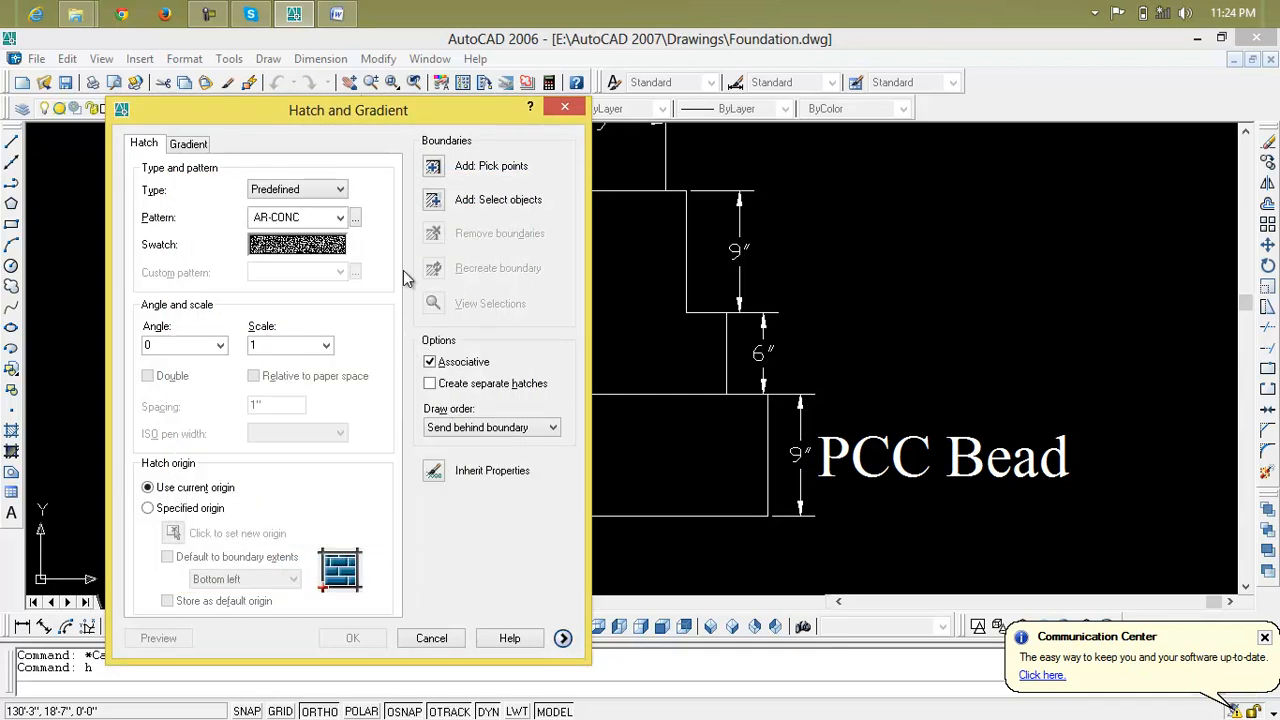
pyautogui.click(436, 201)
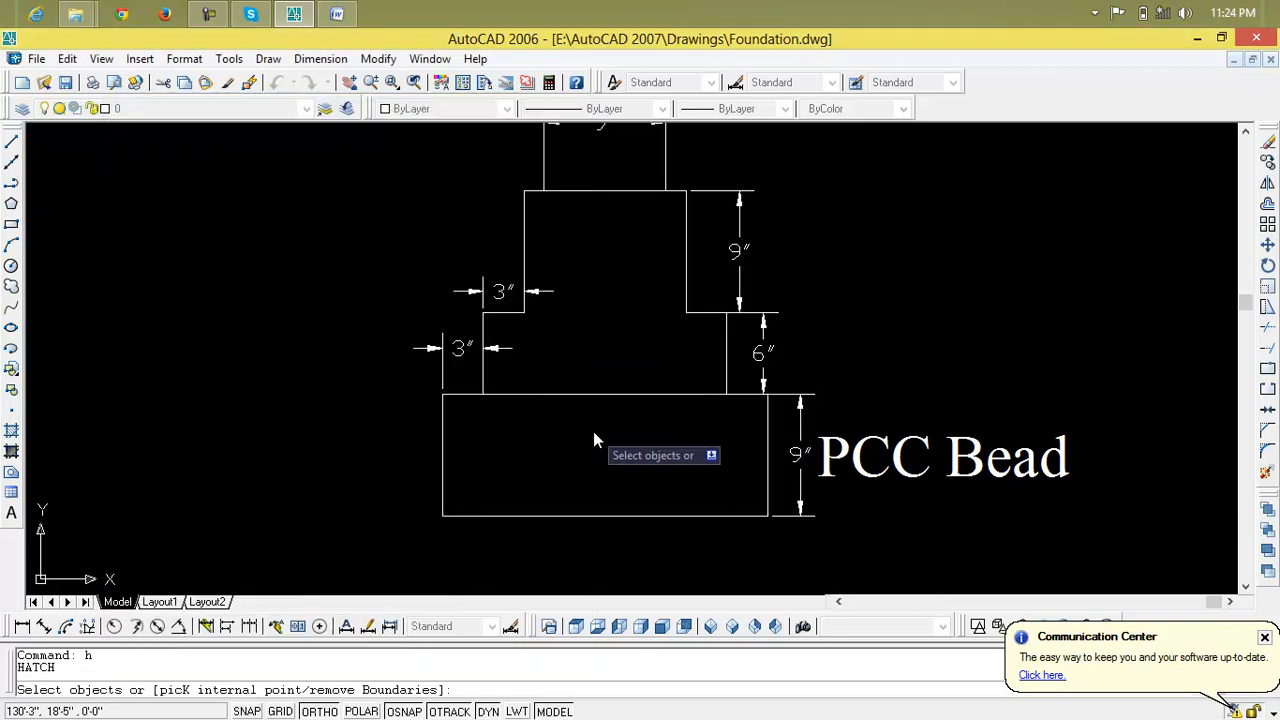
pyautogui.click(601, 396)
pyautogui.click(601, 396)
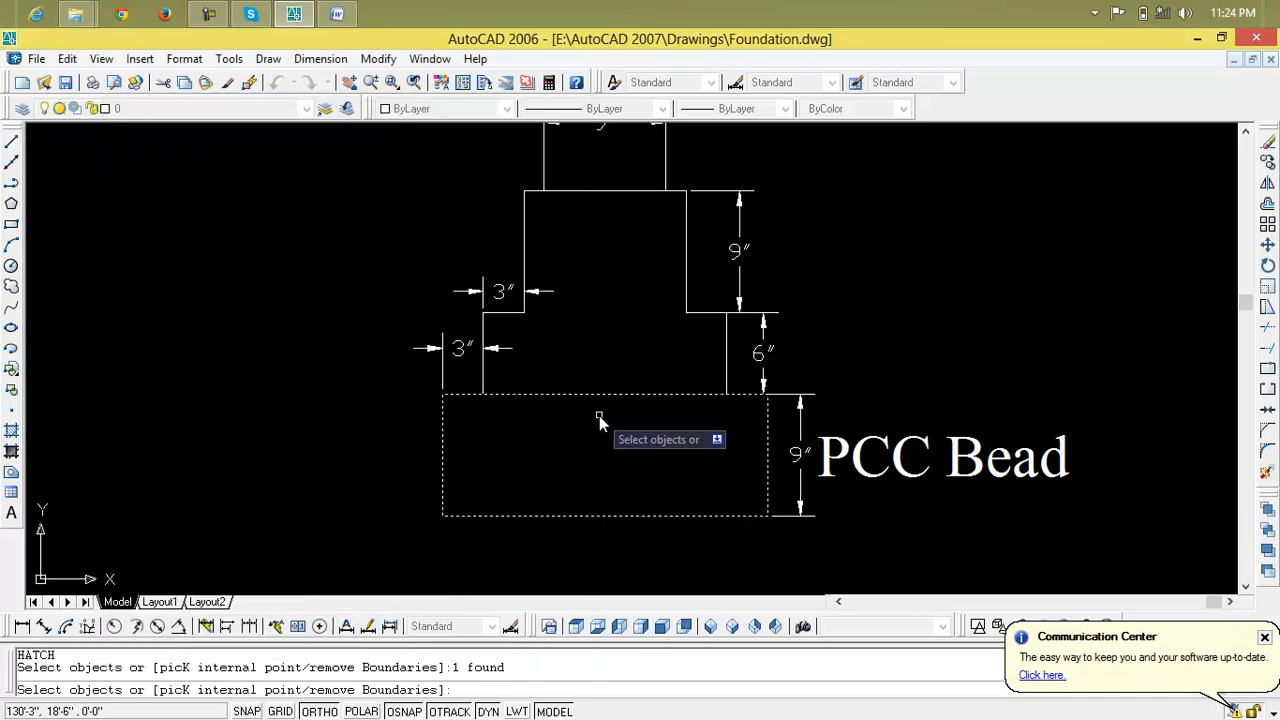
pyautogui.press('Return')
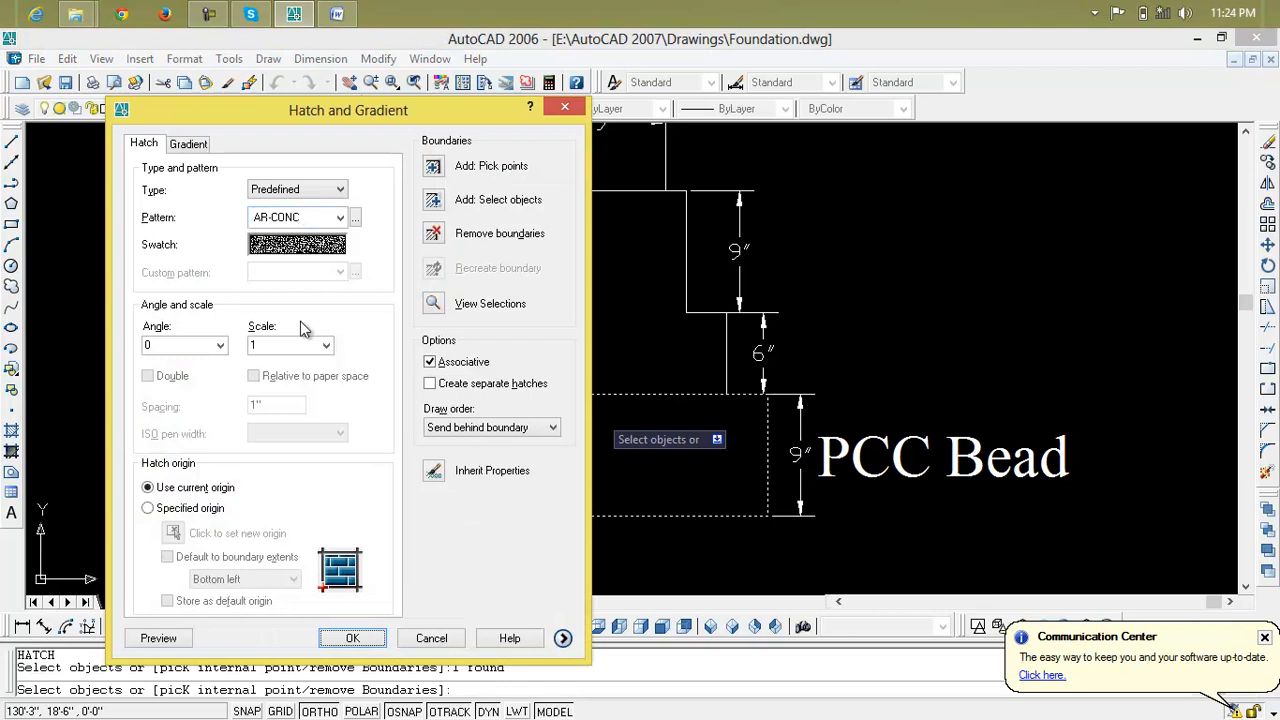
# Preview the base hatch at scale 1 and try it at scale 1.5
pyautogui.click(178, 640)
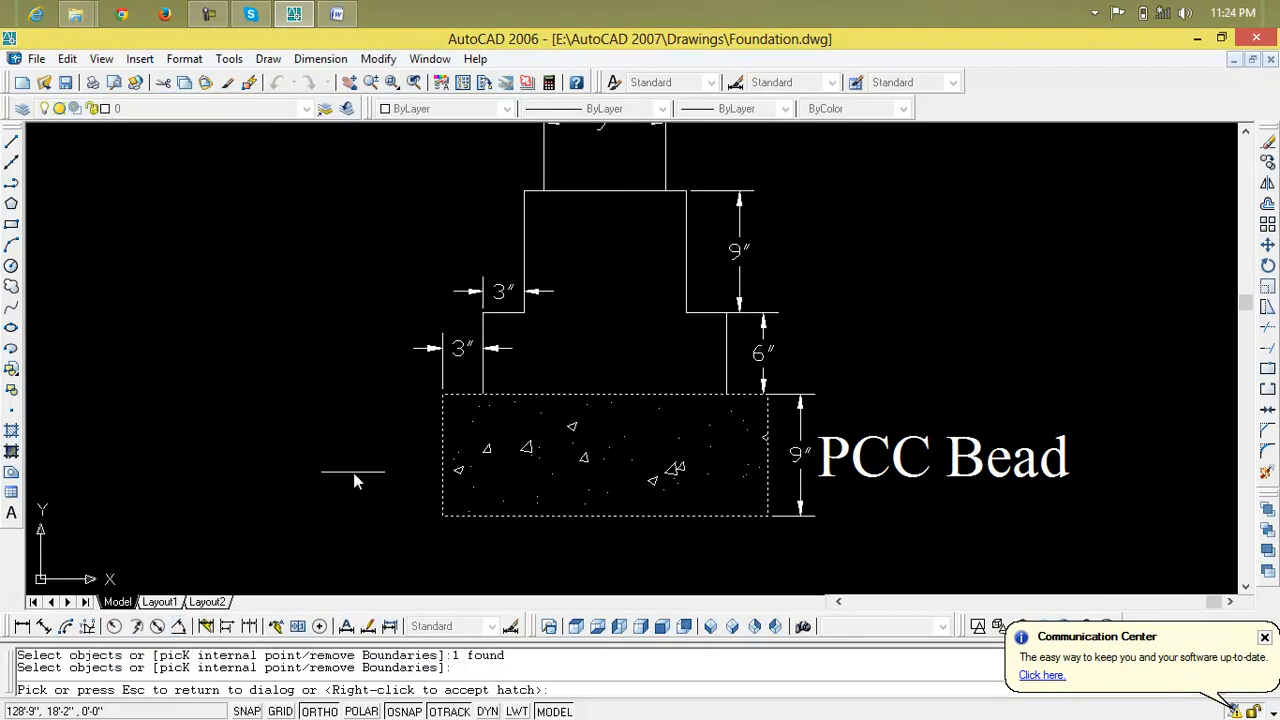
pyautogui.click(636, 491)
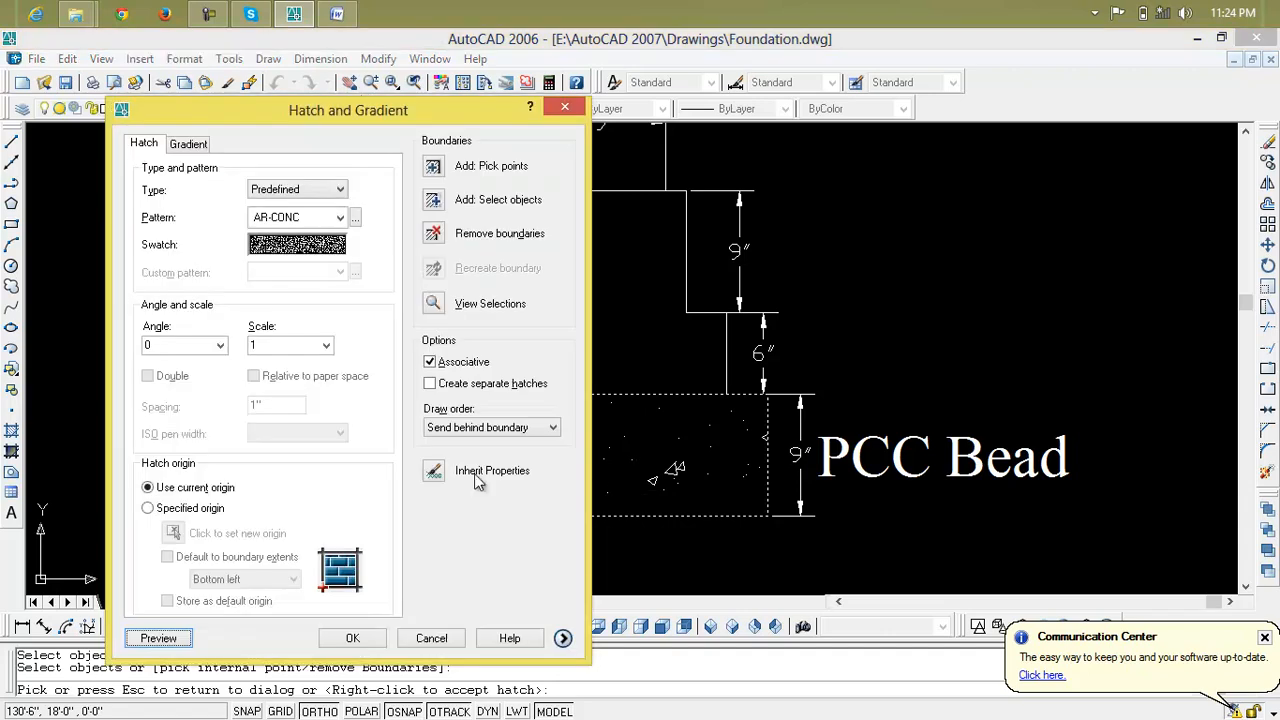
pyautogui.click(325, 346)
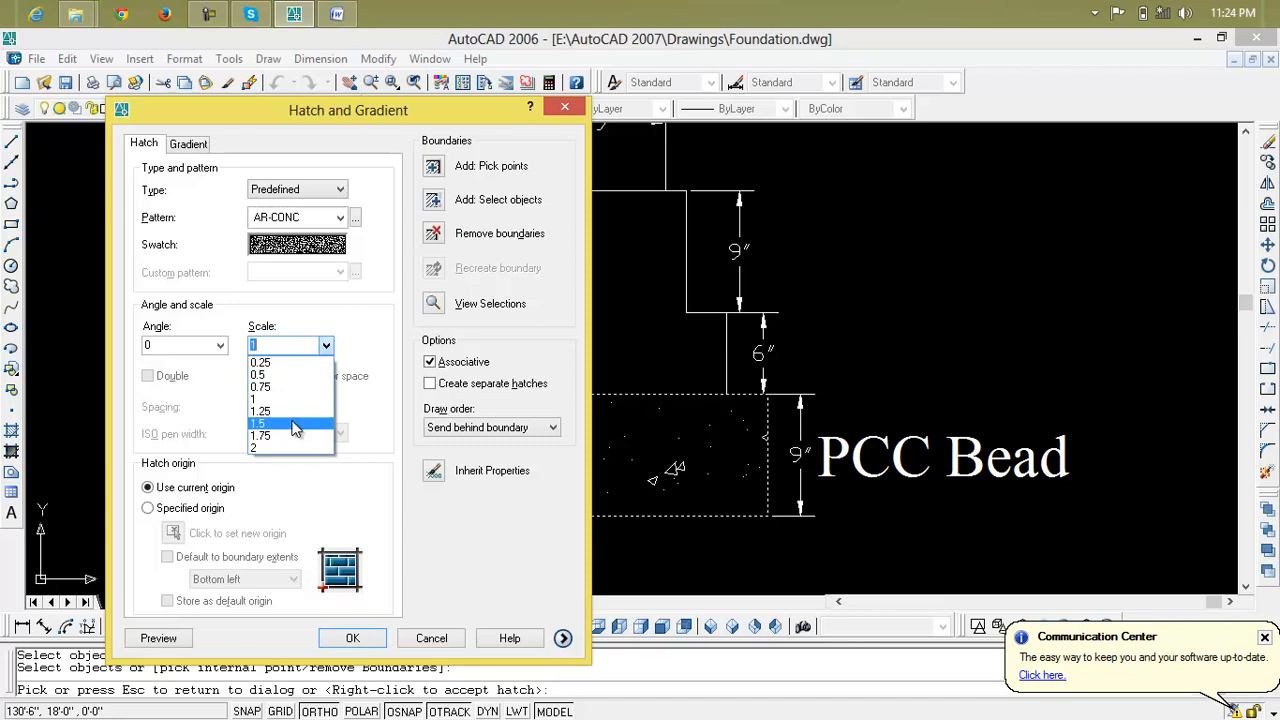
pyautogui.click(294, 424)
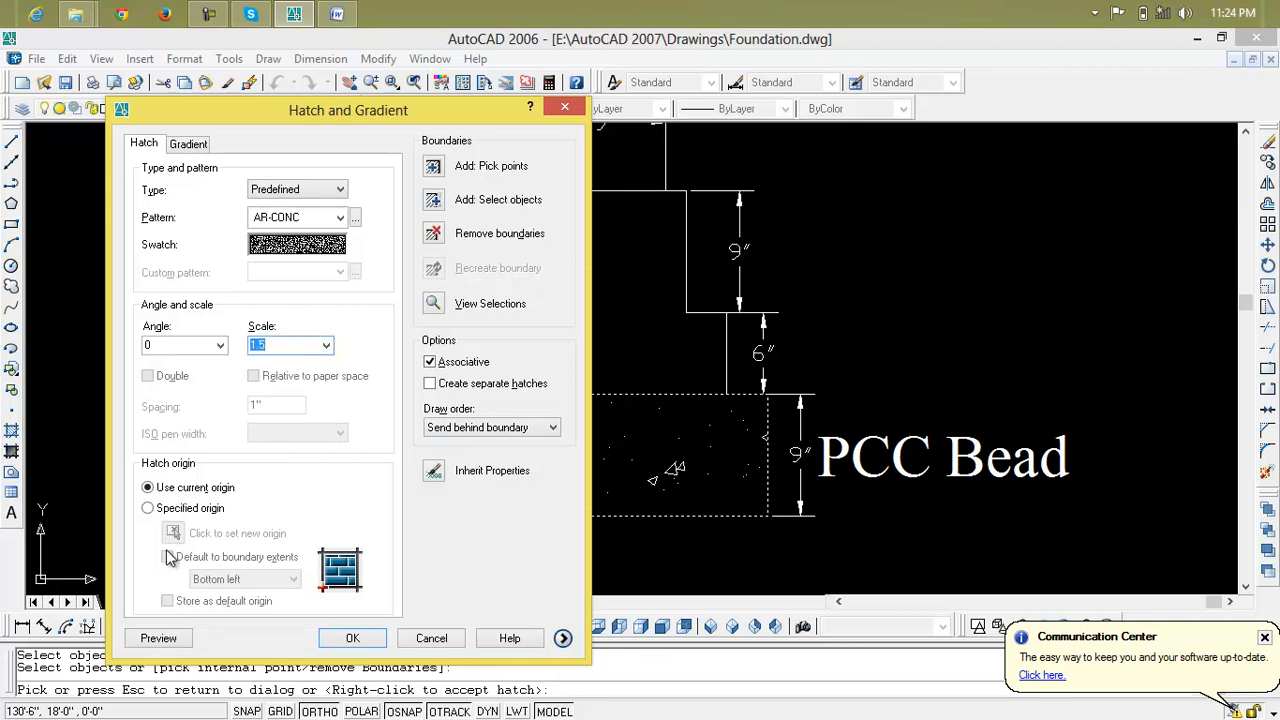
pyautogui.click(160, 640)
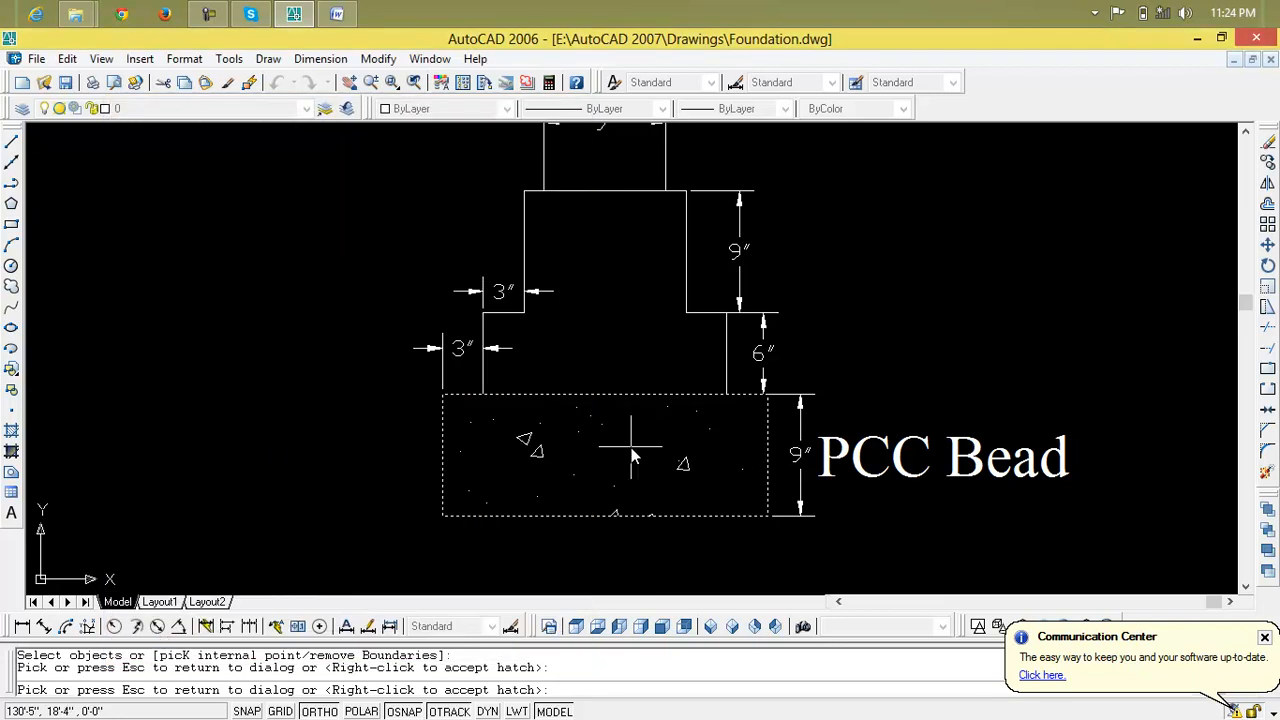
pyautogui.press('Escape')
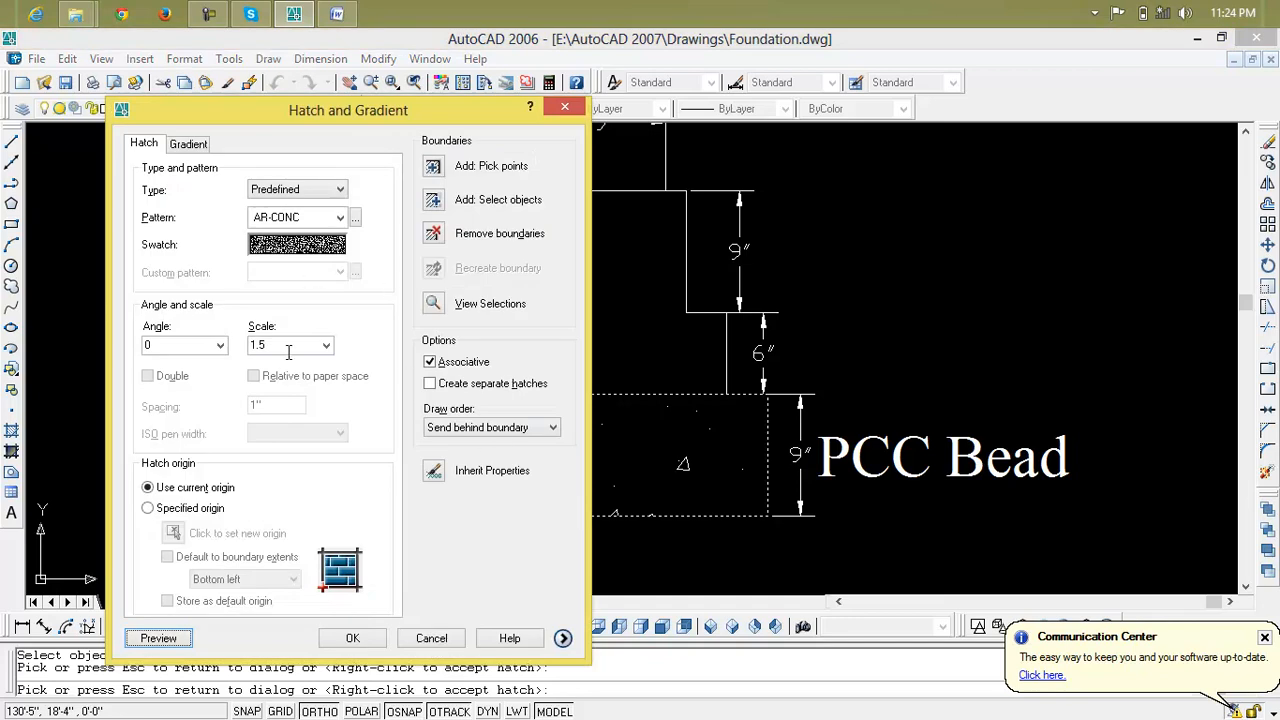
# Try the AR-CONC hatch at scales 0.75 and 0.5, previewing each in the PCC base
pyautogui.click(325, 346)
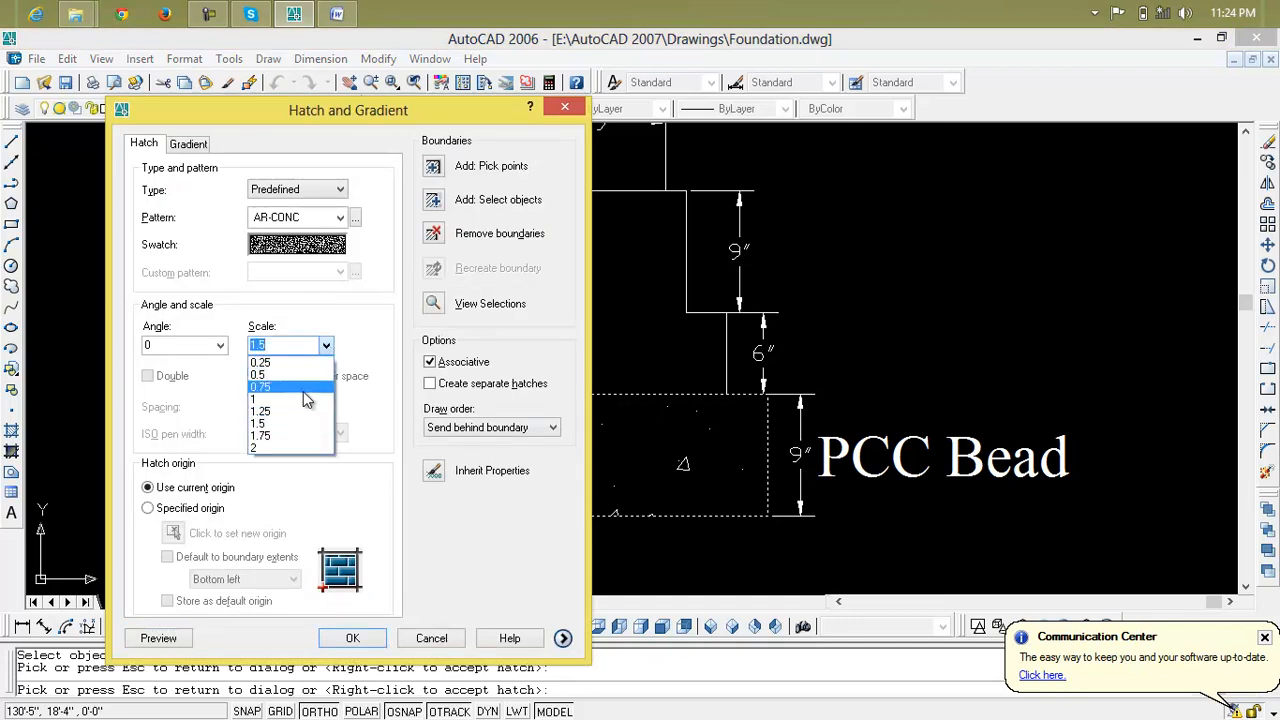
pyautogui.click(303, 387)
pyautogui.click(157, 640)
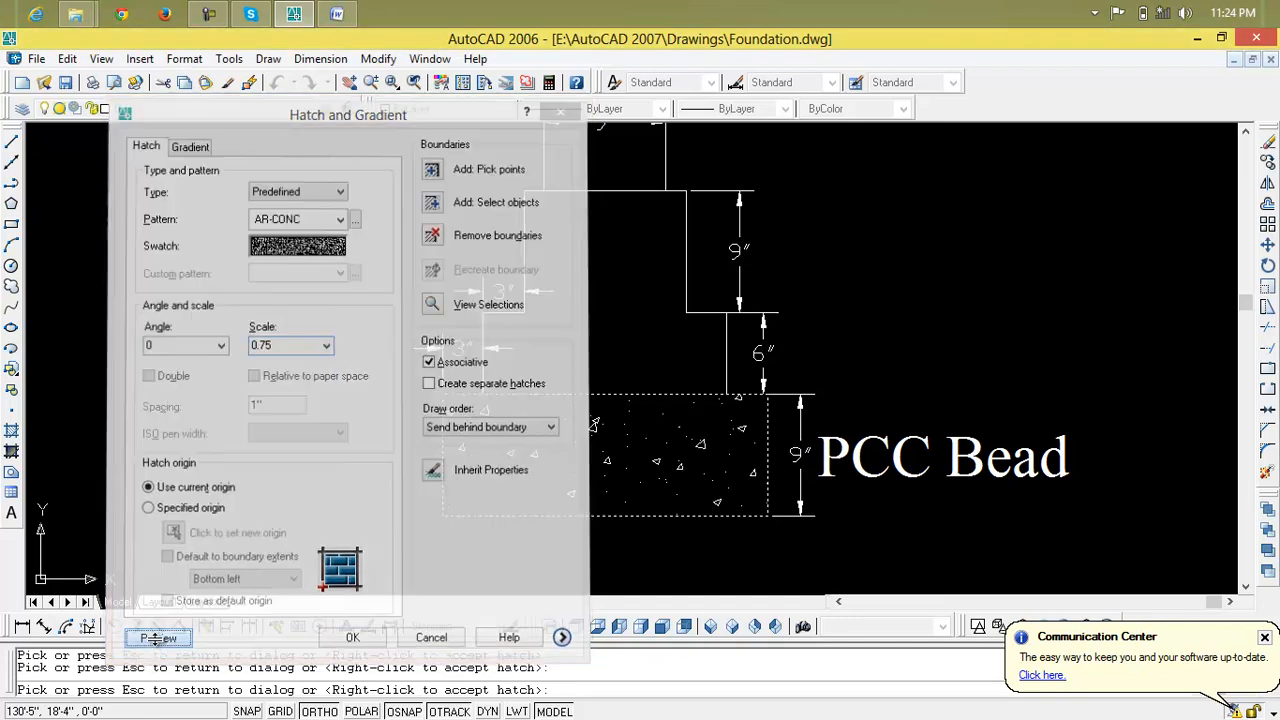
pyautogui.click(597, 432)
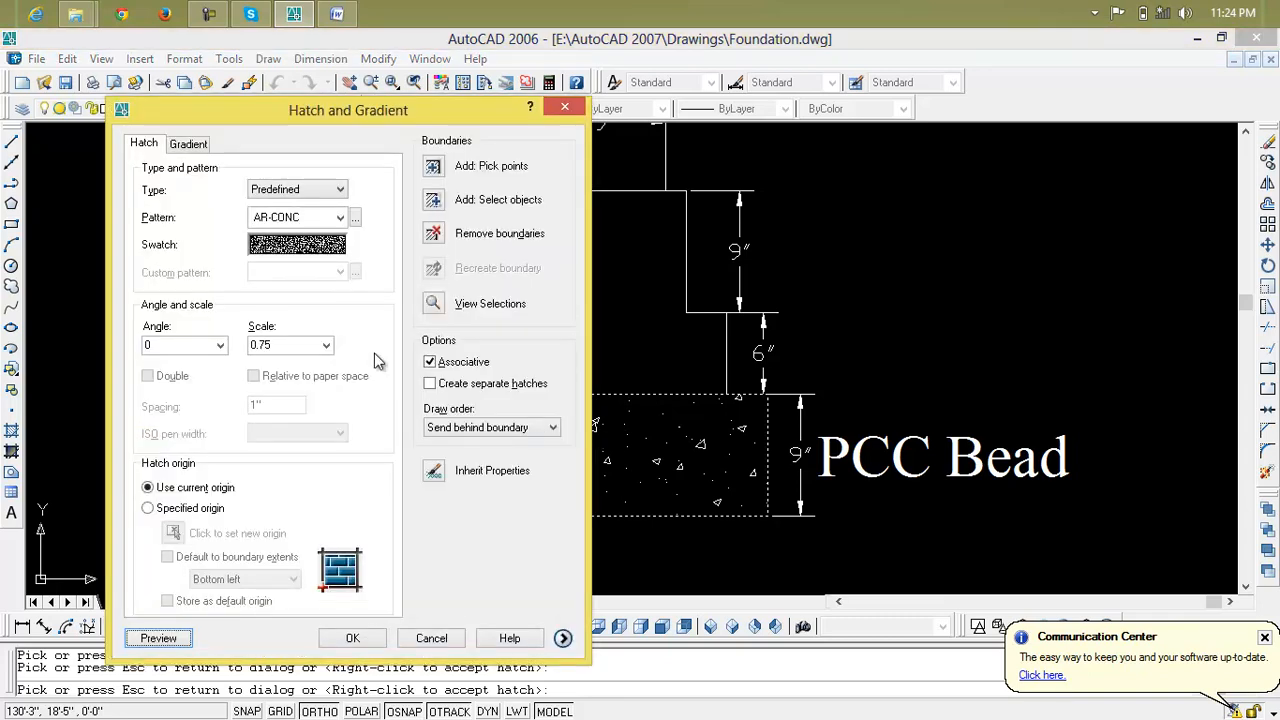
pyautogui.click(326, 346)
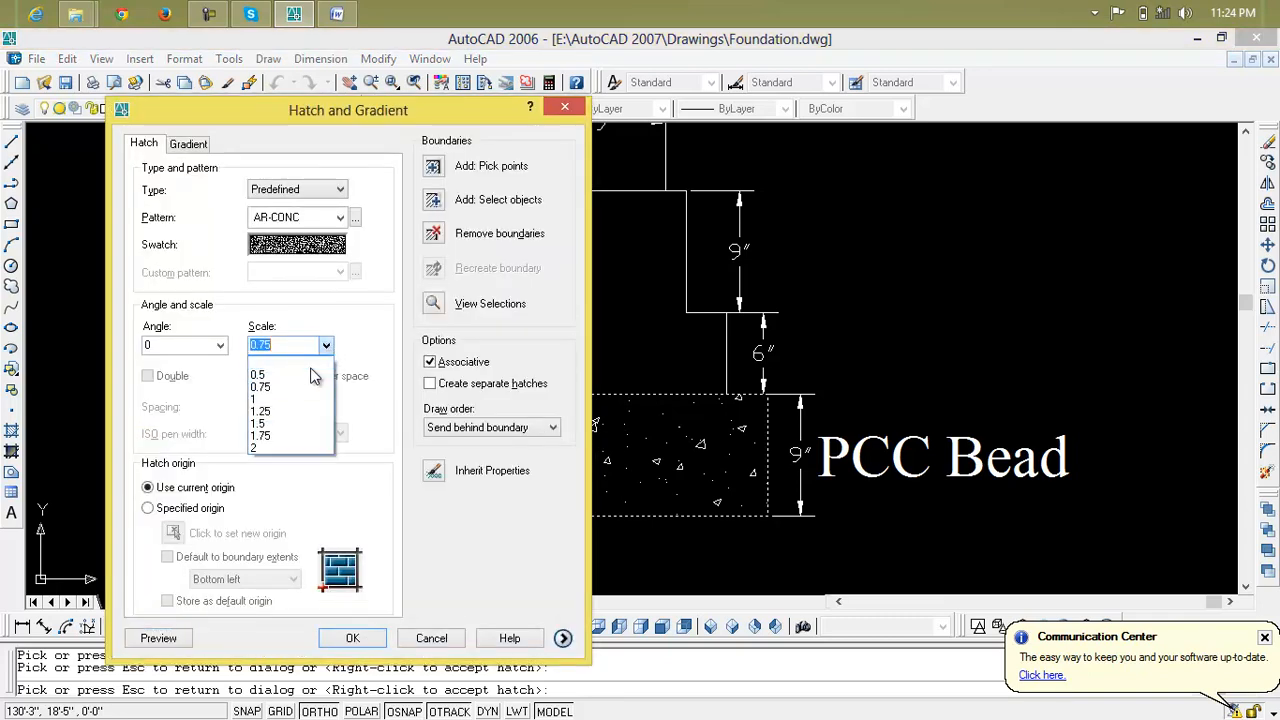
pyautogui.click(310, 376)
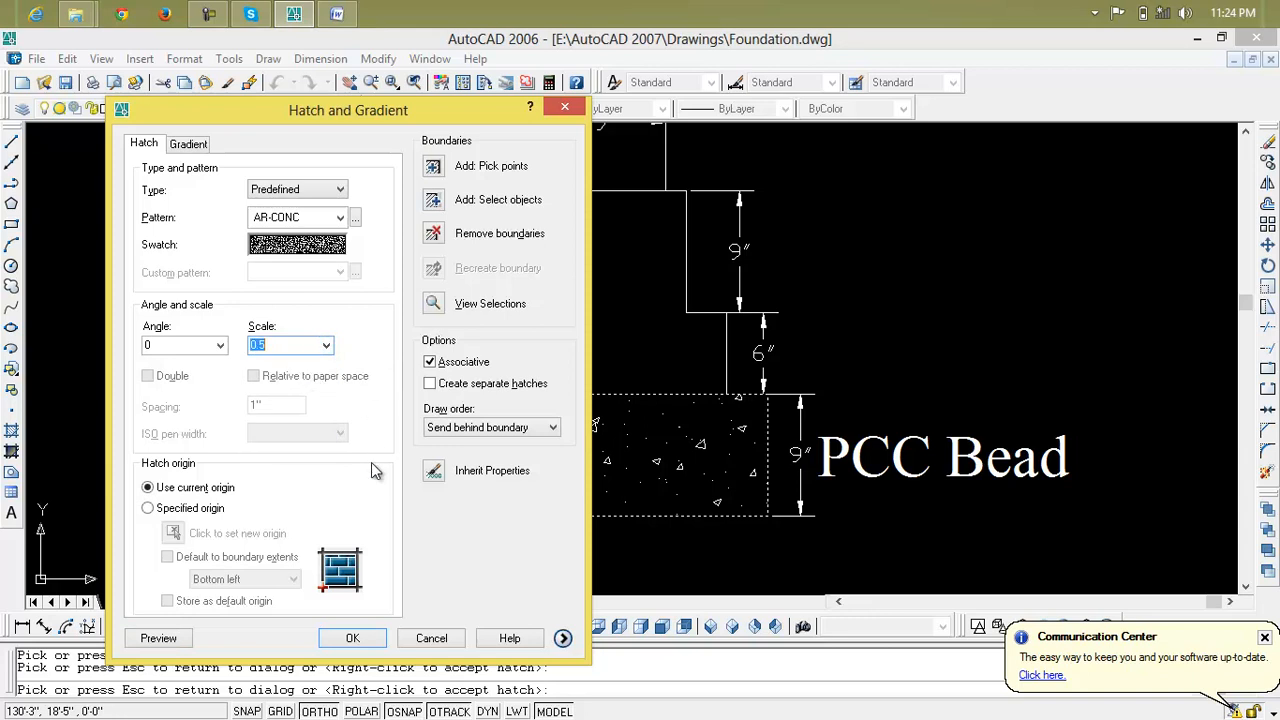
pyautogui.click(158, 638)
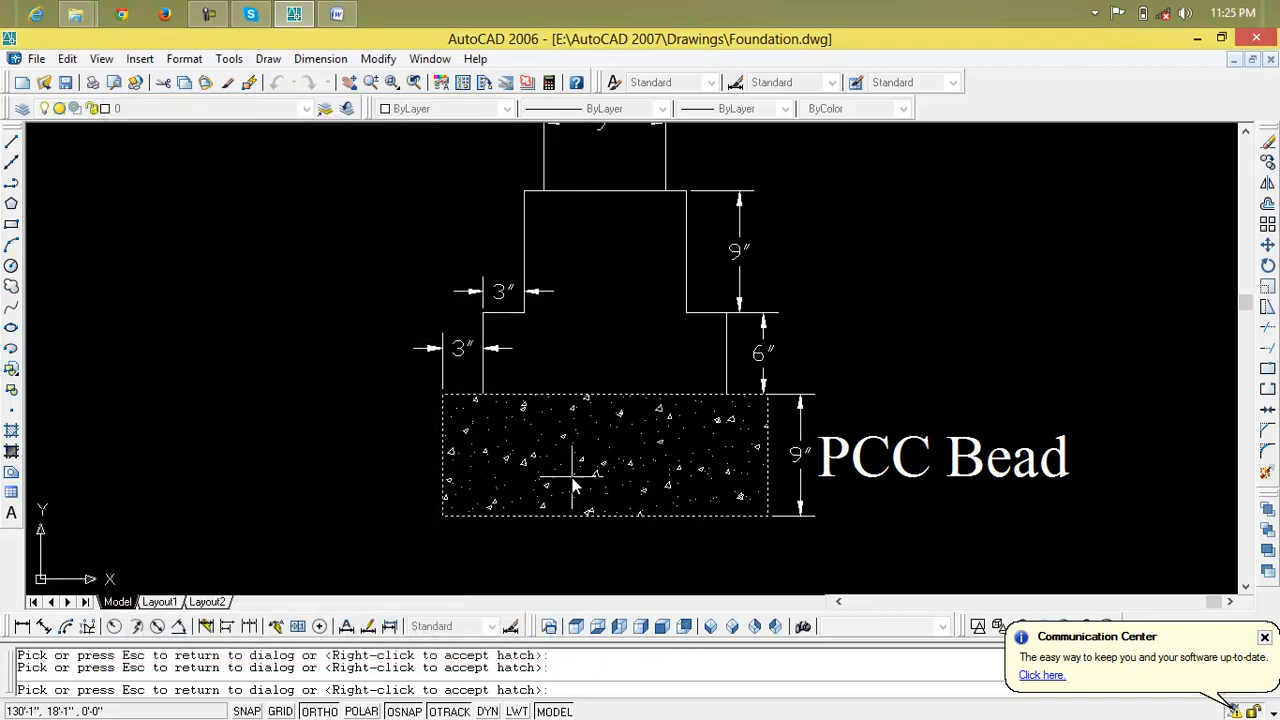
pyautogui.click(573, 487)
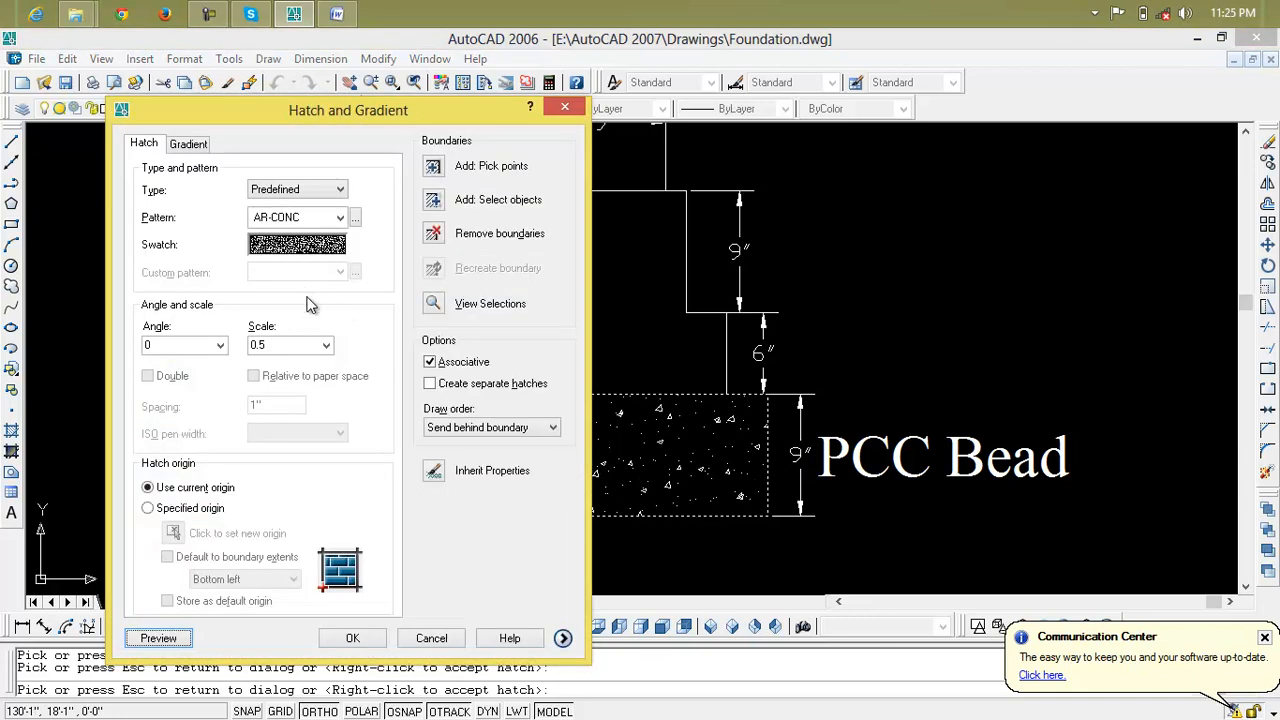
# Set the AR-CONC hatch scale to 0.25 and preview it in the PCC base
pyautogui.click(305, 345)
pyautogui.click(326, 345)
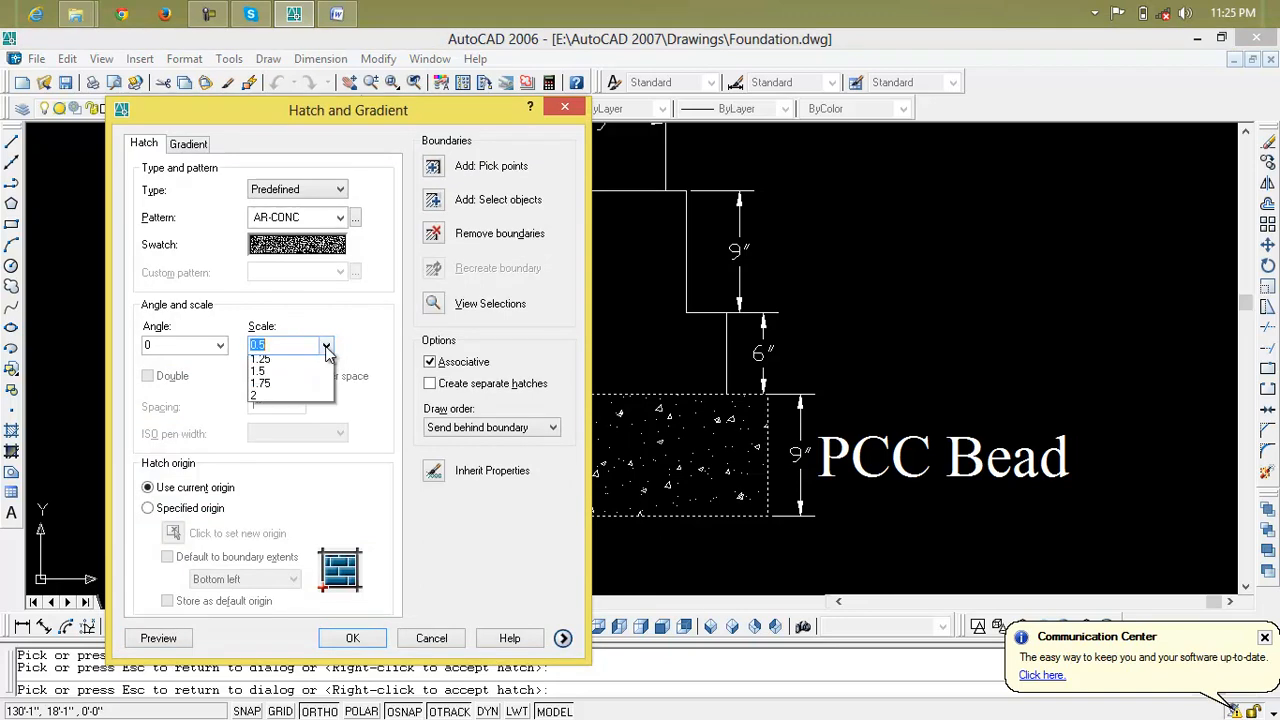
pyautogui.click(300, 363)
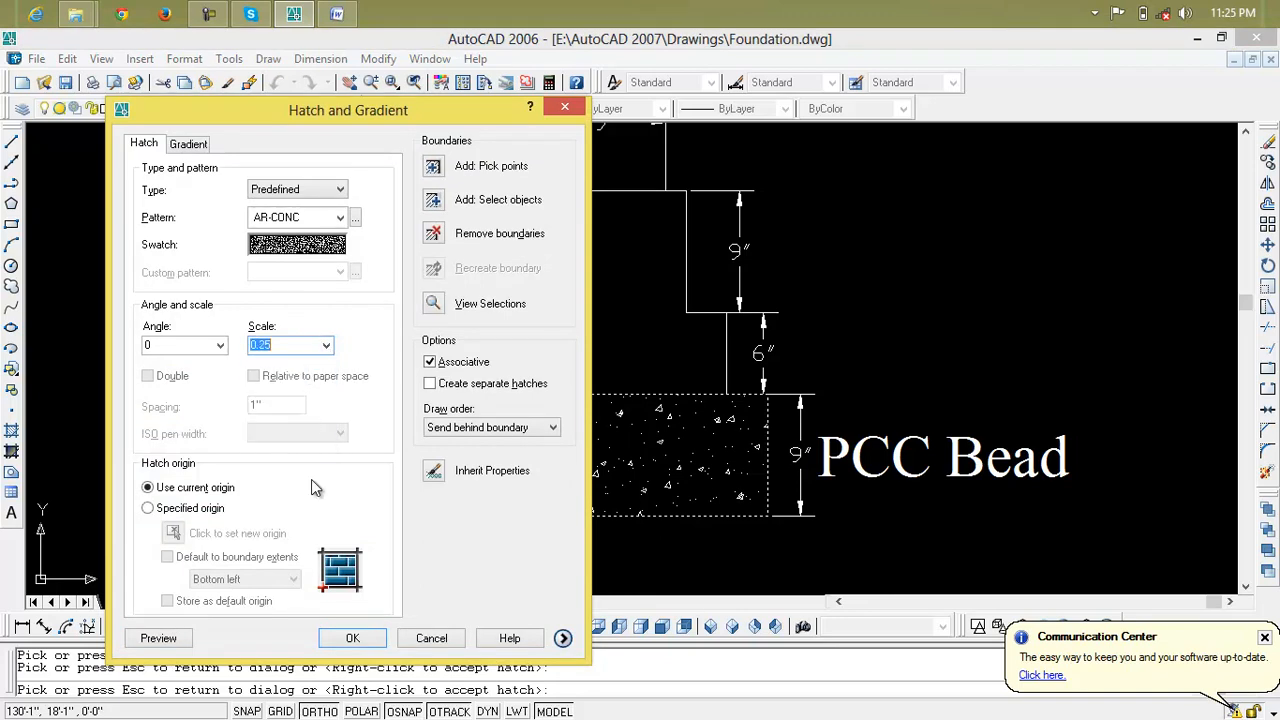
pyautogui.click(184, 639)
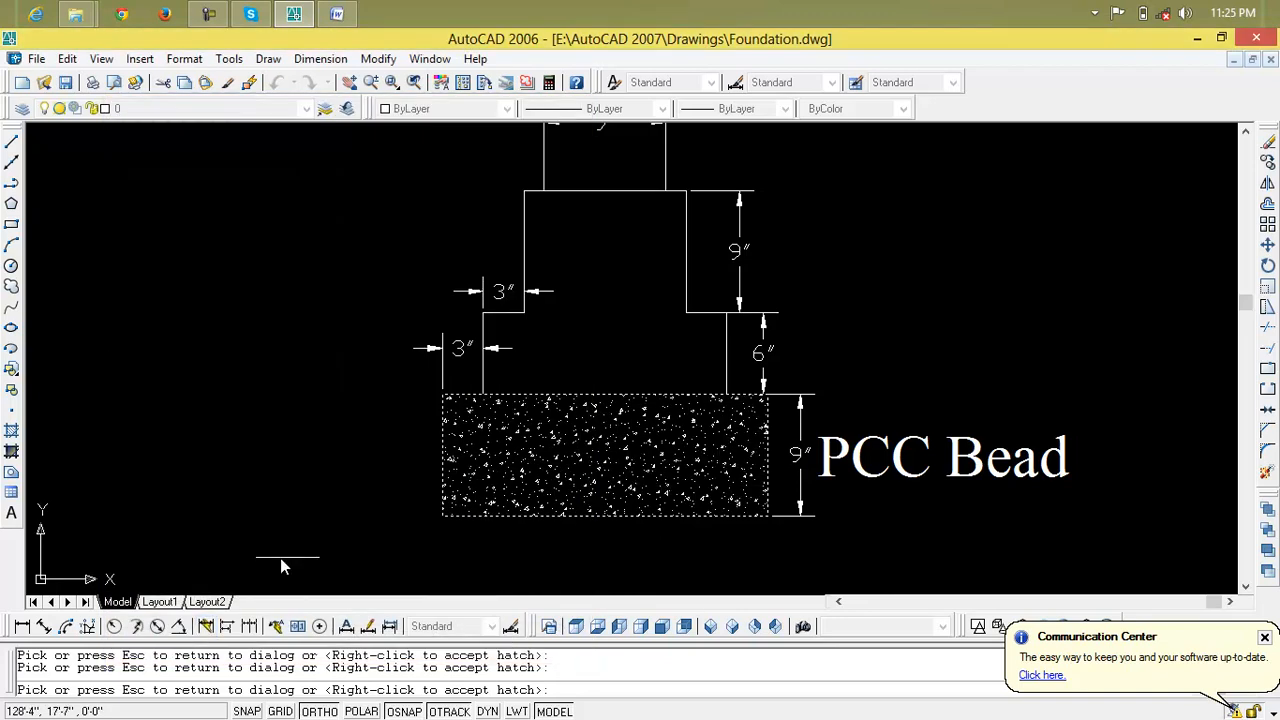
pyautogui.click(615, 418)
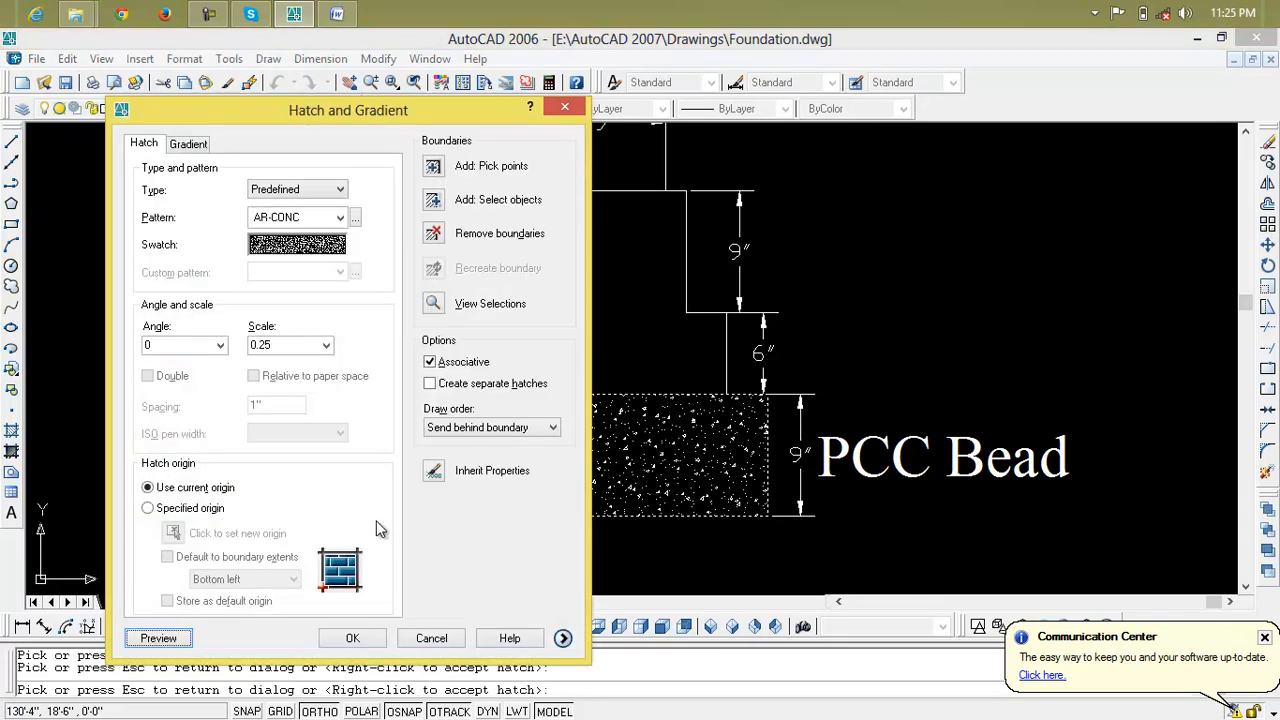
# Apply the AR-CONC hatch at scale 0.25 to the PCC base
pyautogui.click(352, 638)
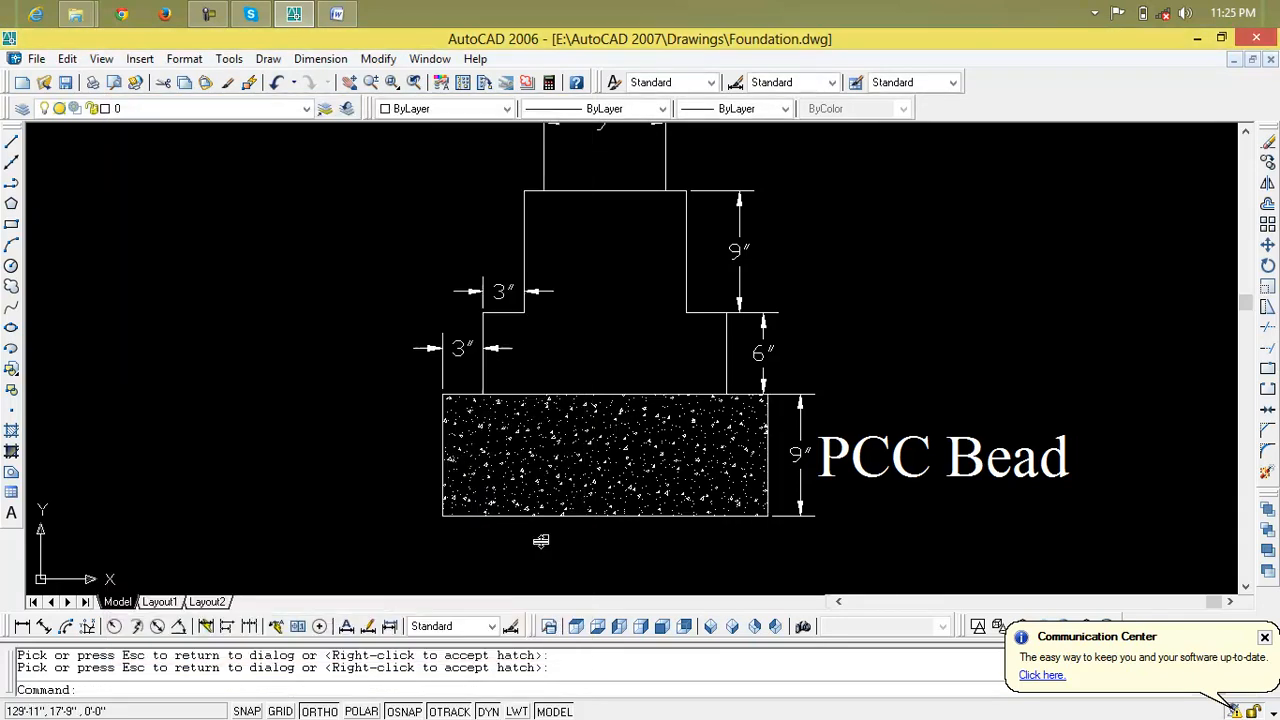
pyautogui.scroll(-3, 508, 525)
pyautogui.scroll(2, 634, 455)
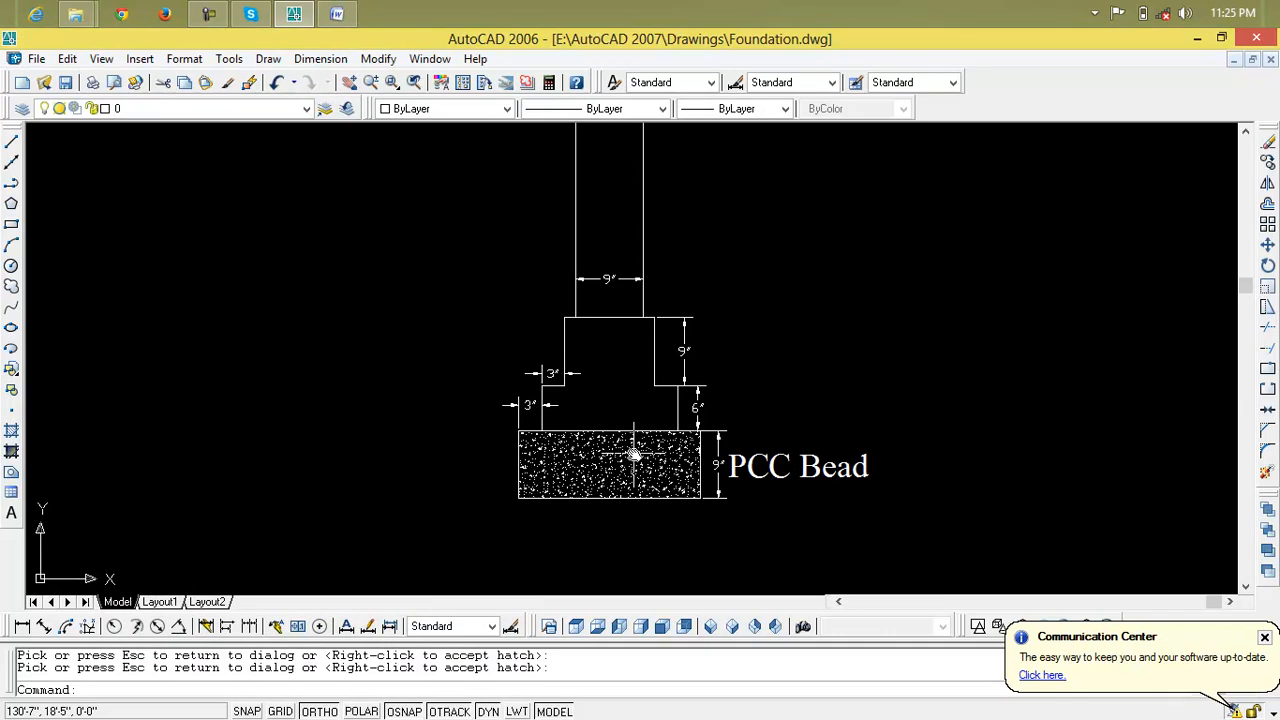
pyautogui.moveTo(627, 443); pyautogui.dragTo(626, 583, button='middle')
pyautogui.scroll(-1, 692, 529)
pyautogui.moveTo(692, 529); pyautogui.dragTo(630, 467, button='middle')
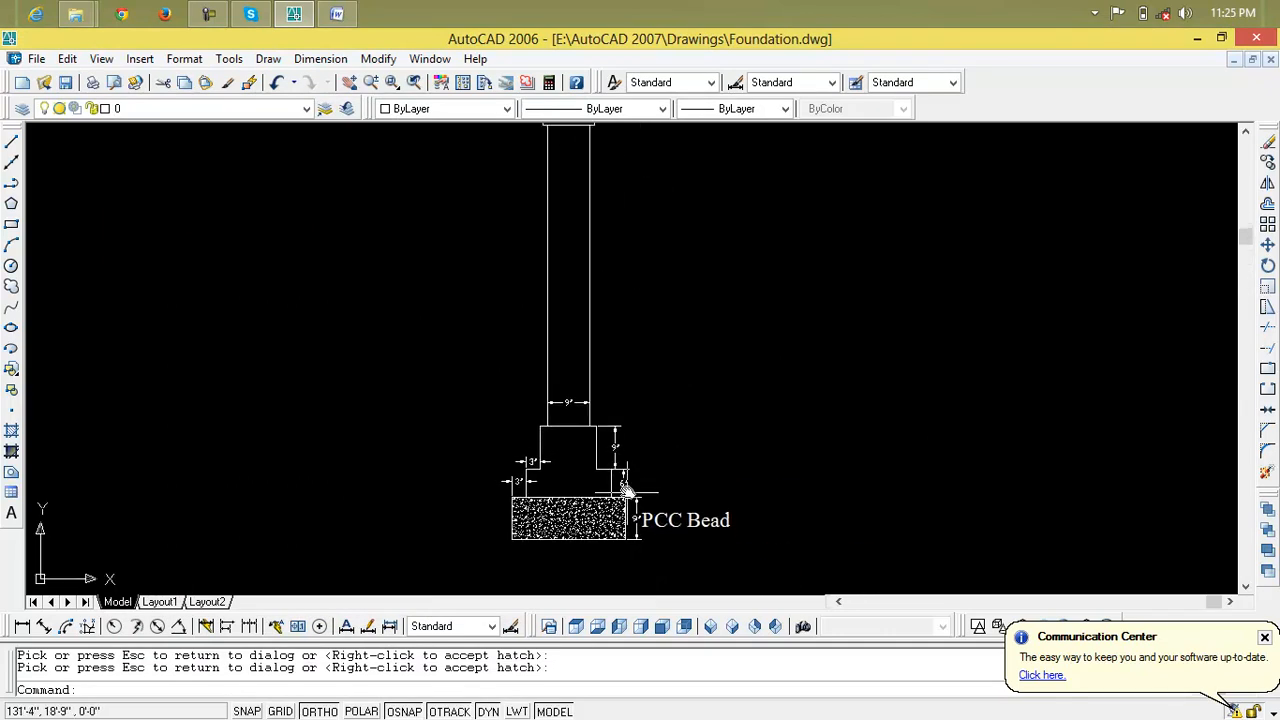
# Draw a horizontal line across the 9" wall, just below its width dimension and above the top footing step
pyautogui.scroll(5, 612, 422)
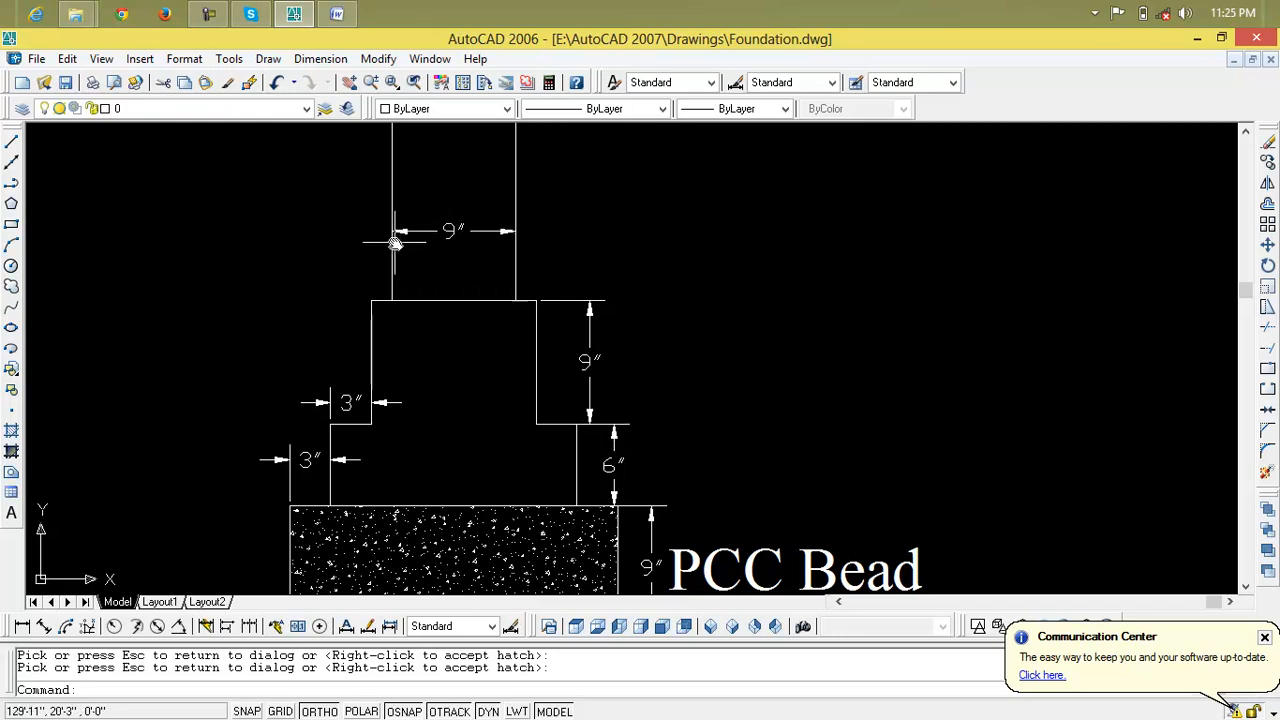
pyautogui.press('Escape')
pyautogui.press('Escape')
pyautogui.write('l')
pyautogui.press('Return')
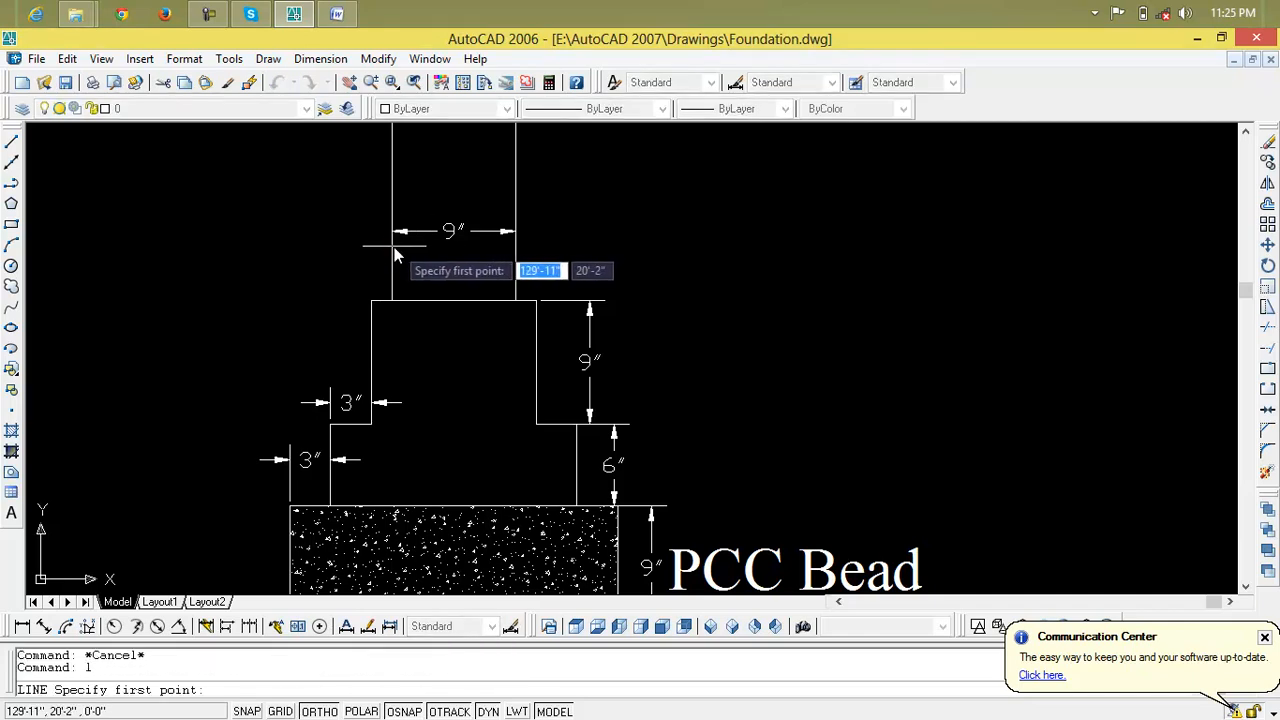
pyautogui.click(392, 255)
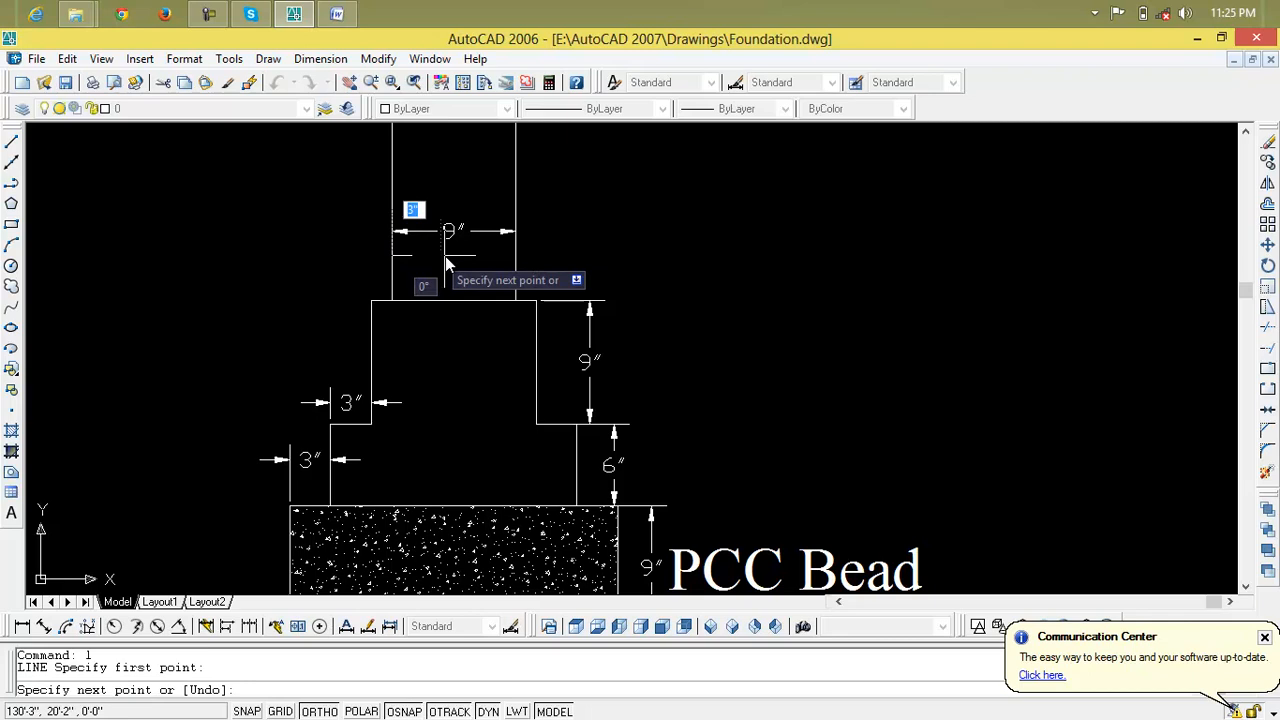
pyautogui.click(517, 258)
pyautogui.press('Return')
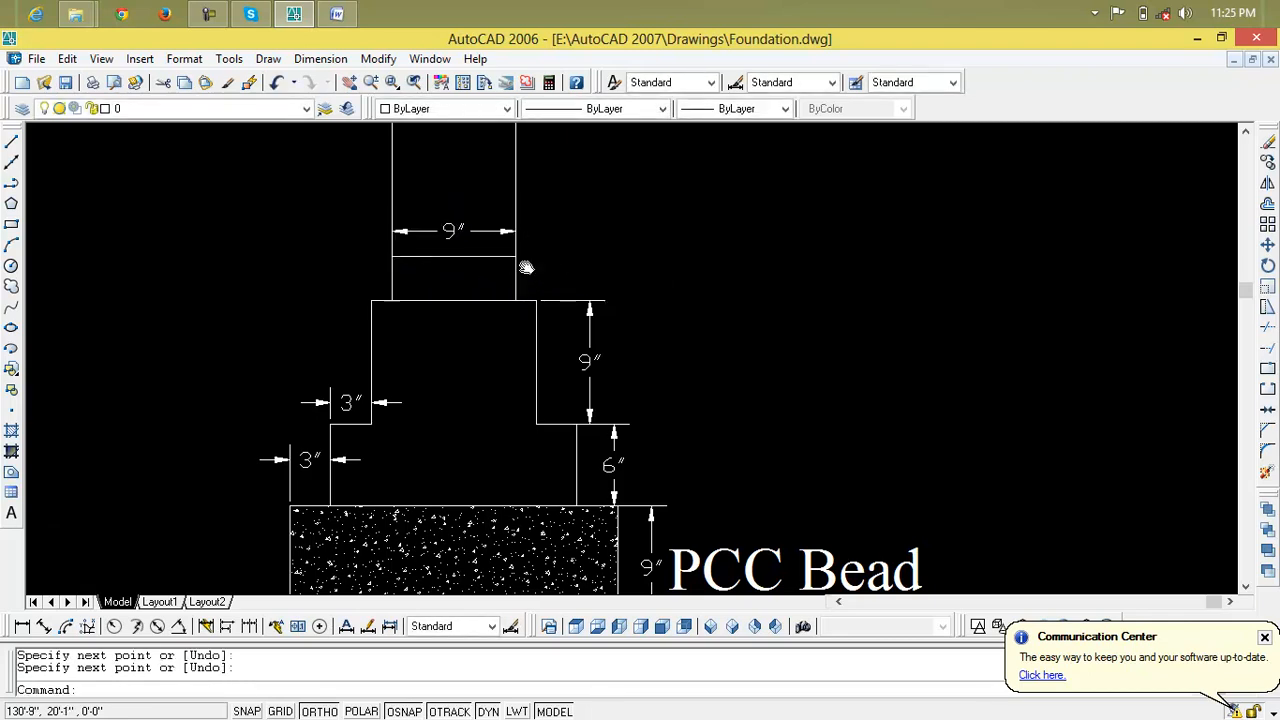
# Draw a second horizontal line across the wall, about 1" below the first one
pyautogui.scroll(2, 406, 257)
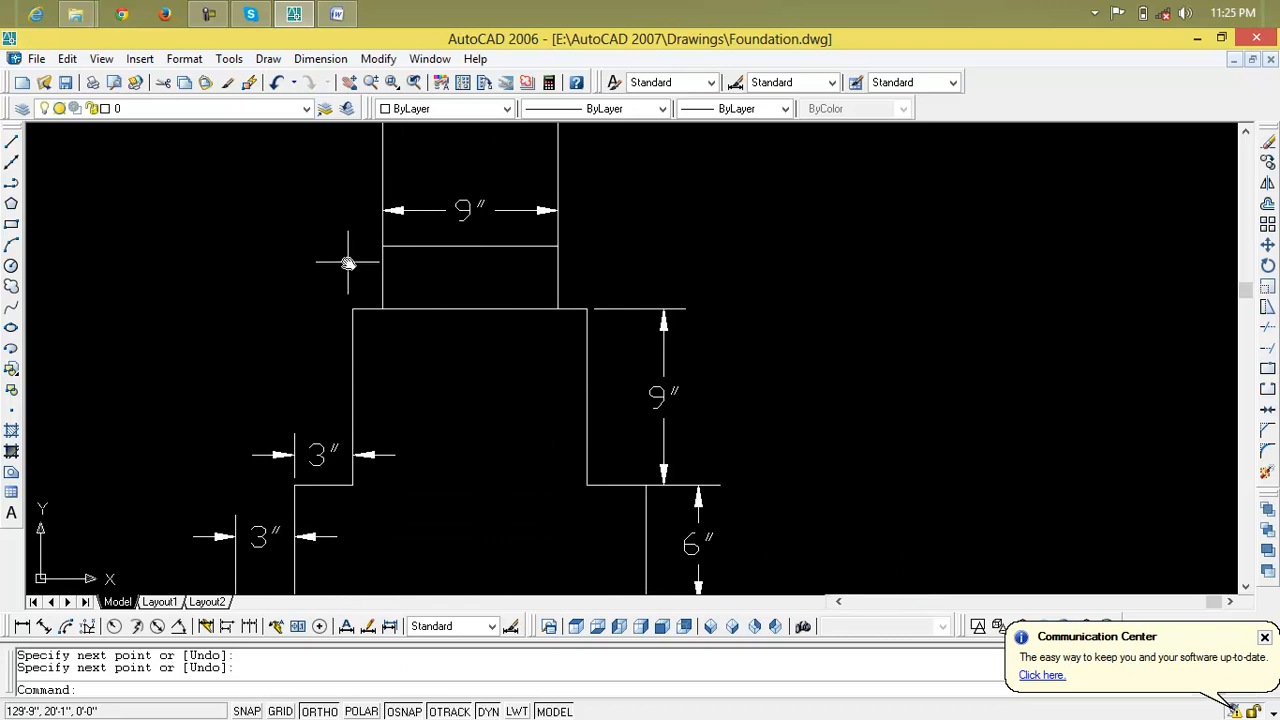
pyautogui.scroll(2, 363, 260)
pyautogui.press('Escape')
pyautogui.press('Escape')
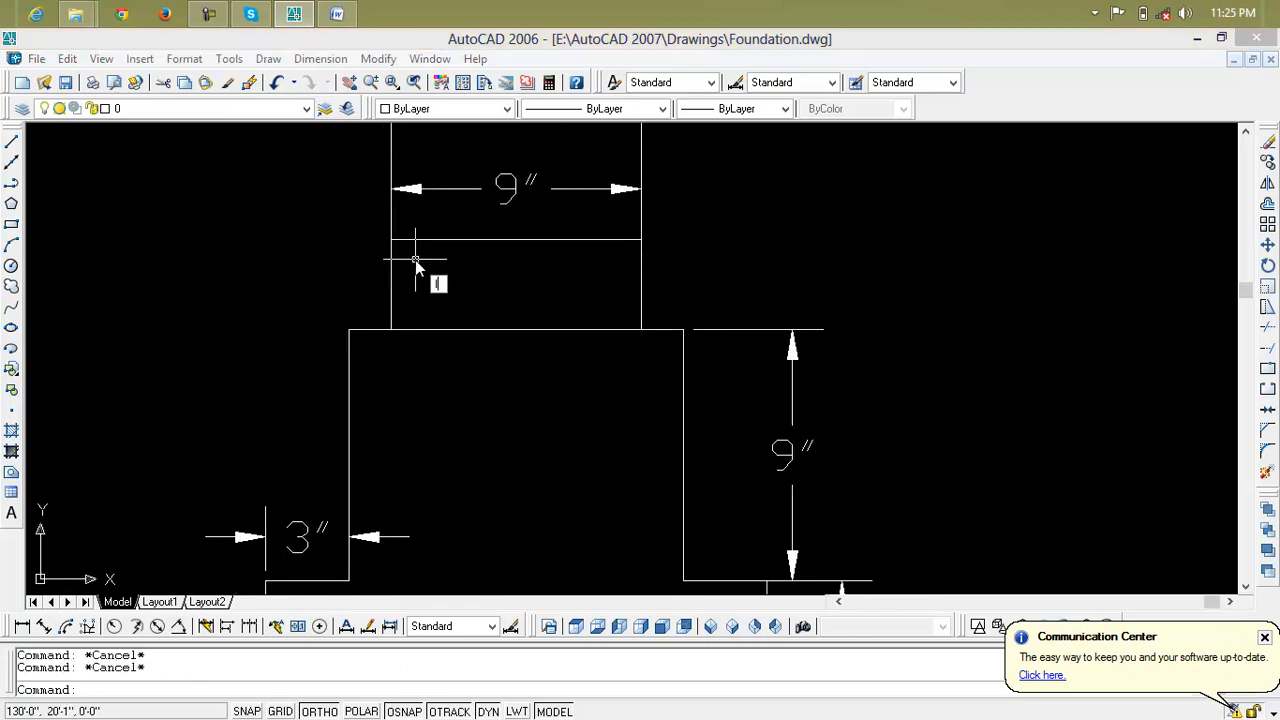
pyautogui.write('l')
pyautogui.press('Return')
pyautogui.click(391, 268)
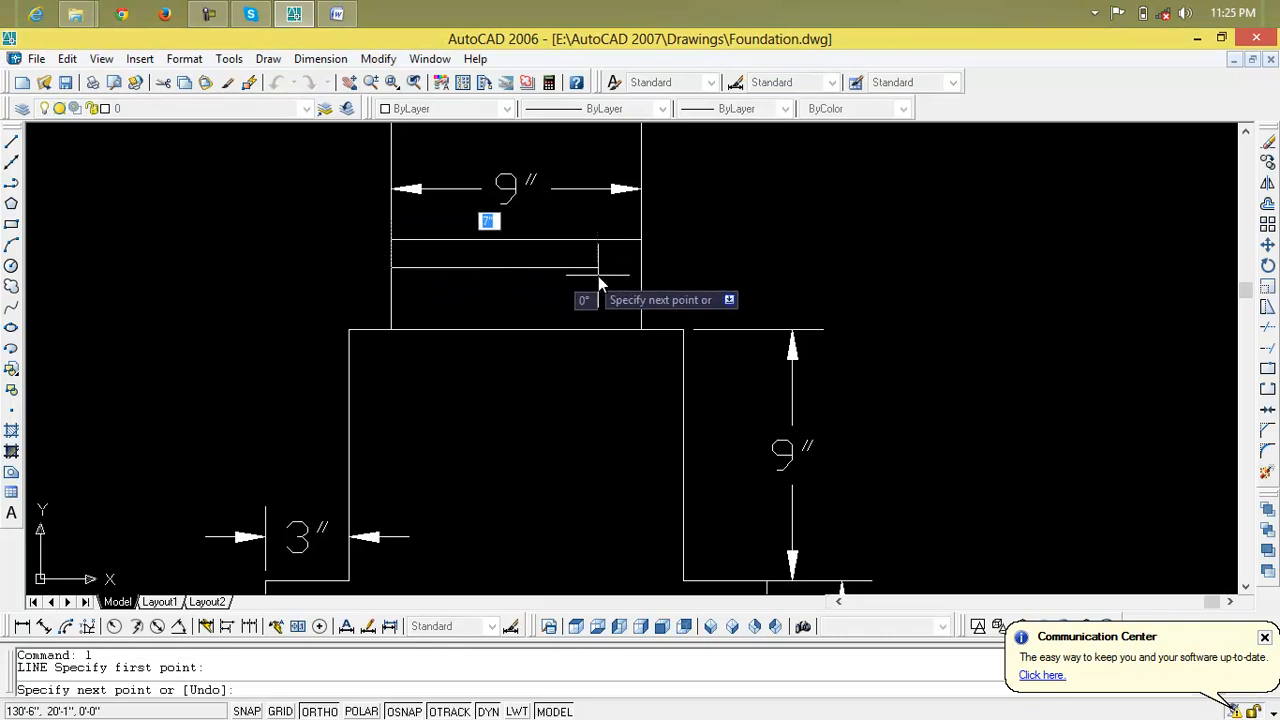
pyautogui.click(644, 274)
pyautogui.press('Escape')
pyautogui.press('Escape')
pyautogui.press('Escape')
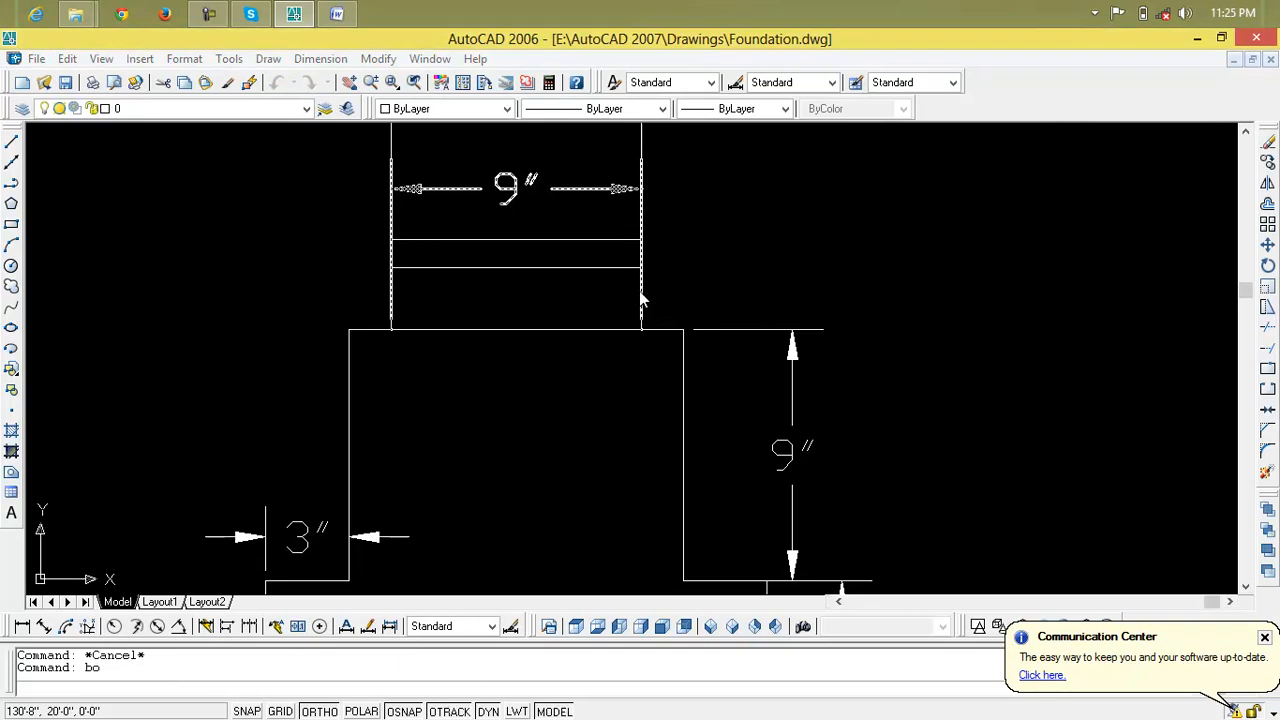
# Create a closed boundary polyline from the narrow strip between the two horizontal lines across the wall
pyautogui.write('bo')
pyautogui.press('Return')
pyautogui.click(137, 152)
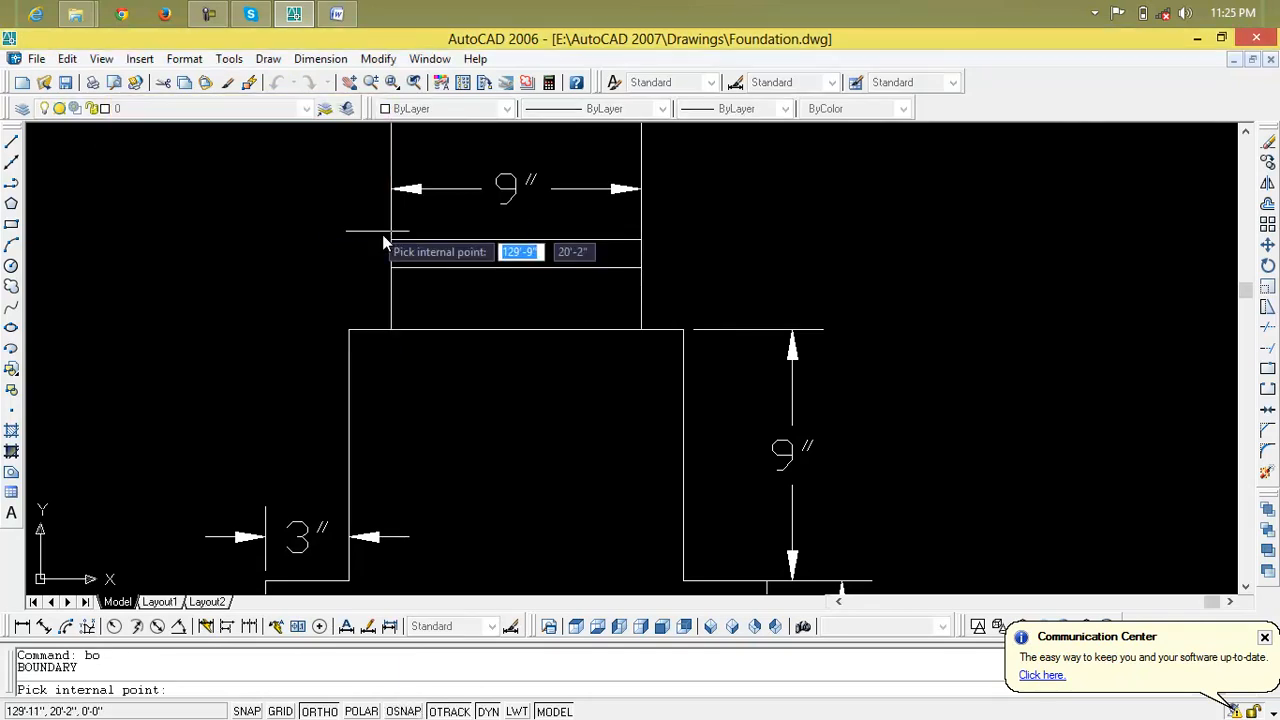
pyautogui.click(470, 255)
pyautogui.press('Return')
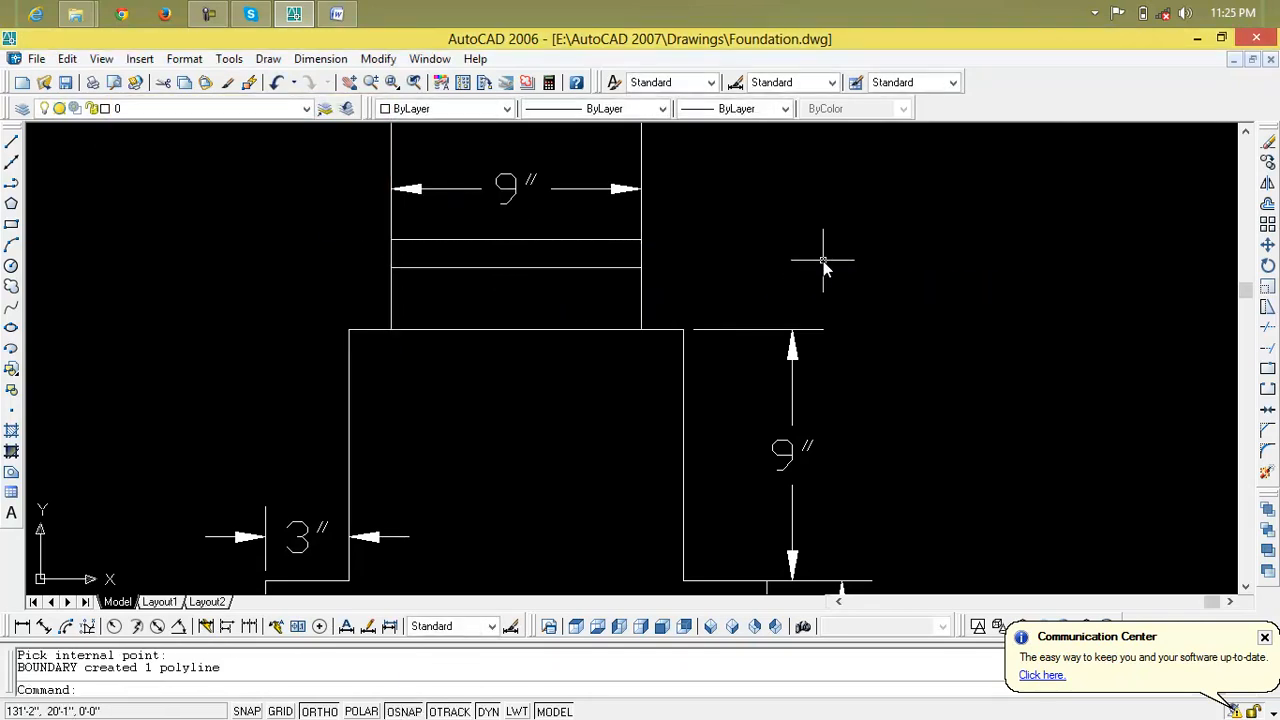
# Start a hatch with the AR-BRELM brick pattern and select the wall strip's closed outline as its boundary
pyautogui.write('h')
pyautogui.press('Return')
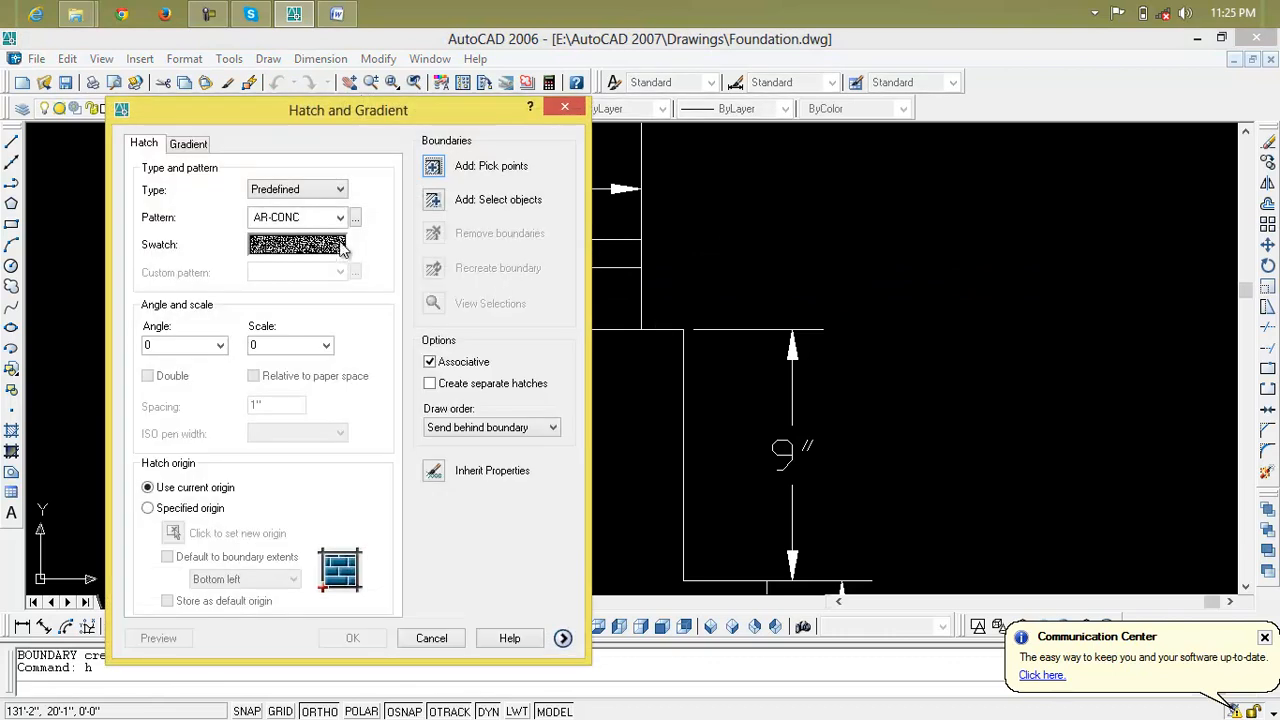
pyautogui.click(344, 241)
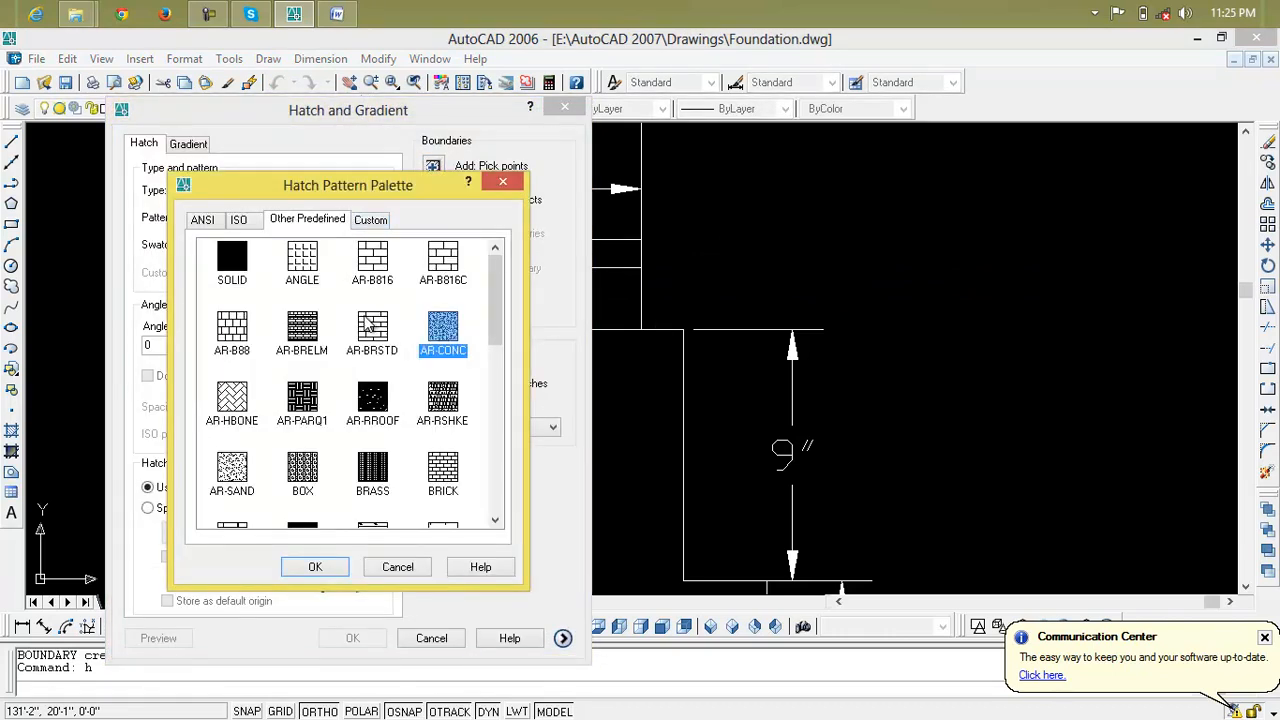
pyautogui.doubleClick(316, 330)
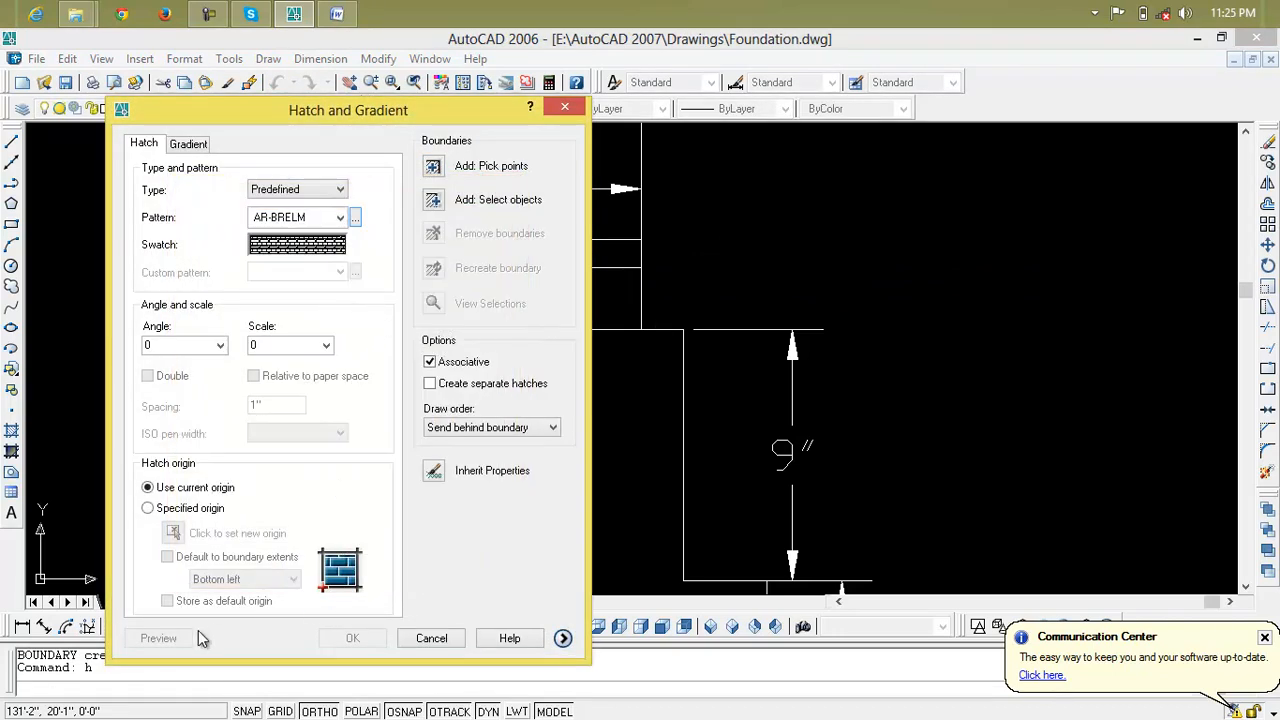
pyautogui.click(452, 201)
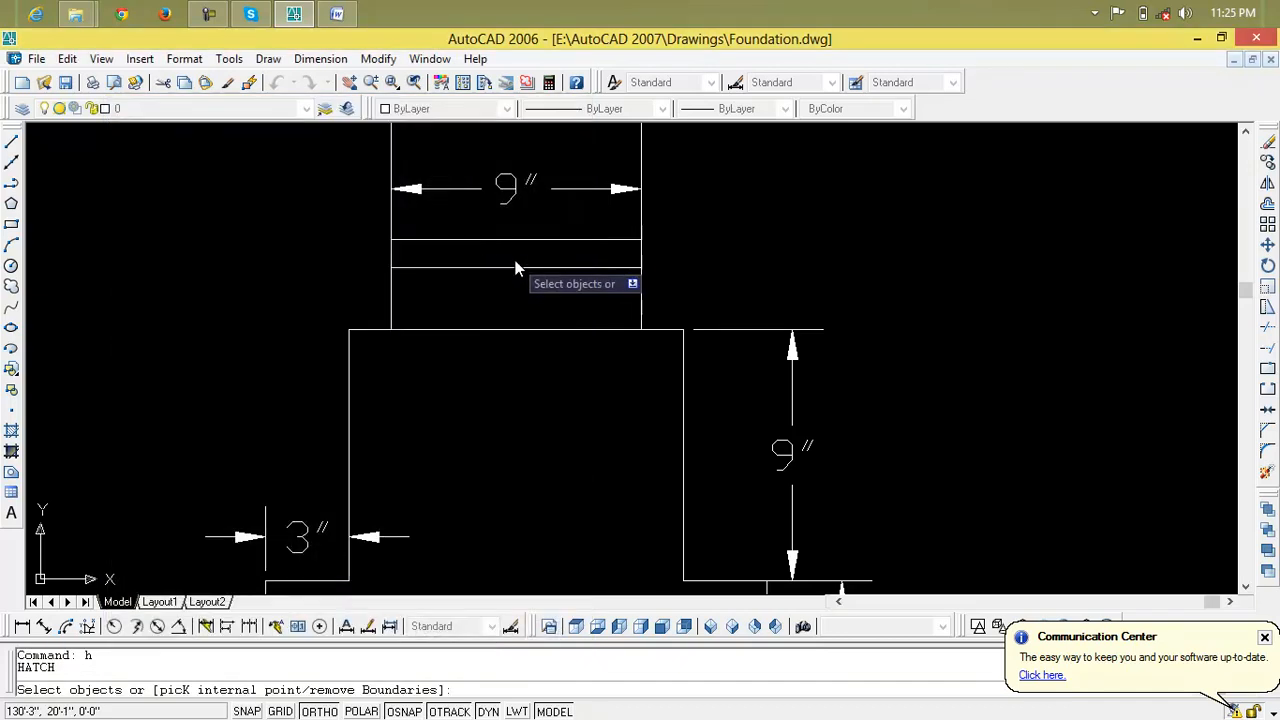
pyautogui.click(524, 245)
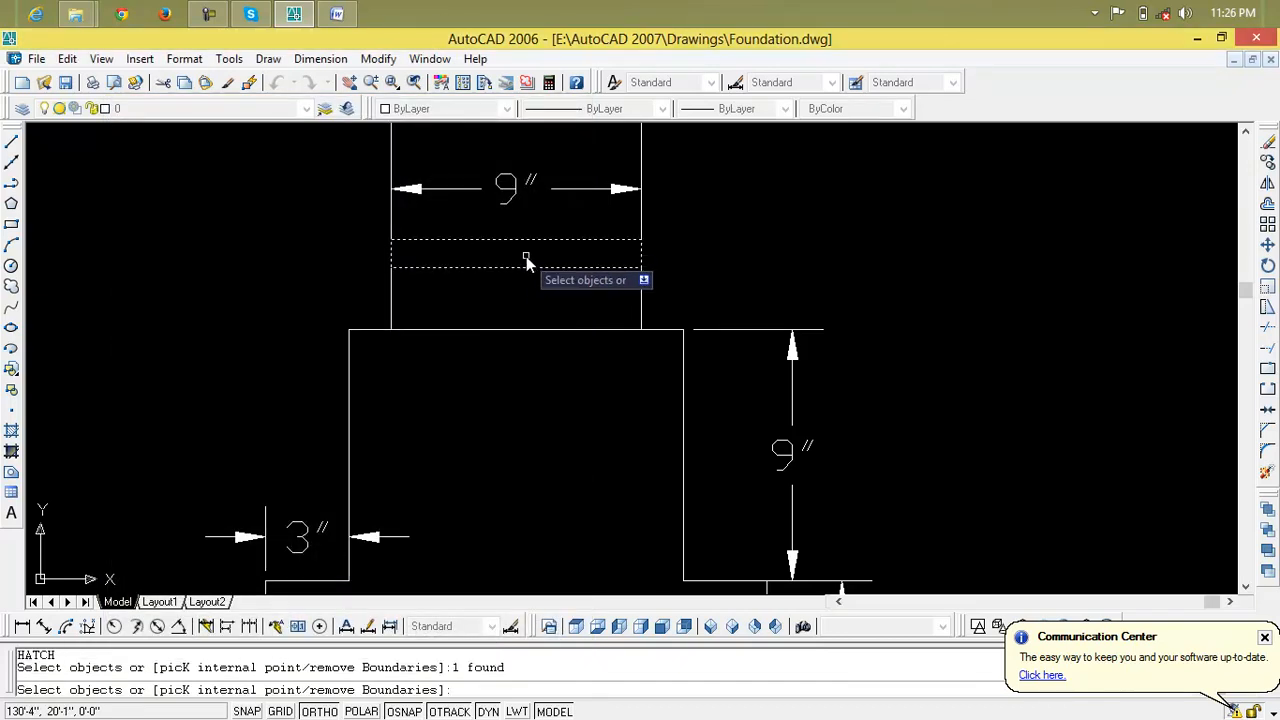
pyautogui.press('Return')
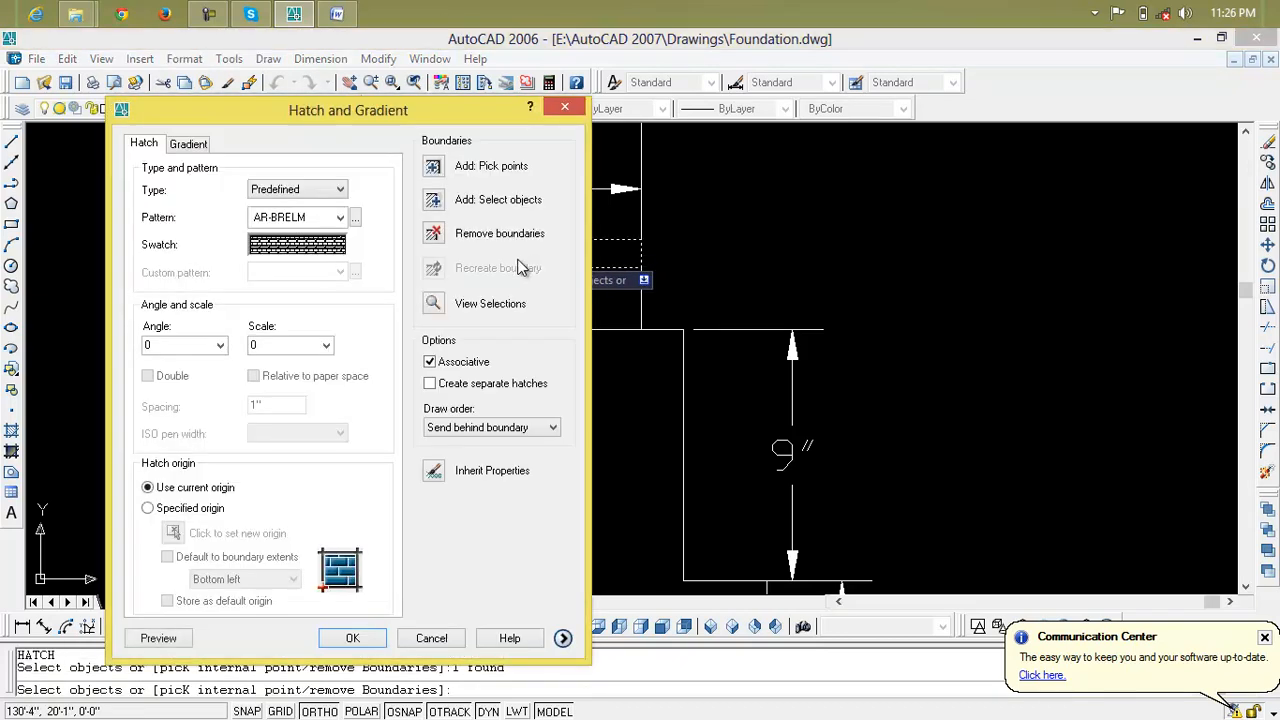
# Preview the AR-BRELM hatch in the wall strip at scale 0 and try it at scale 0.25
pyautogui.click(157, 639)
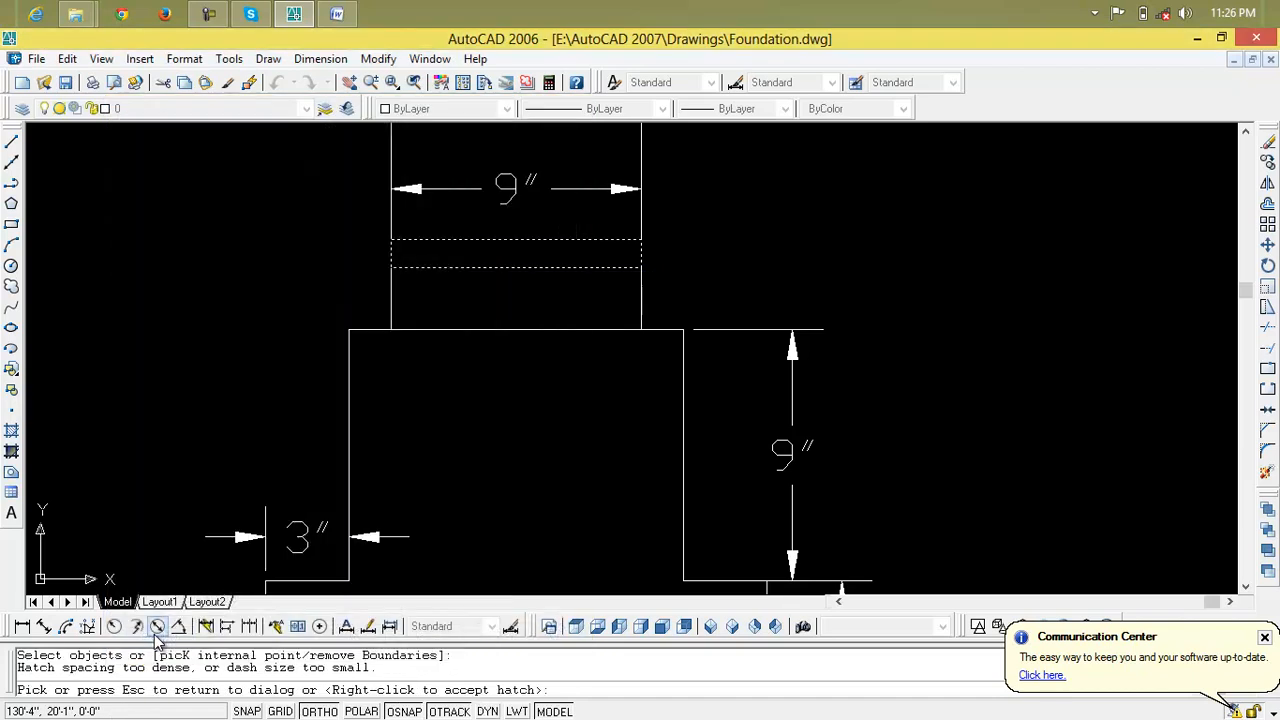
pyautogui.click(382, 405)
pyautogui.click(329, 345)
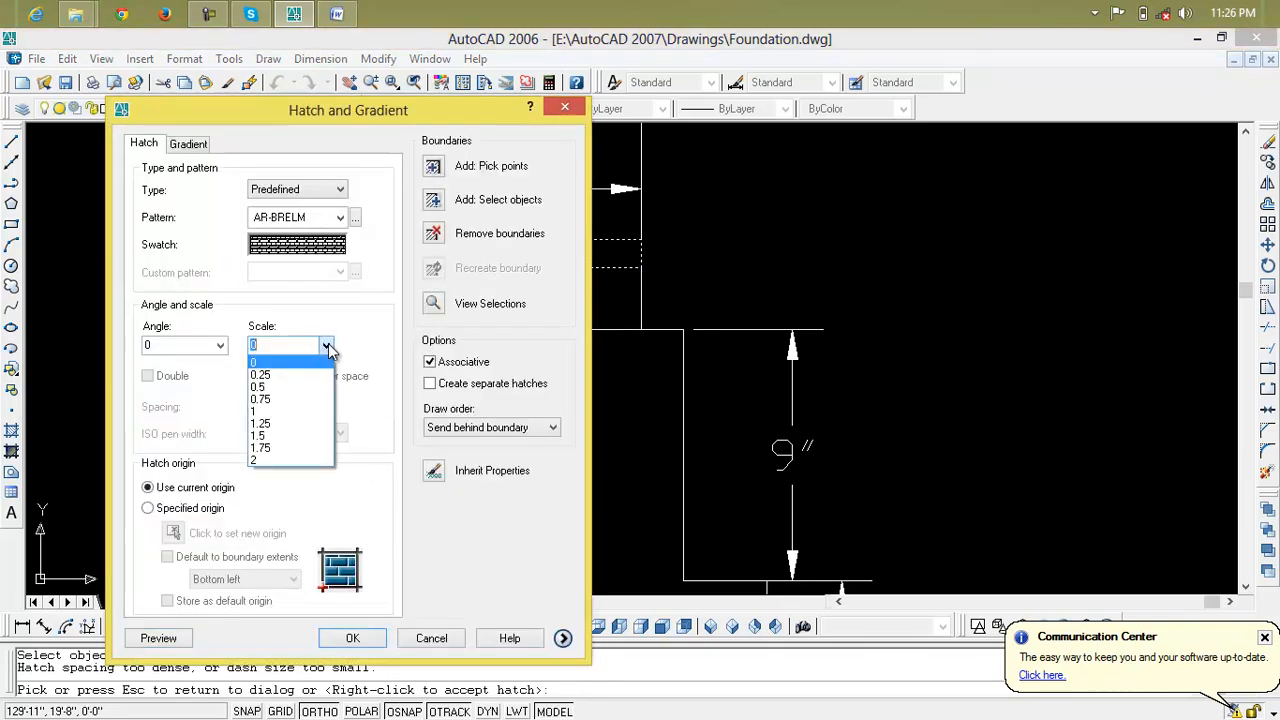
pyautogui.click(316, 374)
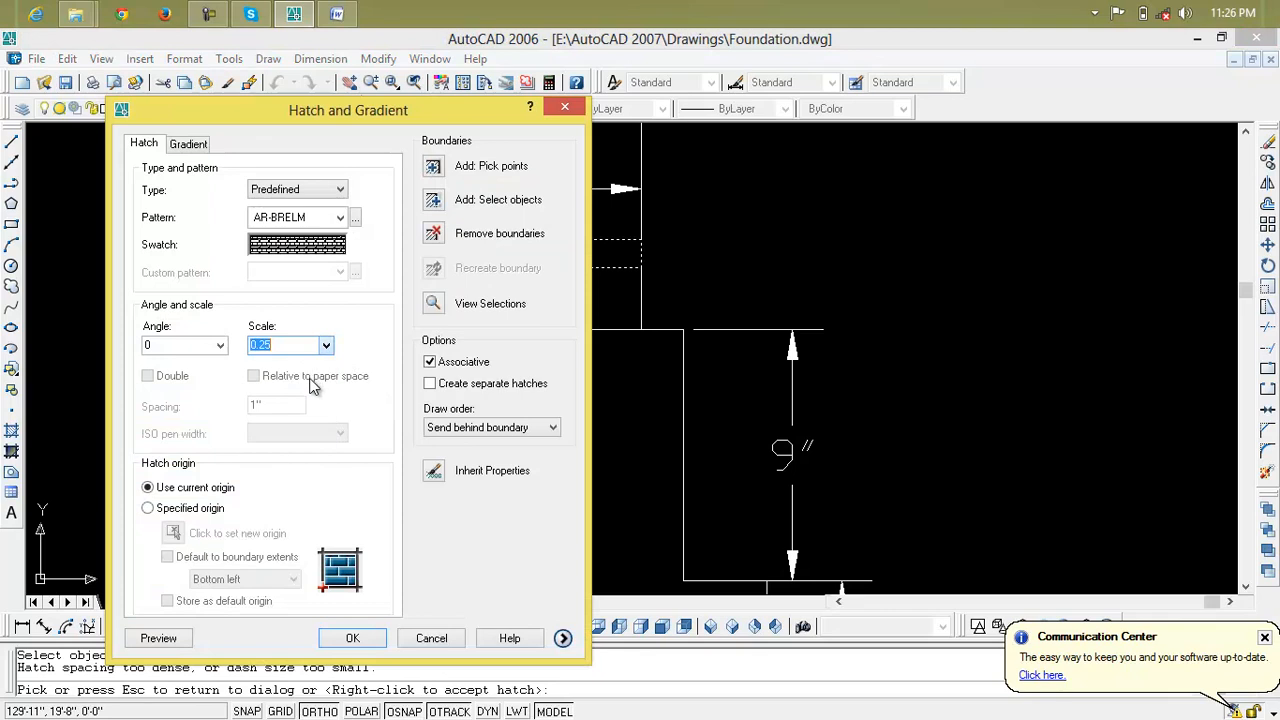
pyautogui.click(176, 640)
pyautogui.click(651, 200)
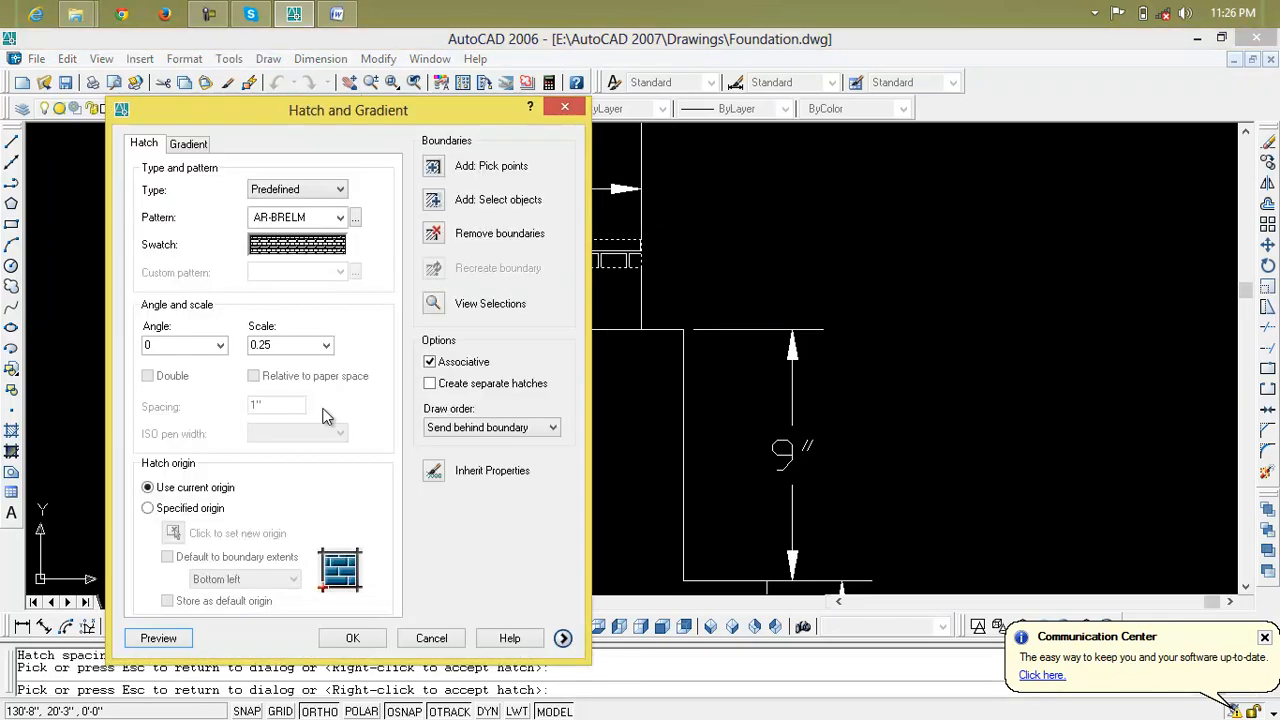
# Try the AR-BRELM hatch at scale 1 and again at 0.25, previewing each in the wall strip
pyautogui.click(327, 345)
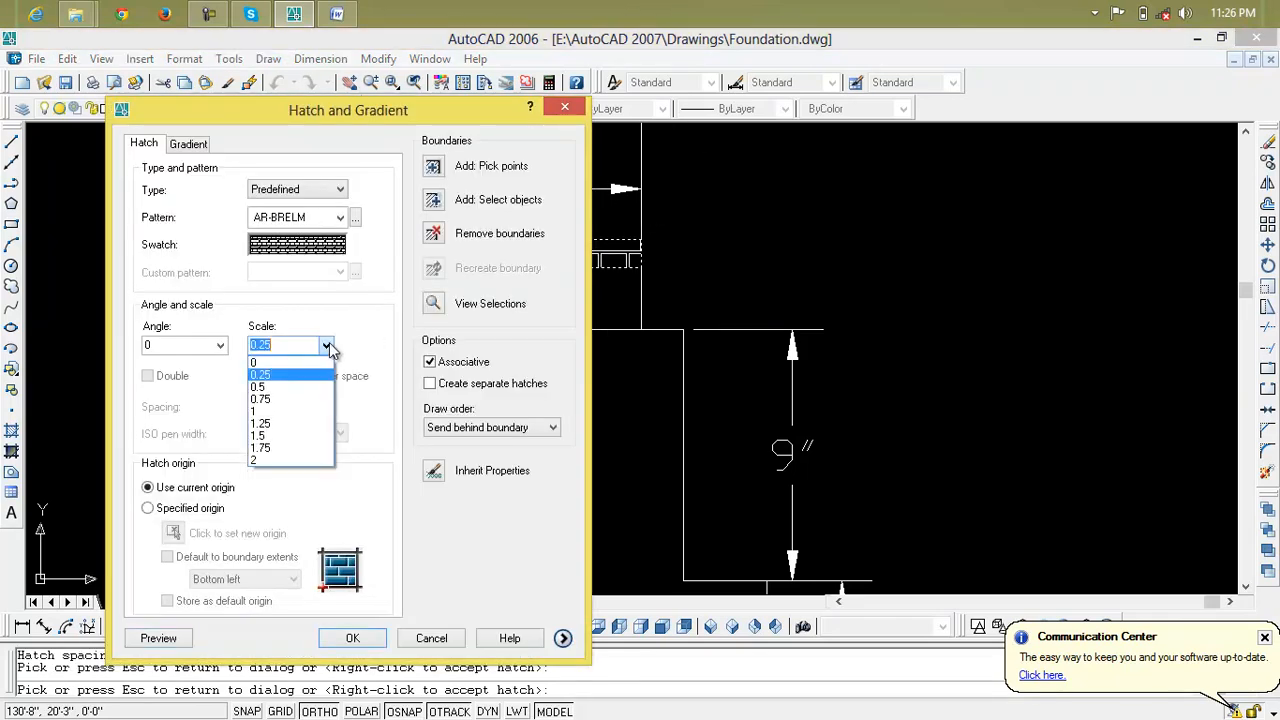
pyautogui.click(313, 413)
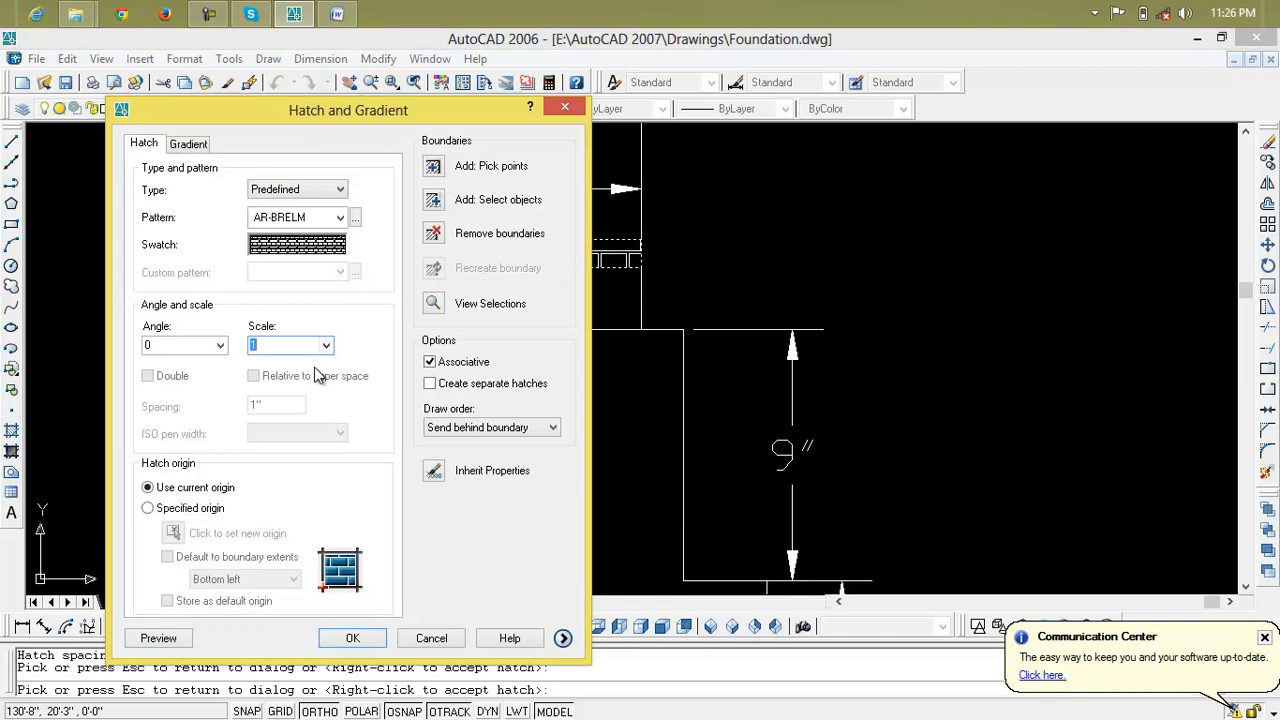
pyautogui.click(157, 645)
pyautogui.click(548, 290)
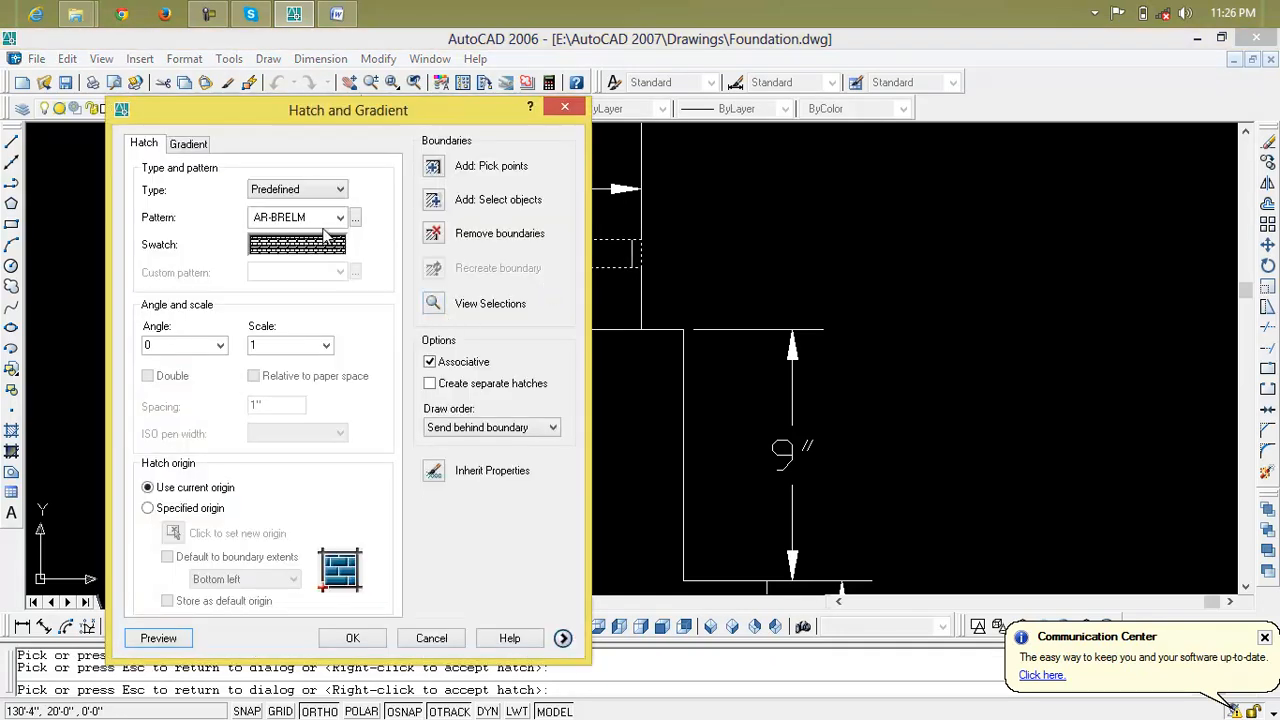
pyautogui.click(326, 345)
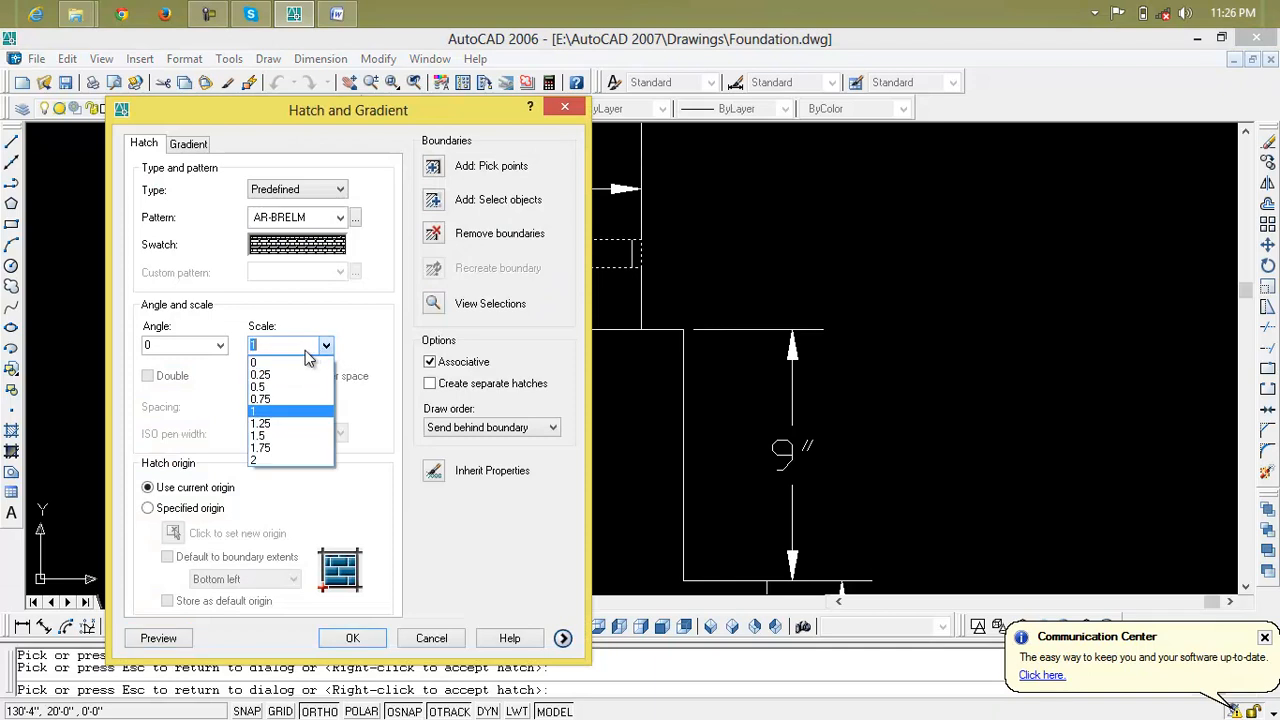
pyautogui.click(291, 376)
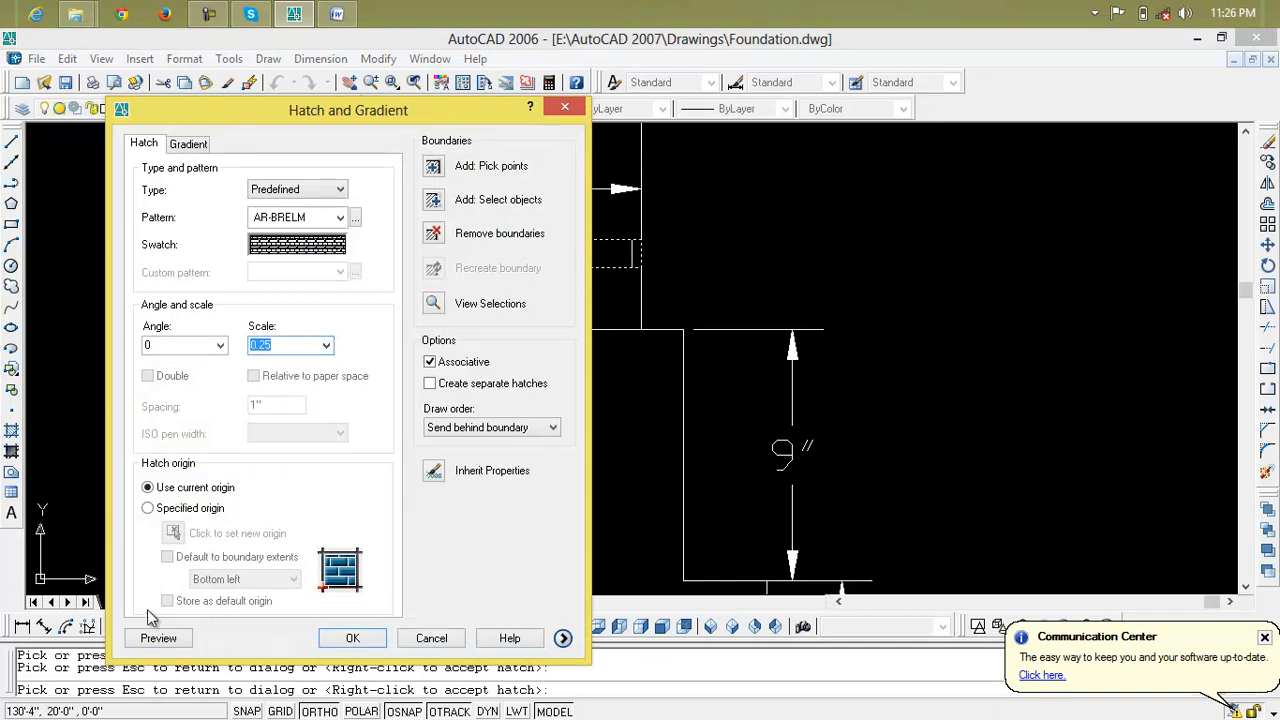
pyautogui.click(157, 639)
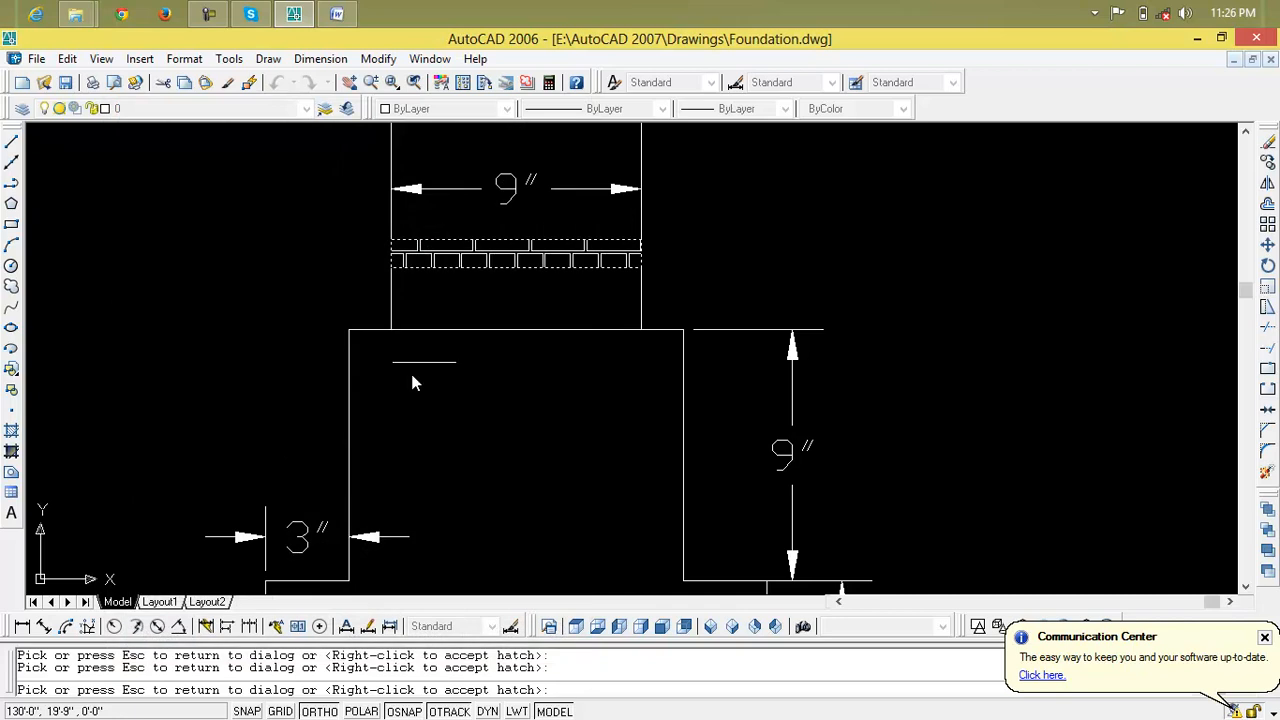
pyautogui.click(454, 333)
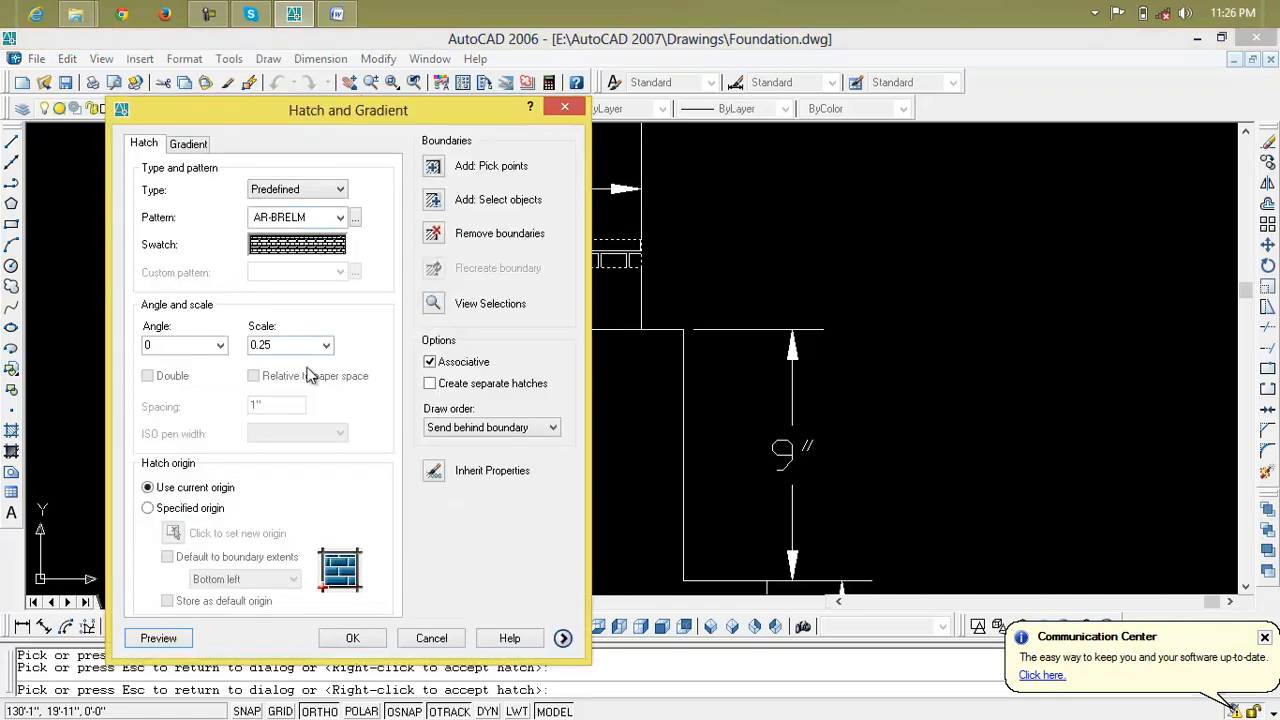
# Try a hatch scale of 0.0015 for the brick pattern and preview it in the wall strip
pyautogui.doubleClick(287, 345)
pyautogui.click(279, 345)
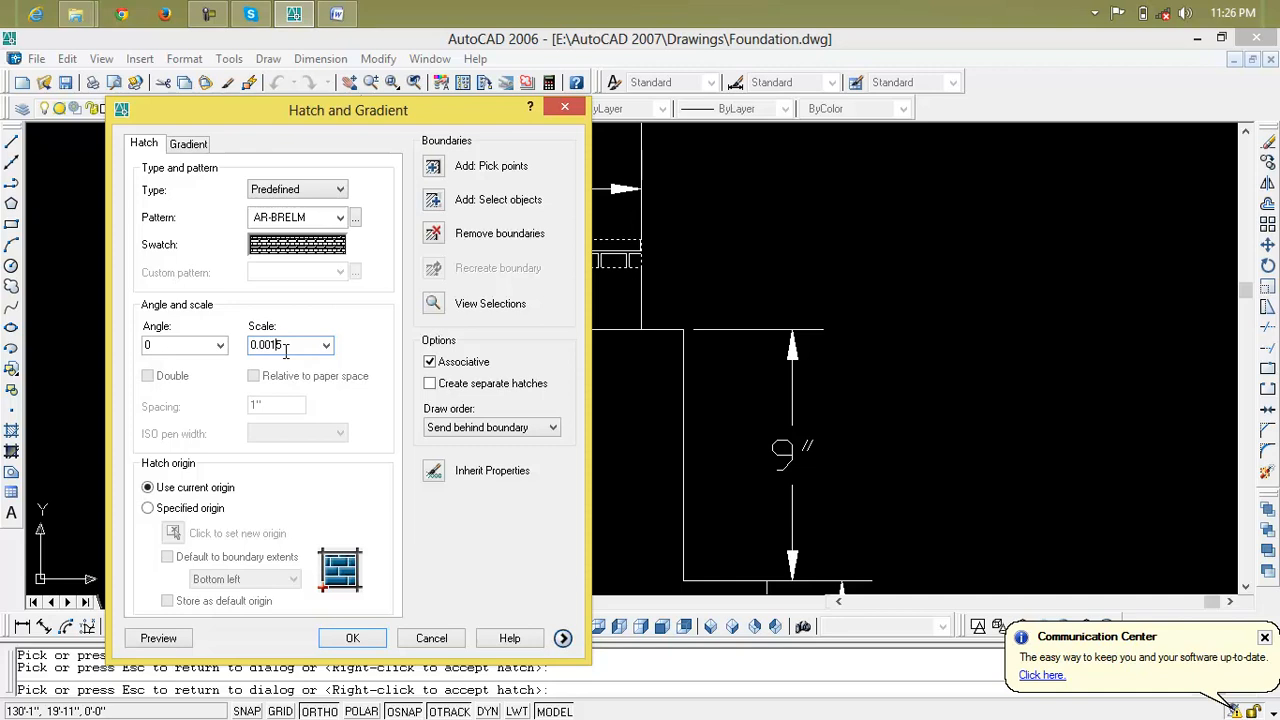
pyautogui.click(158, 638)
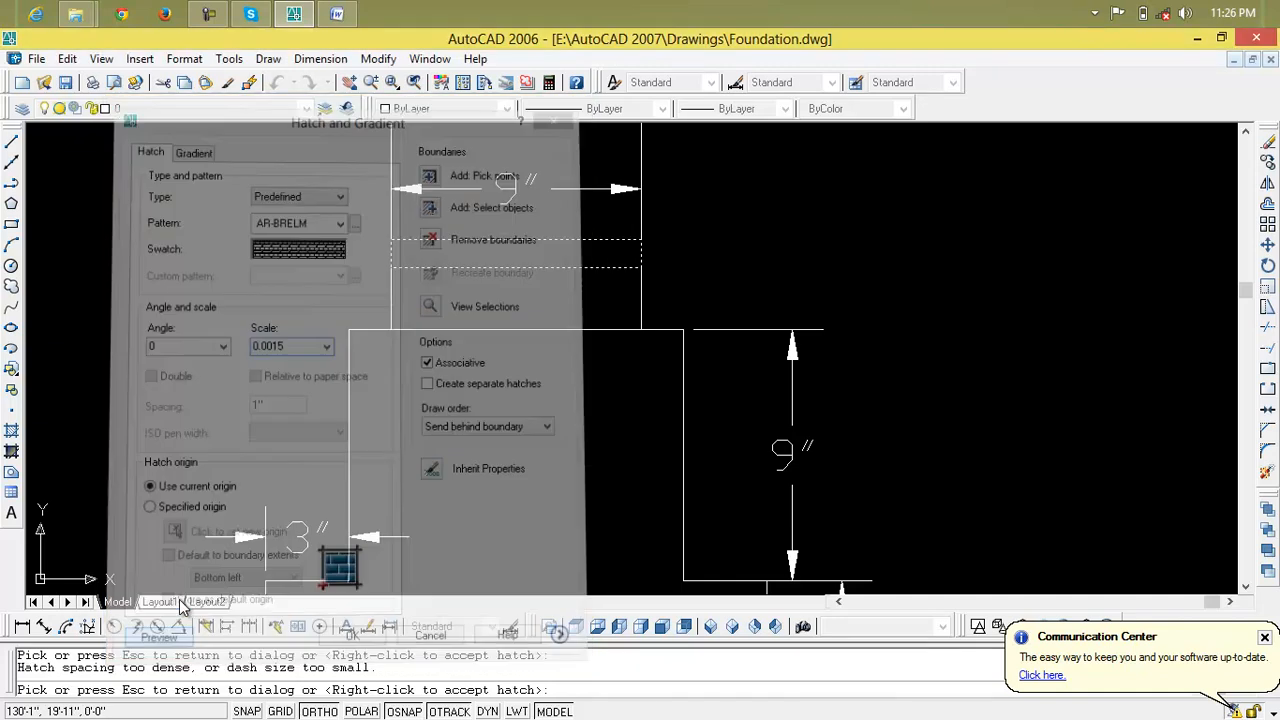
pyautogui.press('Escape')
# Set the AR-BRELM hatch scale to 0.1 and preview it in the wall strip
pyautogui.doubleClick(297, 345)
pyautogui.click(307, 344)
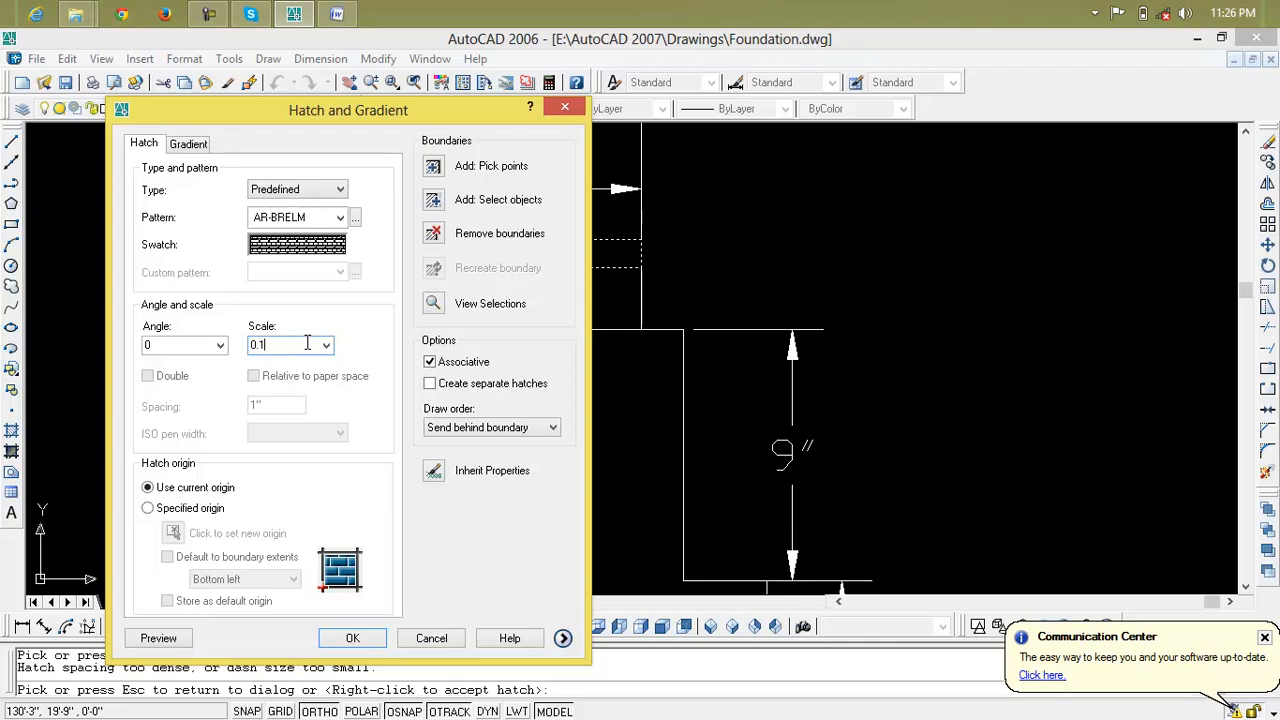
pyautogui.click(158, 638)
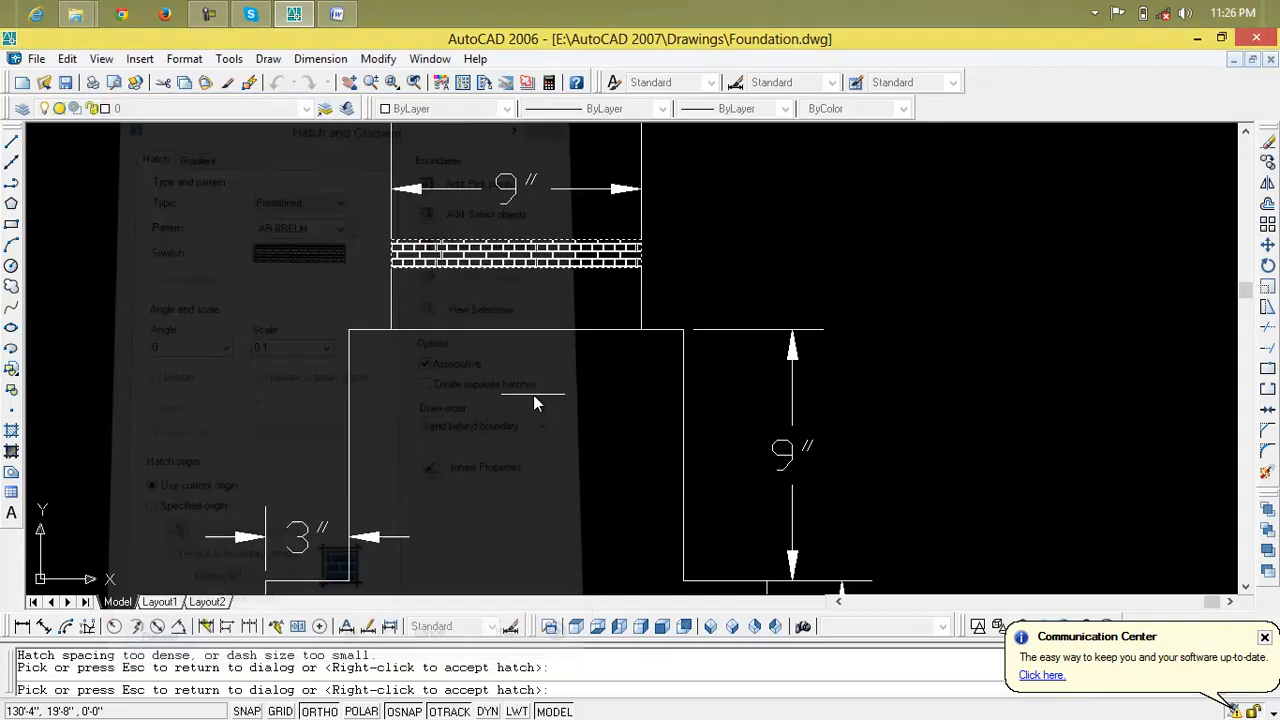
pyautogui.click(712, 336)
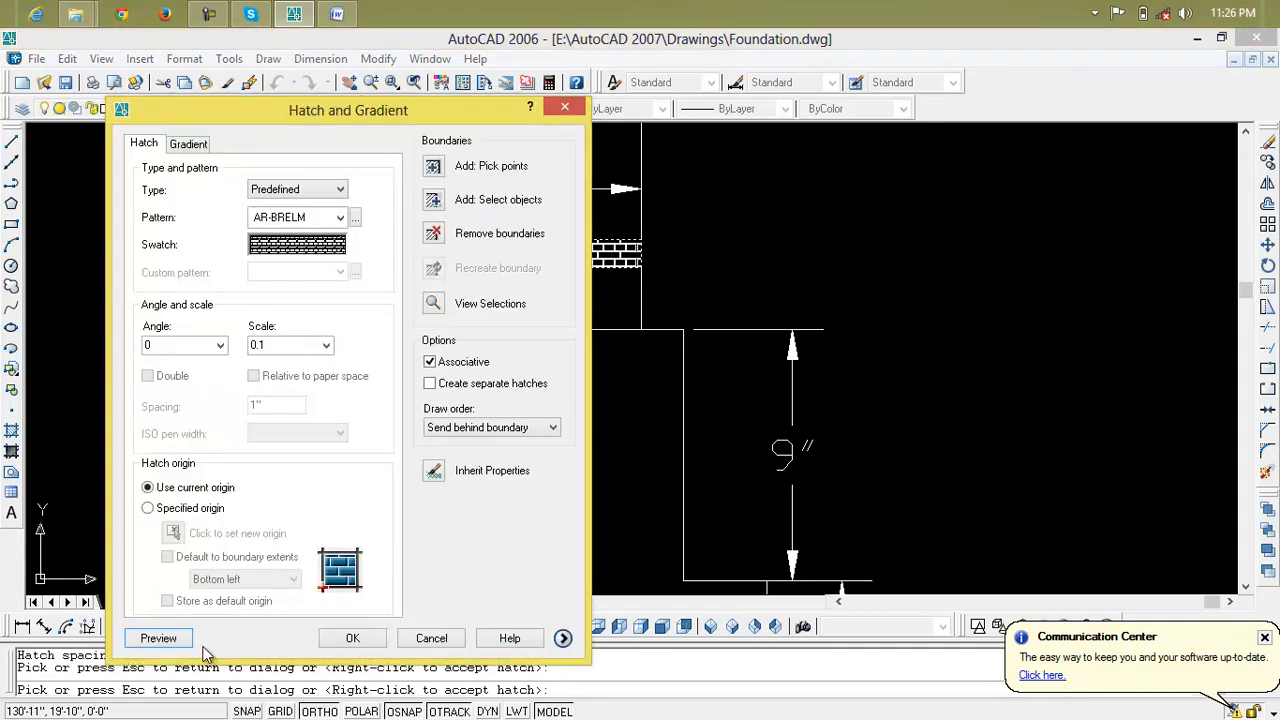
# Apply the AR-BRELM brick hatch to the wall strip at scale 0.1
pyautogui.click(352, 638)
pyautogui.scroll(-5, 600, 290)
pyautogui.scroll(2, 588, 300)
pyautogui.scroll(-2, 588, 300)
pyautogui.scroll(3, 560, 293)
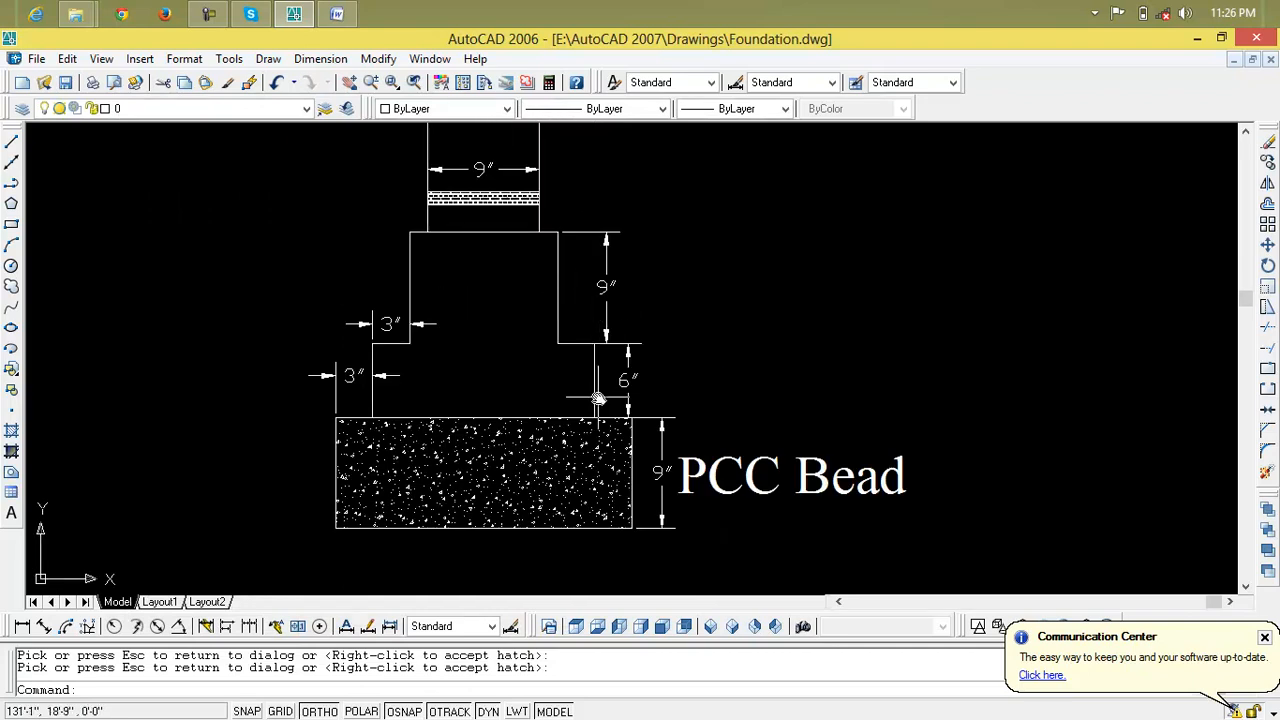
pyautogui.write('l')
pyautogui.press('Return')
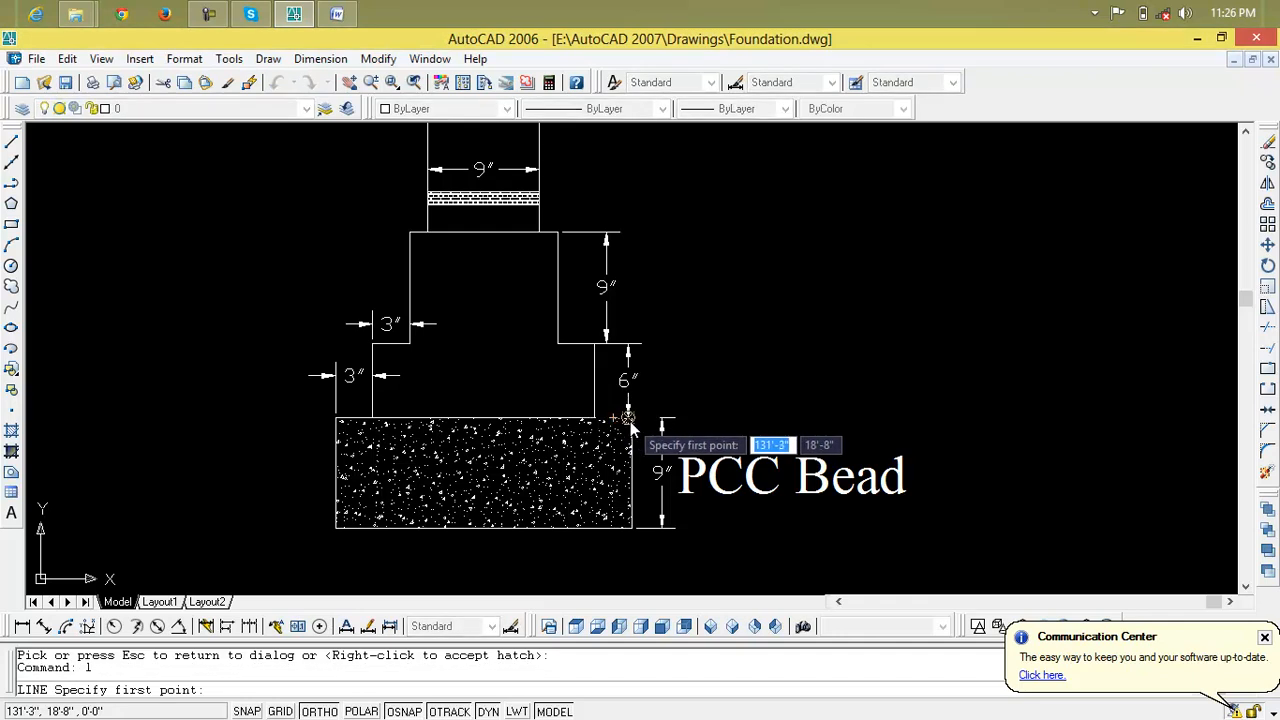
pyautogui.click(634, 427)
pyautogui.press('Escape')
pyautogui.press('Escape')
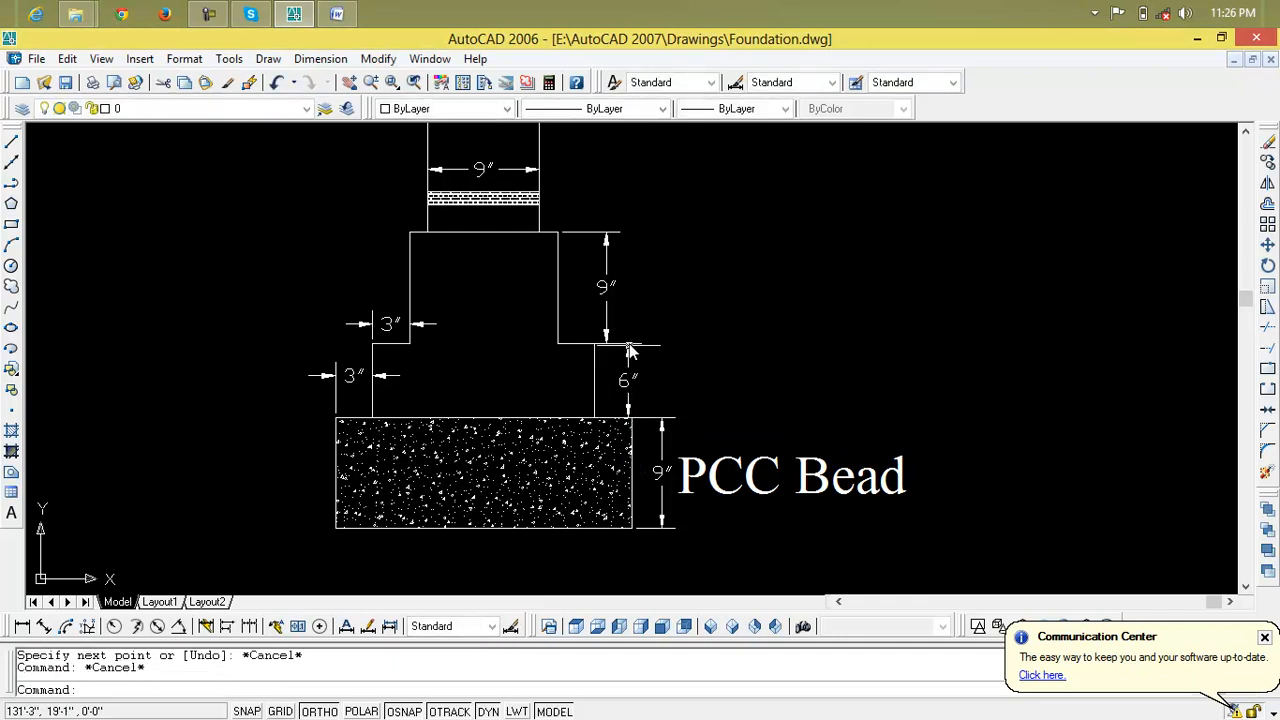
# Move the 9" dimension line of the upper footing step farther out to the right, beyond the lower footing
pyautogui.click(607, 290)
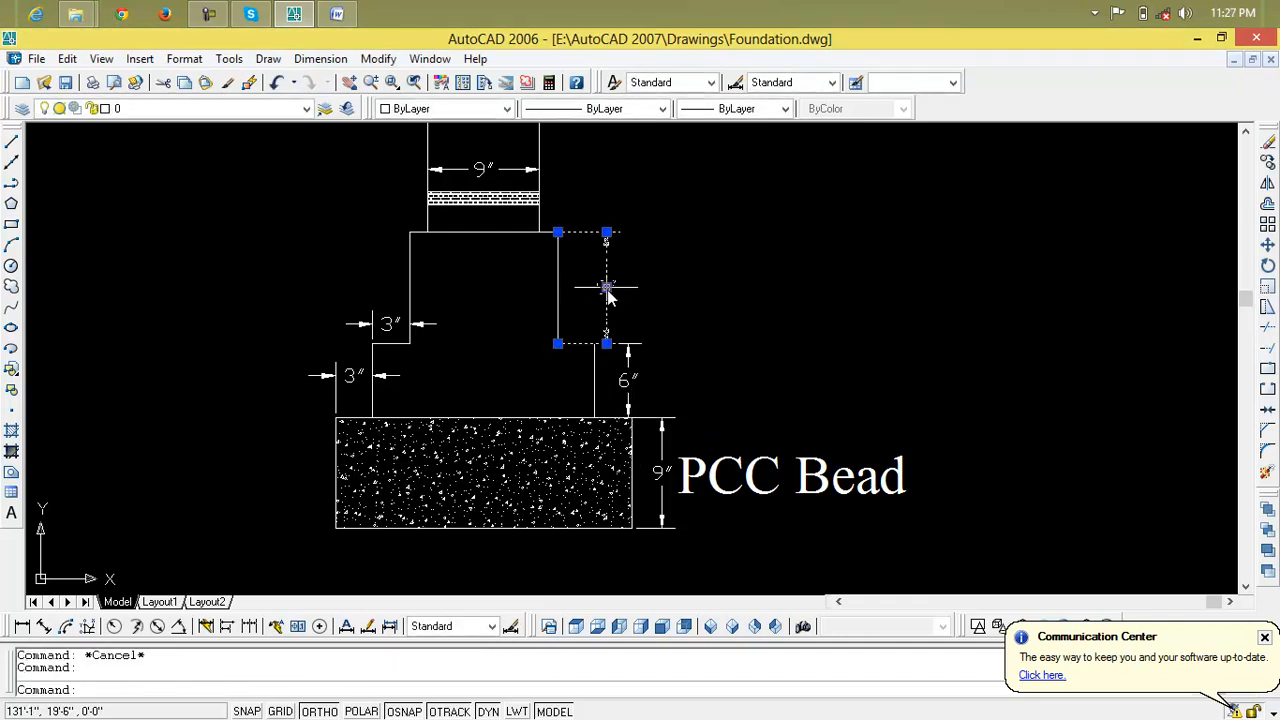
pyautogui.click(607, 290)
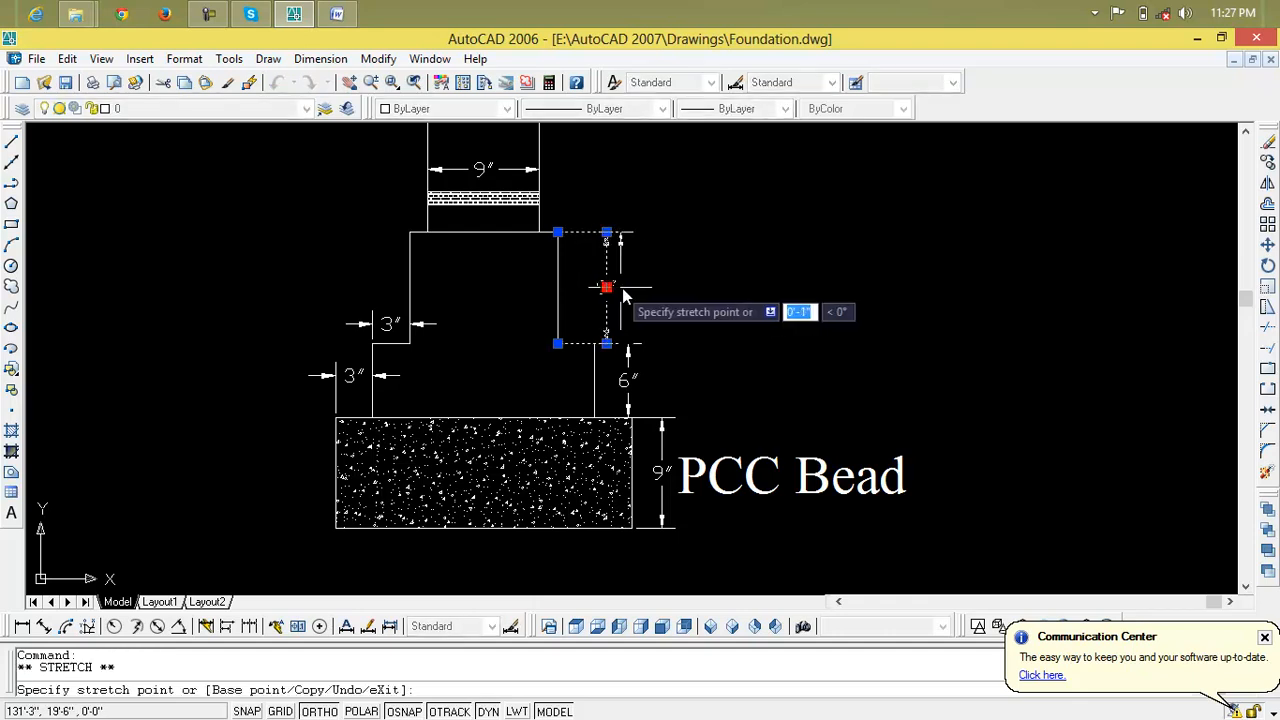
pyautogui.click(849, 288)
pyautogui.press('Return')
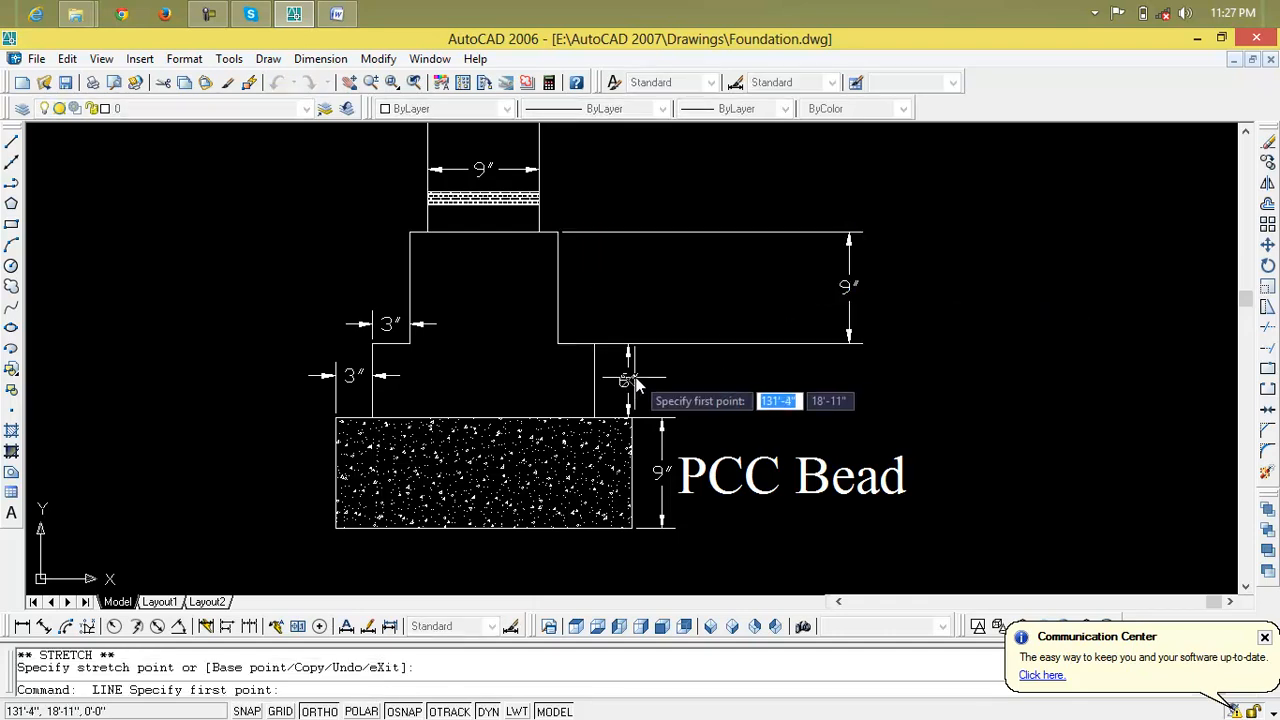
pyautogui.press('Escape')
pyautogui.press('Escape')
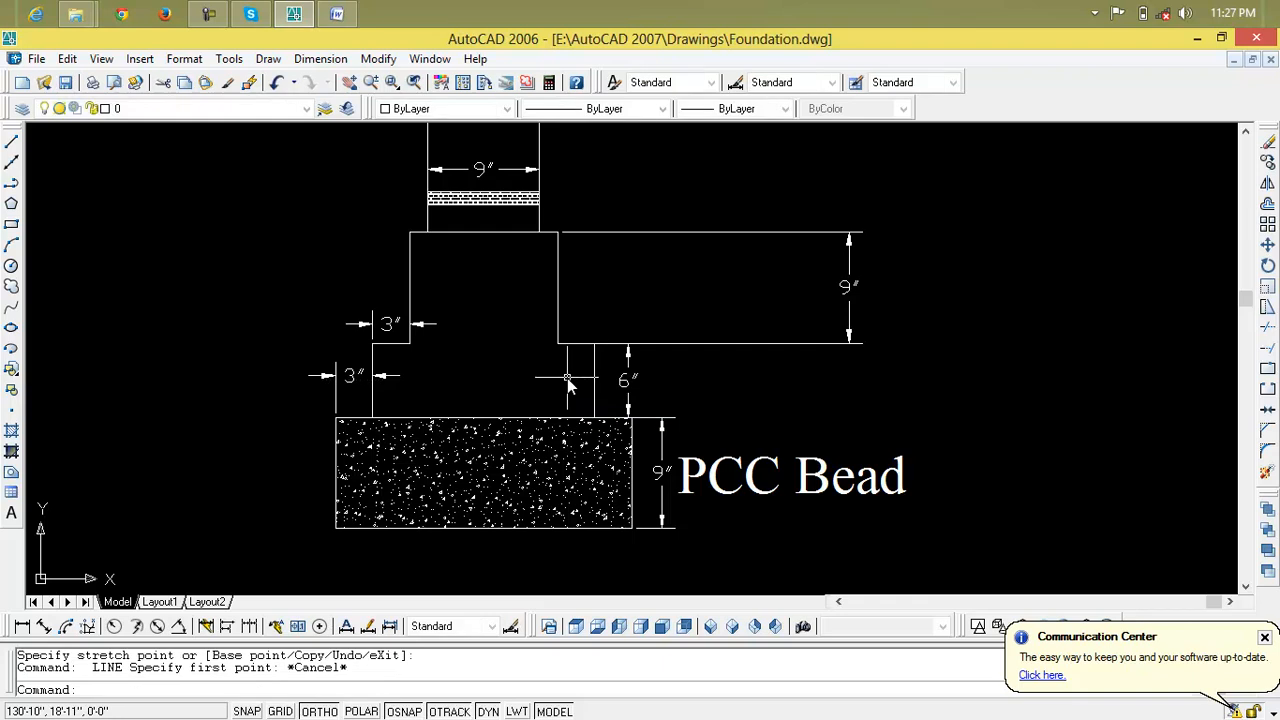
# Move the 6" dimension line of the lower footing step outward, roughly under the relocated 9" dimension line
pyautogui.doubleClick(624, 382)
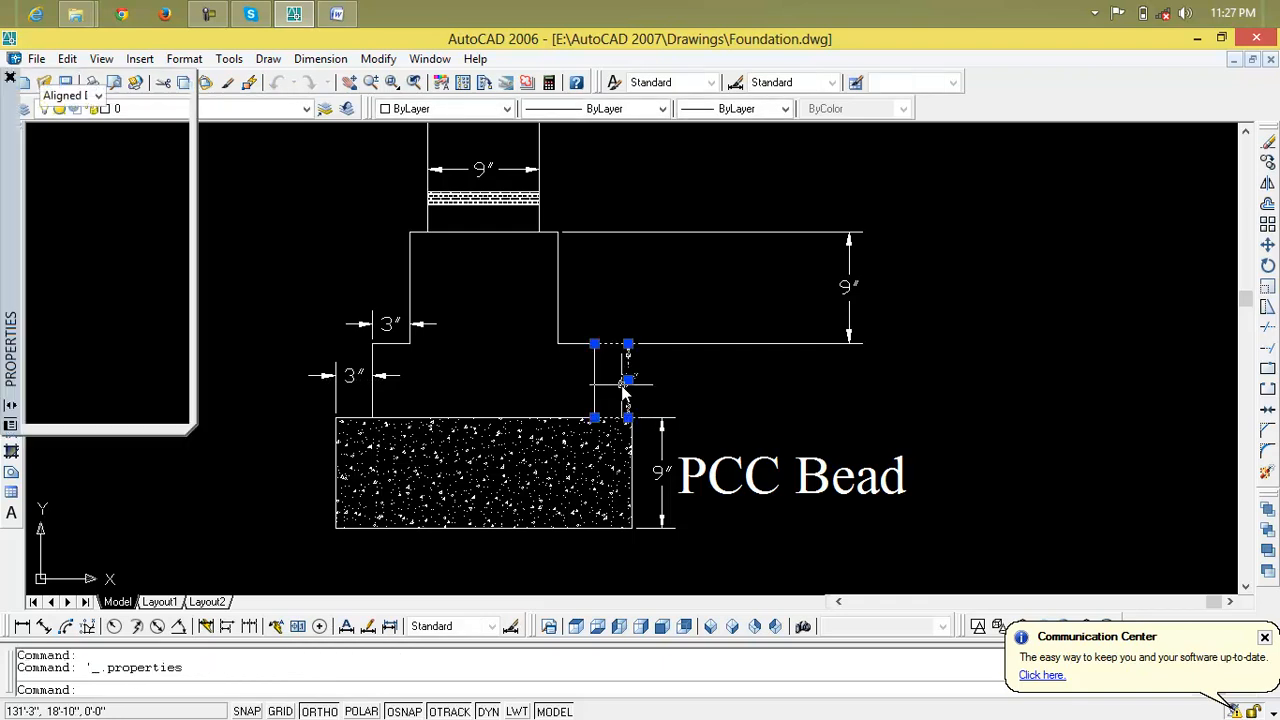
pyautogui.click(628, 380)
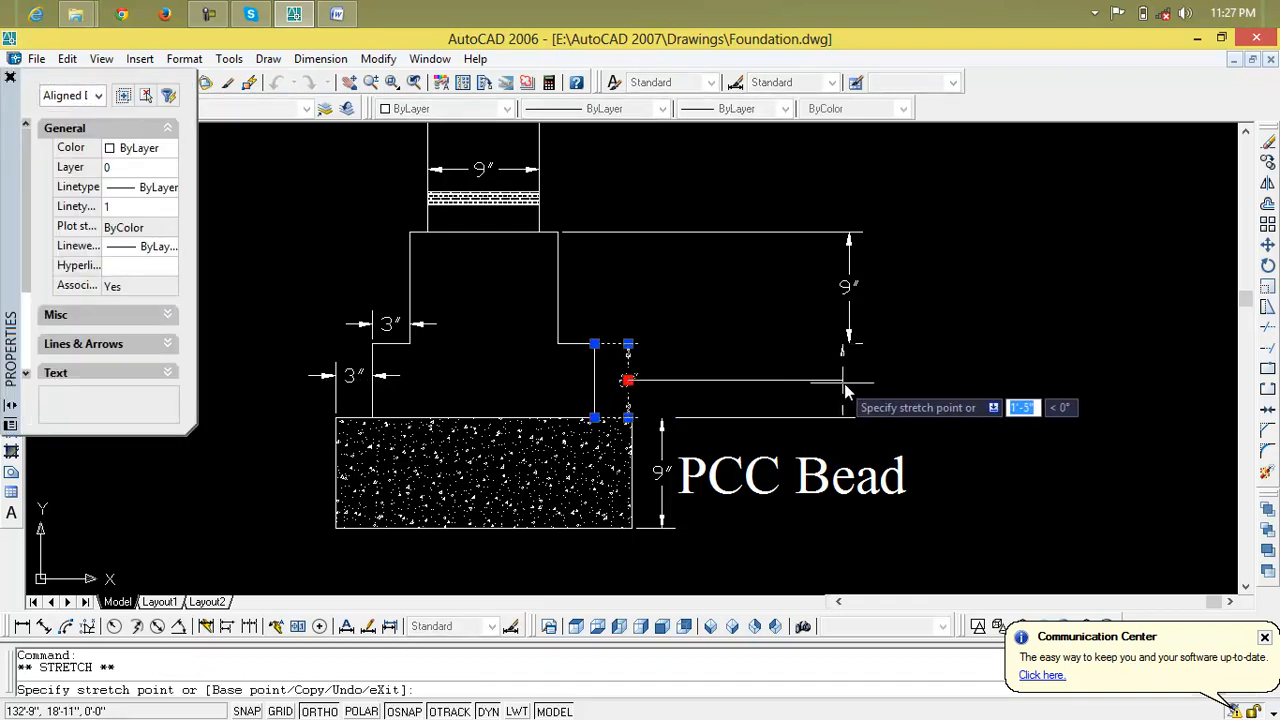
pyautogui.click(843, 378)
pyautogui.press('Escape')
pyautogui.press('Escape')
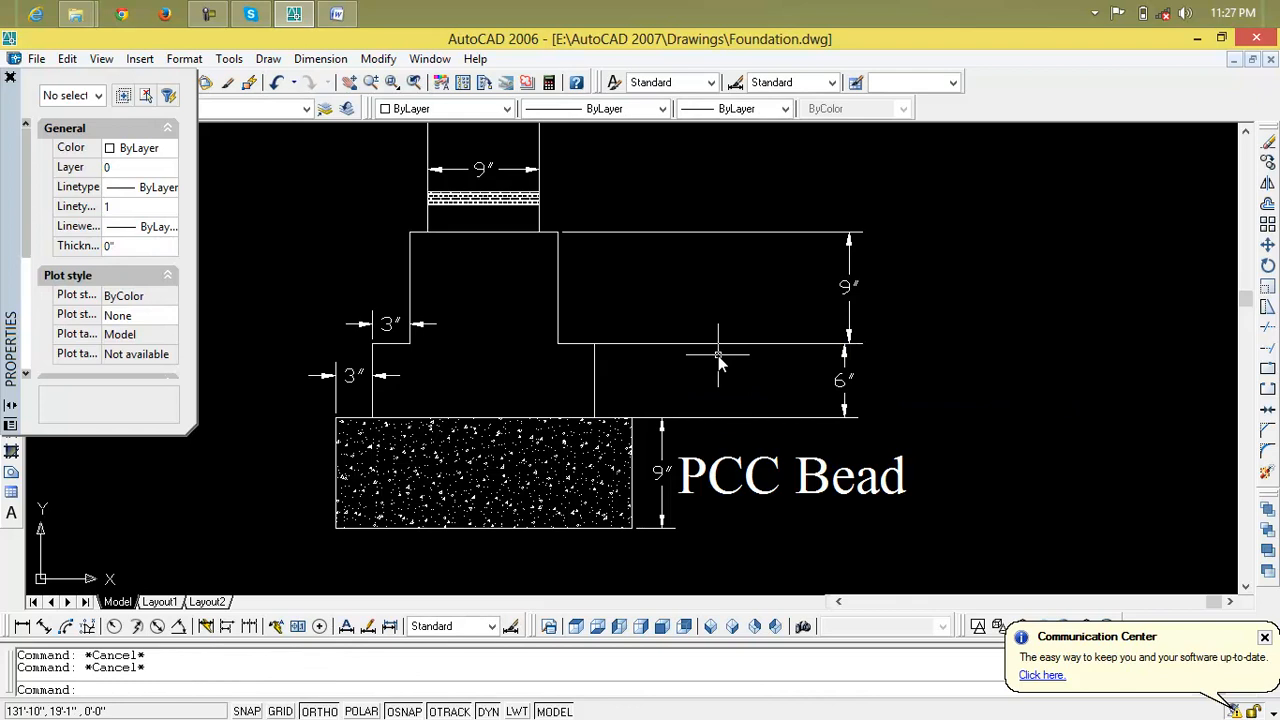
# Draw a vertical line from the concrete bed's upper right corner up to just above the brick strip
pyautogui.write('l')
pyautogui.press('Return')
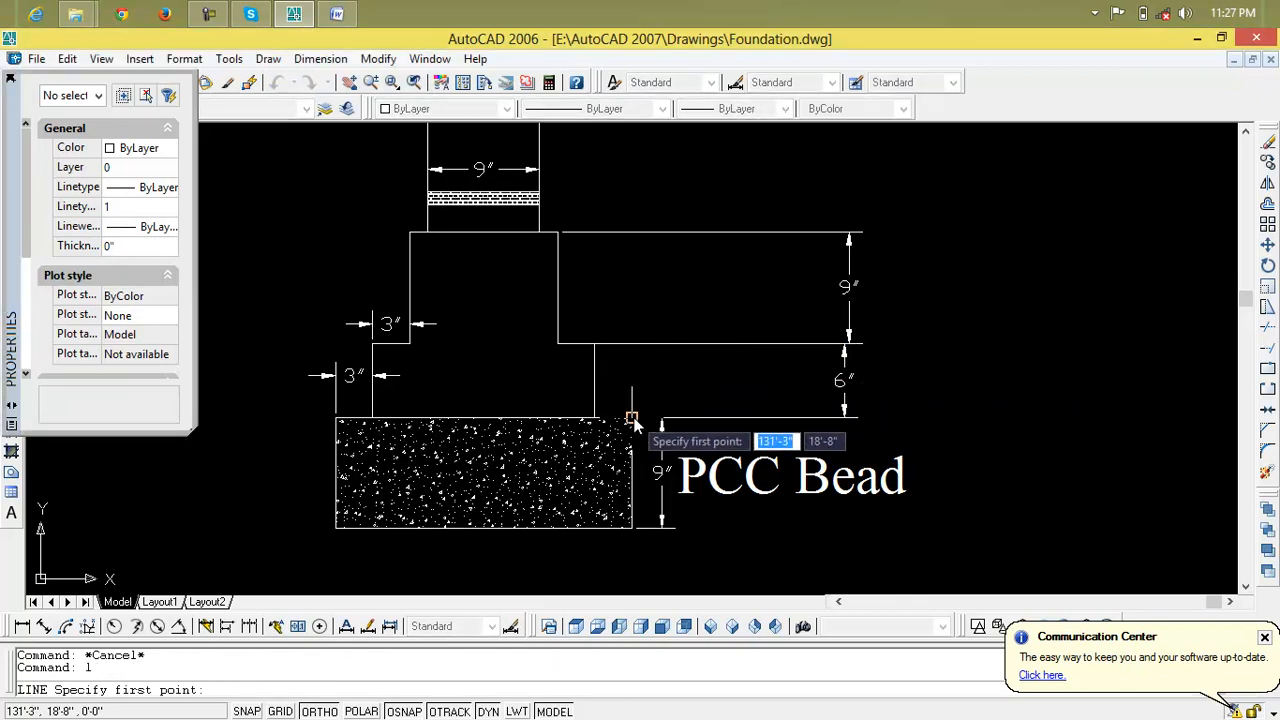
pyautogui.click(632, 418)
pyautogui.click(627, 184)
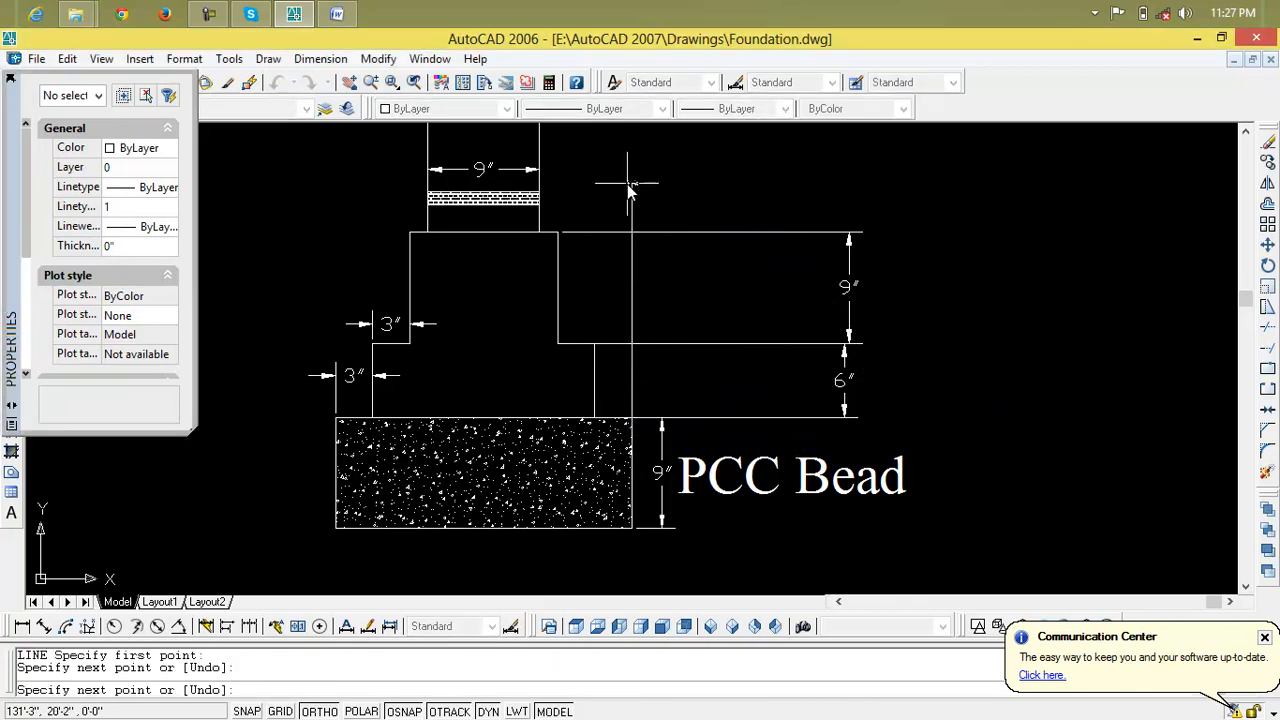
pyautogui.press('Return')
# Draw a horizontal line from the brick strip's upper right corner outward past the new vertical line
pyautogui.press('Return')
pyautogui.click(540, 192)
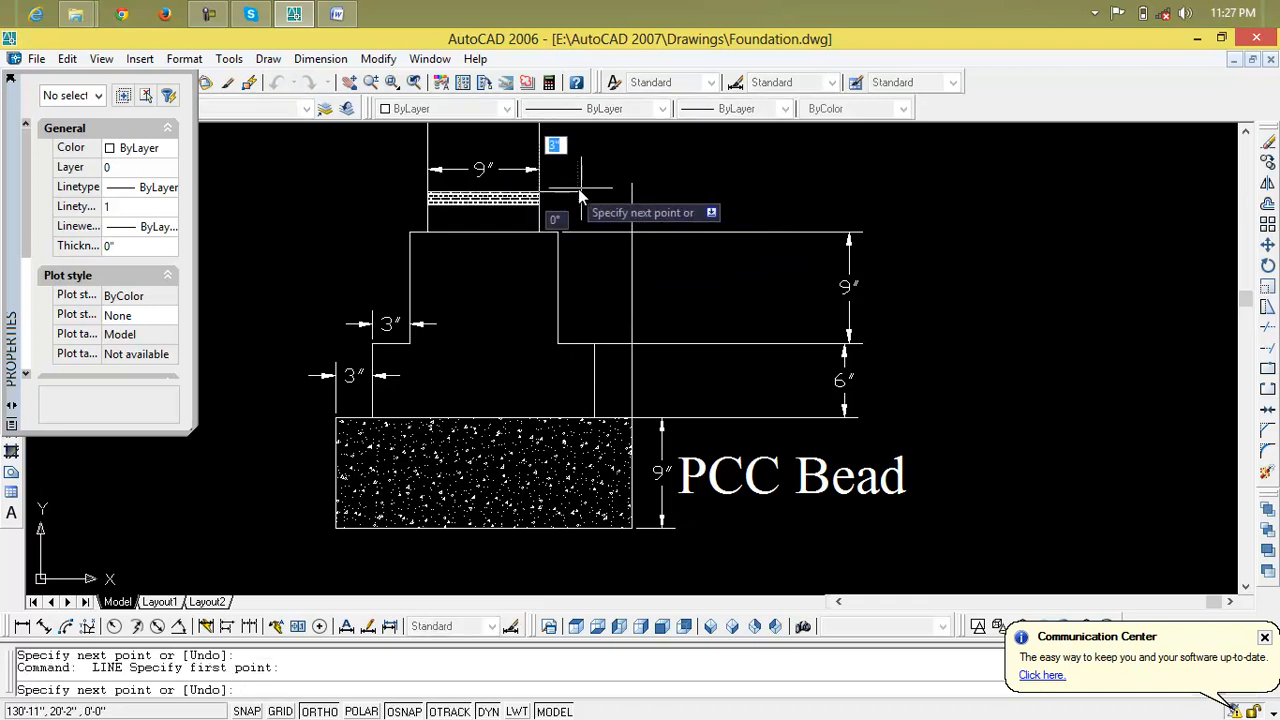
pyautogui.press('Escape')
pyautogui.press('Escape')
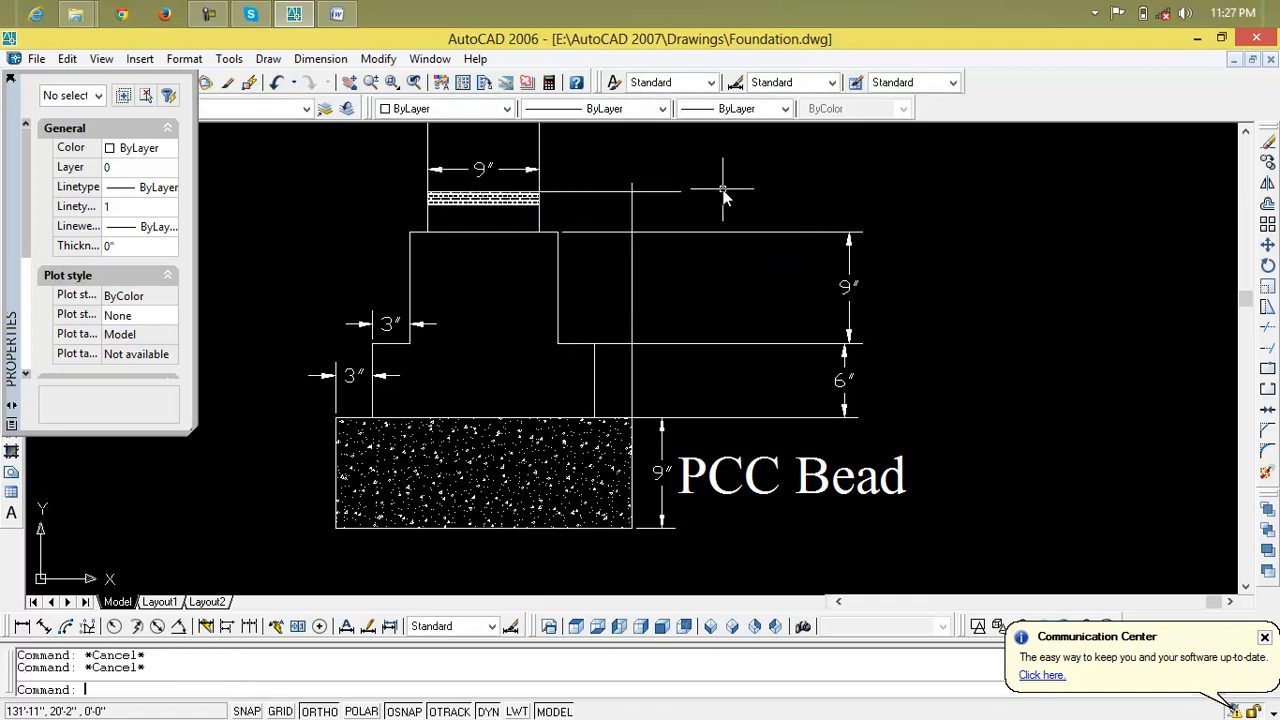
pyautogui.write('tr')
pyautogui.press('Return')
pyautogui.click(633, 192)
pyautogui.scroll(3, 654, 196)
pyautogui.press('Escape')
pyautogui.press('Escape')
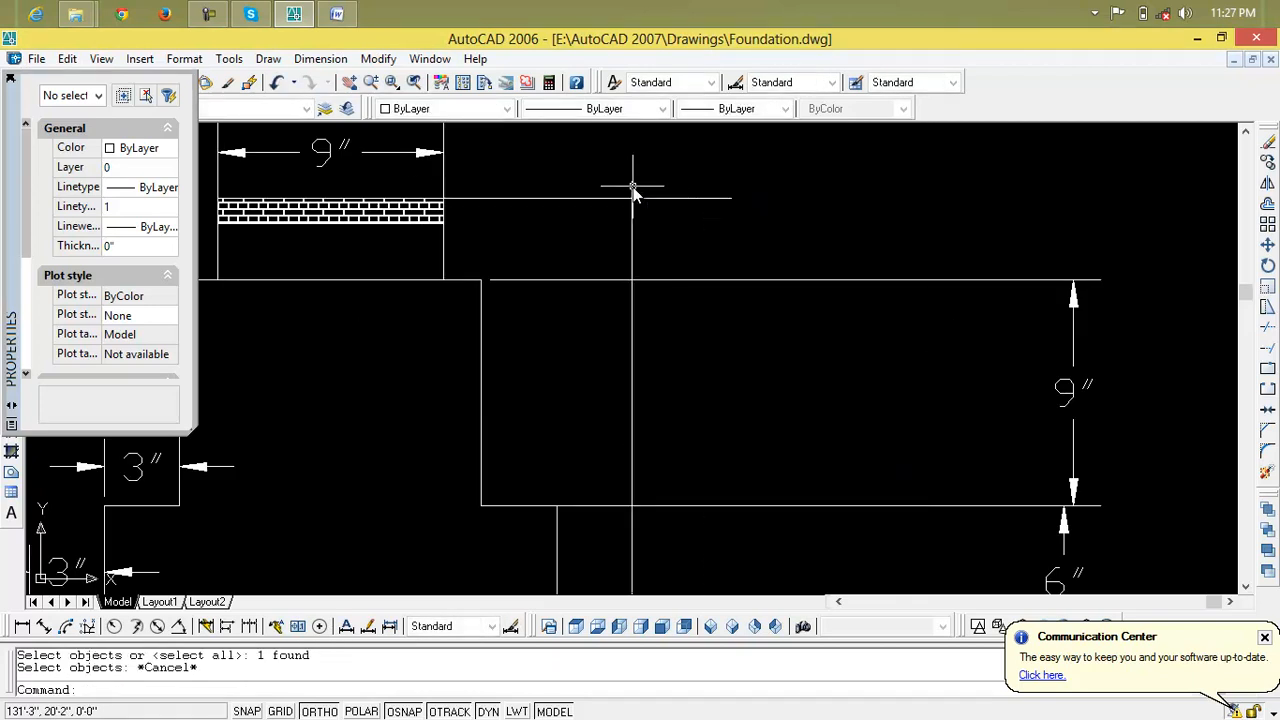
pyautogui.write('tr')
pyautogui.press('Return')
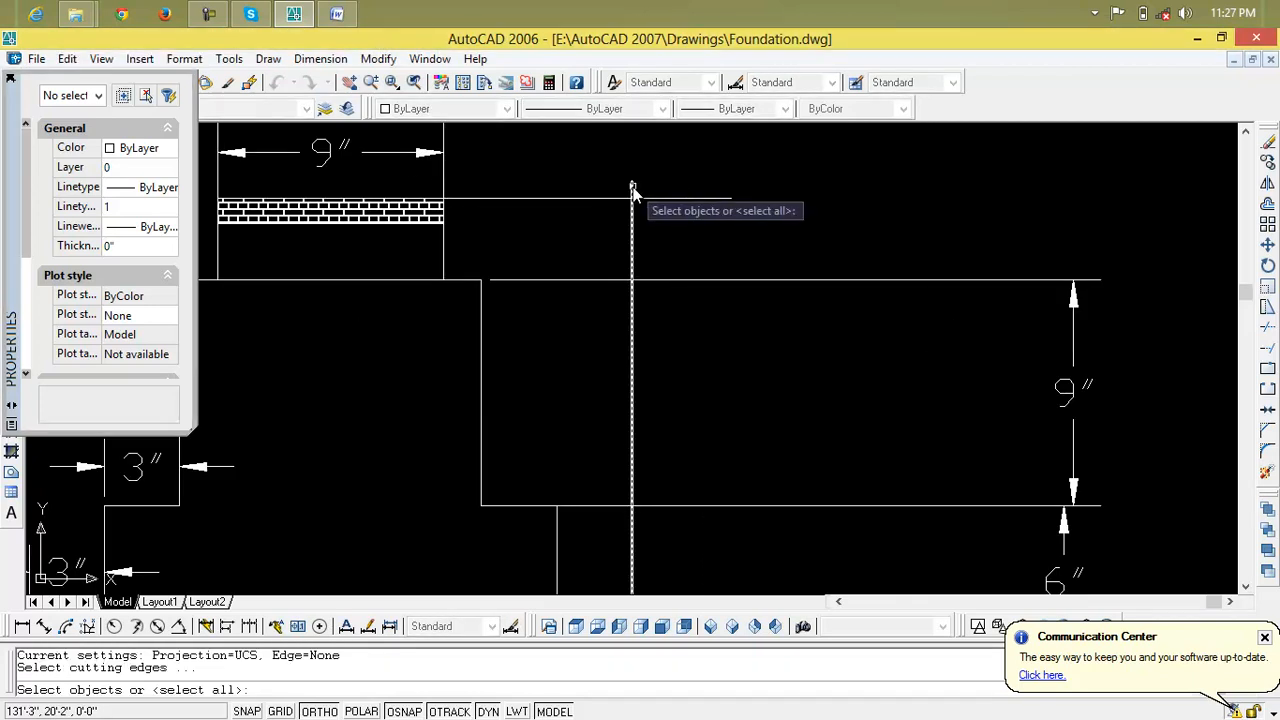
pyautogui.click(632, 192)
pyautogui.scroll(3, 648, 205)
pyautogui.press('Escape')
pyautogui.press('Escape')
# Trim the overhanging ends where the new vertical and horizontal lines cross, and close the object properties
pyautogui.write('tr')
pyautogui.press('Return')
pyautogui.press('Return')
pyautogui.click(617, 178)
pyautogui.click(639, 201)
pyautogui.click(644, 191)
pyautogui.press('Escape')
pyautogui.press('Escape')
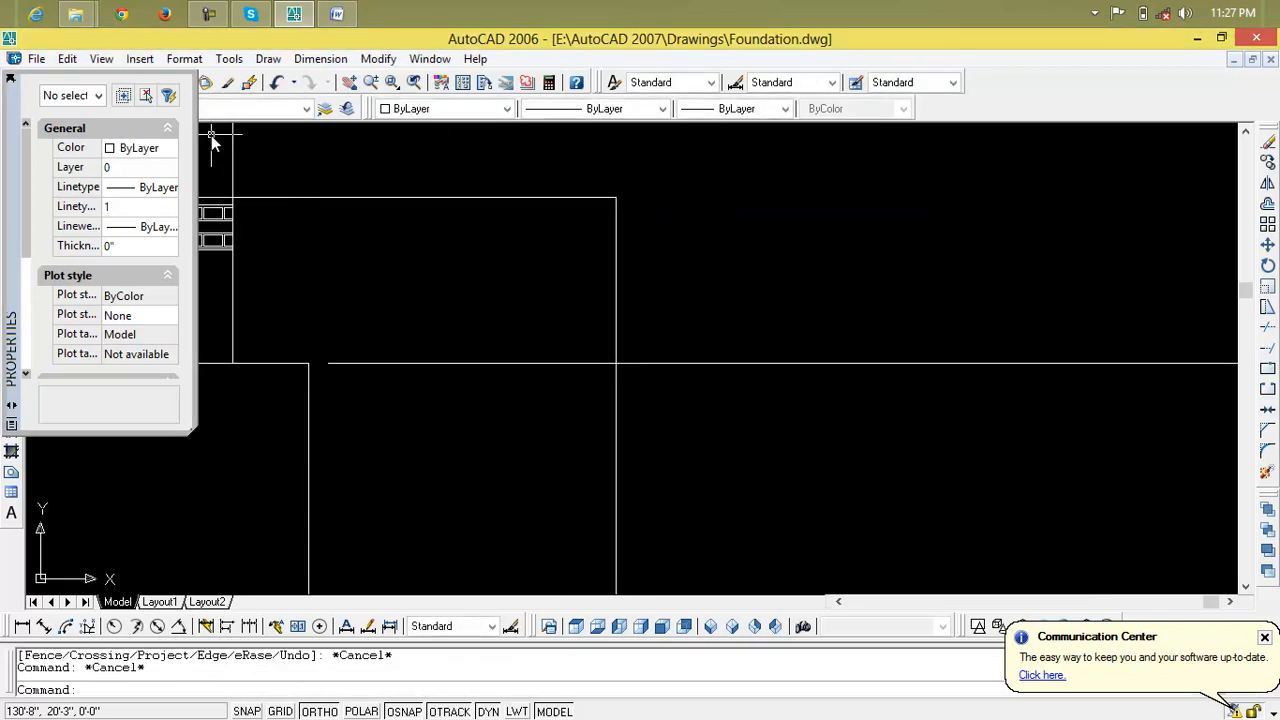
pyautogui.click(9, 77)
pyautogui.scroll(-5, 518, 410)
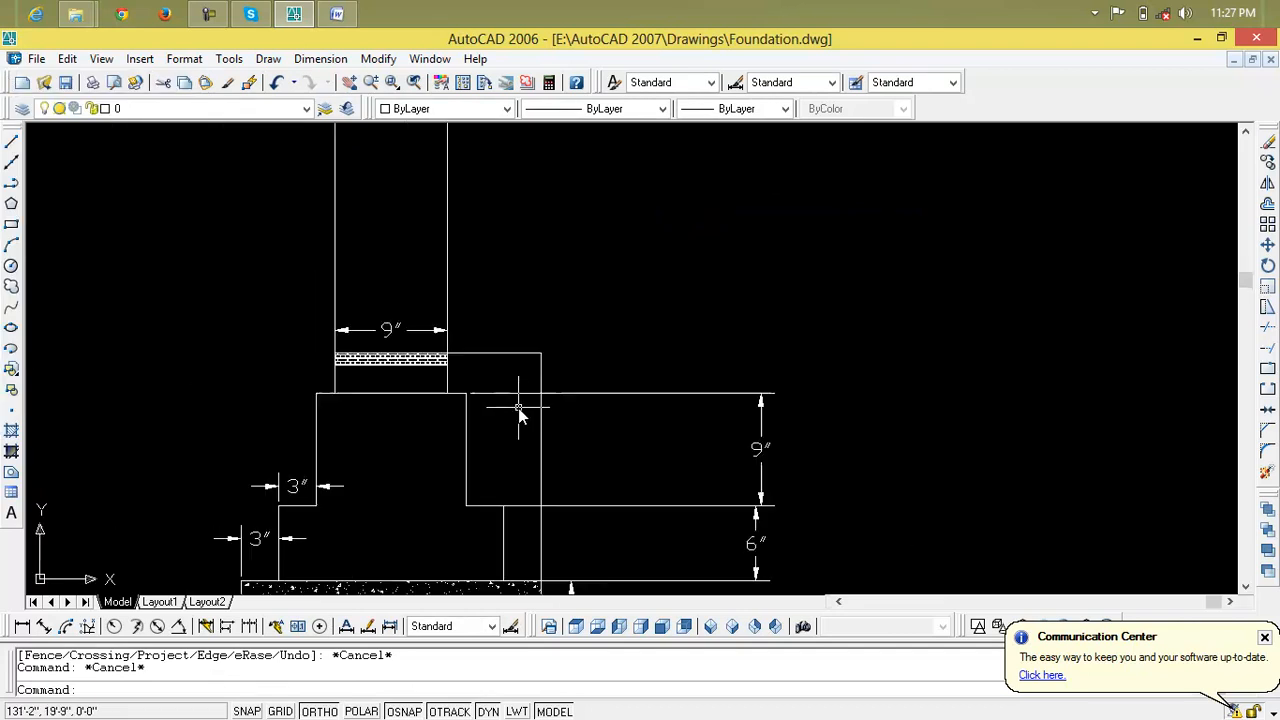
# Create a polyline boundary from the enclosed area between the footing's right side and the new lines
pyautogui.write('b')
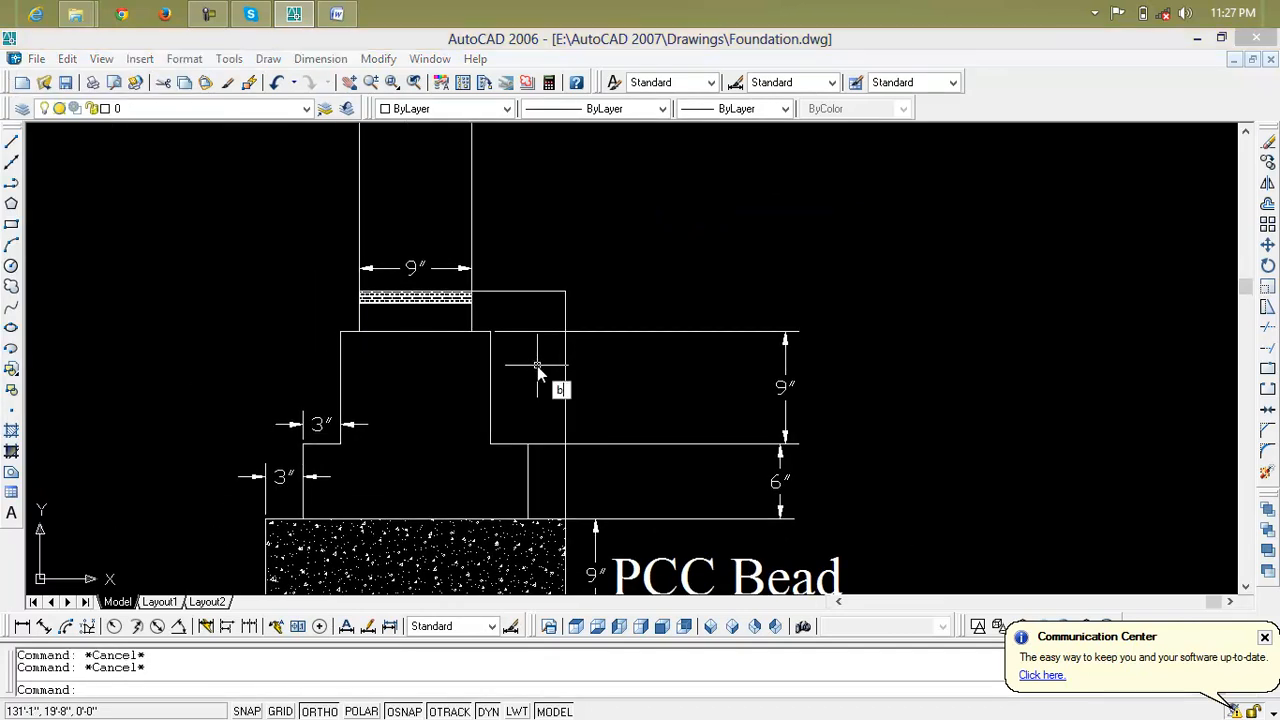
pyautogui.press('Return')
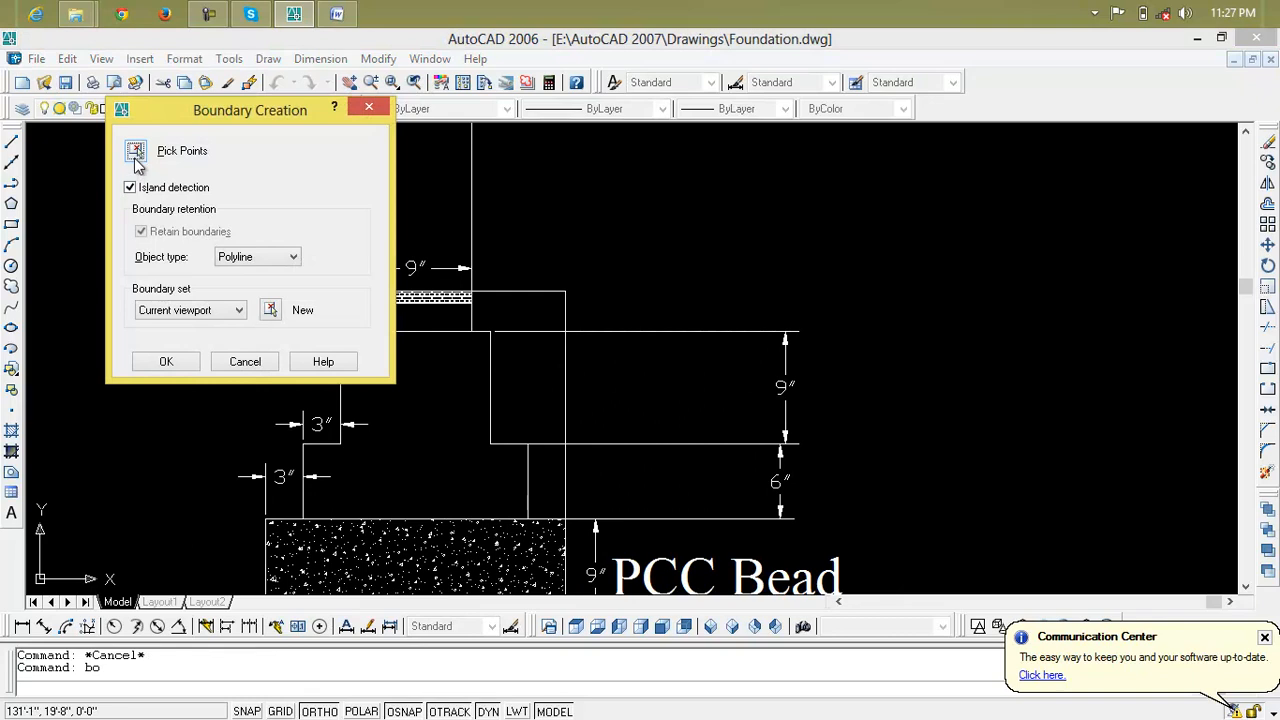
pyautogui.click(140, 155)
pyautogui.click(541, 389)
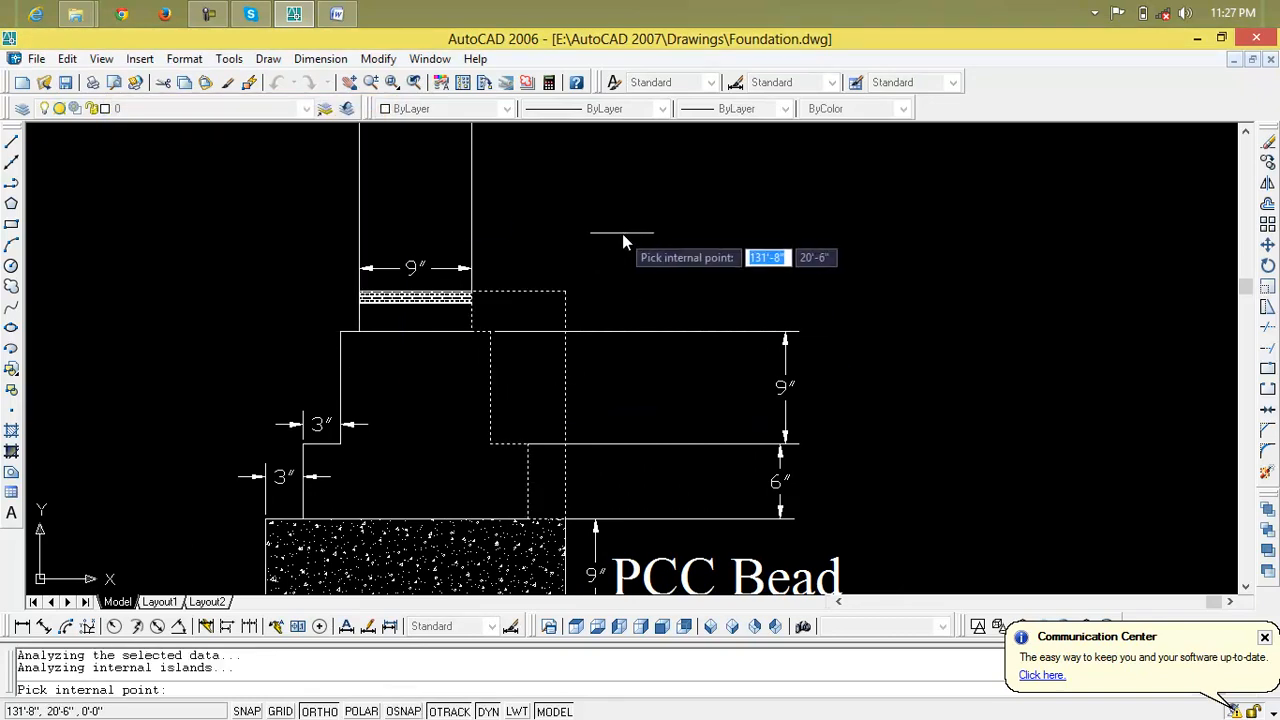
pyautogui.press('Return')
# Start a new hatch and choose the predefined GRAVEL pattern for it
pyautogui.write('h')
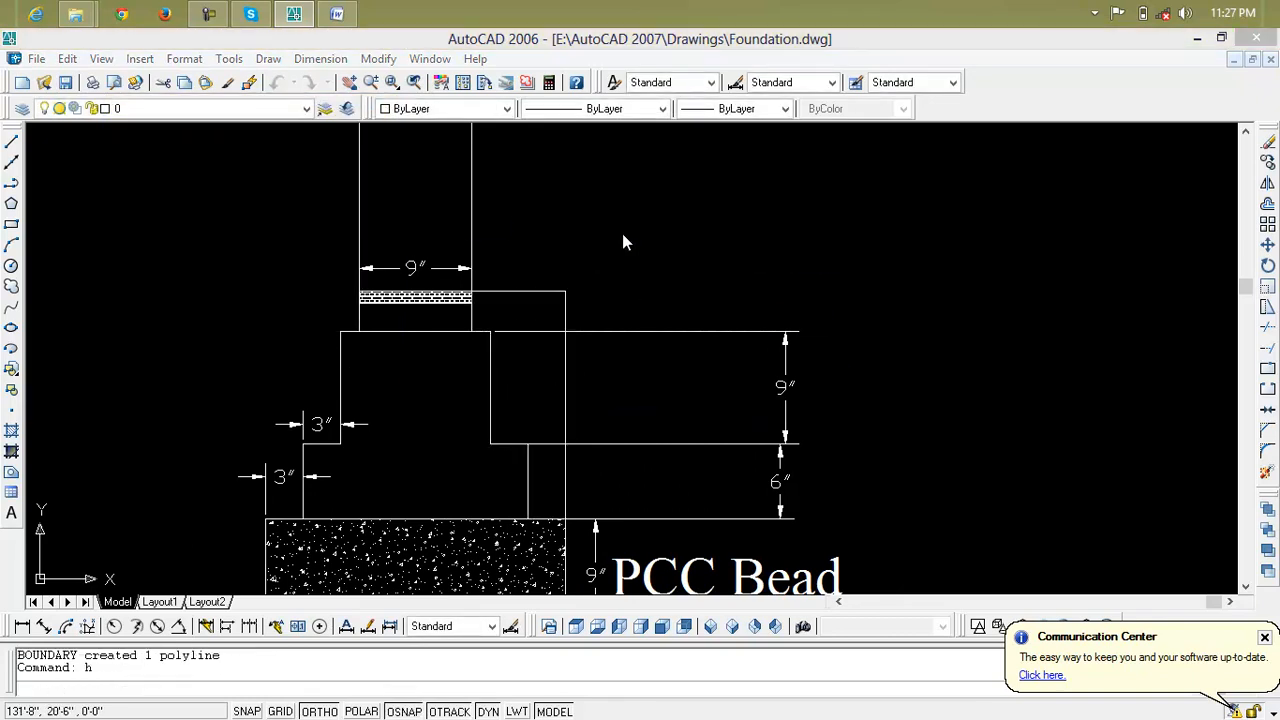
pyautogui.press('Return')
pyautogui.click(339, 218)
pyautogui.click(339, 219)
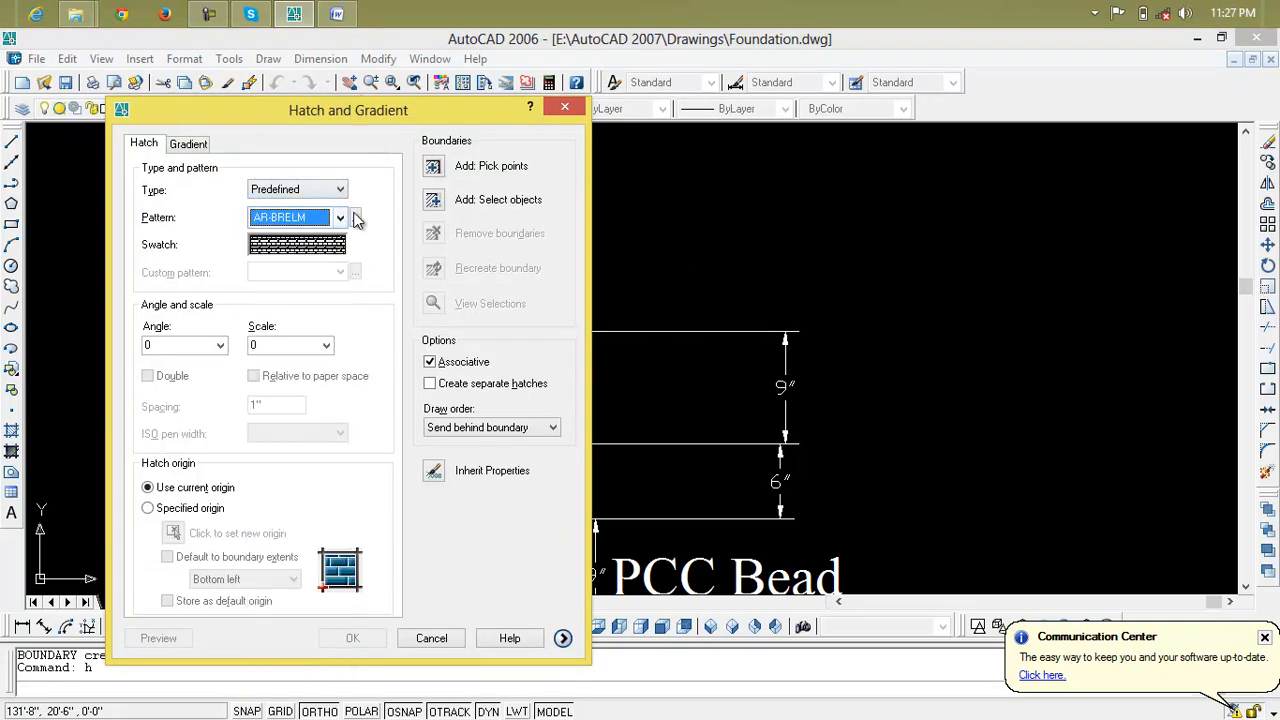
pyautogui.click(357, 217)
pyautogui.click(495, 522)
pyautogui.click(495, 522)
pyautogui.click(495, 522)
pyautogui.click(495, 522)
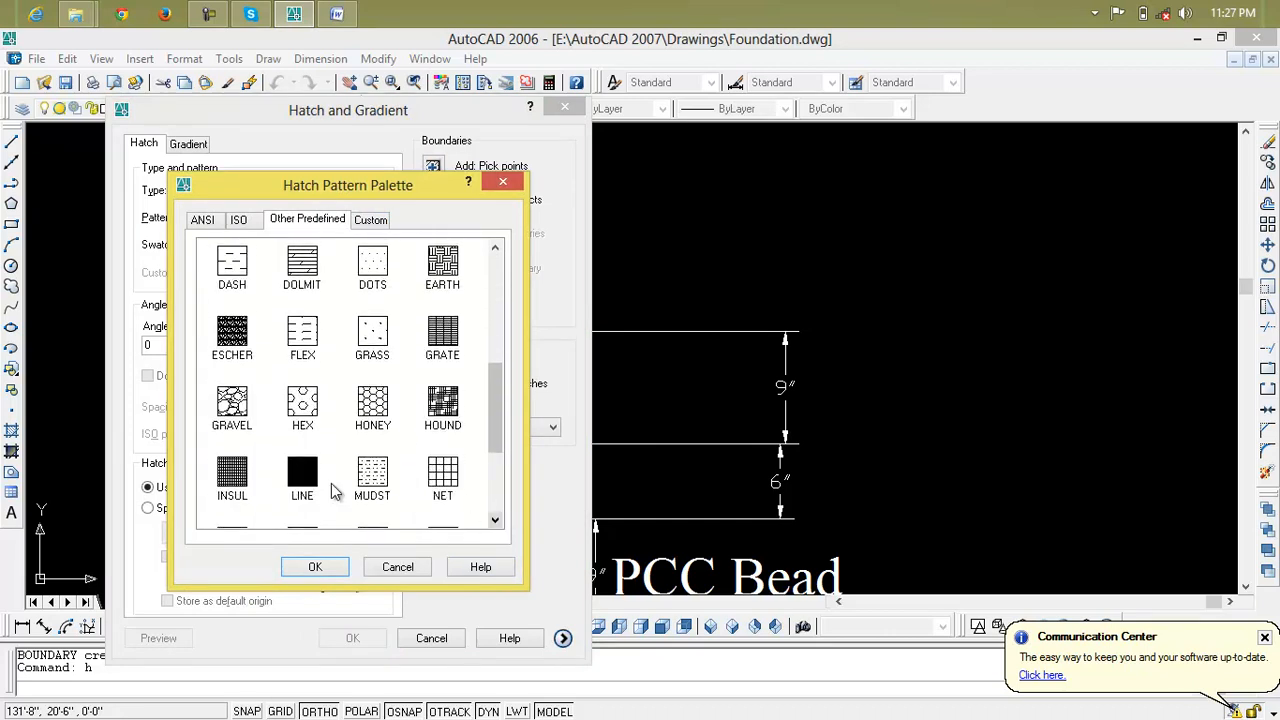
pyautogui.click(252, 414)
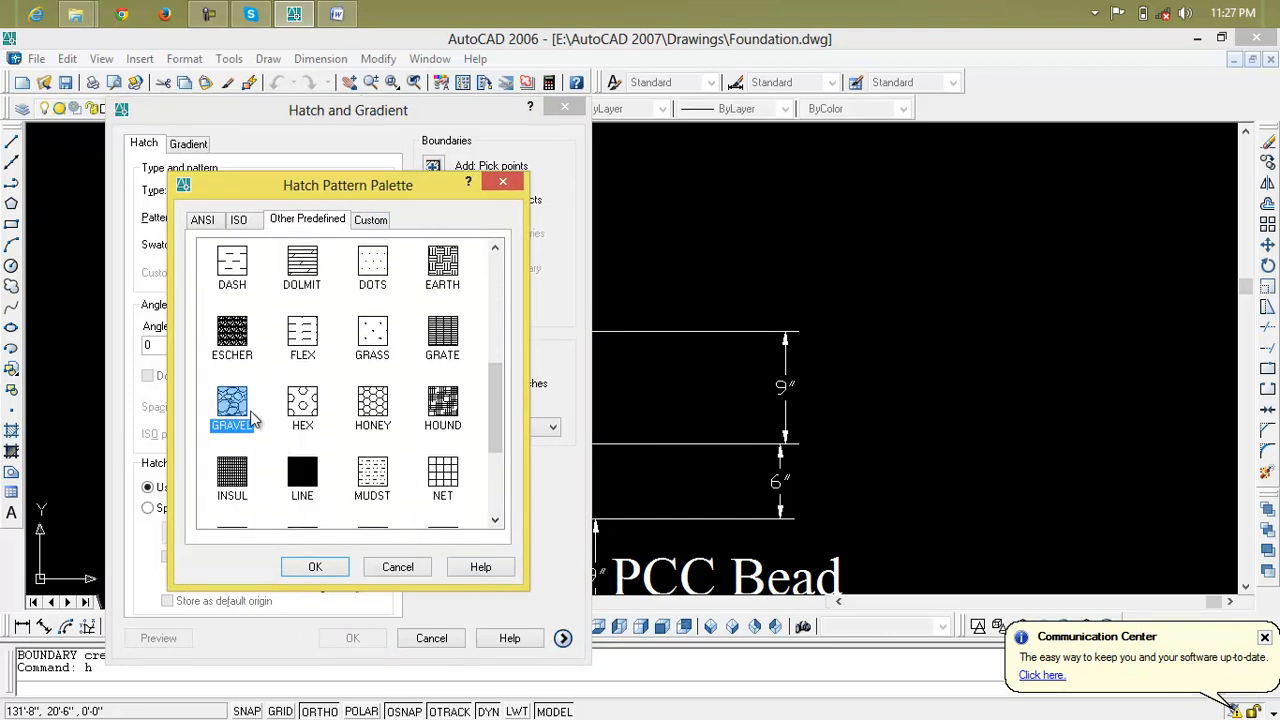
pyautogui.click(340, 570)
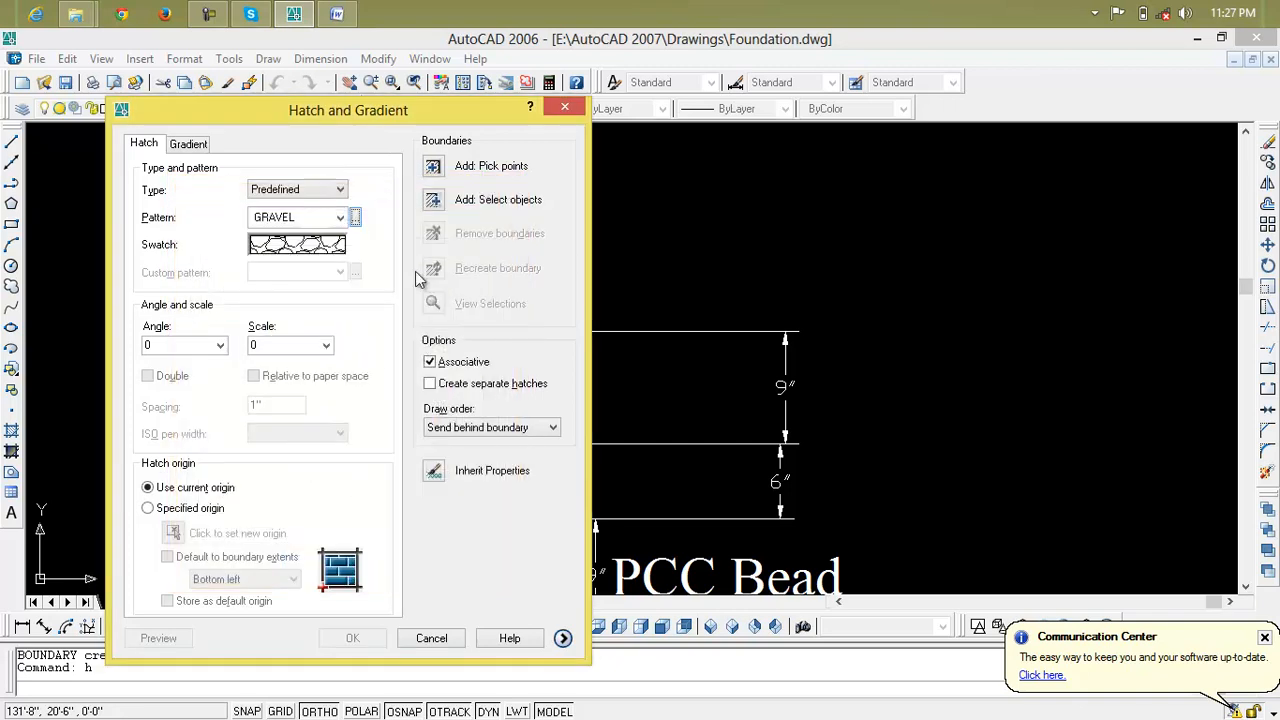
# Select the boundary polyline beside the footing as the hatch area and preview the GRAVEL pattern at scale 0
pyautogui.click(440, 202)
pyautogui.click(533, 292)
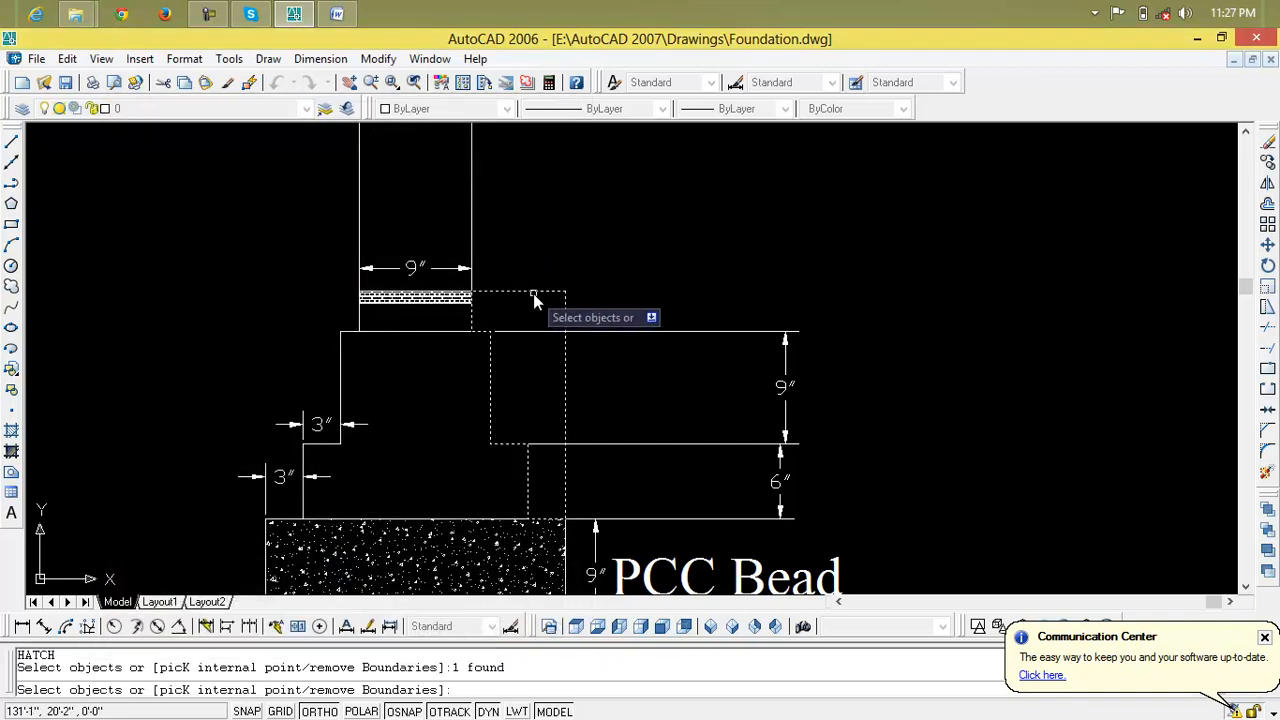
pyautogui.press('Return')
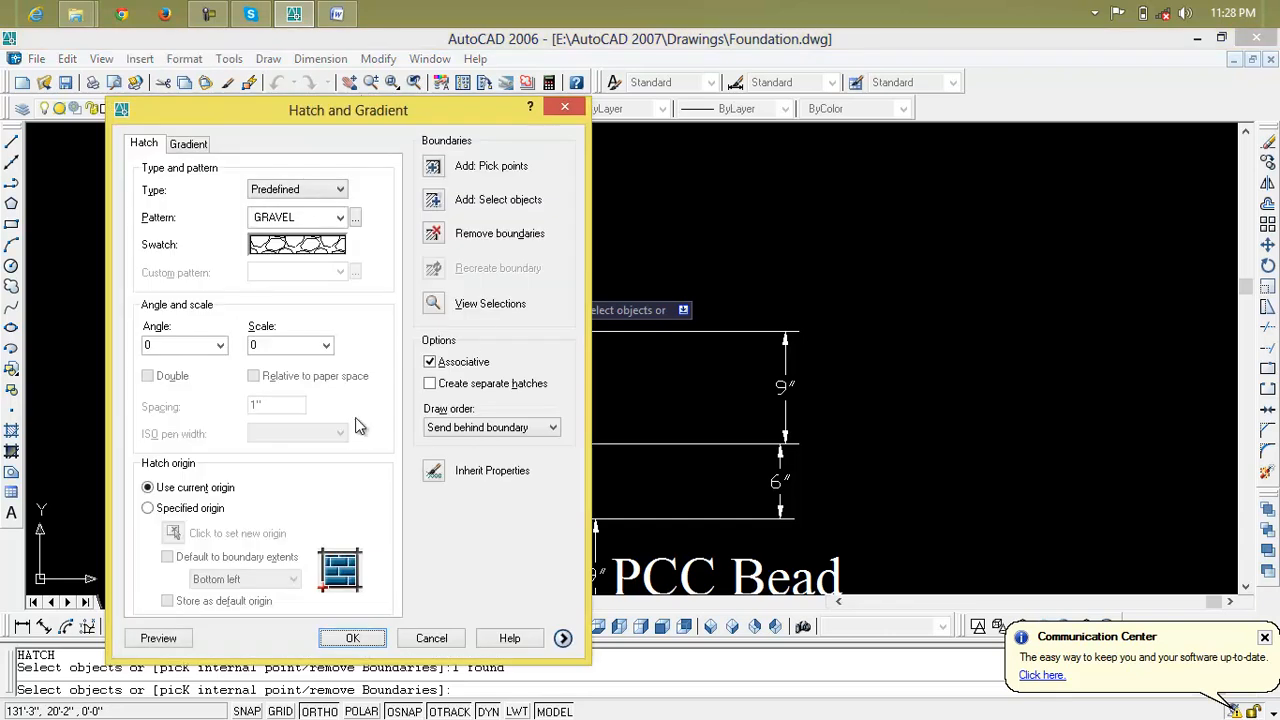
pyautogui.click(175, 637)
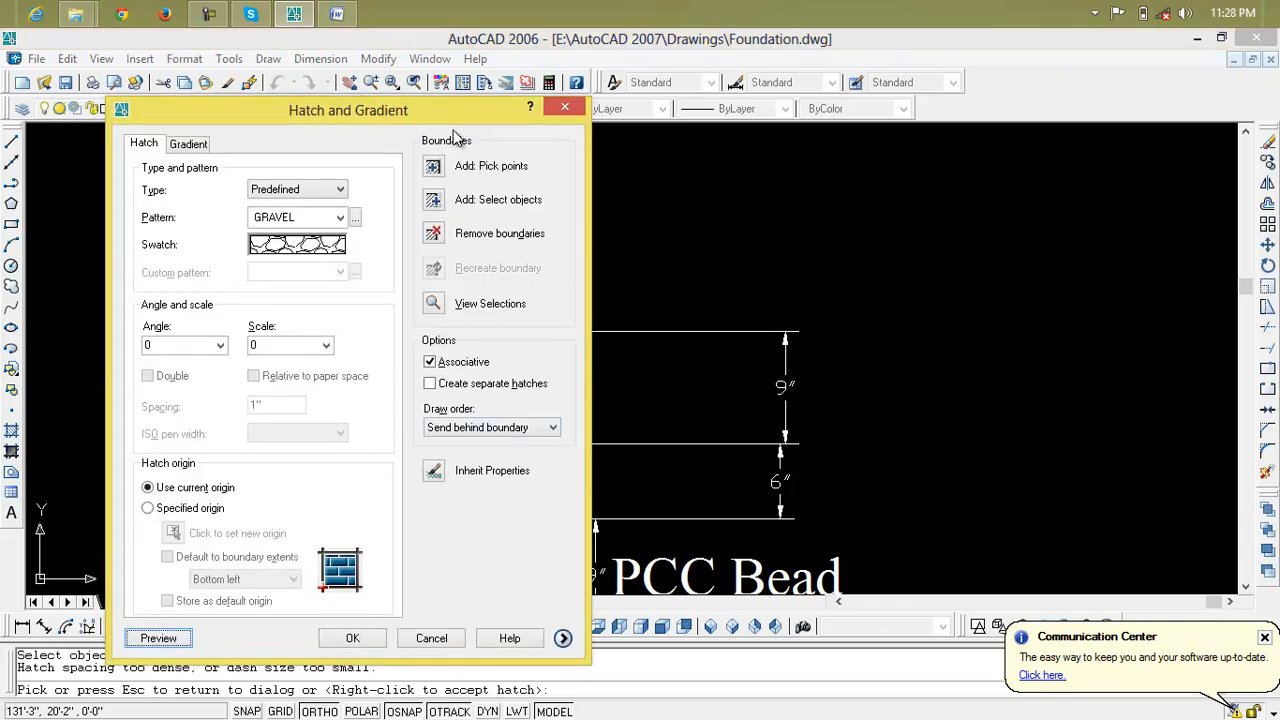
pyautogui.click(158, 638)
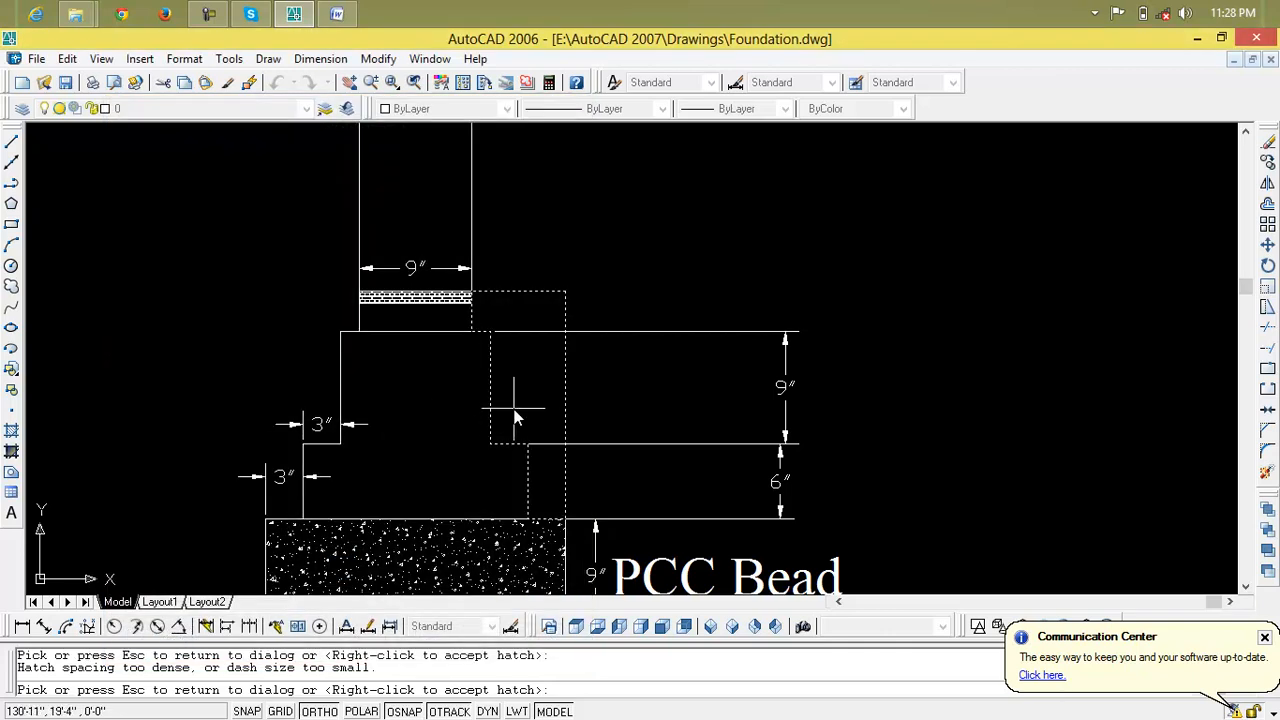
pyautogui.click(515, 418)
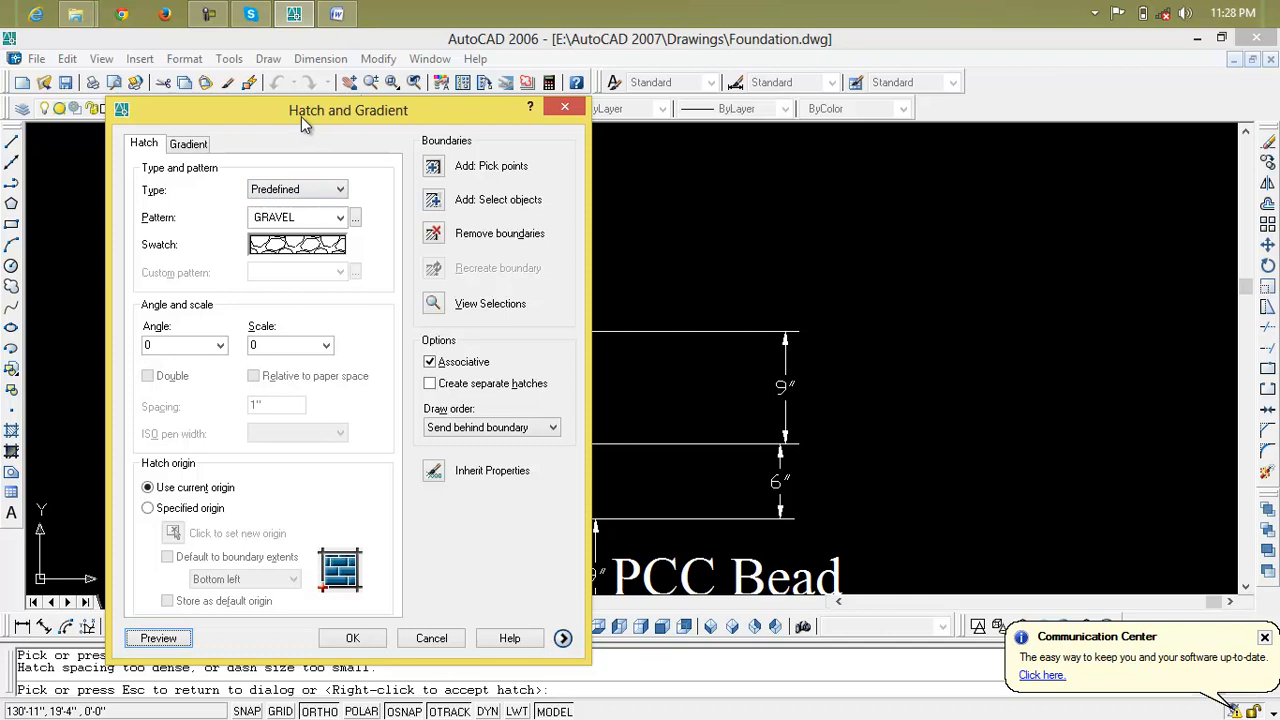
# Set the GRAVEL hatch scale to 0.25 and preview it in the area beside the footing
pyautogui.moveTo(303, 106); pyautogui.dragTo(308, 112)
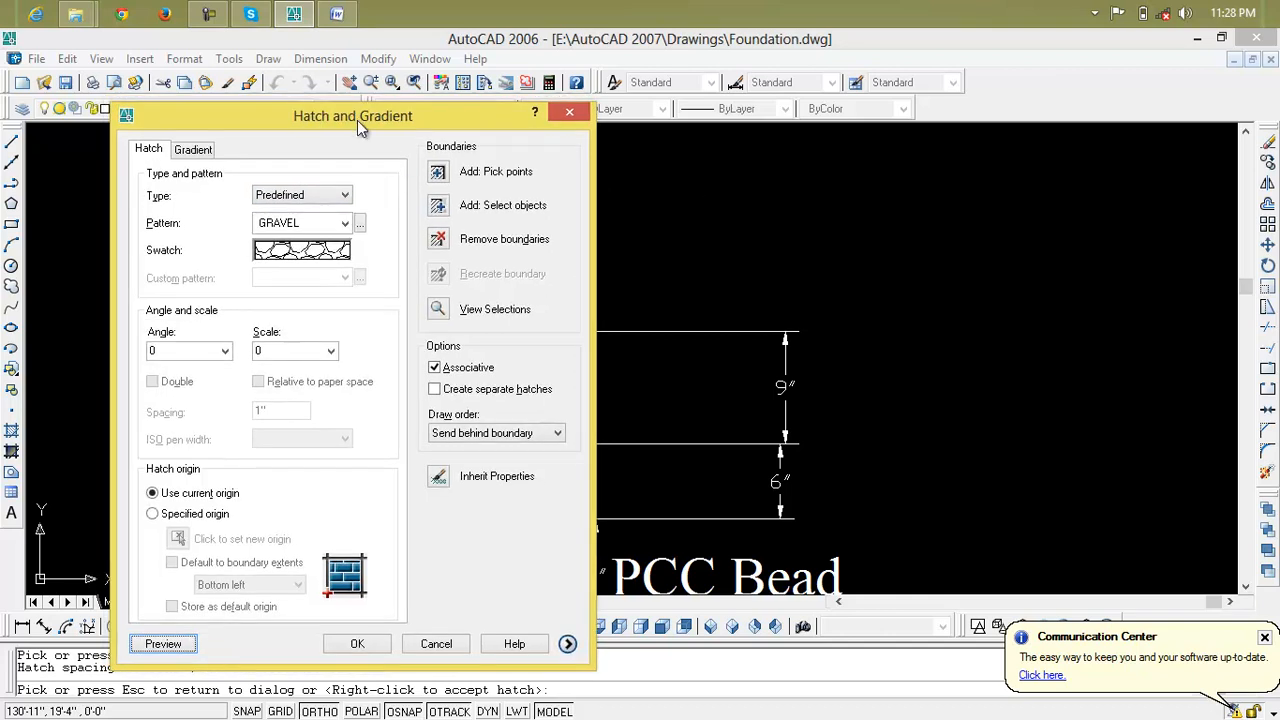
pyautogui.moveTo(368, 121); pyautogui.dragTo(213, 115)
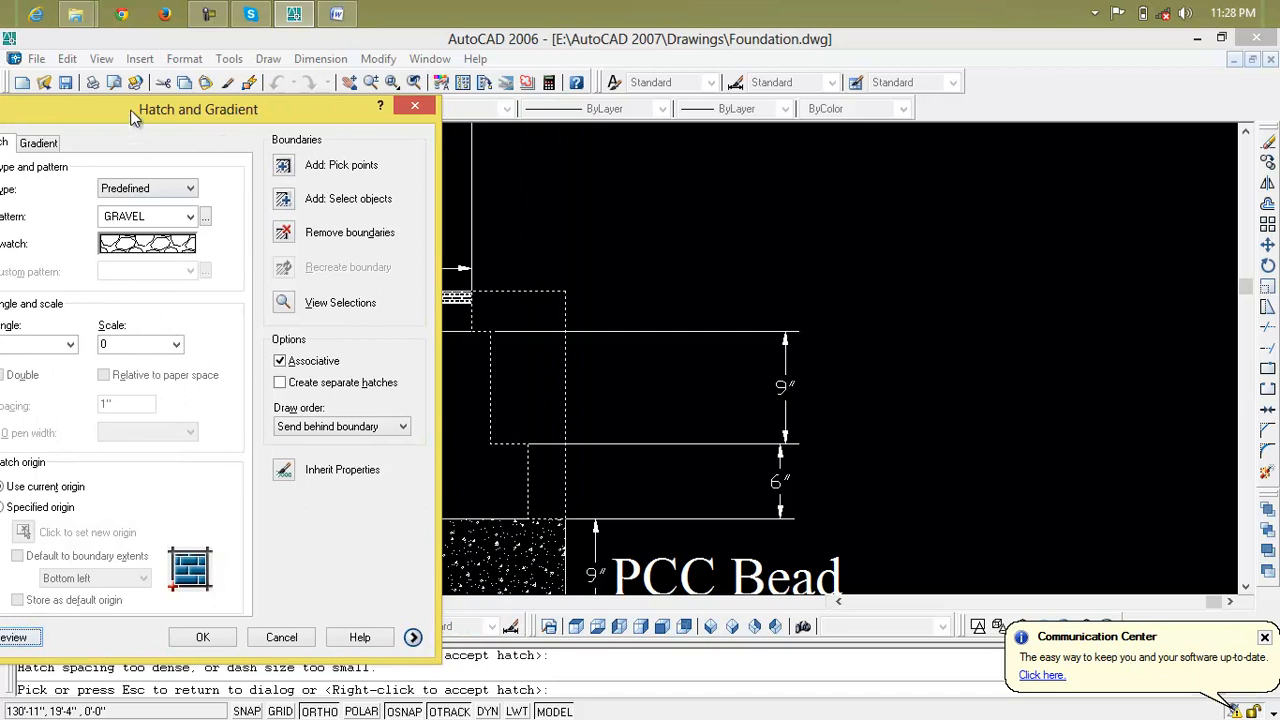
pyautogui.click(176, 344)
pyautogui.click(140, 357)
pyautogui.click(12, 637)
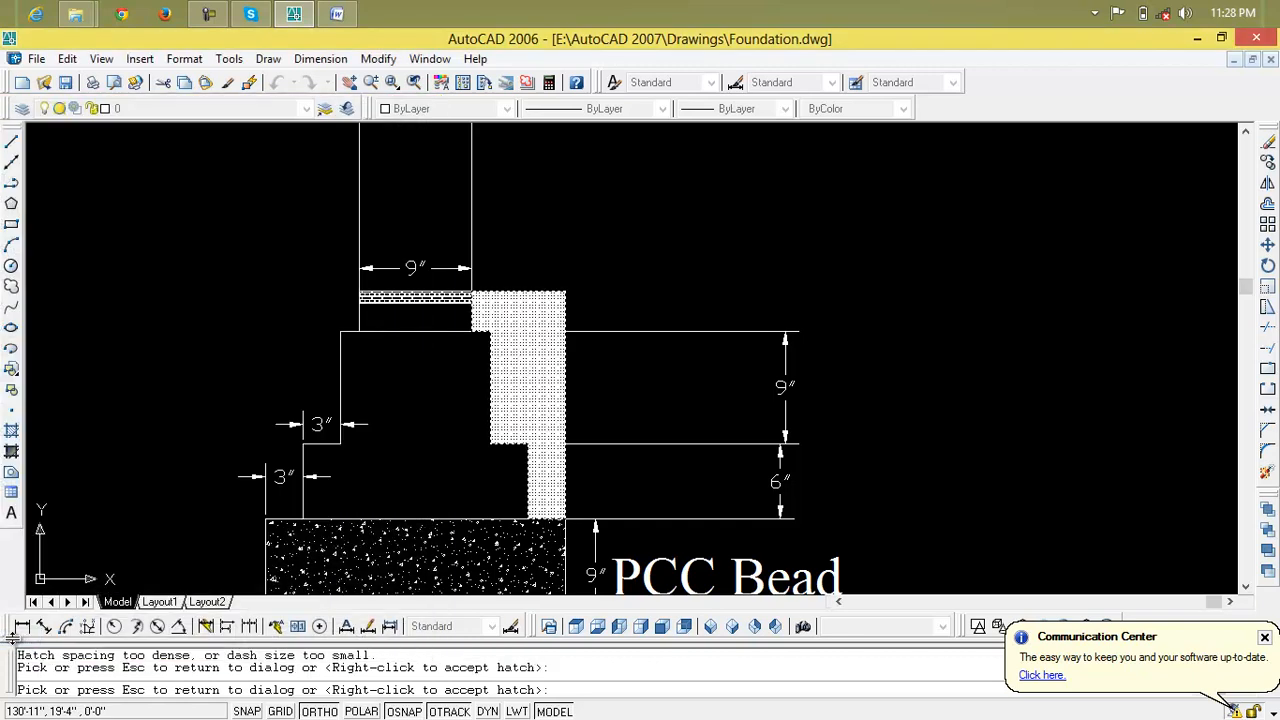
pyautogui.press('Escape')
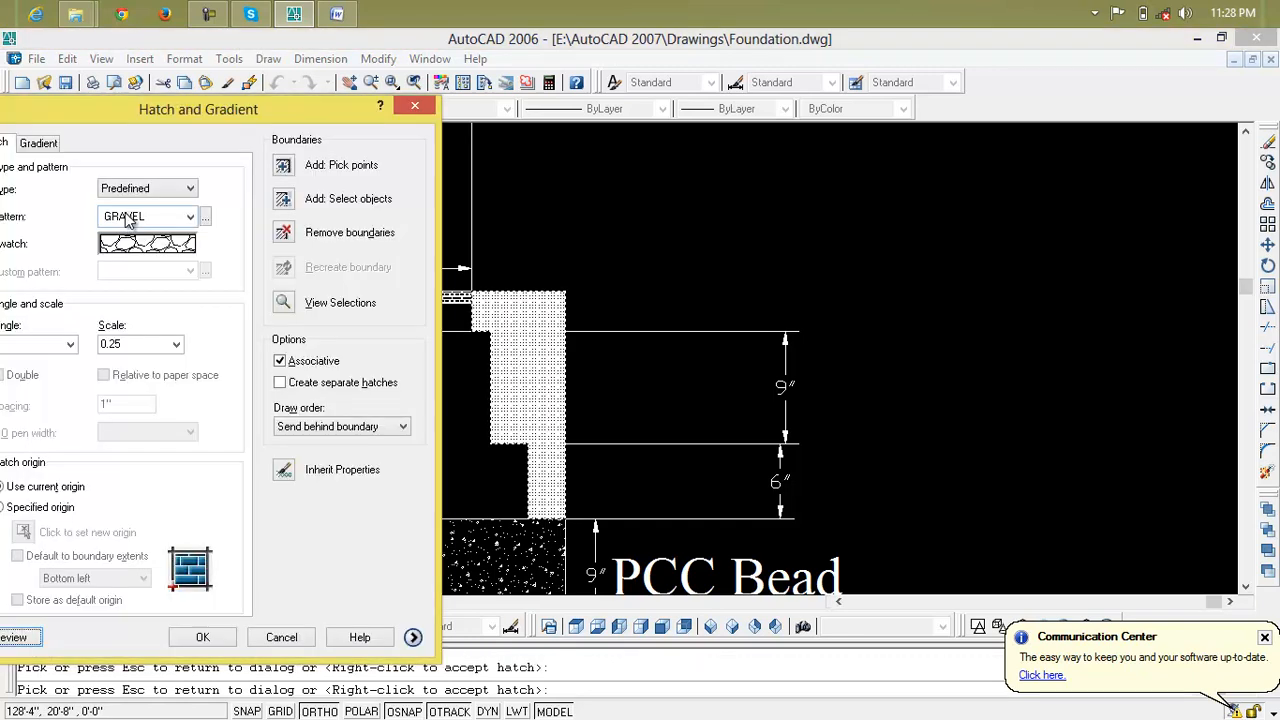
# Set the GRAVEL hatch scale to 1 and preview it in the boundary beside the footing
pyautogui.click(133, 345)
pyautogui.click(175, 344)
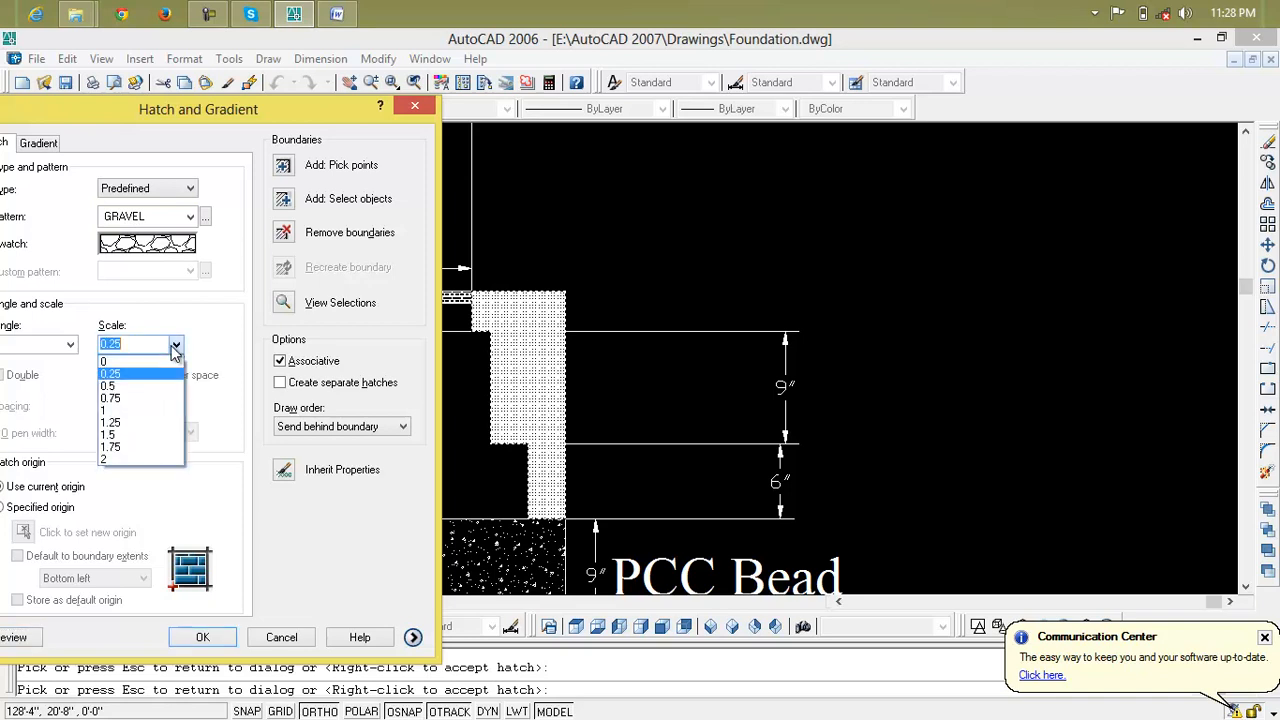
pyautogui.click(149, 410)
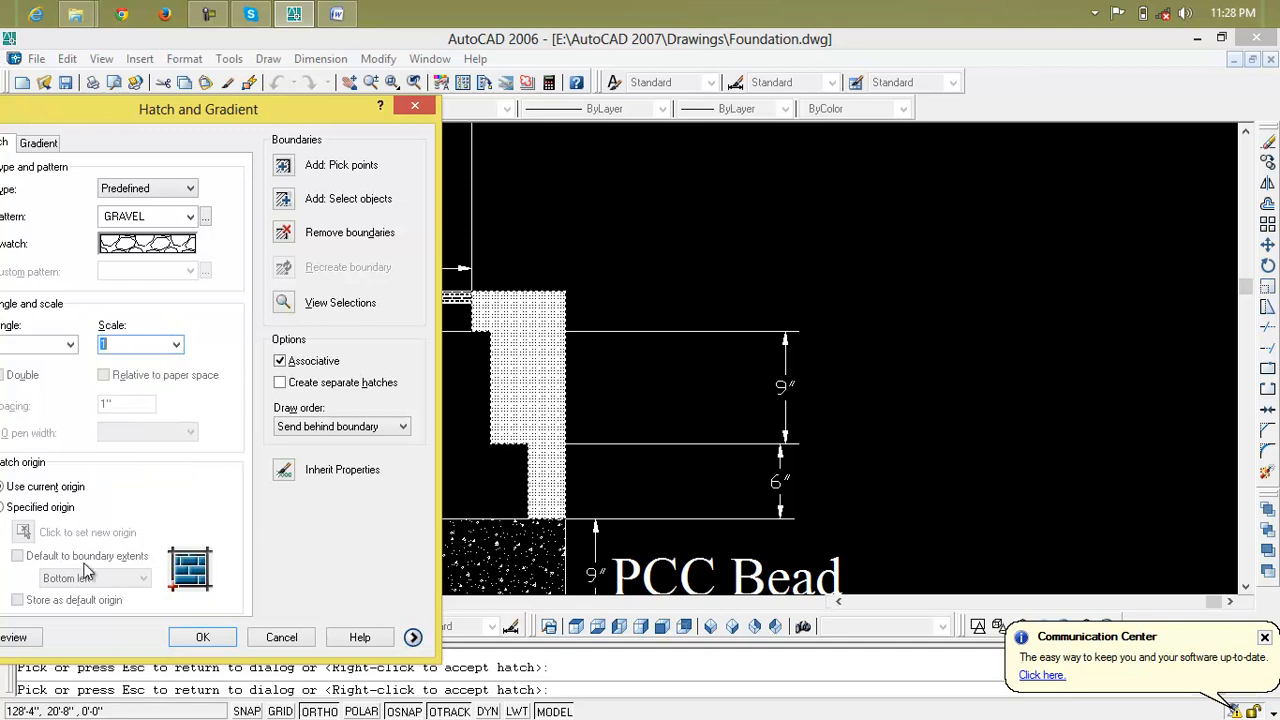
pyautogui.click(30, 637)
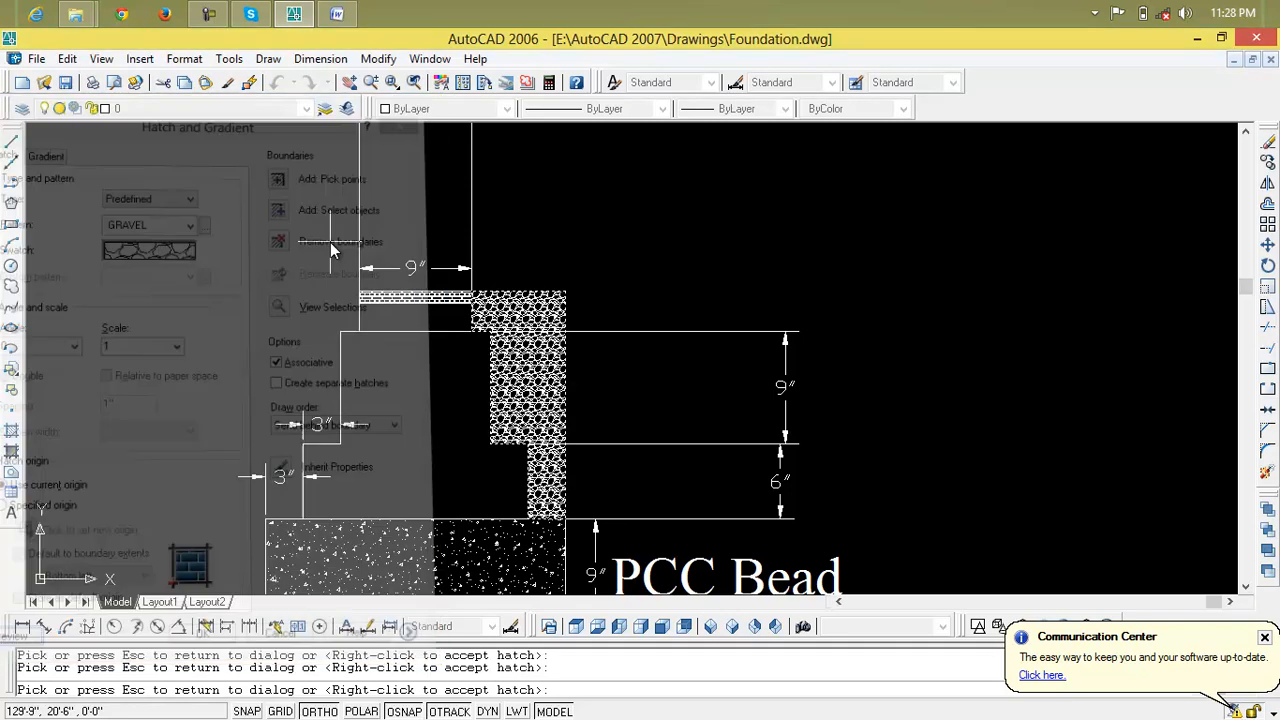
pyautogui.scroll(-2, 611, 289)
pyautogui.moveTo(594, 370)
pyautogui.mouseDown(button='middle')
pyautogui.moveTo(709, 329)
pyautogui.moveTo(778, 454)
pyautogui.mouseUp(button='middle')
pyautogui.scroll(3, 709, 329)
pyautogui.scroll(-7, 705, 336)
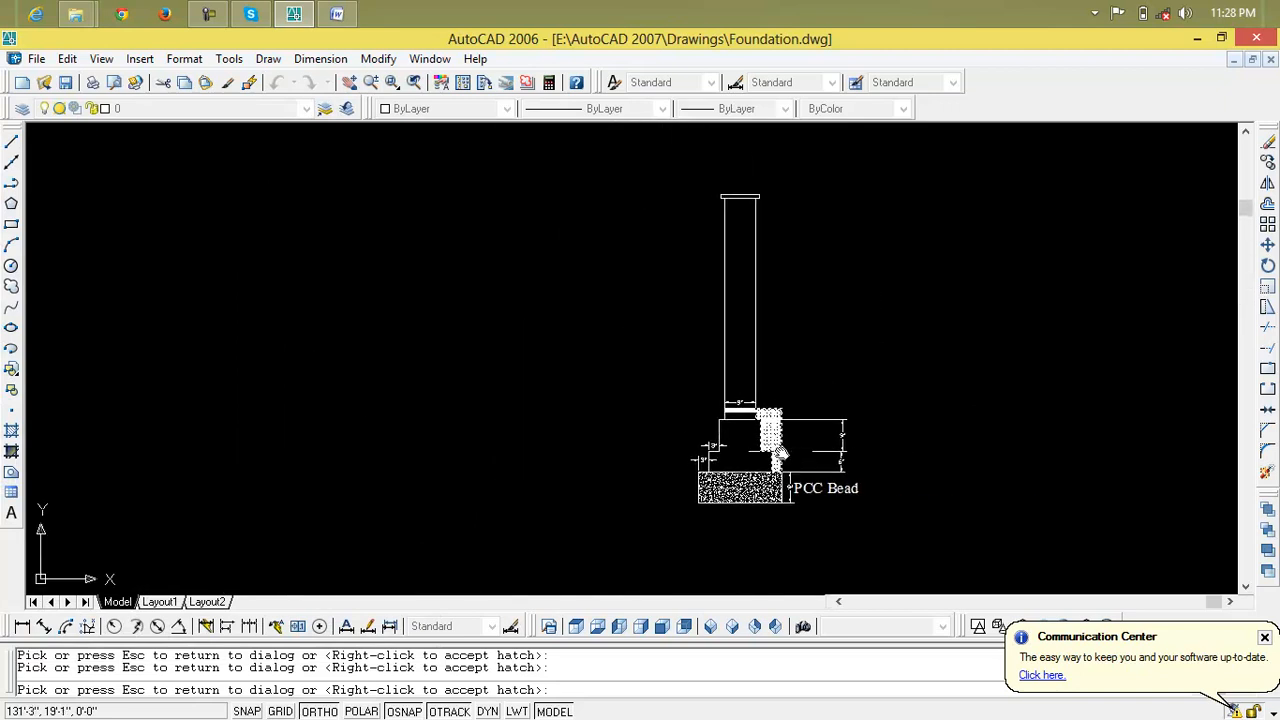
pyautogui.scroll(3, 731, 465)
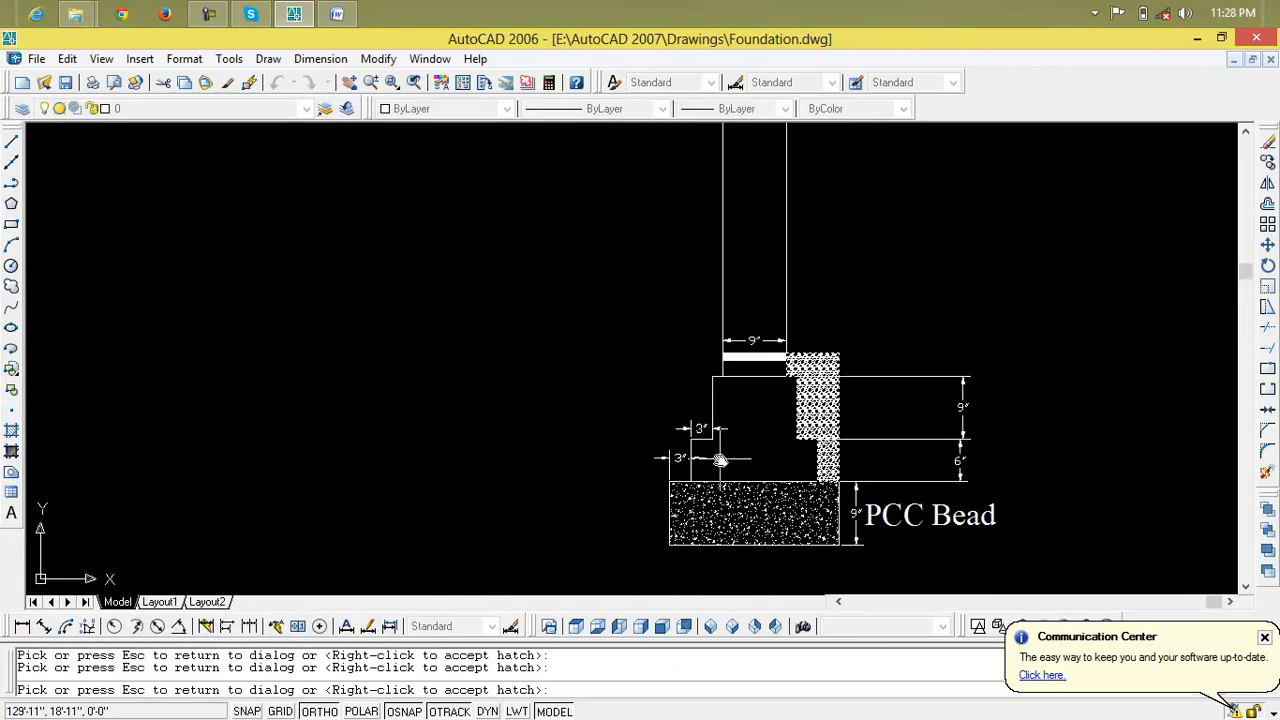
# Examine the fill patterns around the wall and footing in the existing stone masonry section and Foundation Detail drawings
pyautogui.scroll(-4, 724, 458)
pyautogui.moveTo(727, 460)
pyautogui.mouseDown(button='middle')
pyautogui.moveTo(1173, 474)
pyautogui.moveTo(889, 311)
pyautogui.moveTo(907, 292)
pyautogui.mouseUp(button='middle')
pyautogui.scroll(-3, 749, 469)
pyautogui.moveTo(592, 513)
pyautogui.mouseDown(button='middle')
pyautogui.moveTo(663, 323)
pyautogui.moveTo(923, 423)
pyautogui.moveTo(1242, 505)
pyautogui.mouseUp(button='middle')
pyautogui.scroll(-2, 589, 477)
pyautogui.moveTo(567, 476); pyautogui.dragTo(738, 436, button='middle')
pyautogui.scroll(3, 571, 430)
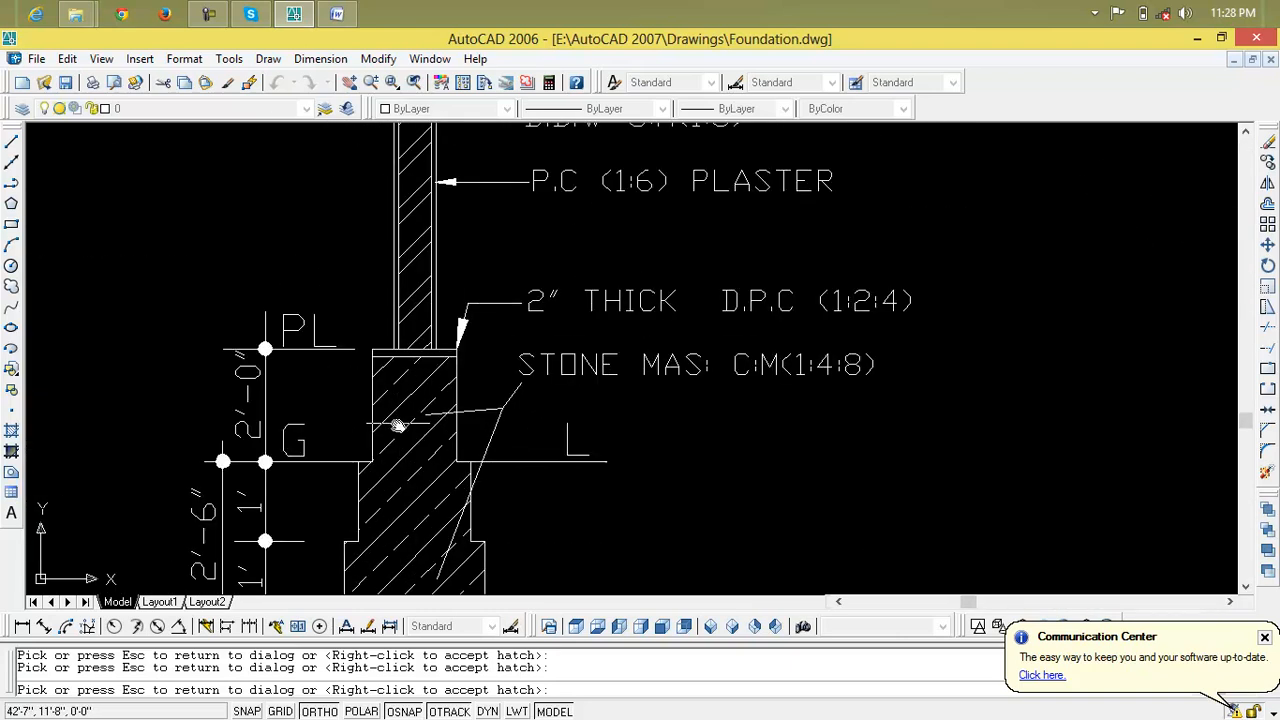
pyautogui.scroll(-3, 400, 475)
pyautogui.moveTo(402, 480); pyautogui.dragTo(30, 471, button='middle')
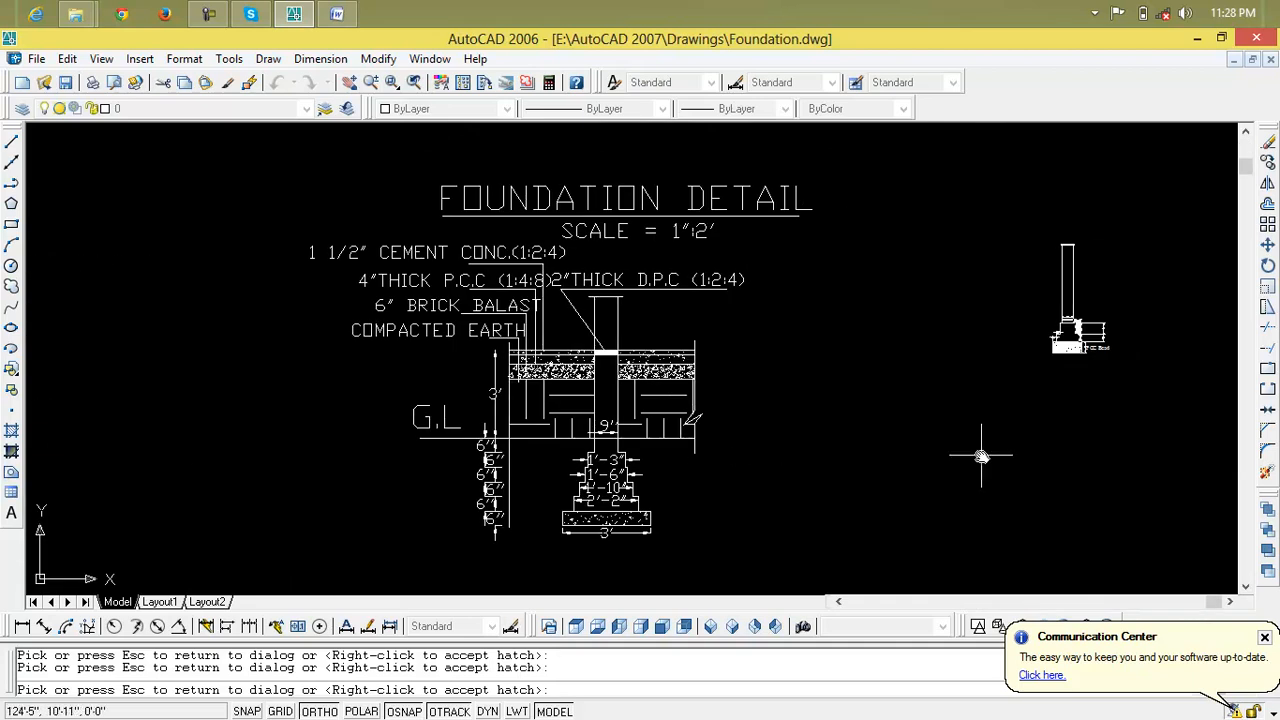
# Return to the new foundation section and inspect the previewed gravel fill beside the stepped footing
pyautogui.moveTo(980, 457); pyautogui.dragTo(454, 574, button='middle')
pyautogui.scroll(-2, 455, 571)
pyautogui.scroll(6, 483, 460)
pyautogui.moveTo(569, 495); pyautogui.dragTo(475, 271, button='middle')
pyautogui.scroll(3, 500, 429)
pyautogui.scroll(3, 517, 420)
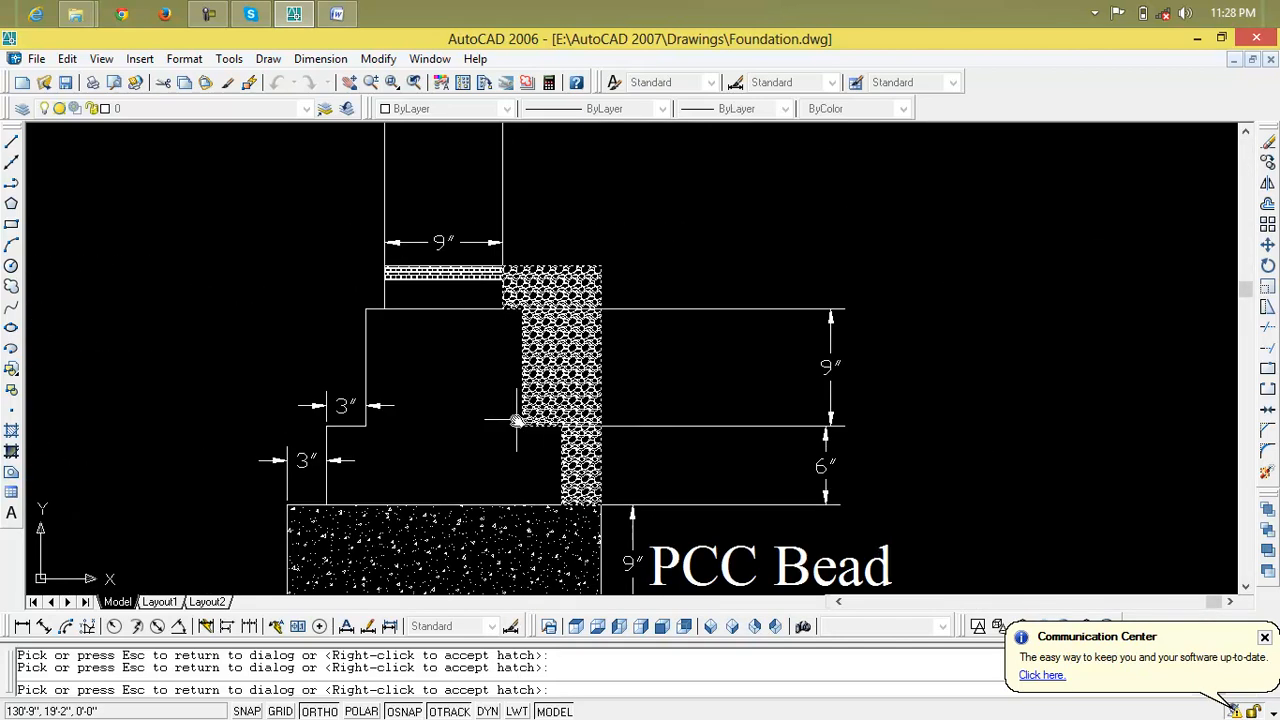
pyautogui.moveTo(517, 420)
pyautogui.mouseDown(button='middle')
pyautogui.moveTo(509, 277)
pyautogui.moveTo(505, 289)
pyautogui.mouseUp(button='middle')
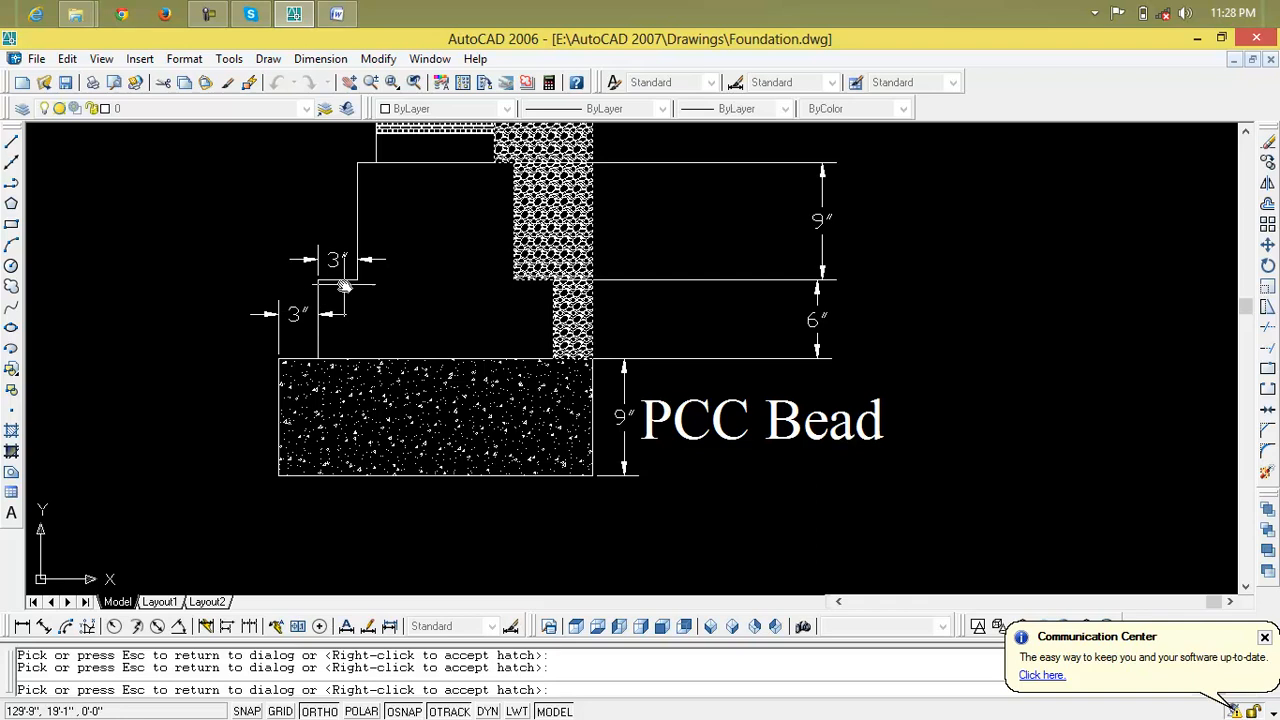
pyautogui.scroll(-2, 428, 330)
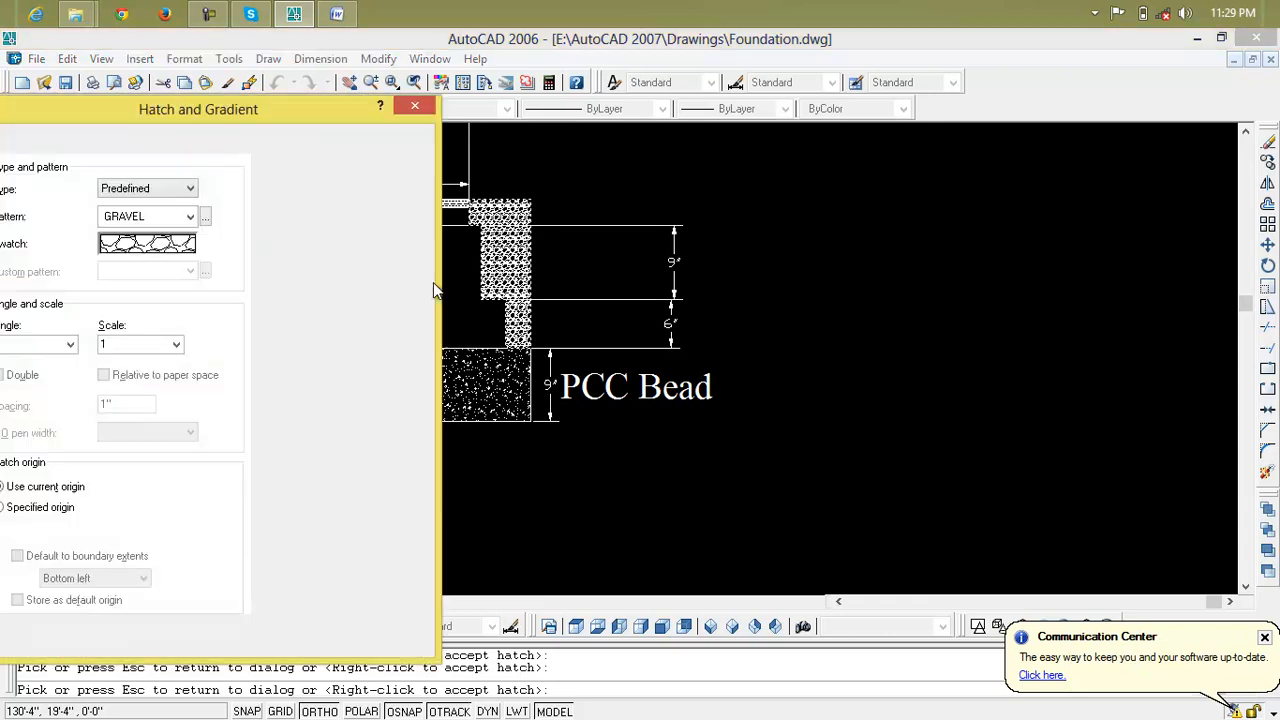
# Cancel the GRAVEL hatch and undo the last two operations in the area beside the footing
pyautogui.press('Escape')
pyautogui.press('Escape')
pyautogui.scroll(-3, 502, 279)
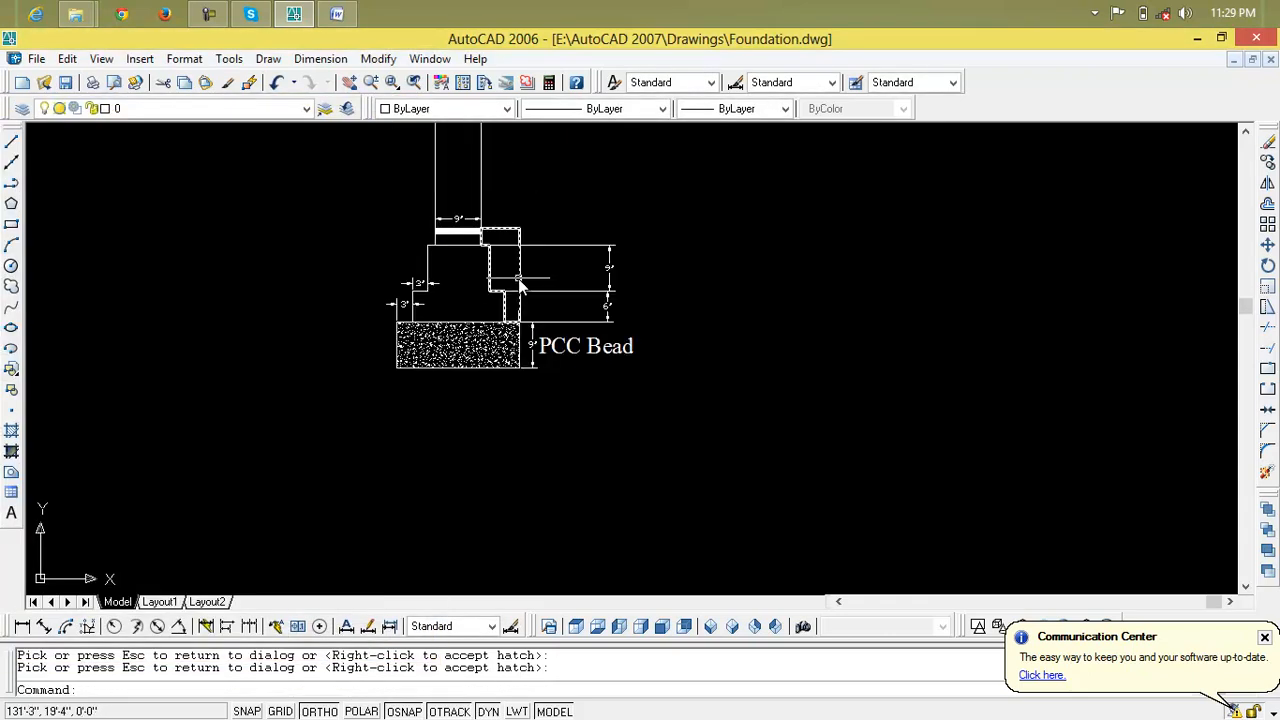
pyautogui.press('Escape')
pyautogui.hotkey('ctrl', 'z')
pyautogui.hotkey('ctrl', 'z')
pyautogui.press('Escape')
pyautogui.press('Escape')
pyautogui.scroll(-3, 520, 300)
pyautogui.scroll(4, 528, 357)
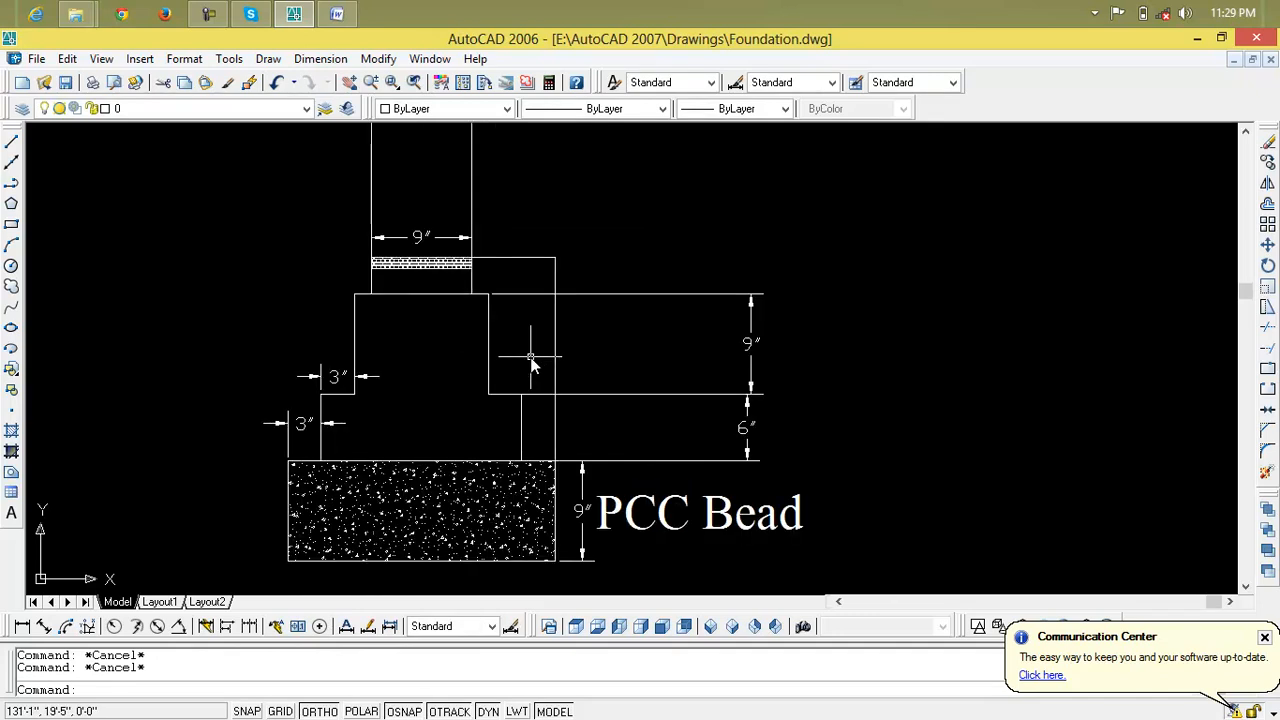